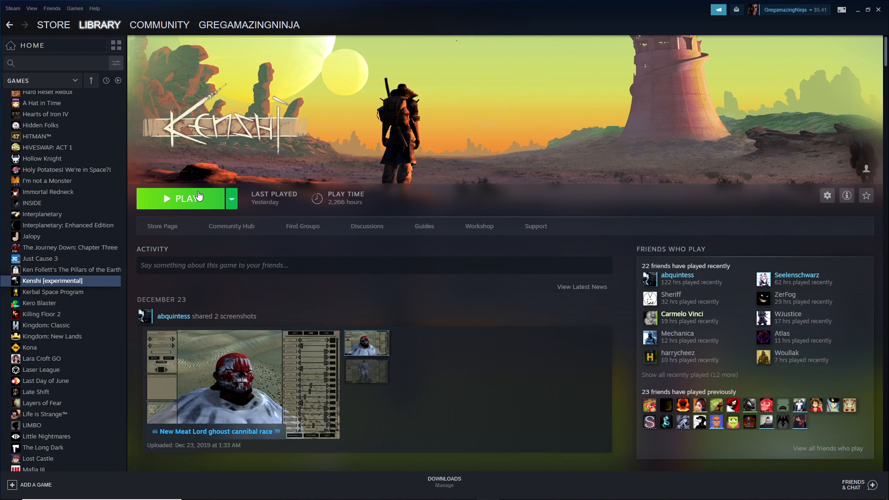
- Launch Kenshi's Game Editor from the Steam library
left_click(198, 196)
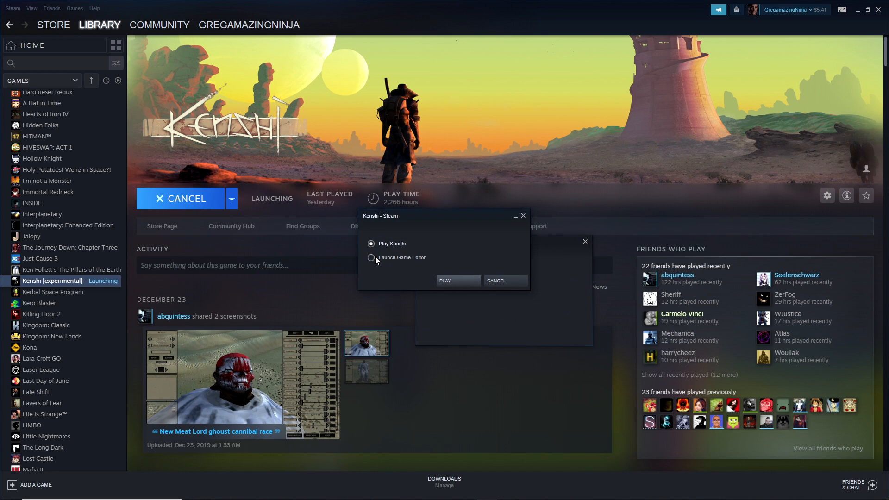
left_click(391, 260)
left_click(459, 281)
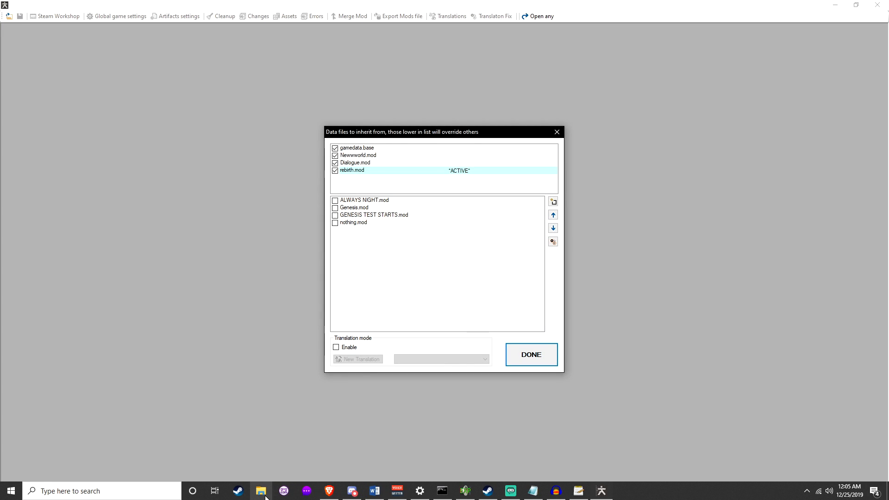
- Look through the Kenshi installation folder for the forgotten construction set executable and close the folder
left_click(265, 497)
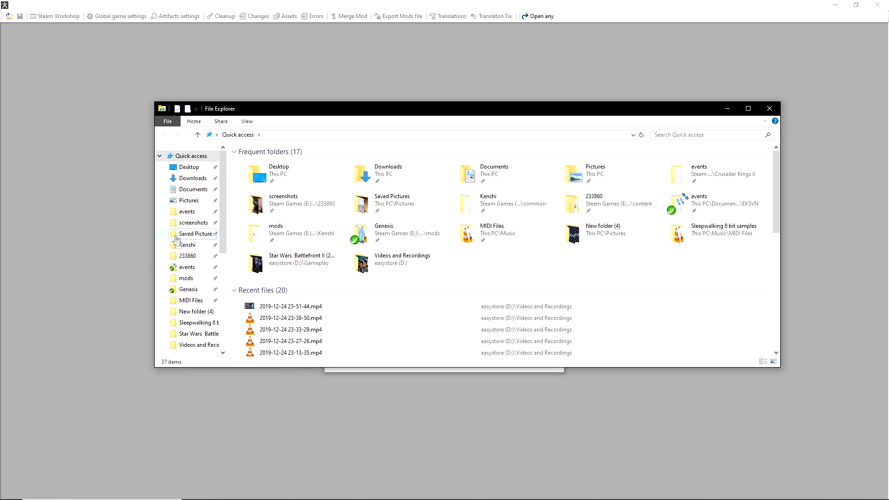
left_click(185, 247)
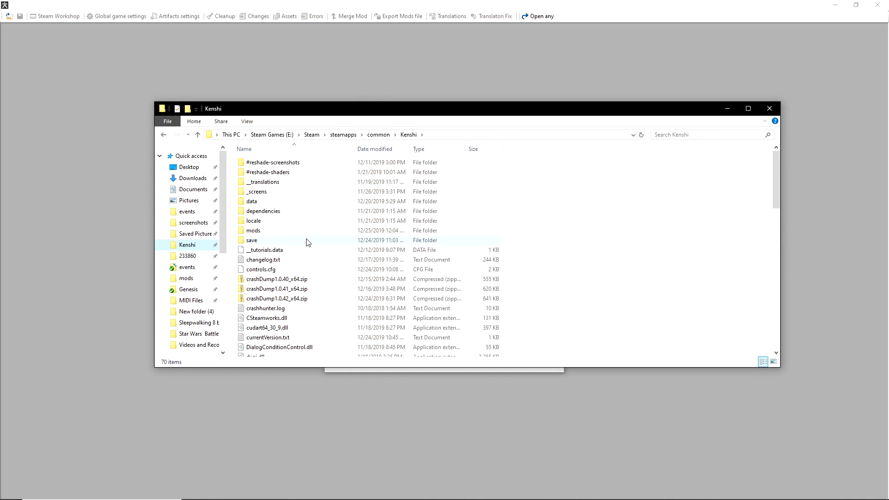
scroll(307, 239, "down", 2)
scroll(307, 241, "down", 5)
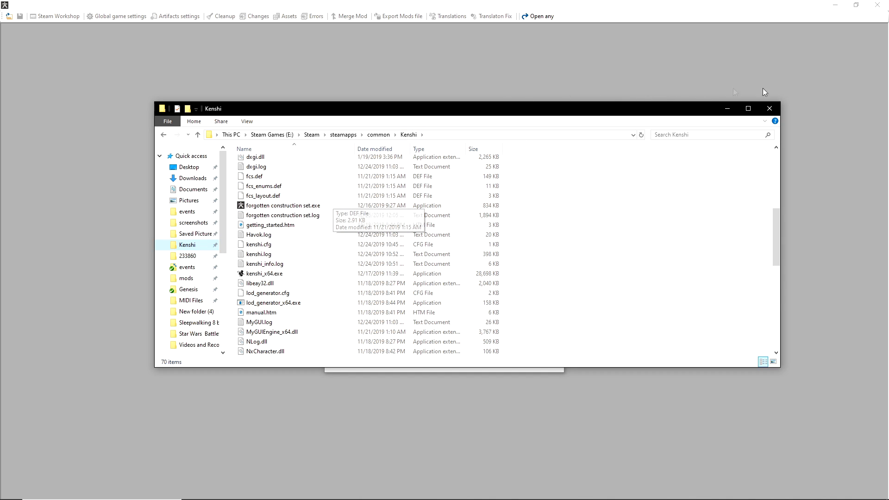
left_click(775, 111)
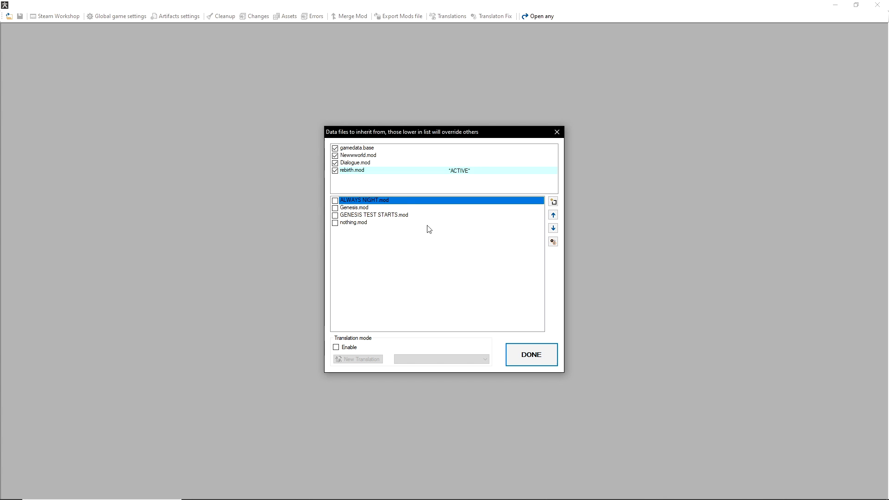
- Create a new mod named Test MOD and return to the editor's data file list
left_click(374, 270)
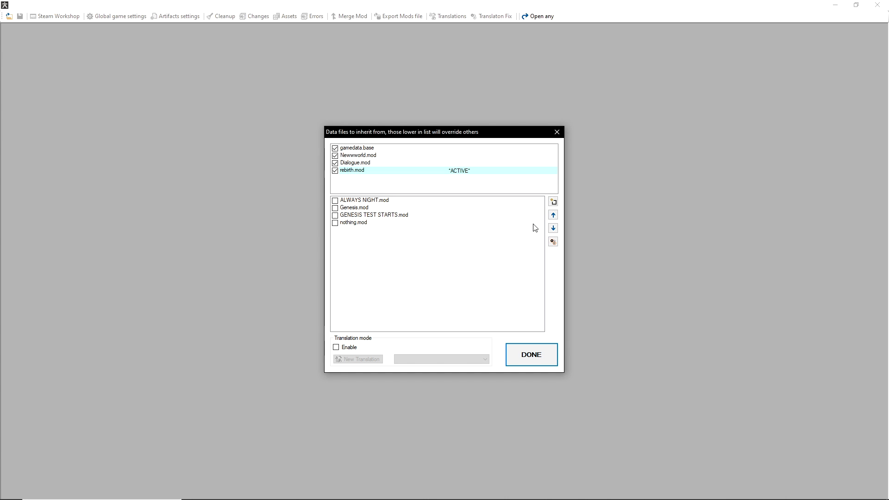
left_click(554, 203)
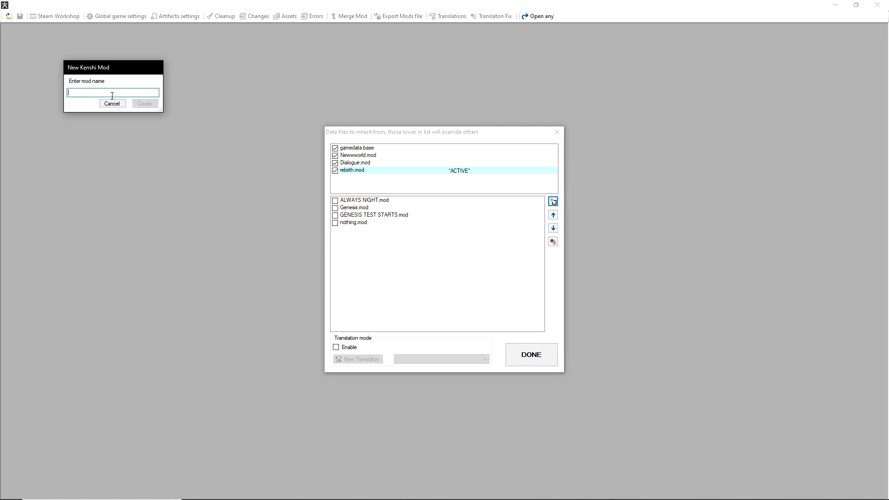
type("Test MOD")
left_click(150, 105)
mouse_move(700, 491)
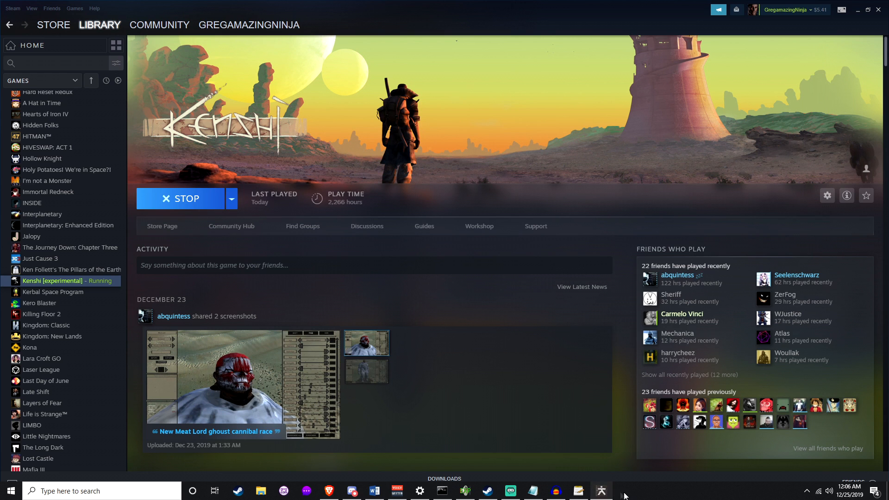
mouse_move(603, 494)
left_click(593, 454)
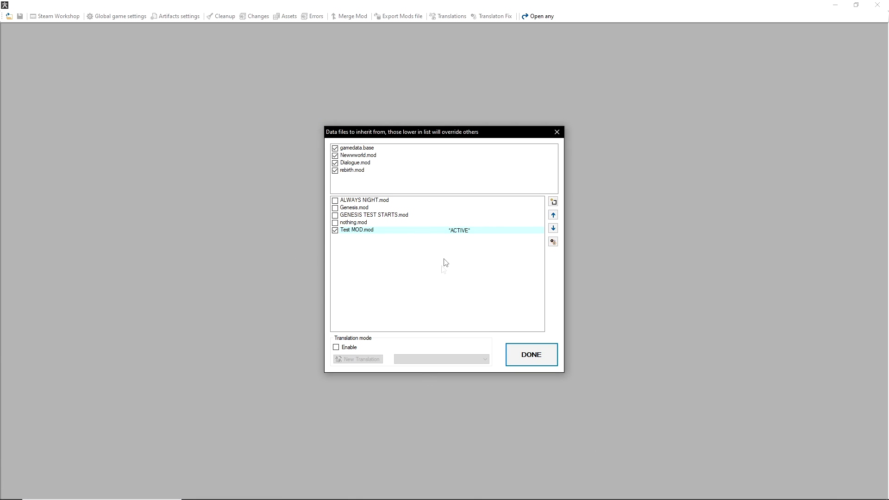
- Enable ALWAYS NIGHT, Genesis, GENESIS TEST STARTS and nothing alongside Test MOD, with Test MOD as the active mod
double_click(373, 221)
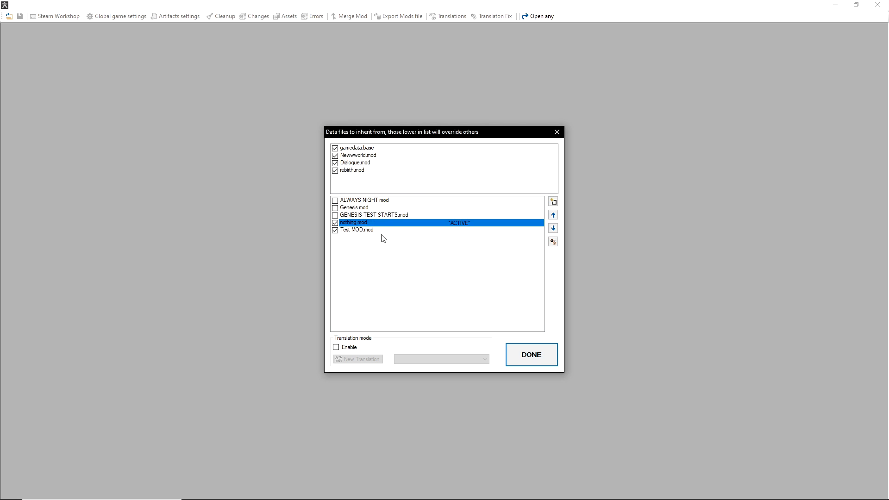
double_click(378, 230)
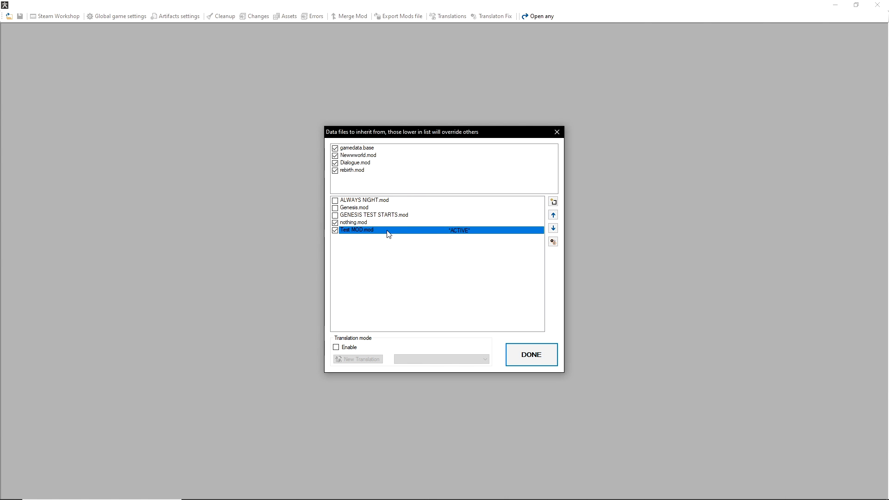
left_click(336, 230)
double_click(337, 214)
left_click(336, 207)
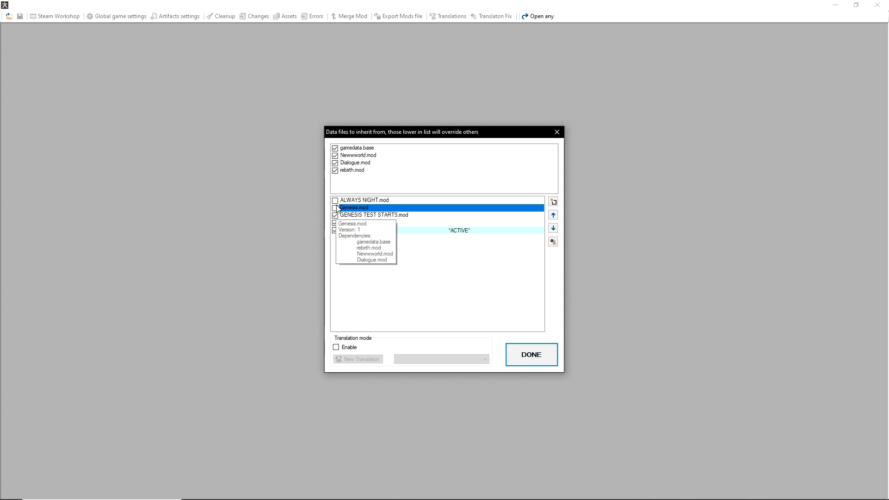
left_click(335, 209)
left_click(335, 203)
left_click(335, 201)
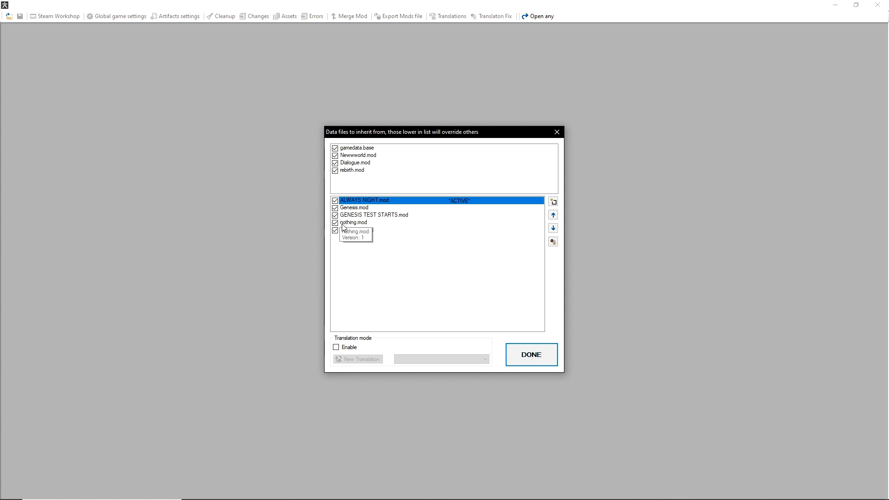
left_click(428, 238)
double_click(428, 232)
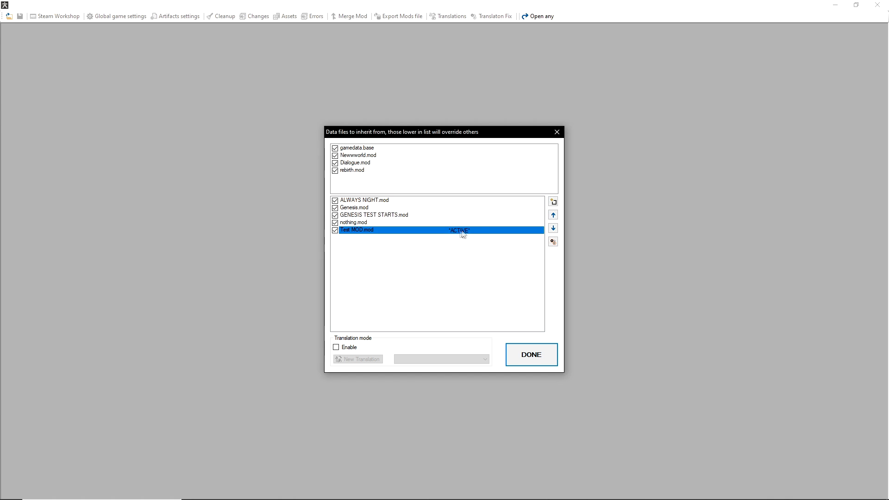
left_click(466, 258)
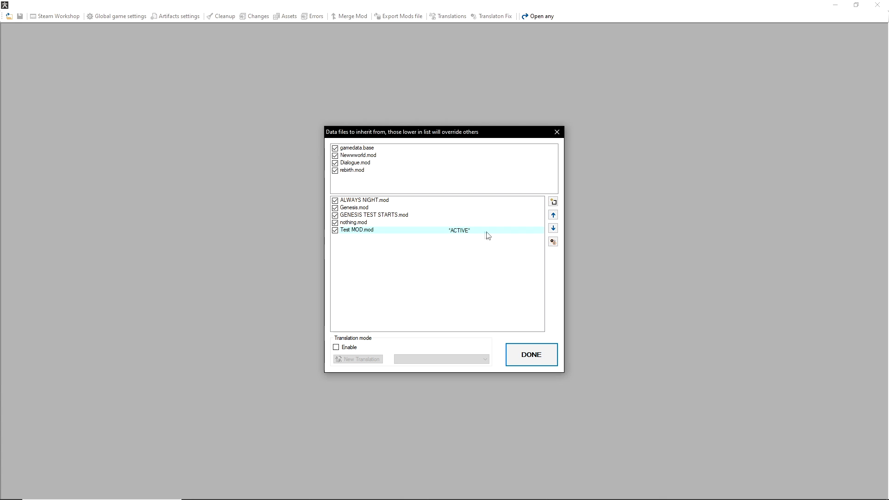
- Disable nothing, GENESIS TEST STARTS, Genesis and ALWAYS NIGHT, and load the base data files with Test MOD active
left_click(335, 223)
left_click(335, 215)
left_click(336, 208)
left_click(335, 201)
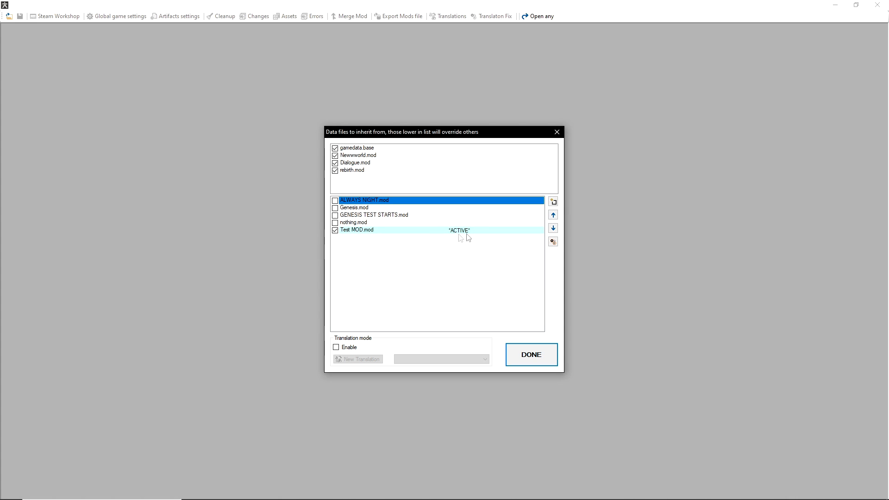
left_click(522, 354)
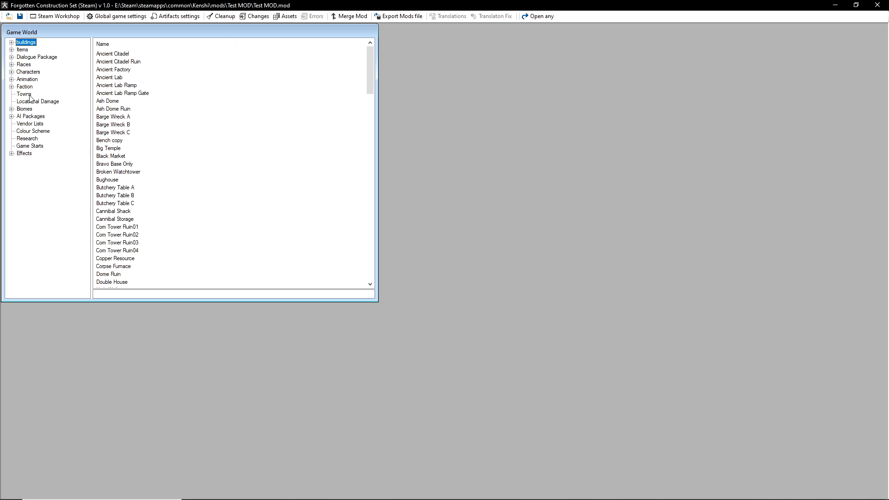
- Create a new item in the Towns category and name it TEST 1
left_click(24, 94)
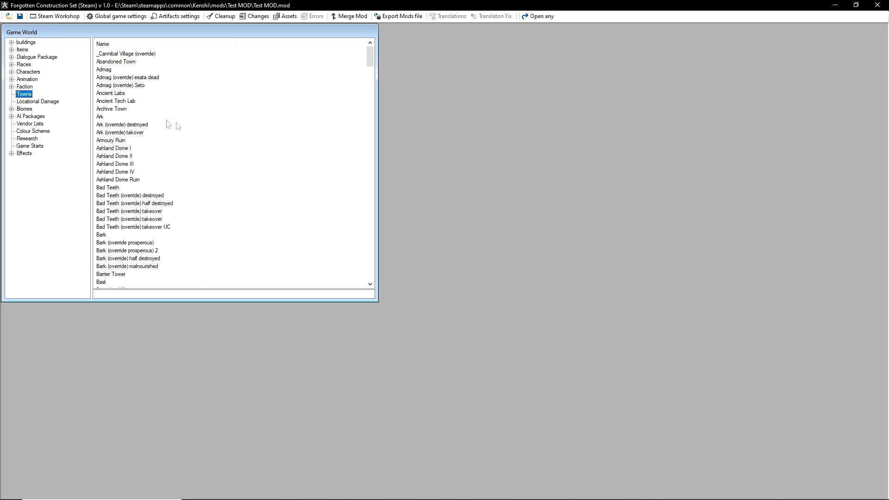
right_click(219, 94)
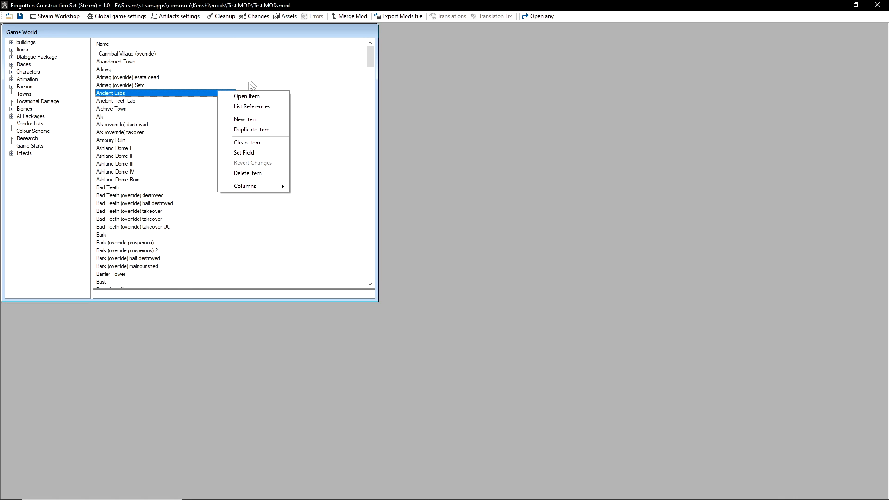
right_click(274, 78)
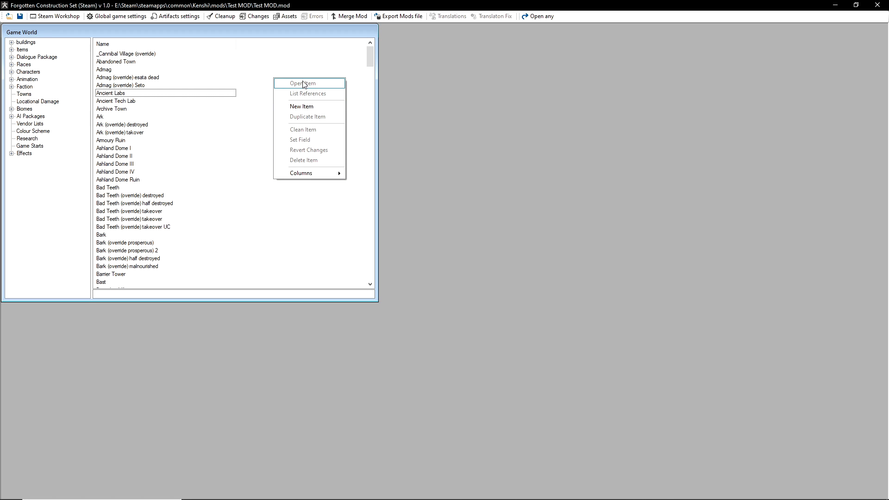
left_click(309, 112)
left_click_drag(141, 41, 251, 101)
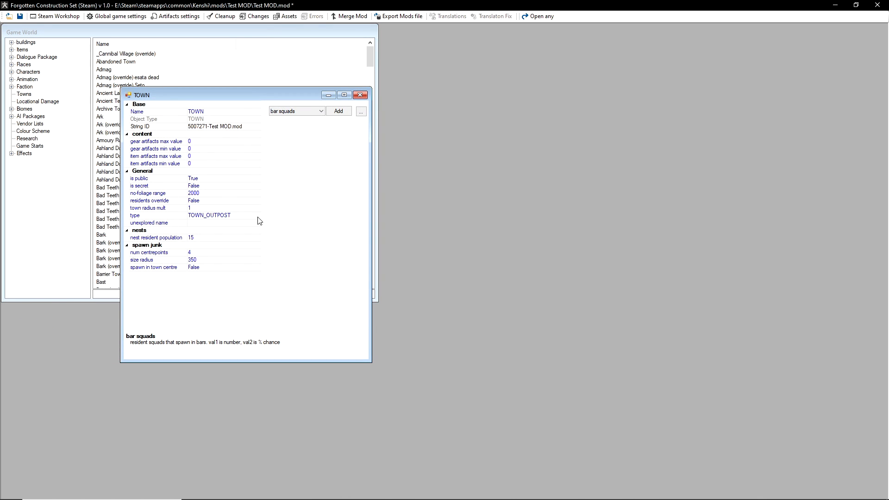
left_click(190, 112)
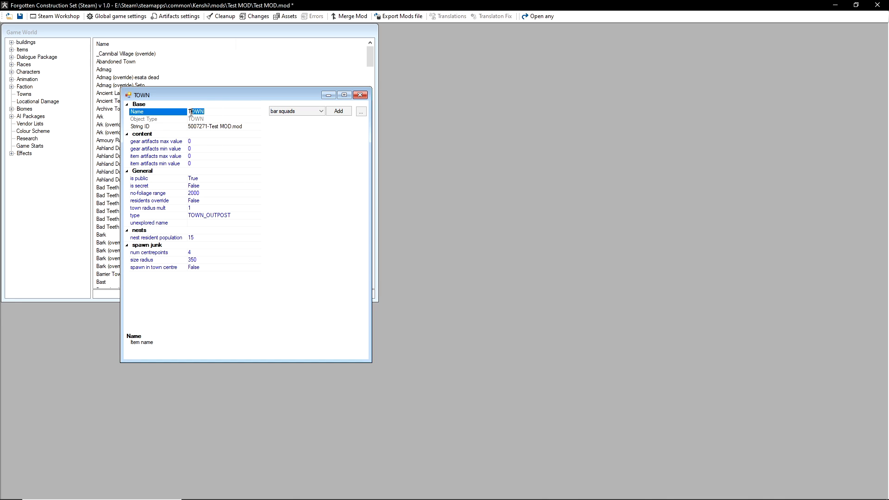
type("TEST 1")
- Examine the descriptions of the town's item artifacts minimum and maximum, is public and is secret properties
left_click(166, 180)
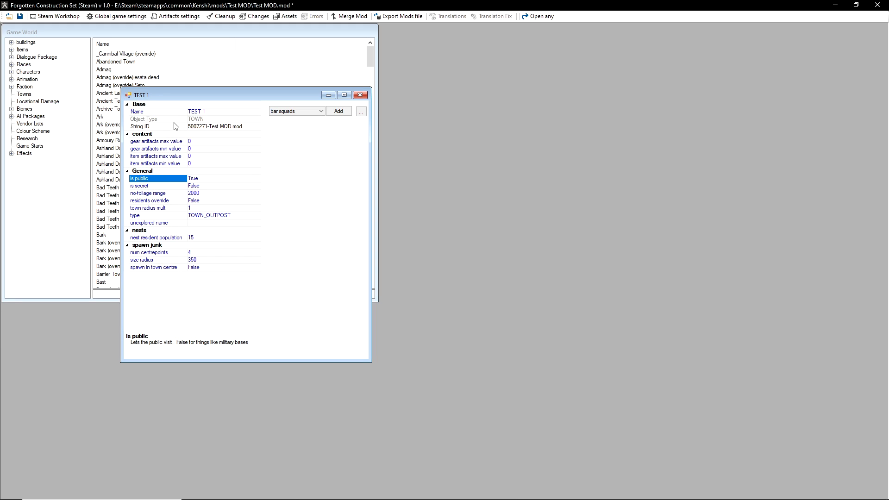
left_click(166, 165)
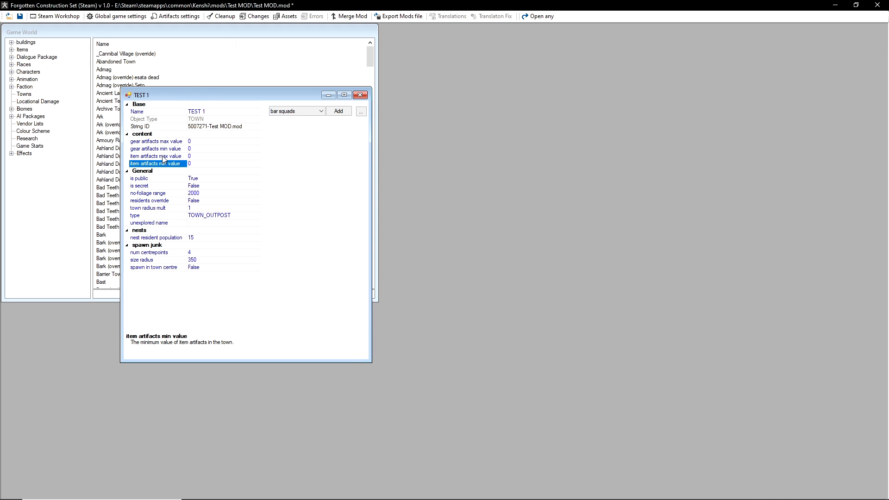
left_click(164, 157)
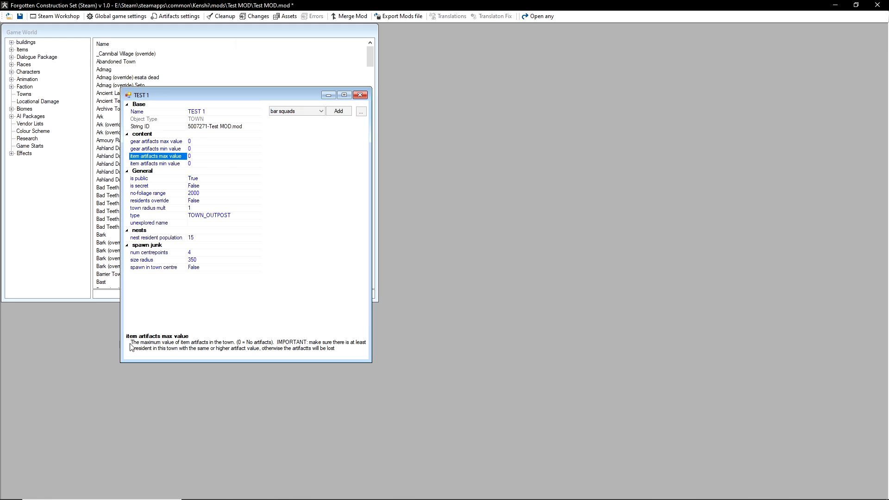
left_click(161, 181)
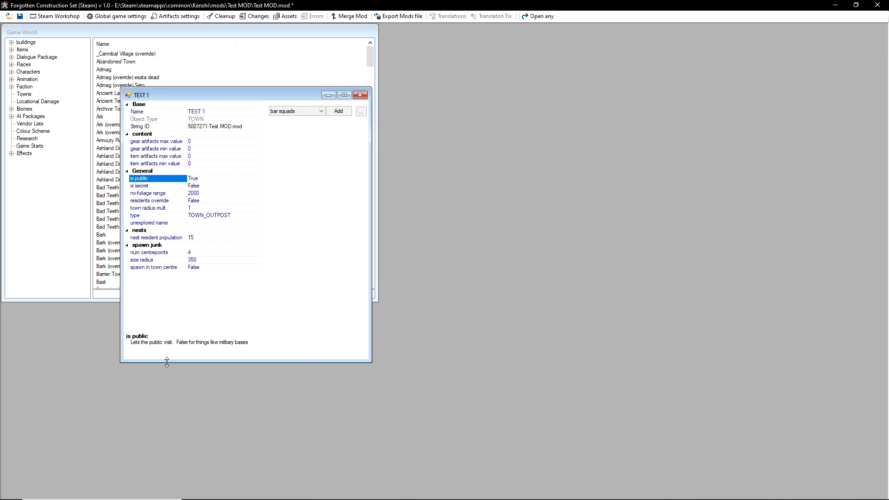
left_click(169, 188)
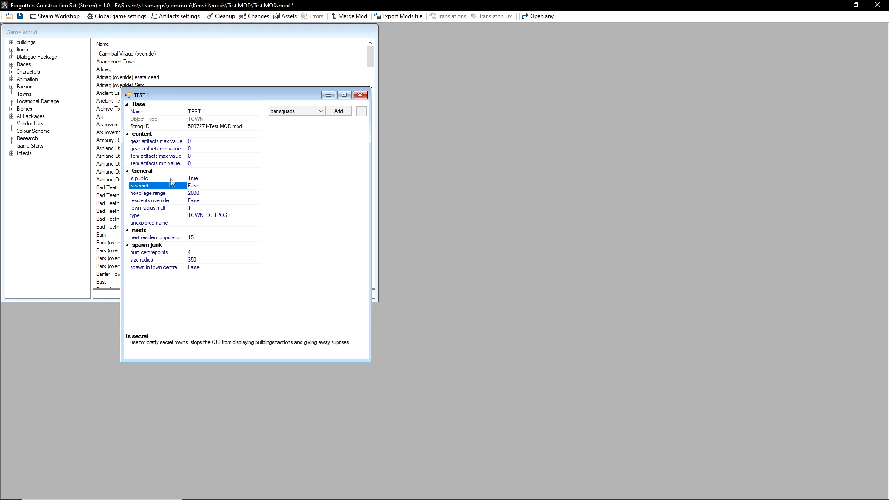
left_click(171, 179)
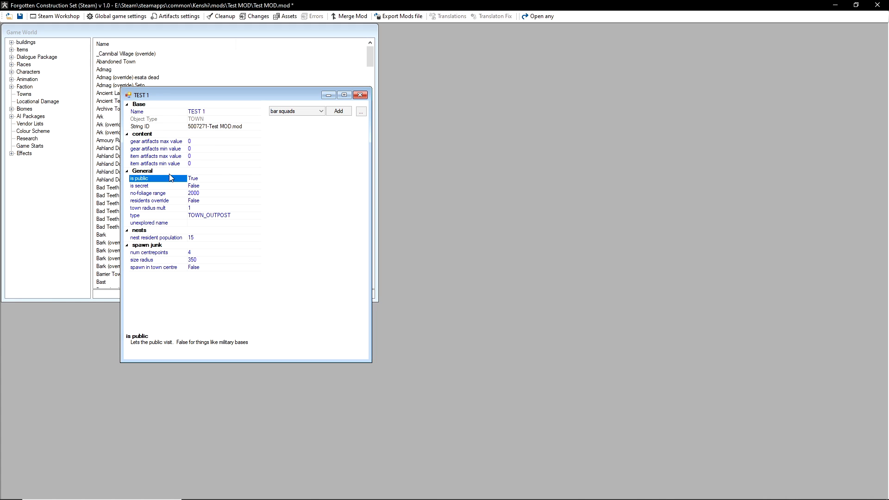
left_click(178, 189)
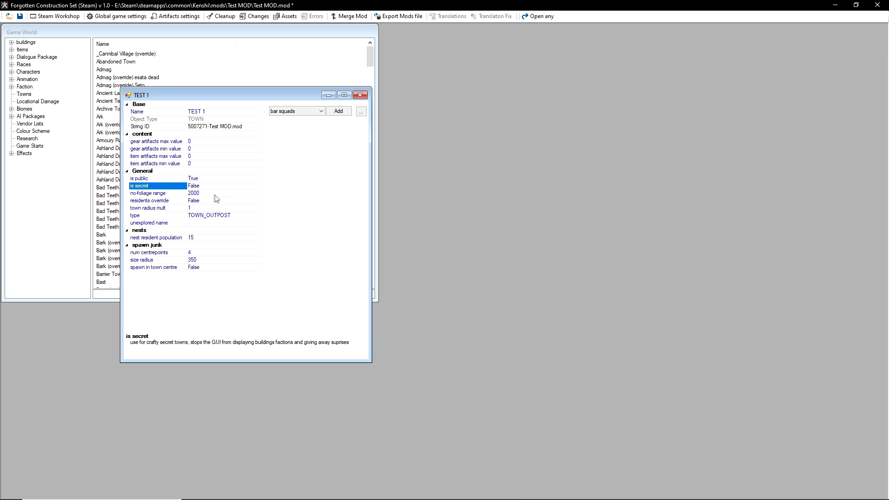
- Set the TEST 1 town's no-foliage range to 0
left_click(194, 193)
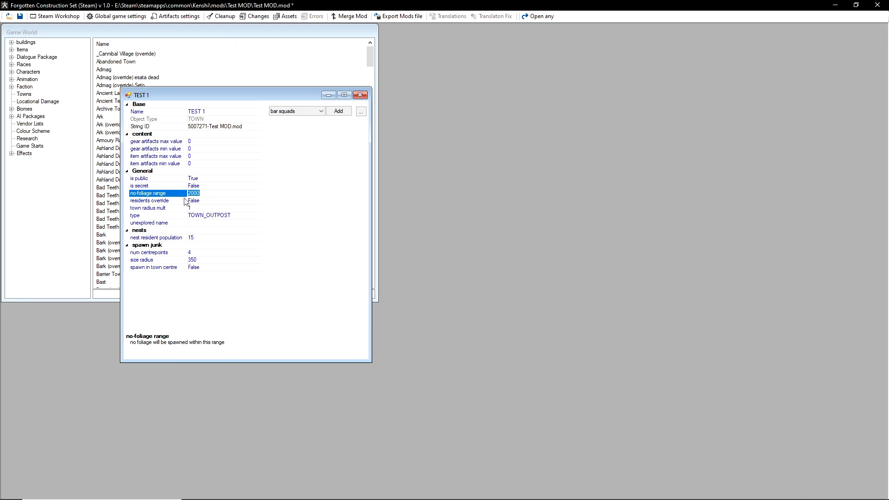
type("0")
left_click(210, 201)
left_click(209, 194)
key("Return")
left_click(162, 202)
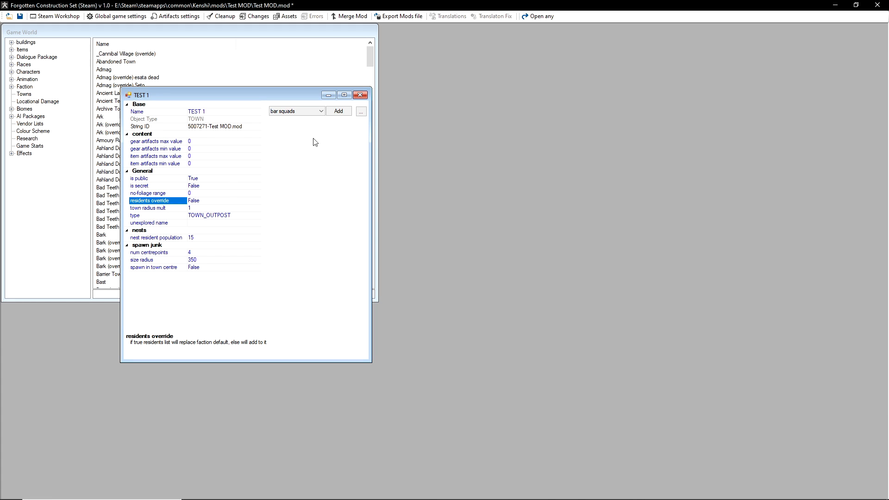
- Add United Cities as the faction reference that owns the TEST 1 town
left_click(312, 112)
left_click(294, 144)
left_click(342, 114)
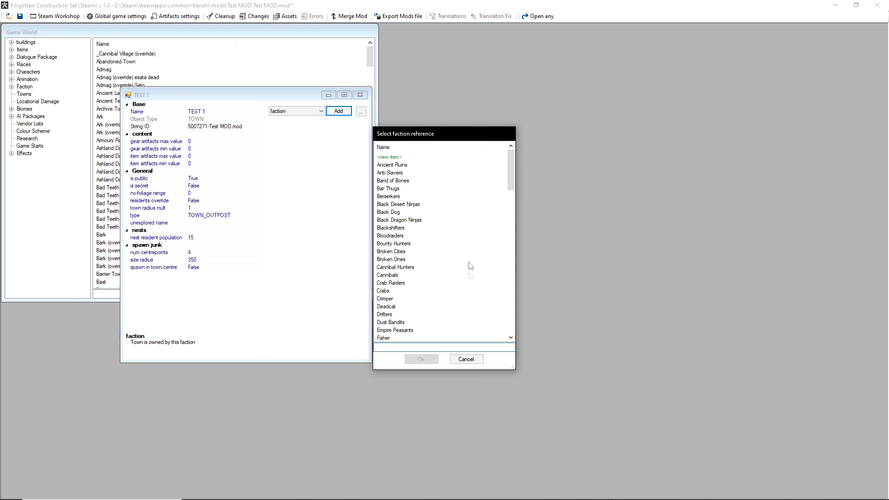
type("Unit")
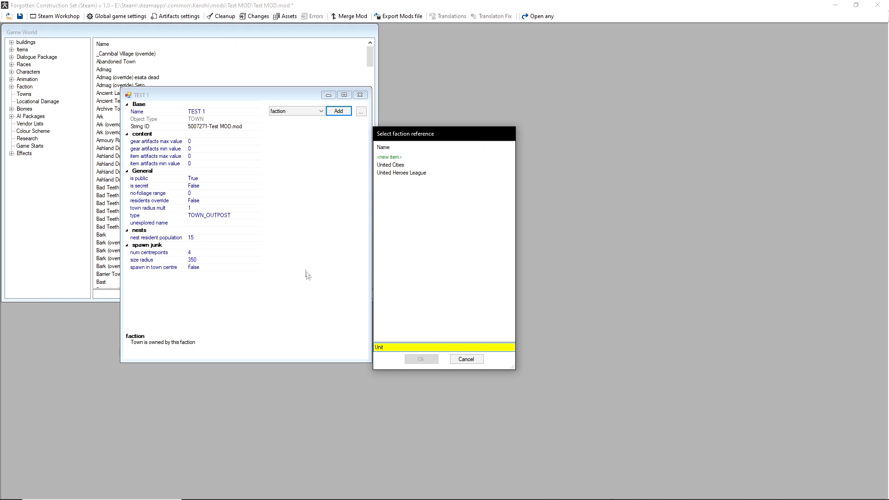
left_click(407, 165)
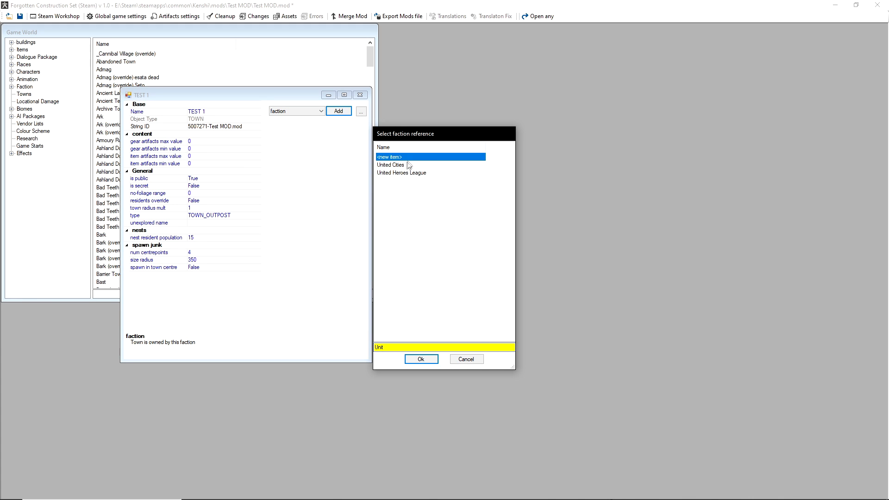
double_click(408, 165)
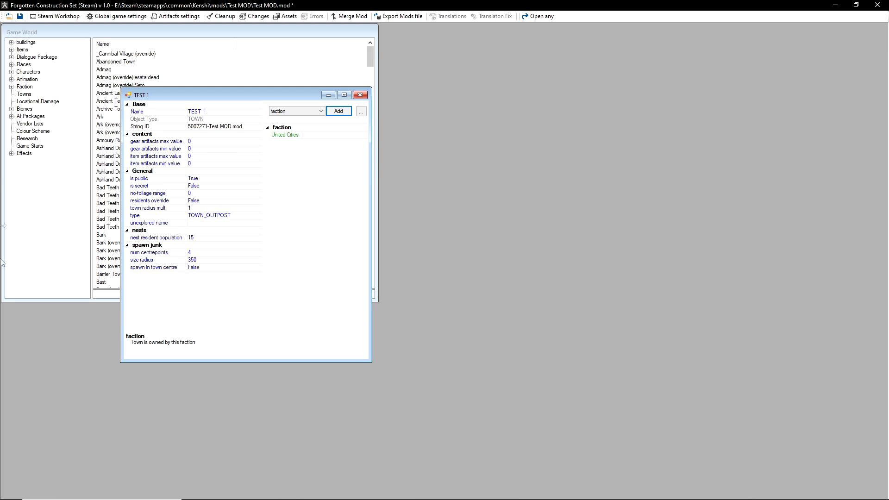
- Open the United Cities faction entry, examine its residents and squads lists, and close it
left_click(280, 136)
double_click(285, 135)
scroll(199, 203, "down", 5)
scroll(200, 204, "down", 10)
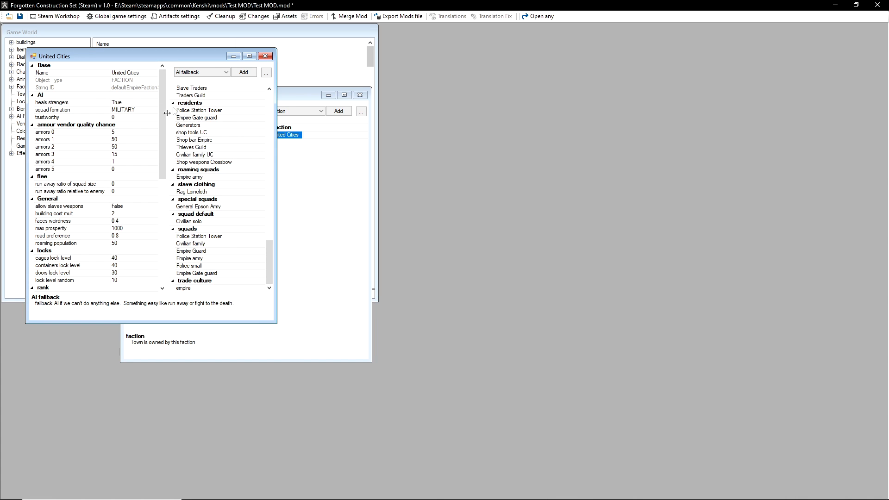
left_click_drag(185, 56, 476, 49)
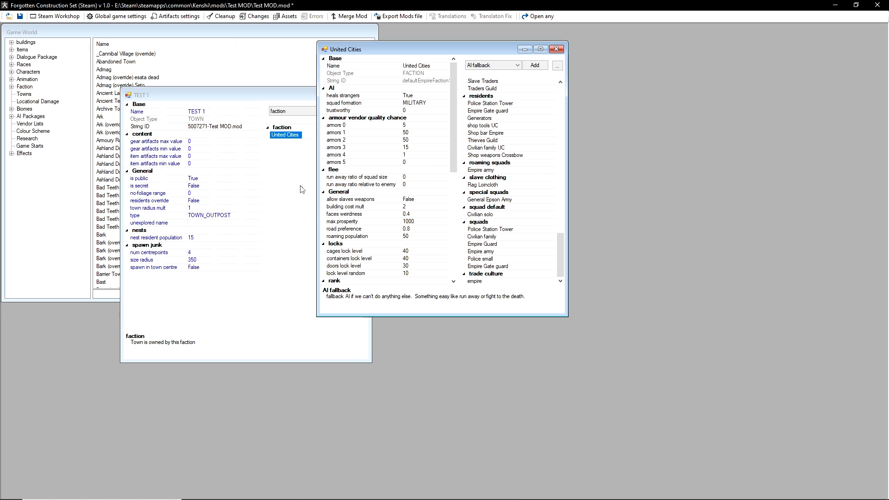
left_click(556, 49)
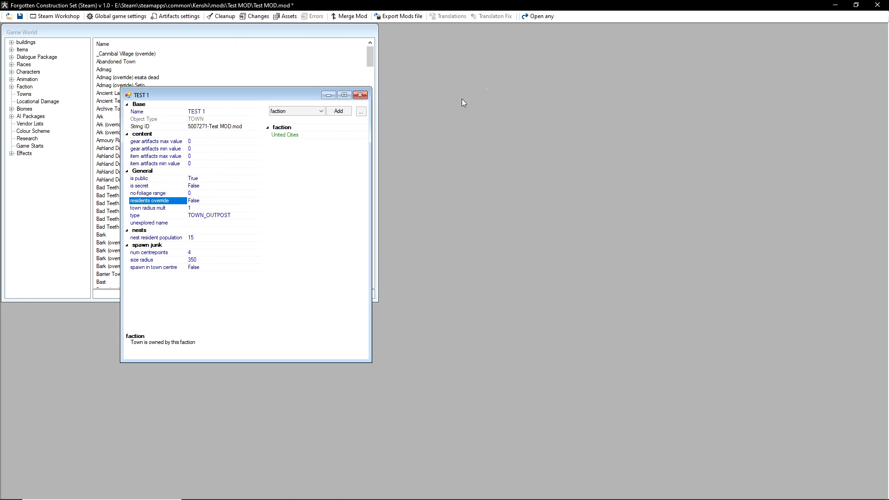
- Set the TEST 1 town's residents override to True and its type to TOWN_TOWN
double_click(251, 202)
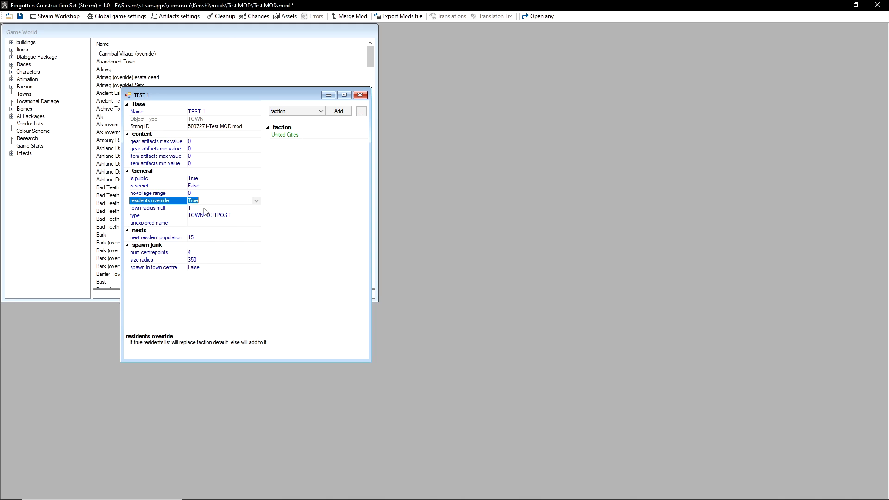
left_click(176, 210)
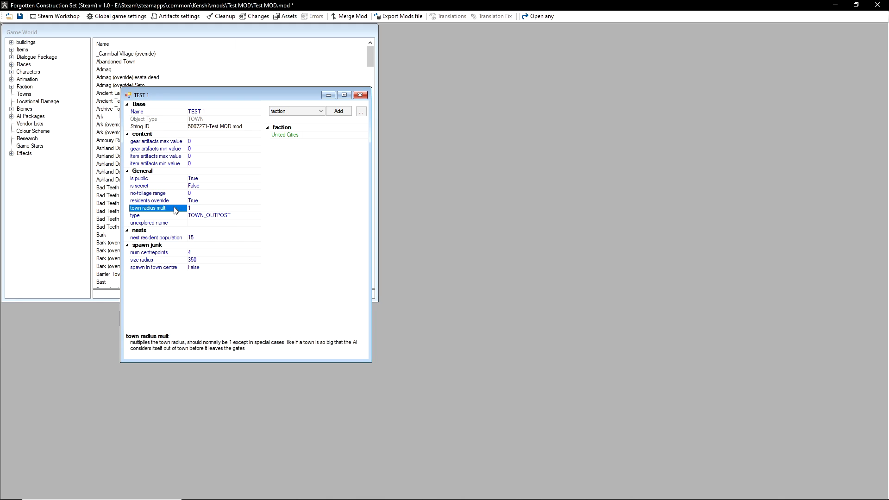
left_click(241, 215)
left_click(202, 210)
left_click(240, 215)
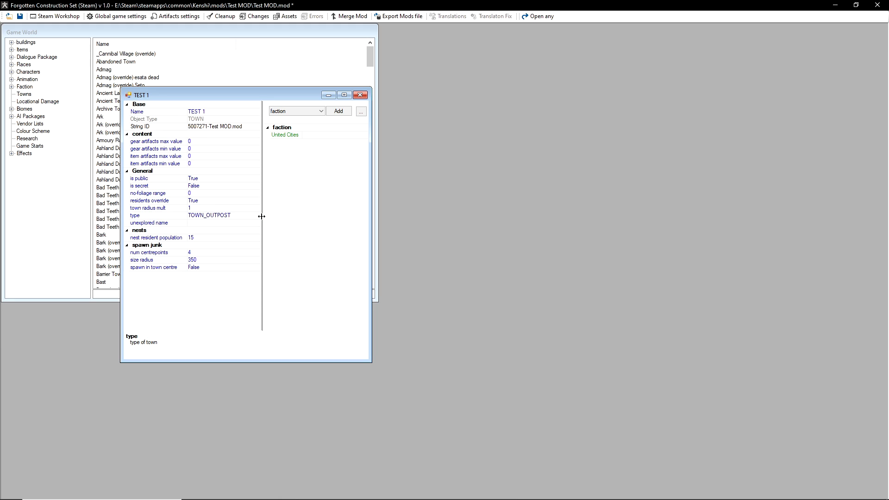
left_click(256, 216)
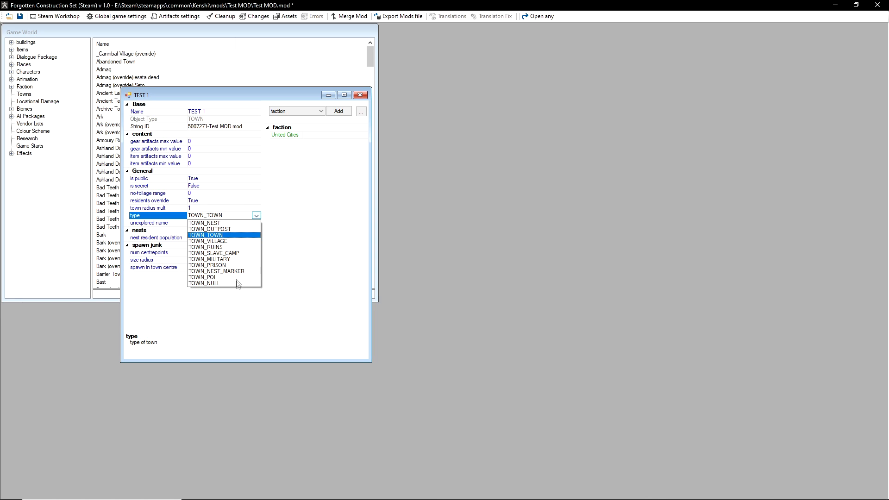
left_click(228, 235)
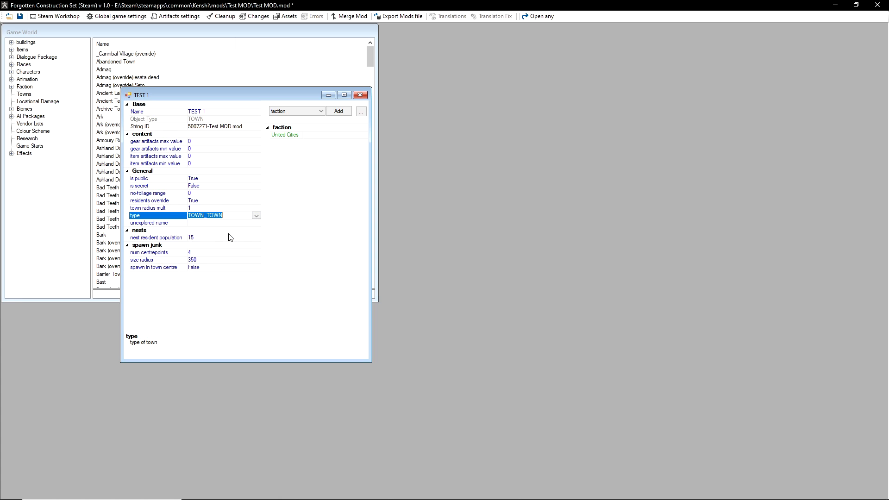
- Examine the unexplored name description and the reference categories available for the TEST 1 town
left_click(241, 223)
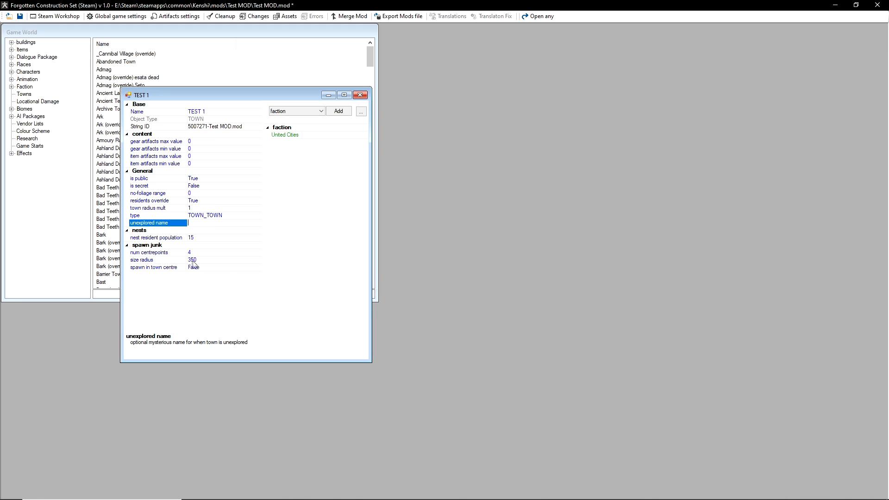
left_click(305, 112)
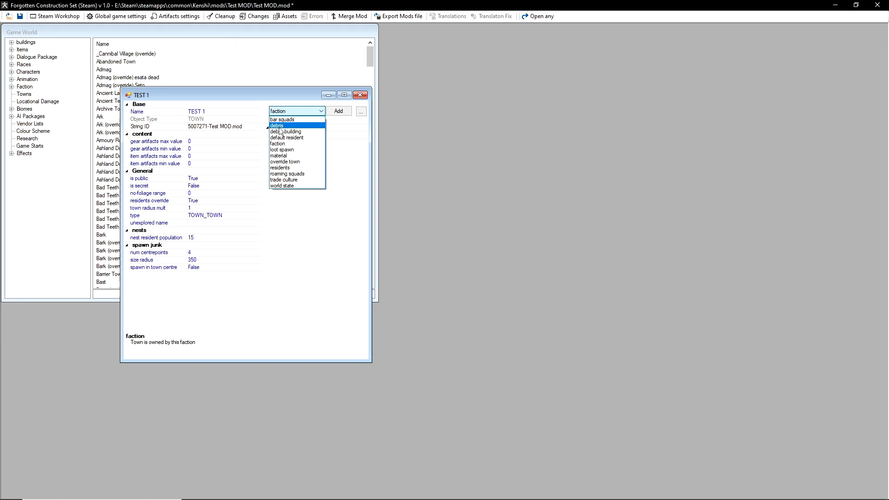
left_click(293, 202)
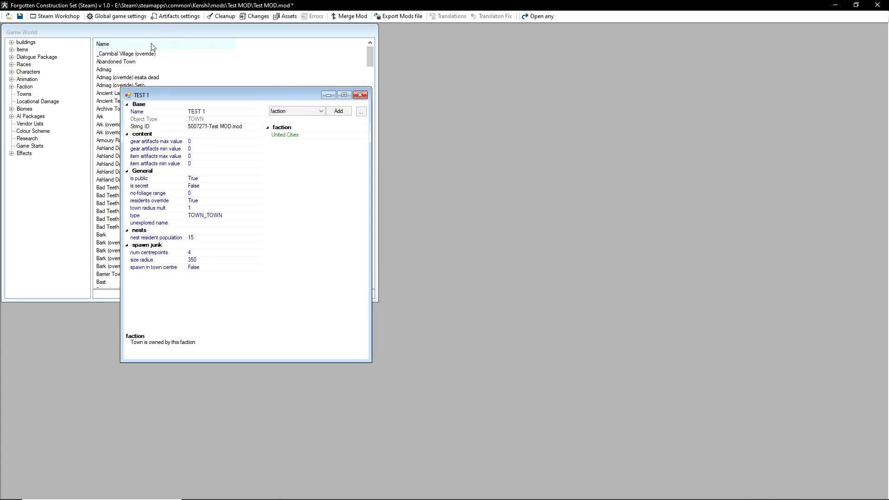
- Save the mod, close the Forgotten Construction Set and stop the running Kenshi session in Steam
left_click(20, 18)
left_click(877, 5)
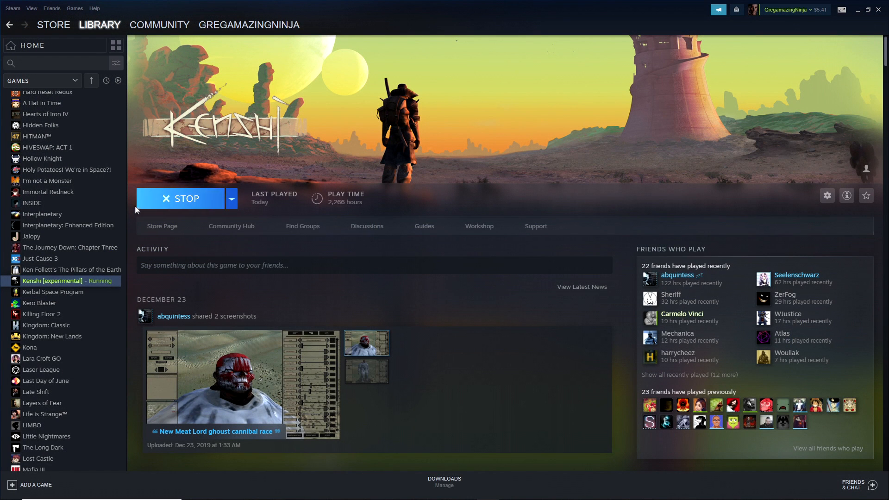
left_click(211, 200)
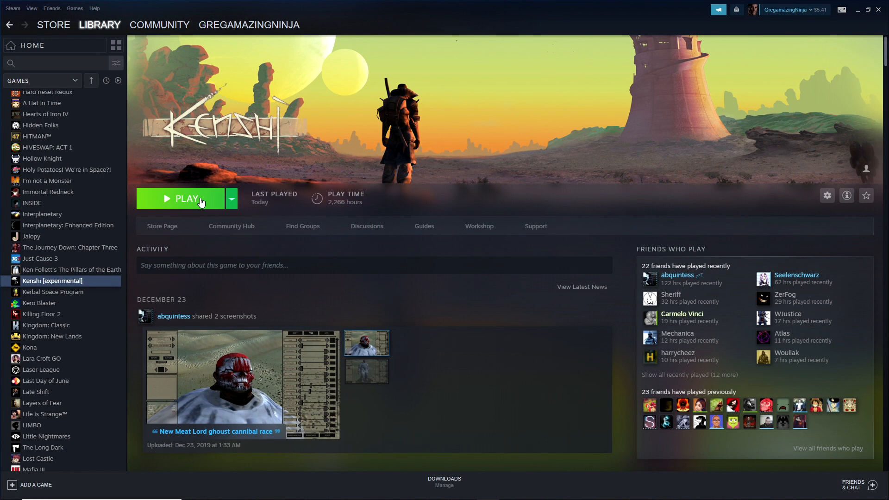
- Launch Kenshi from Steam, checking the mod selection for Test MOD before starting the game
left_click(202, 202)
left_click(463, 284)
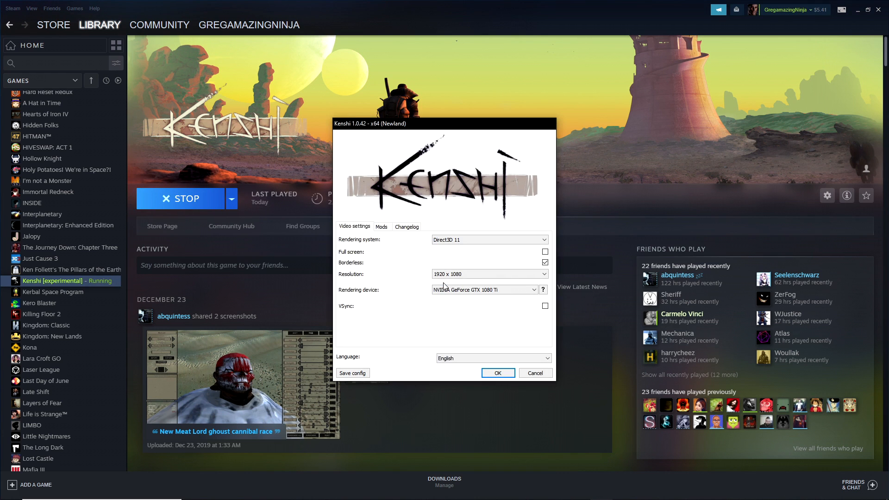
left_click(406, 227)
left_click(381, 226)
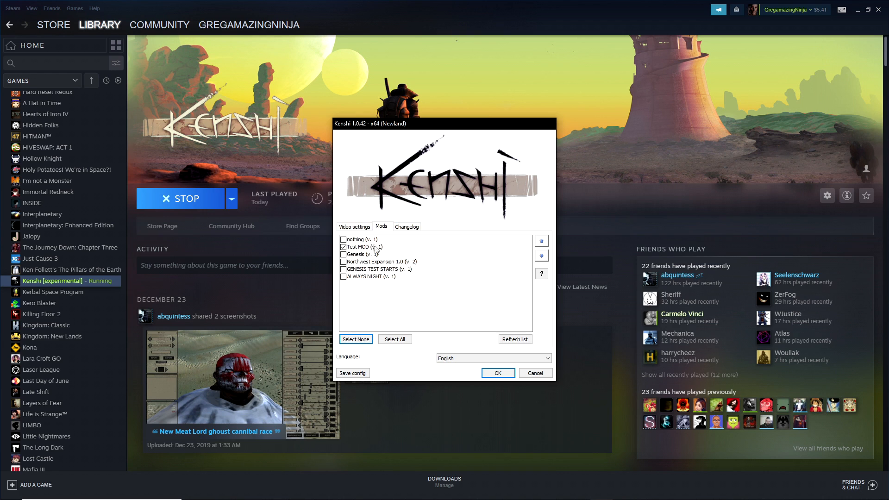
left_click(344, 247)
left_click(497, 373)
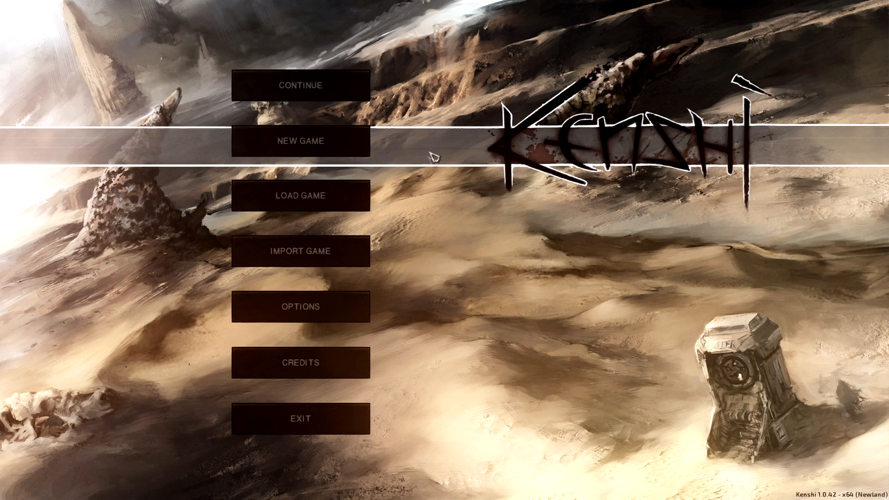
- Begin a new game with the Wanderer start and bring up the in-game level editor
left_click(368, 150)
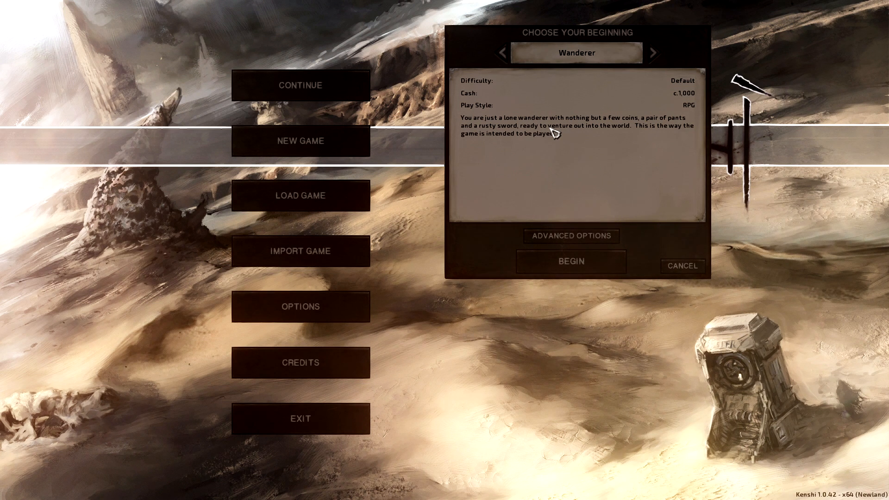
left_click(575, 262)
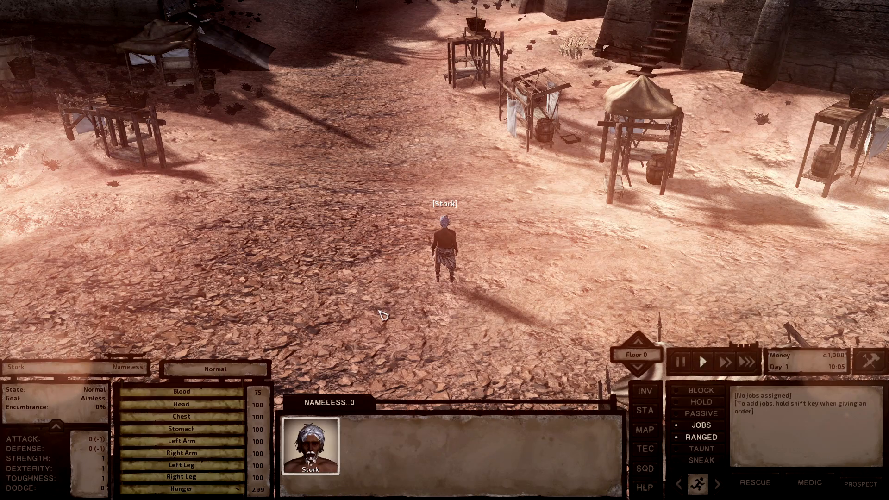
key("shift+F12")
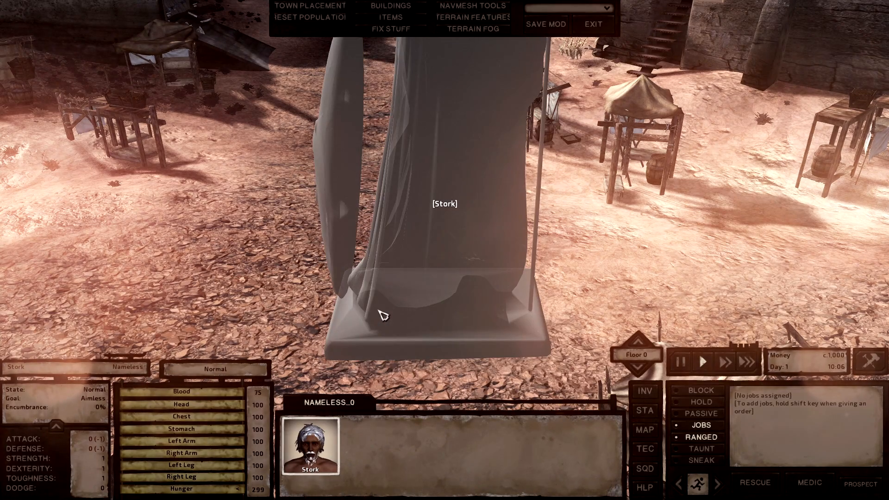
- Examine the level editor's list of placeable towns, then close it
scroll(343, 244, "down", 10)
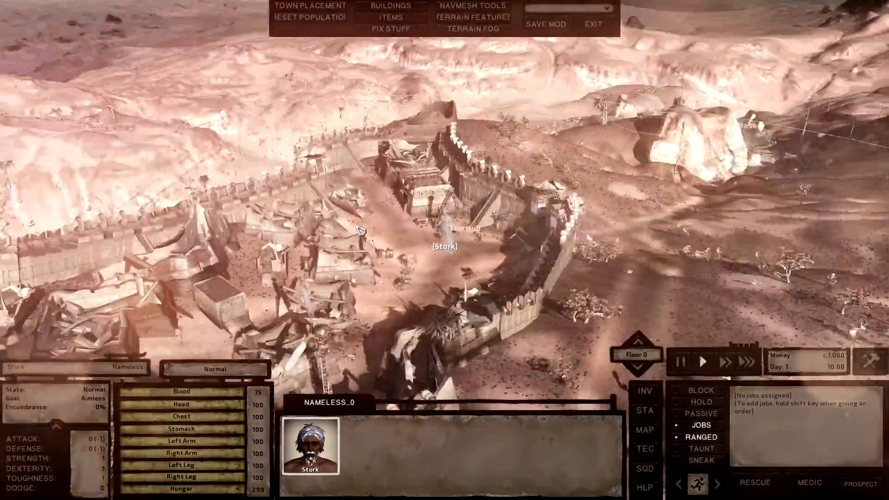
middle_click_drag(360, 230, 361, 211)
key("w")
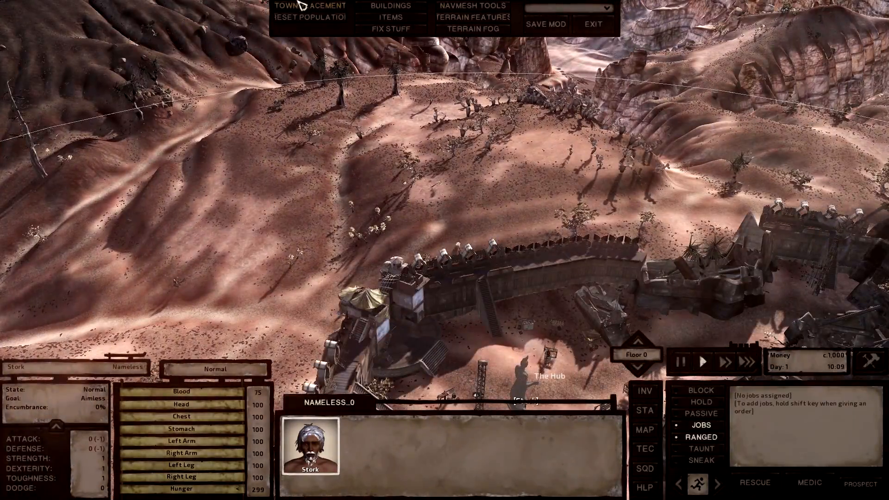
left_click(324, 6)
scroll(82, 88, "down", 3)
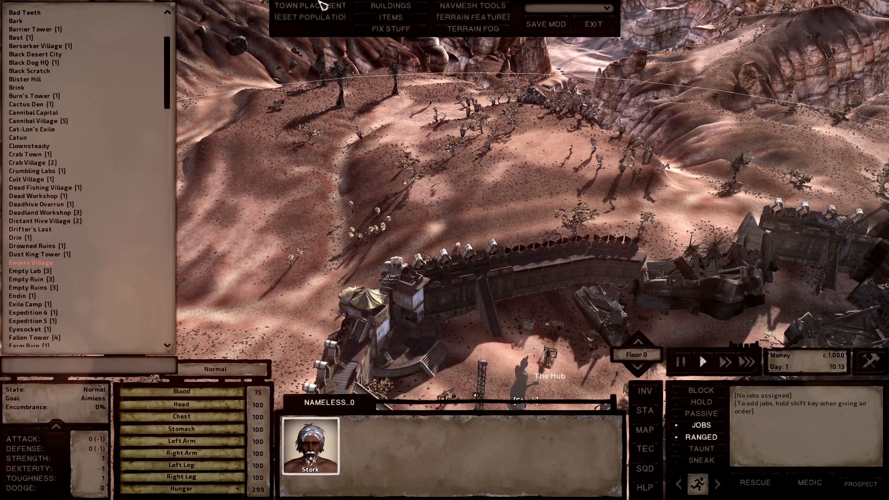
left_click(324, 6)
- Examine the level editor's building categories and its list of placeable items, closing each one
left_click(387, 6)
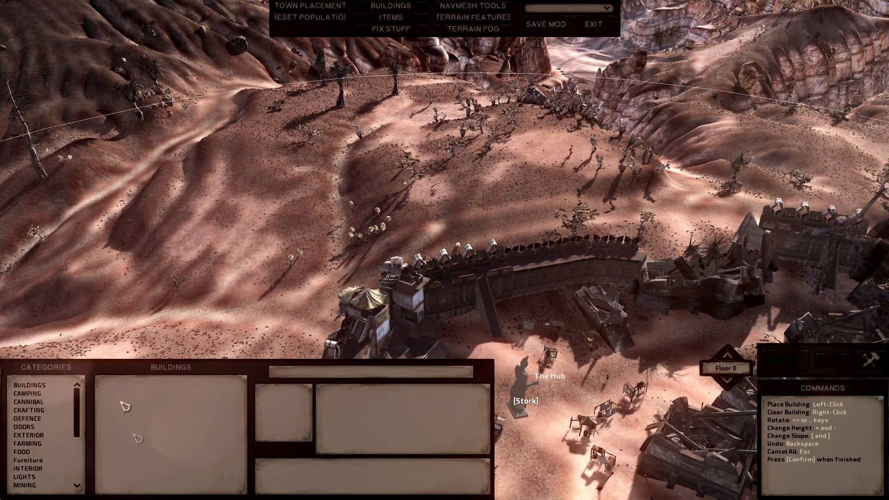
middle_click_drag(440, 231, 402, 224)
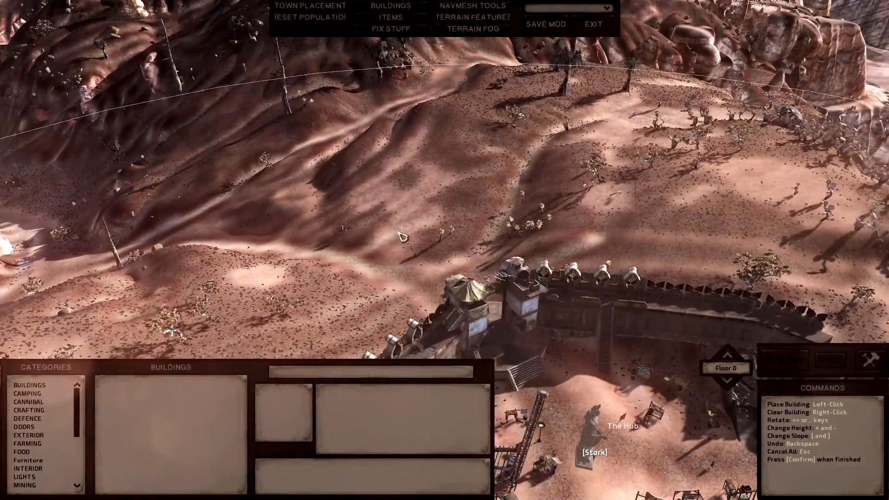
key("w")
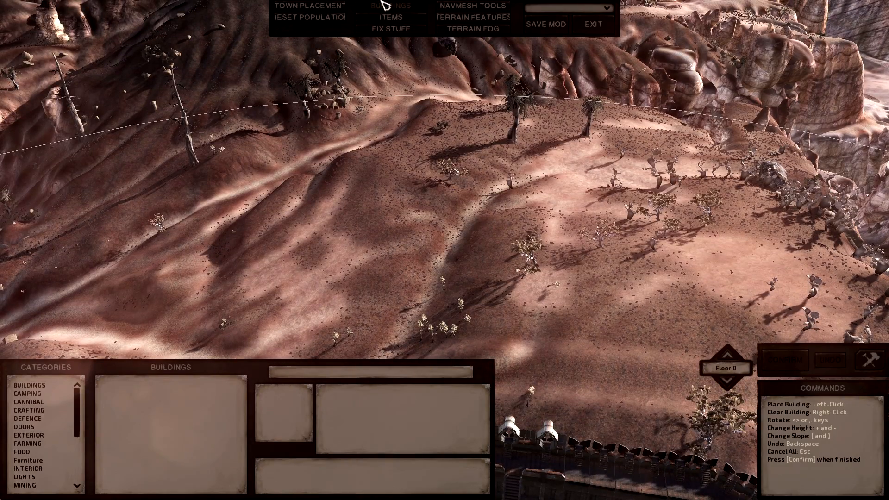
left_click(385, 5)
left_click(394, 20)
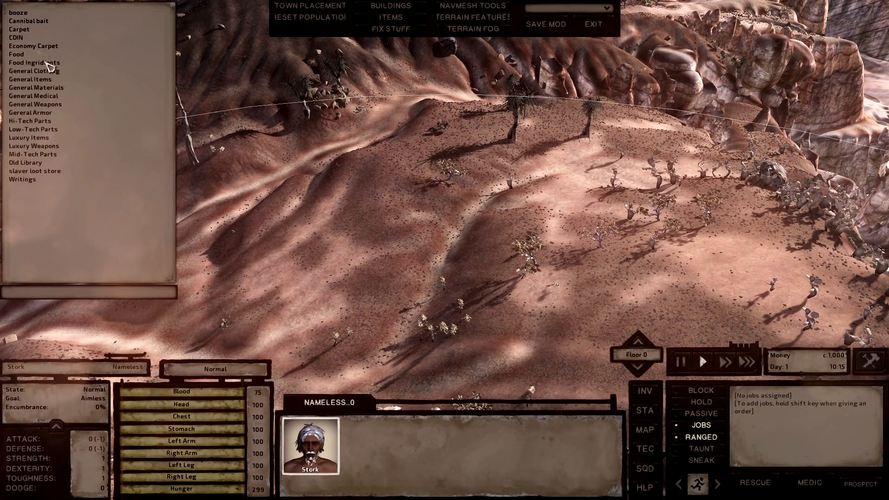
left_click(396, 20)
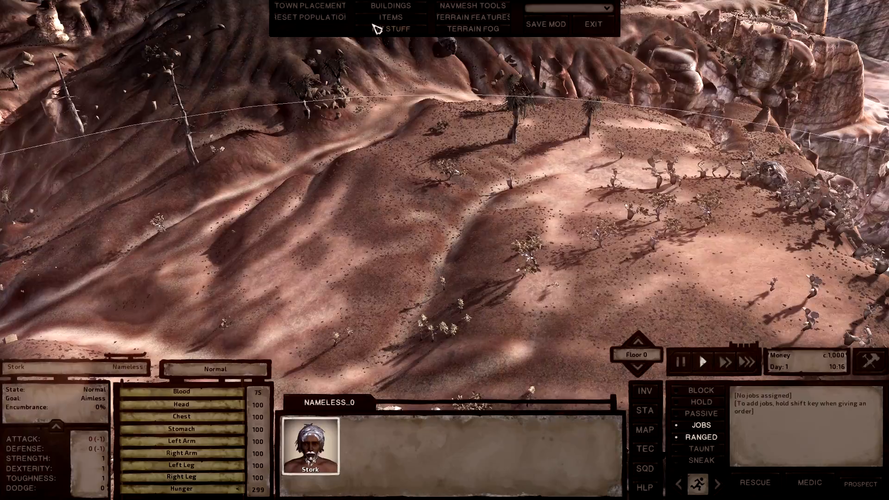
- Pause the game and bring the open ground outside The Hub's wall into view
key("a")
key("q")
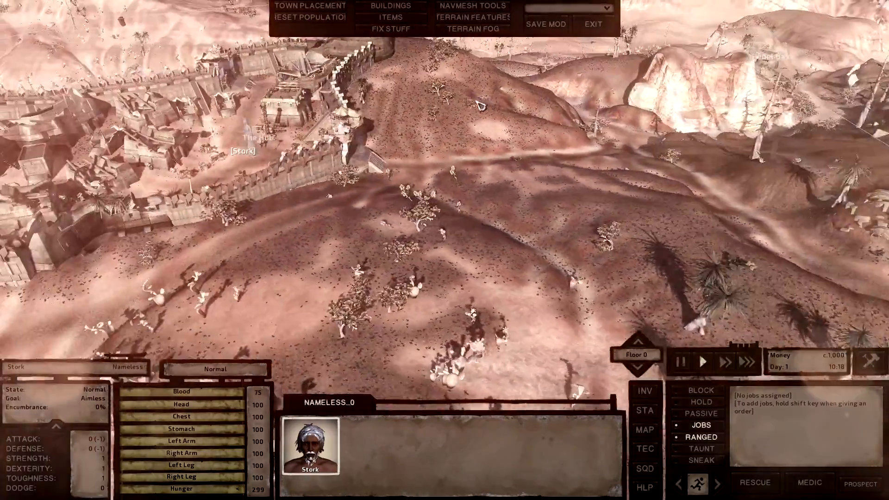
key("e")
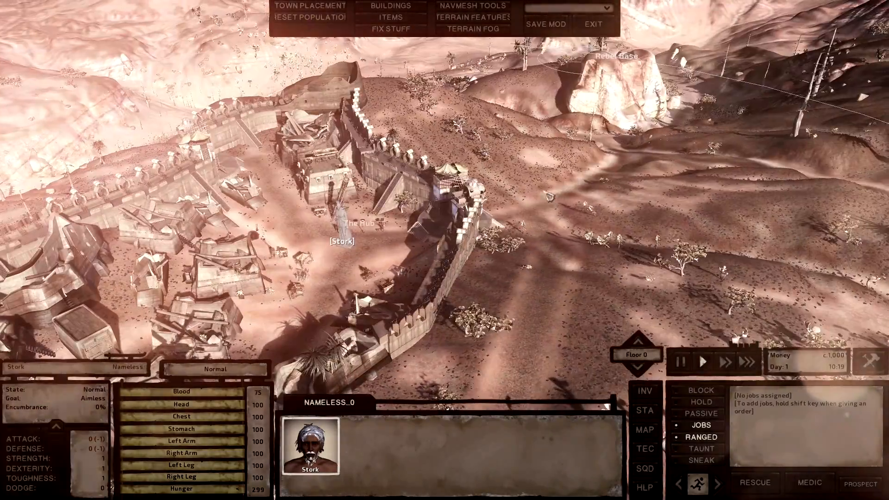
key("space")
key("d")
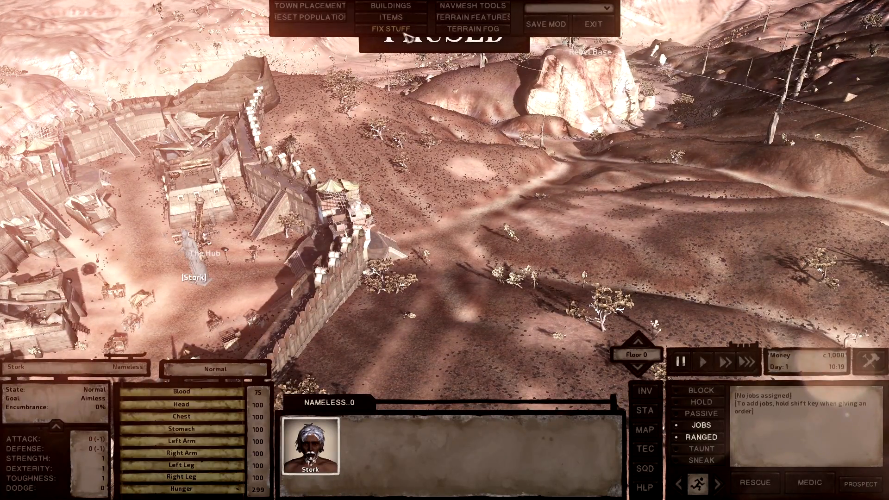
key("e")
key("w")
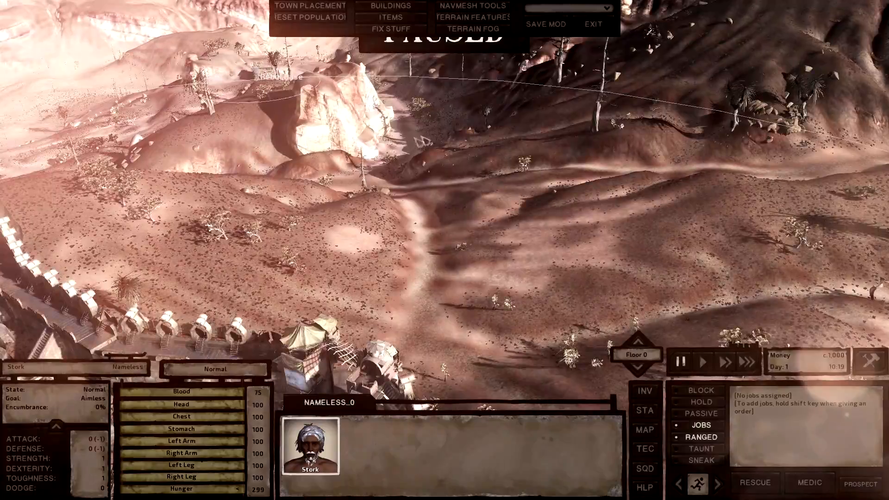
- Examine the level editor's navmesh tools and display the road network with its options, then close the tools
key("q")
key("a")
key("e")
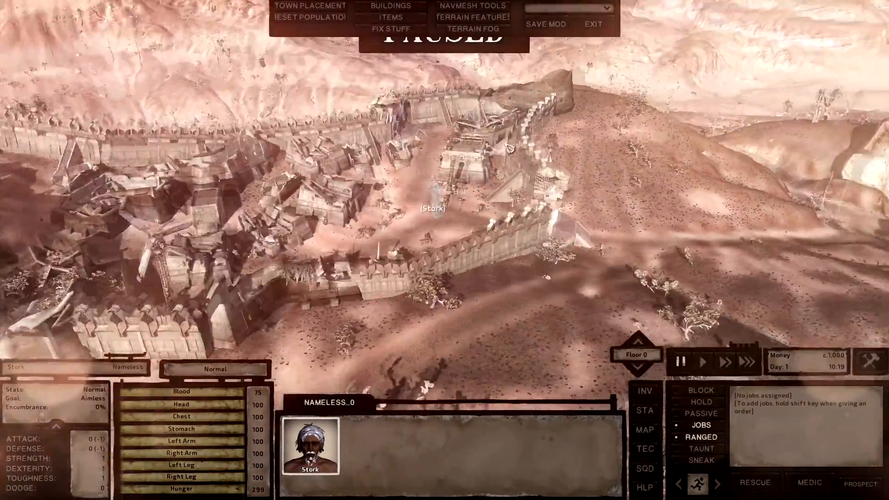
key("w")
key("e")
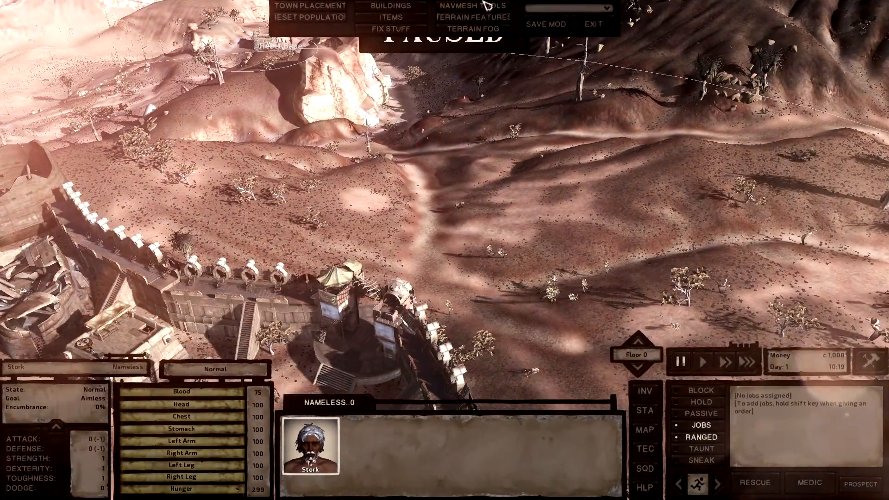
left_click(488, 6)
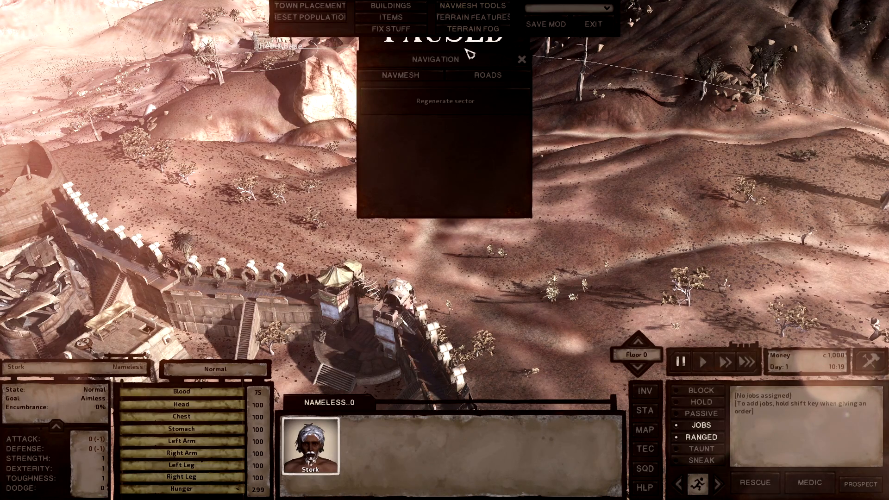
left_click(484, 79)
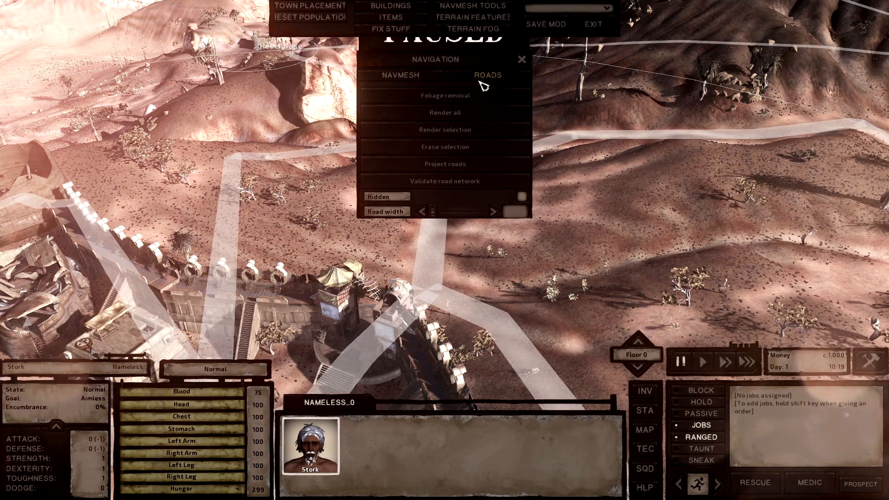
key("w")
key("e")
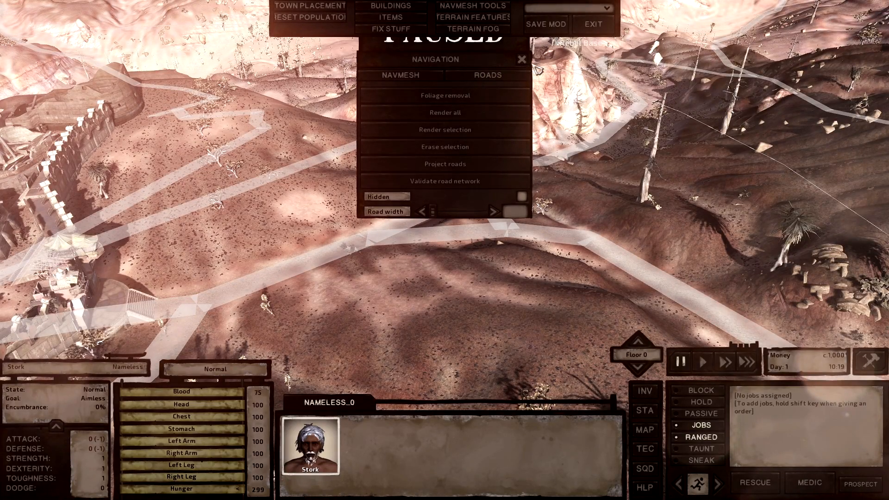
left_click(522, 60)
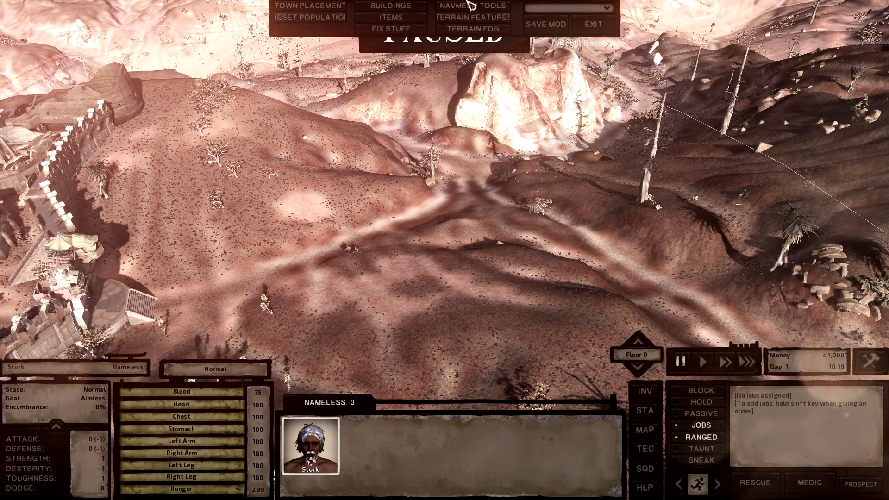
- Examine the level editor's list of terrain features and its fog volumes, closing each one
key("w")
left_click(471, 18)
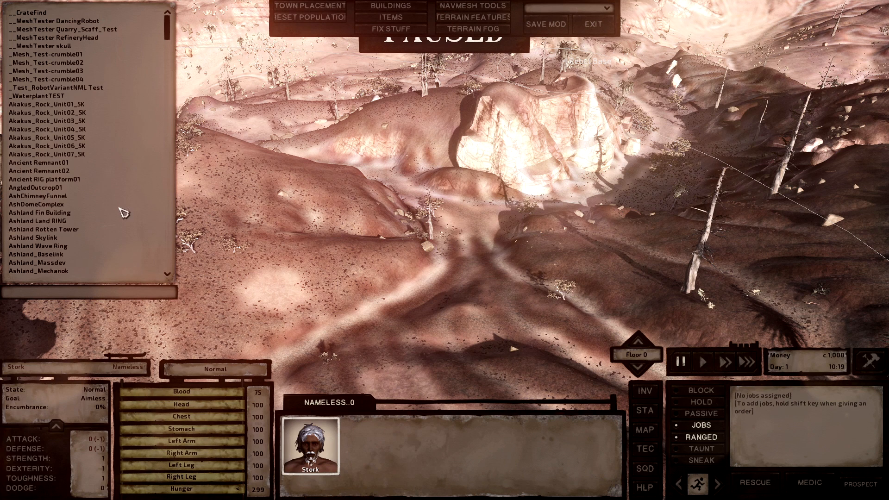
left_click(490, 30)
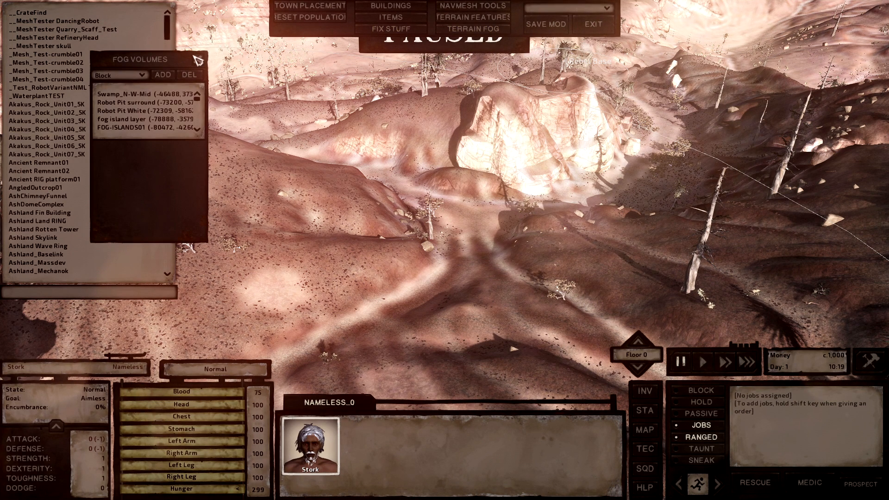
left_click(197, 59)
left_click(477, 20)
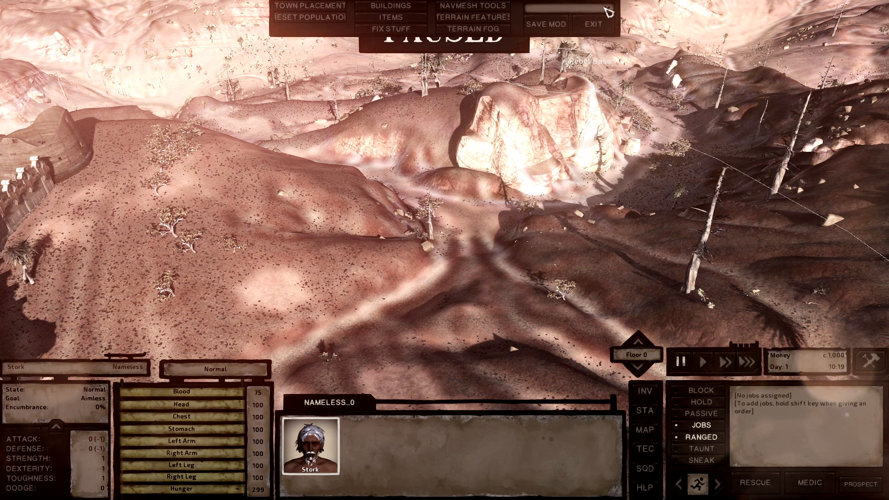
- Choose Test MOD as the mod that the level editor saves to
left_click(563, 8)
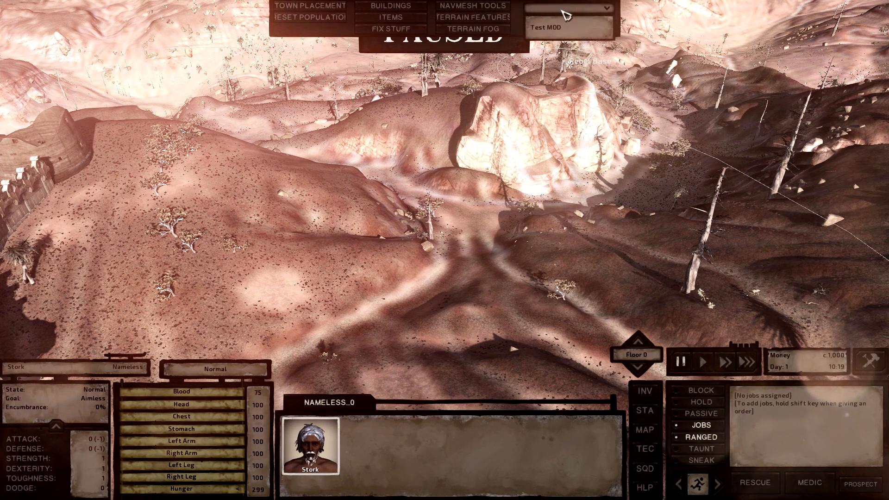
left_click(558, 28)
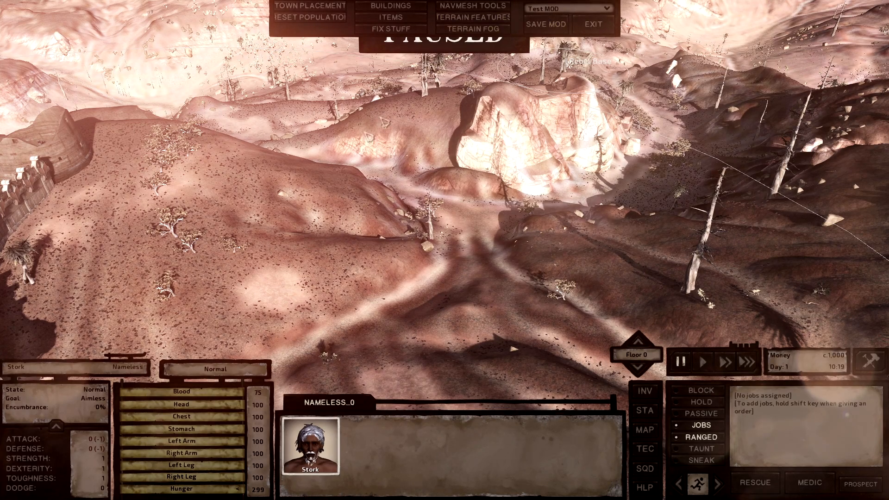
middle_click_drag(381, 117, 356, 134)
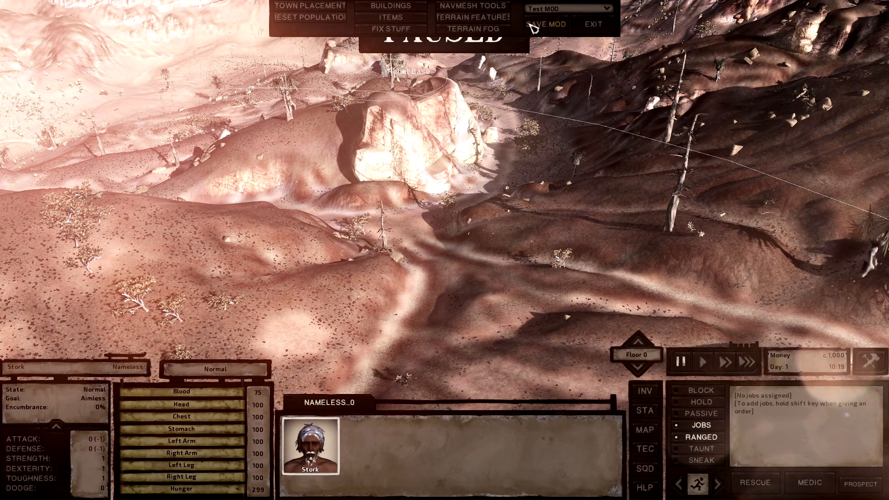
middle_click_drag(367, 137, 377, 145)
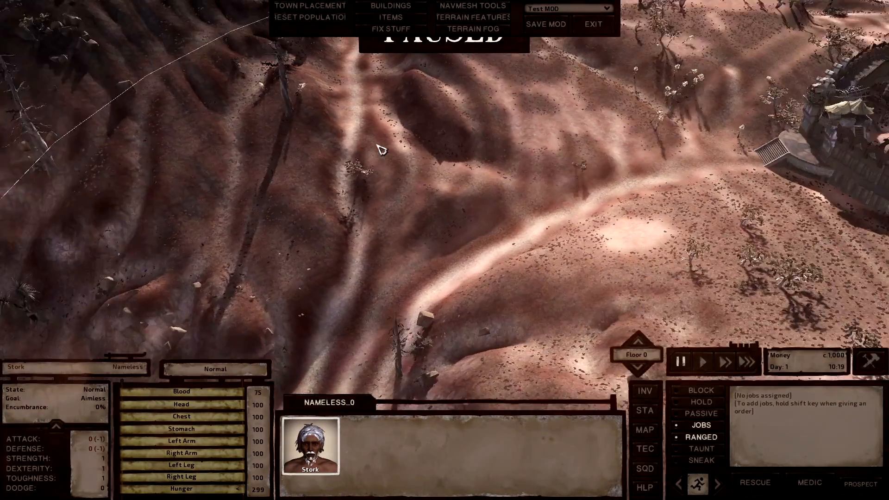
key("w")
key("d")
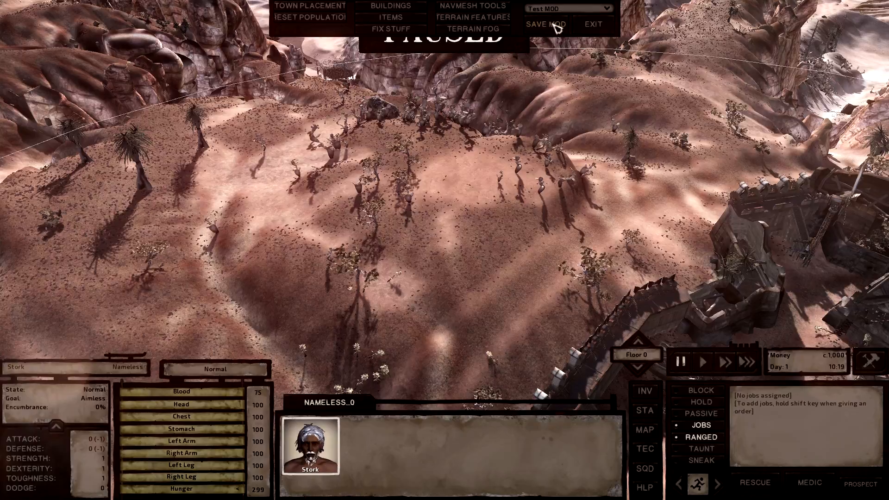
mouse_move(477, 165)
middle_mouse_down()
mouse_move(479, 182)
mouse_move(477, 164)
middle_mouse_up()
key("a")
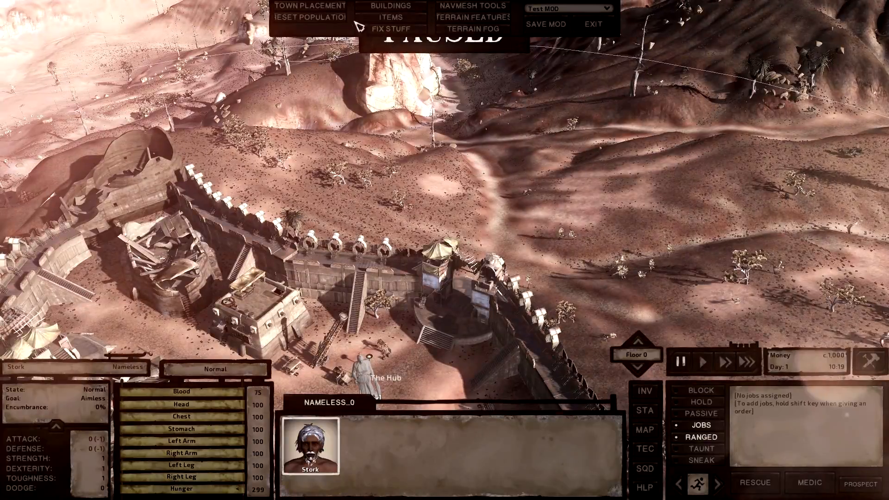
- Filter the placeable towns by TEST and place TEST 1 on the dirt road in the open valley near the Rebel Base
key("w")
key("w")
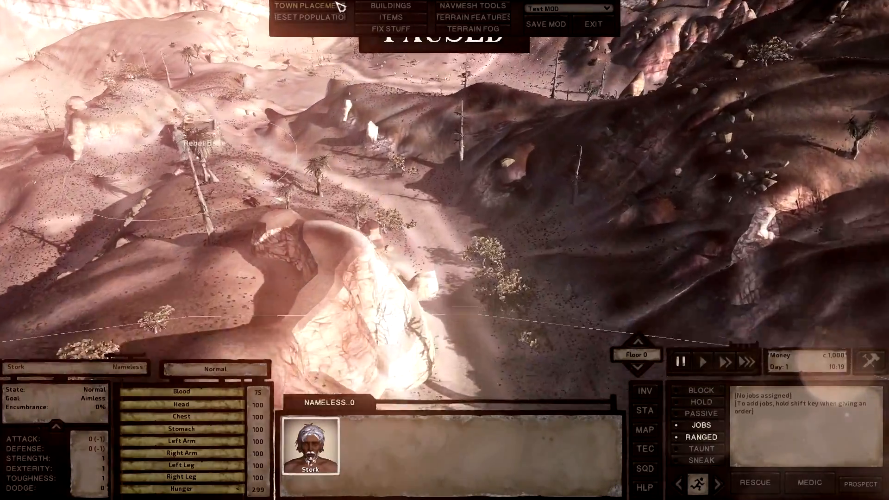
key("w")
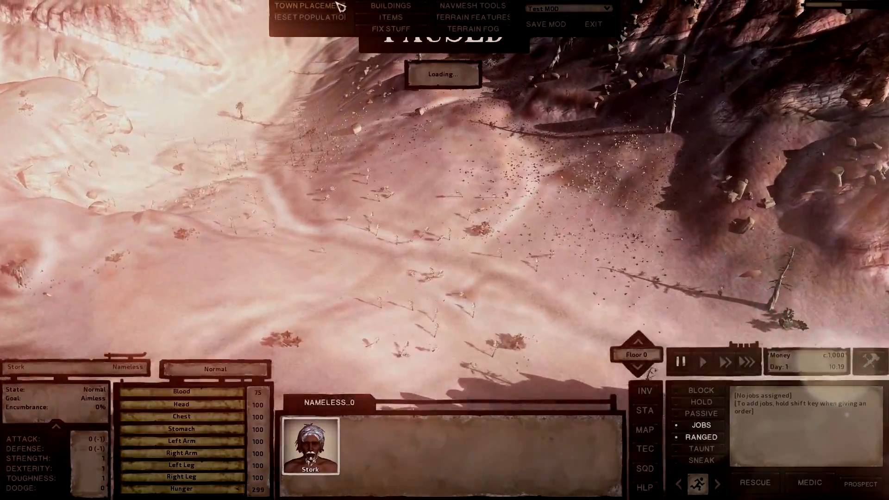
key("w")
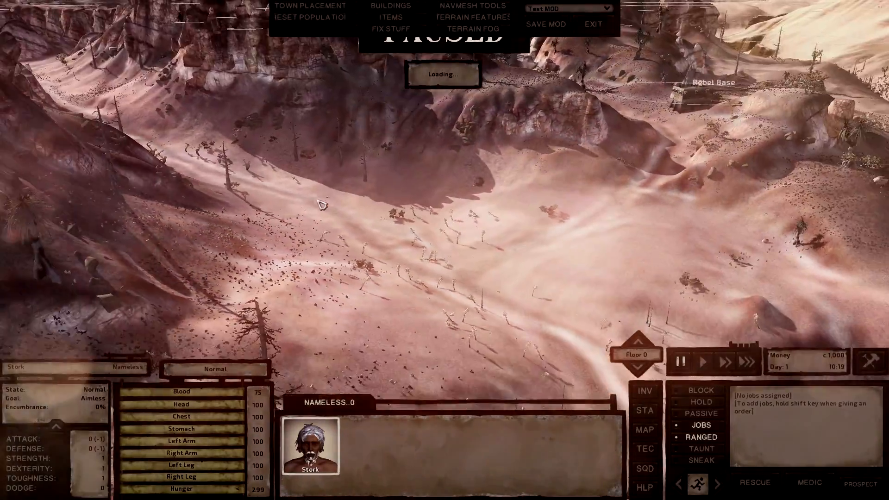
key("w")
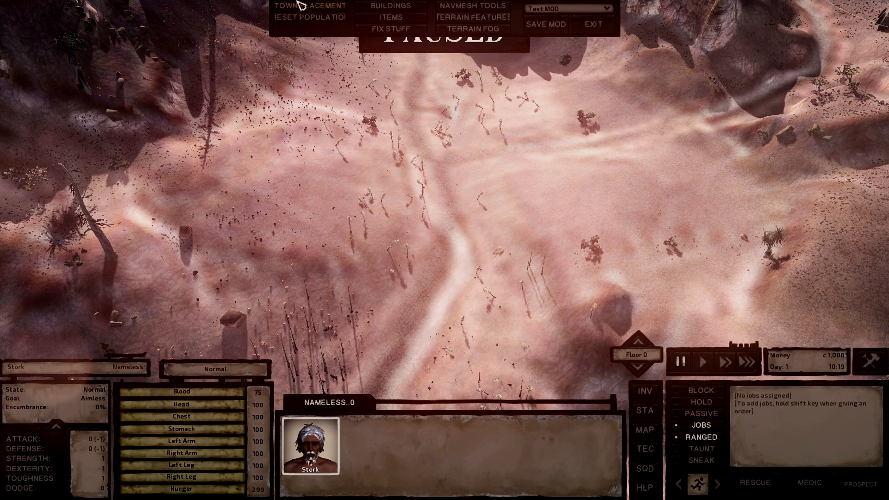
left_click(301, 6)
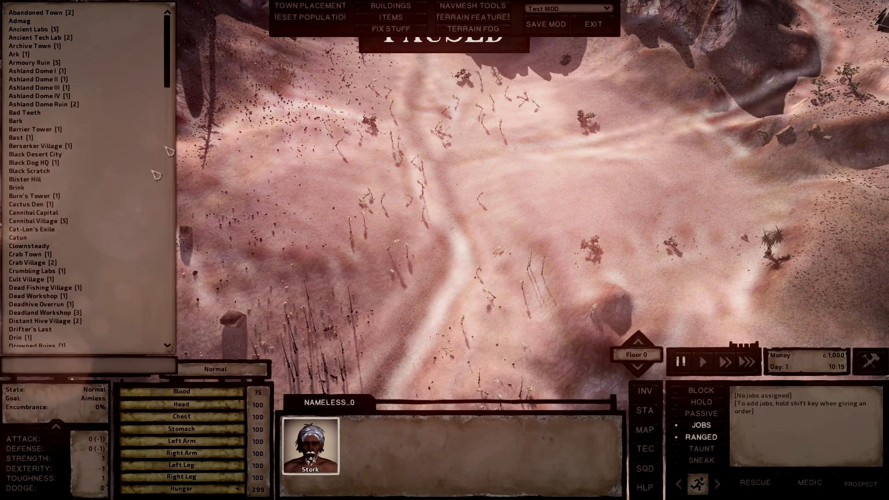
left_click_drag(172, 59, 189, 16)
scroll(103, 212, "down", 4)
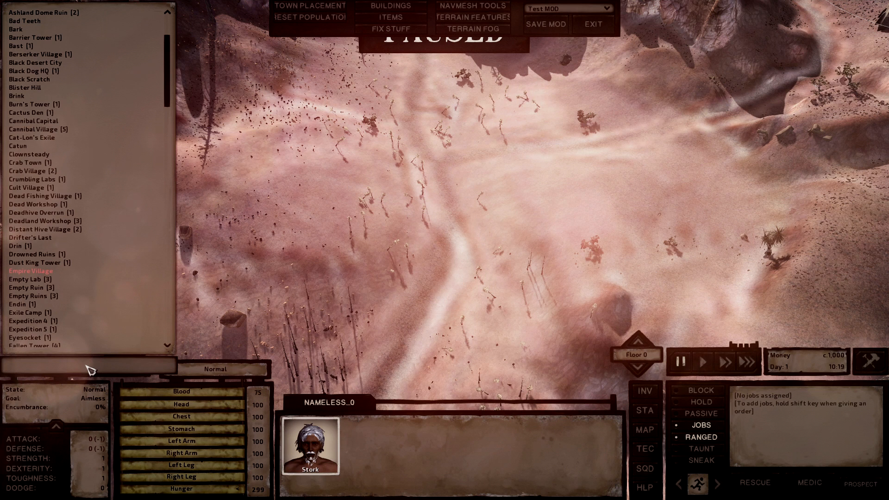
type("TEST")
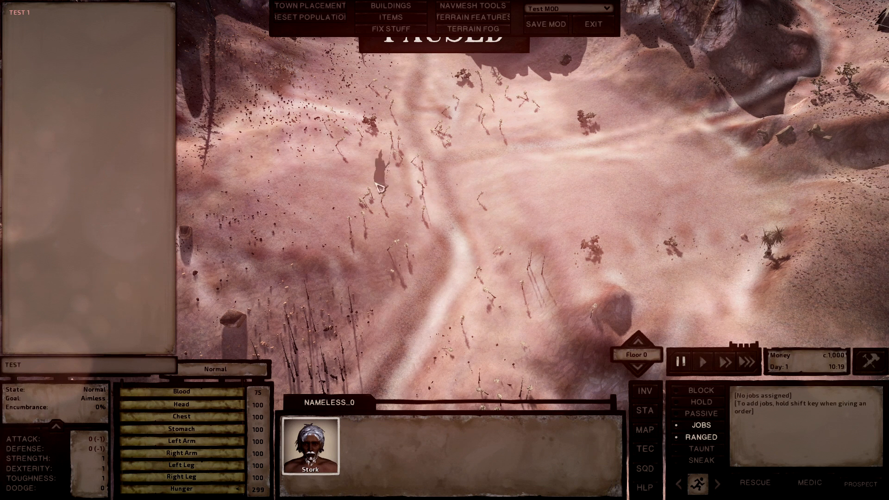
left_click(27, 15)
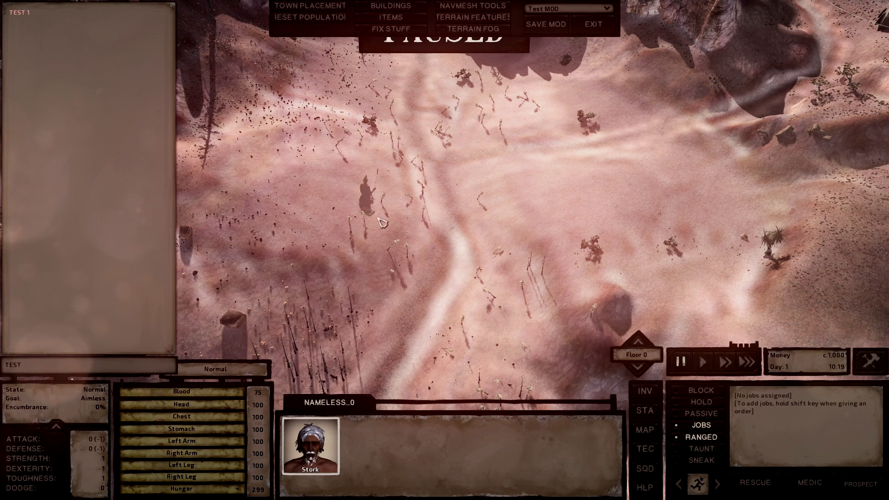
left_click(427, 170)
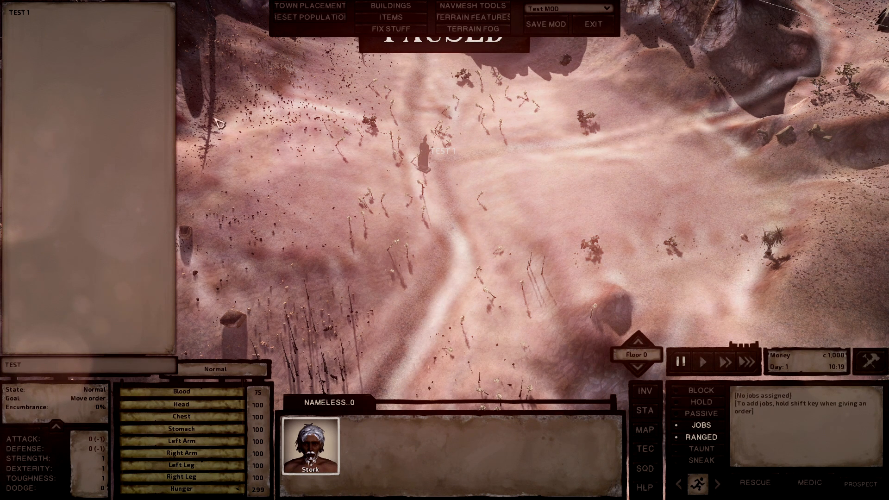
- Try moving TEST 1 to open ground away from the dirt road, and take it off the map
key("w")
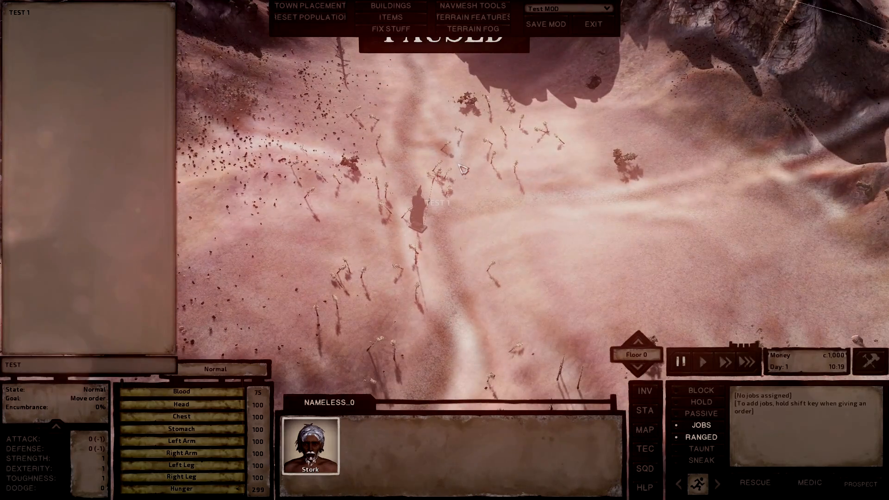
middle_click_drag(449, 174, 449, 175)
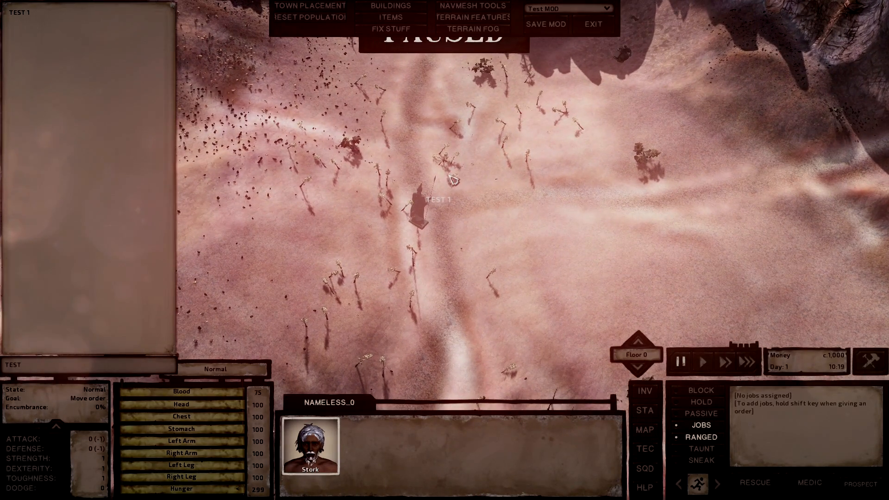
left_click(37, 18)
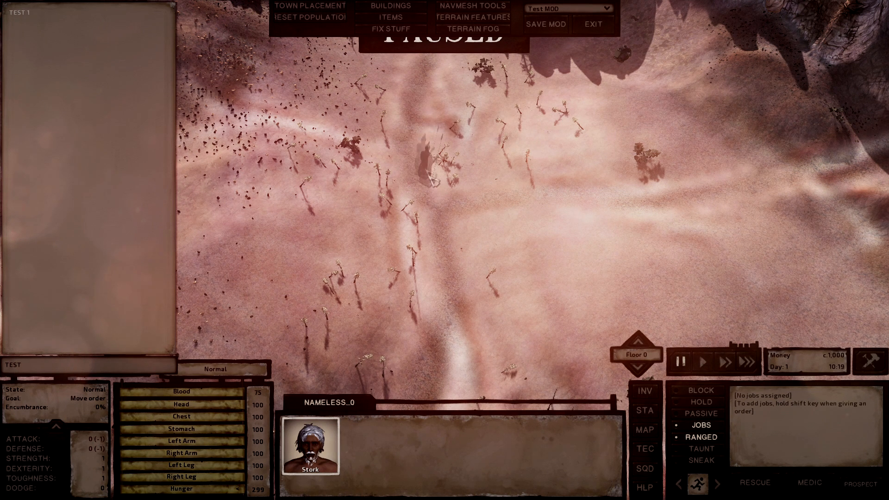
left_click(397, 140)
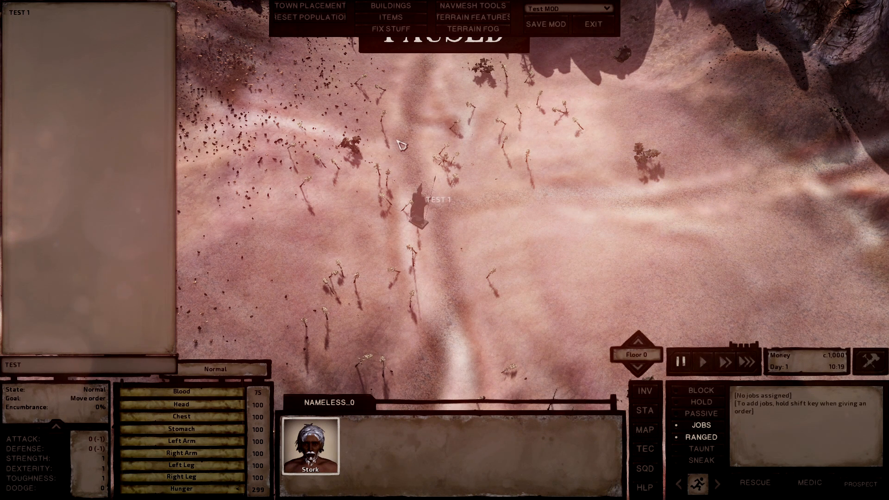
left_click(29, 17)
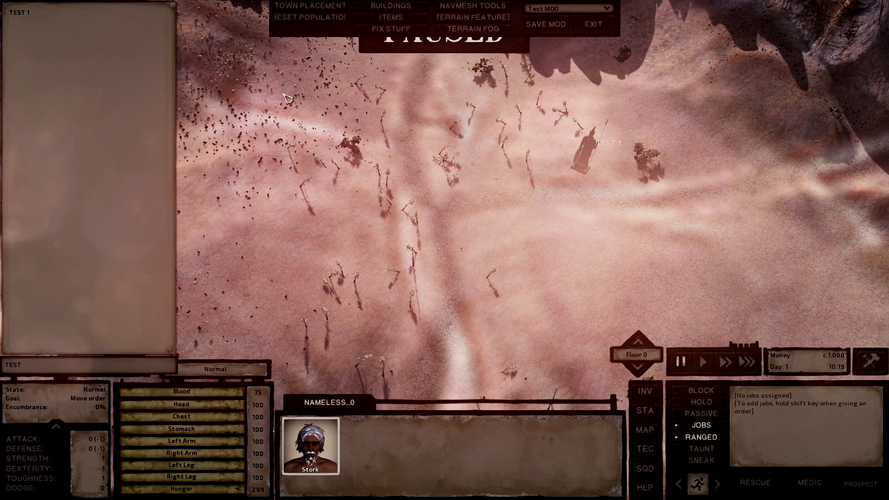
left_click(32, 17)
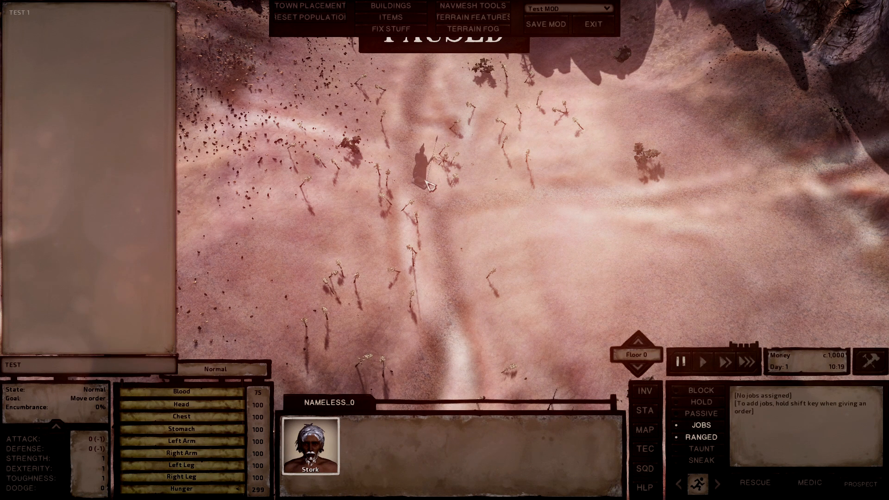
left_click(426, 181)
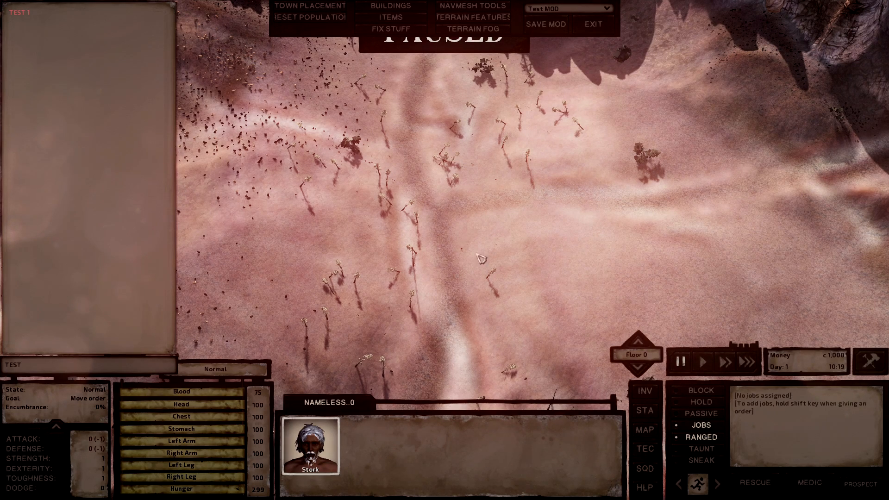
- Place TEST 1 again on the valley floor beside the dirt road
middle_click_drag(410, 186, 485, 188)
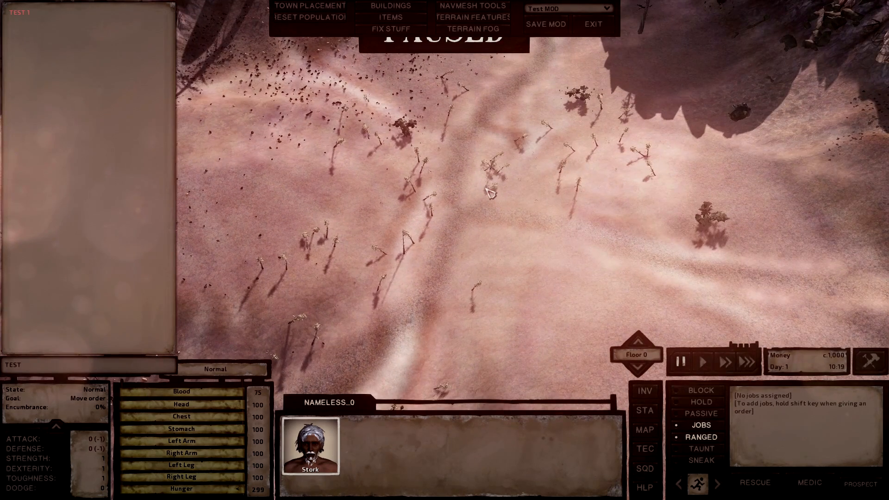
left_click(21, 12)
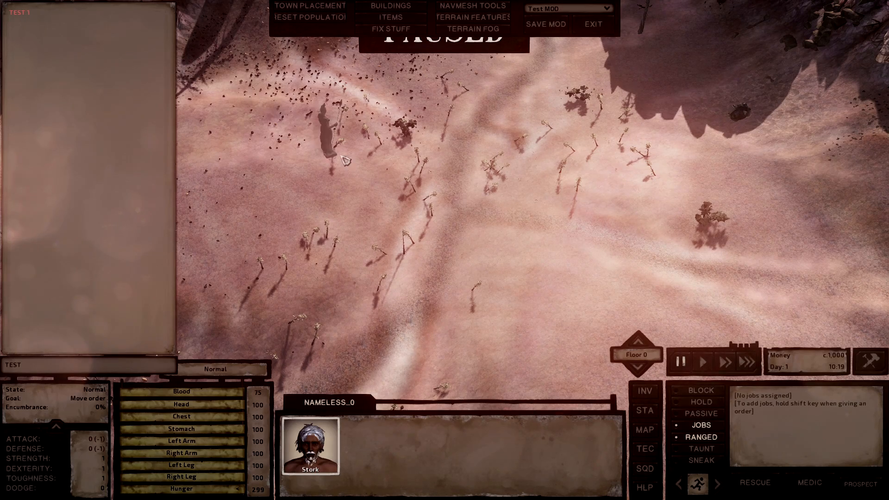
left_click(465, 203)
middle_click_drag(310, 237, 516, 238)
scroll(365, 189, "down", 3)
key("w")
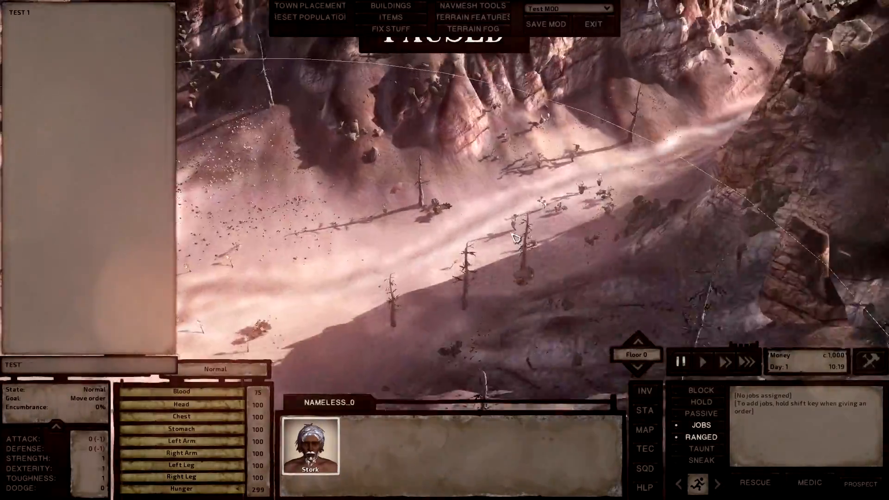
key("w")
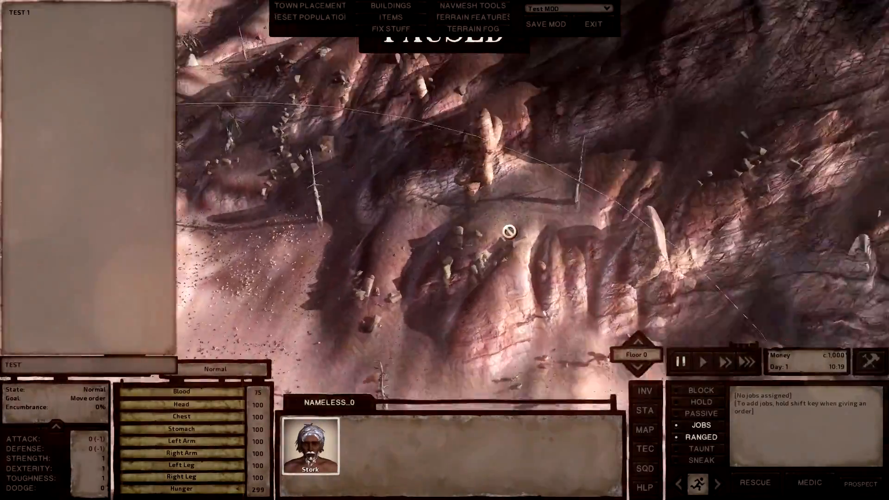
- Examine the terrain around TEST 1, following its boundary circle past the Rebel Base and back to the town marker
key("w")
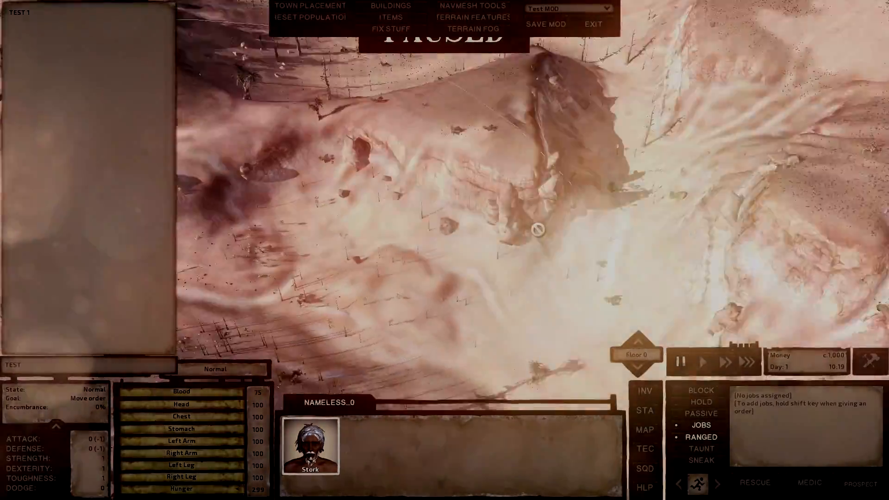
key("w")
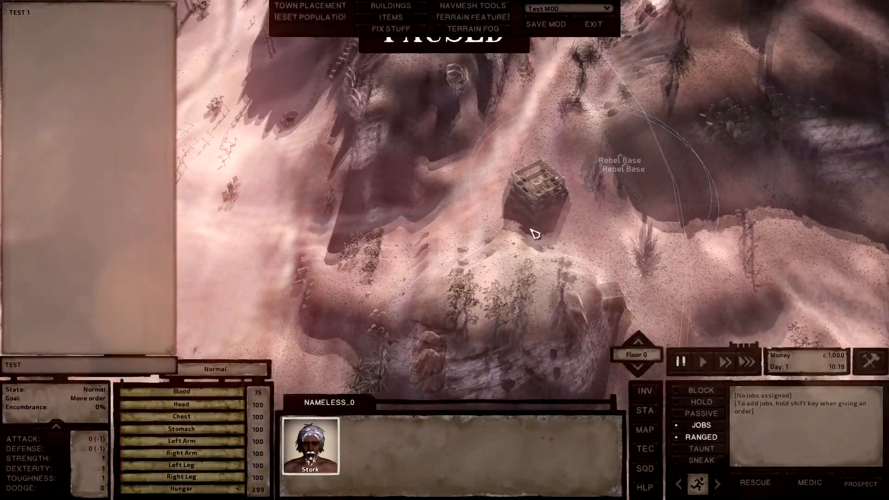
key("w")
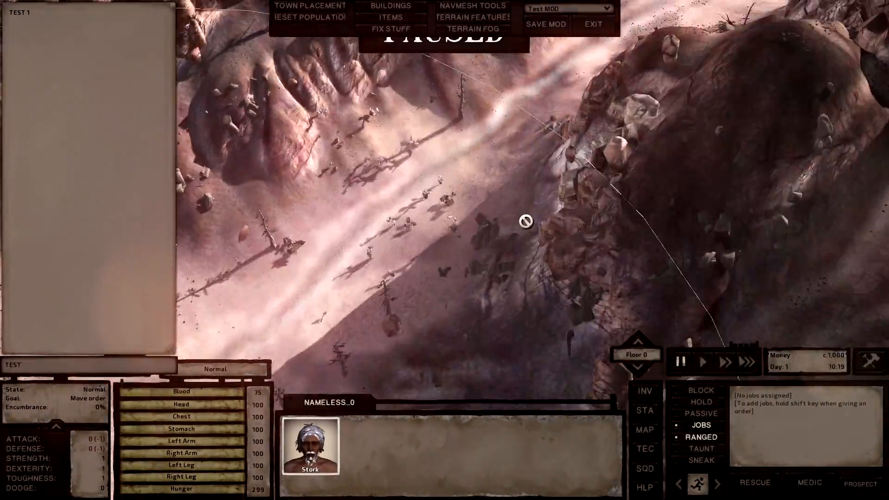
key("w")
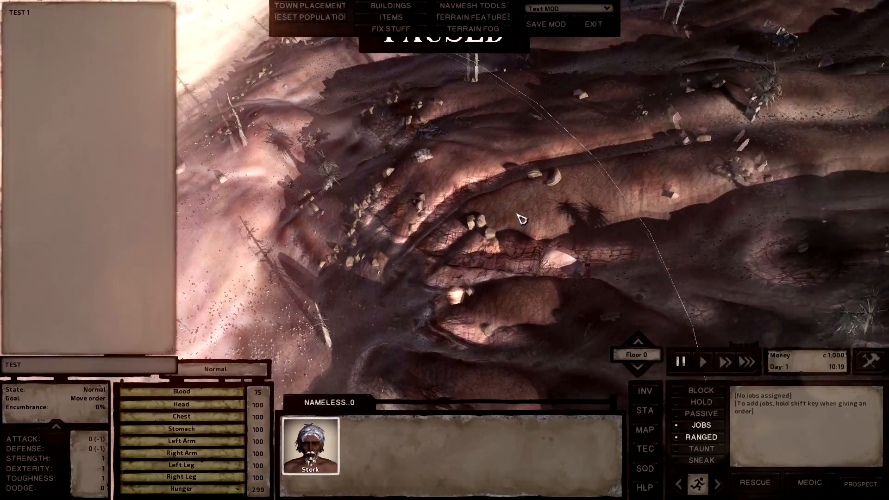
key("w")
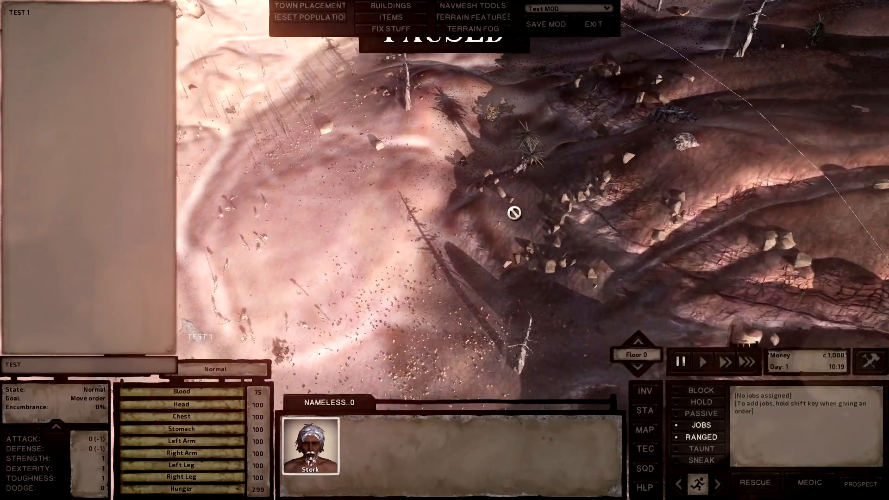
key("w")
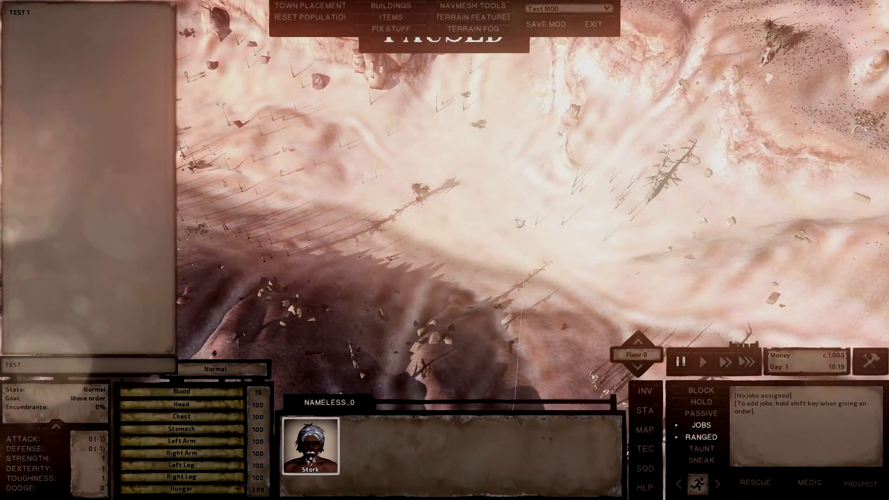
key("a")
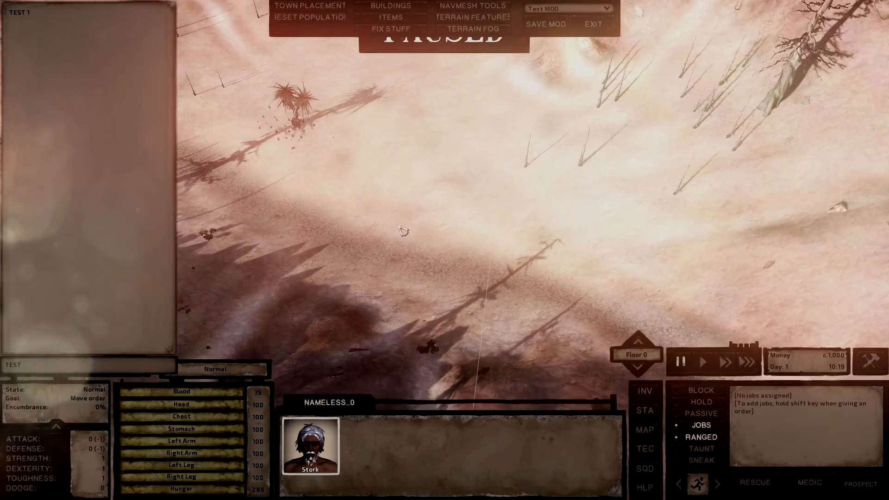
key("a")
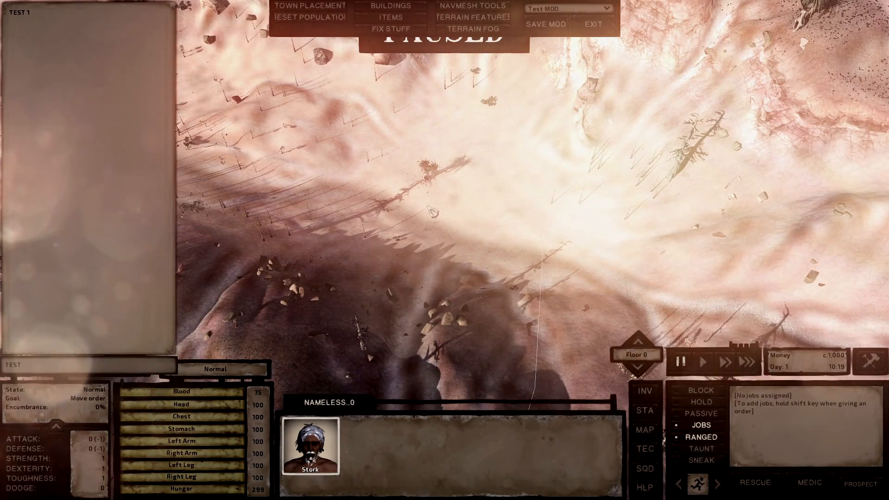
key("d")
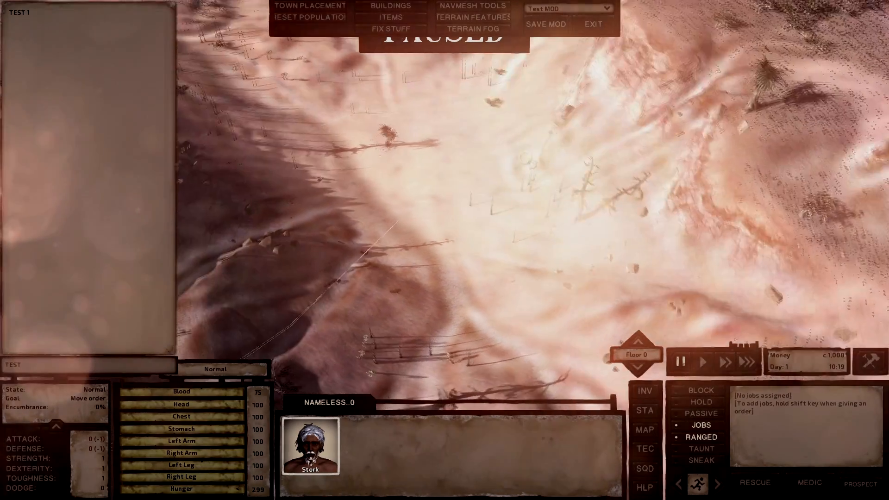
middle_click_drag(574, 158, 528, 158)
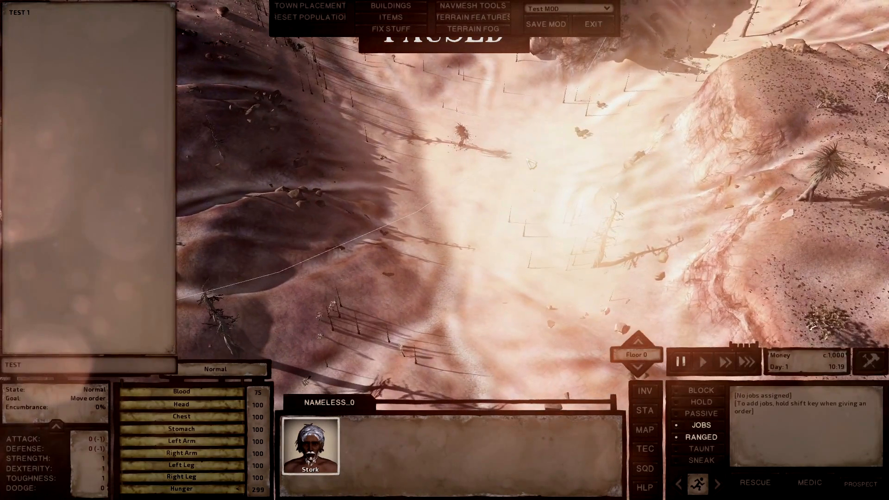
key("w")
key("a")
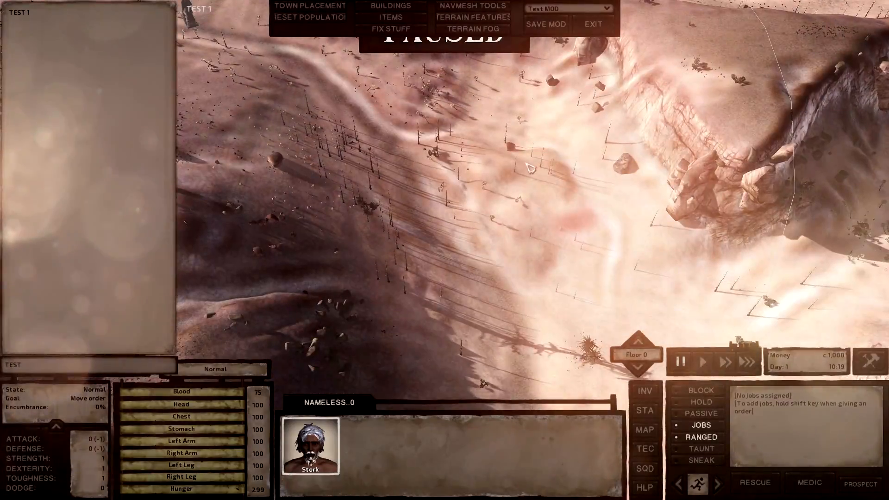
key("a")
key("w")
key("a")
middle_click_drag(410, 189, 368, 203)
key("e")
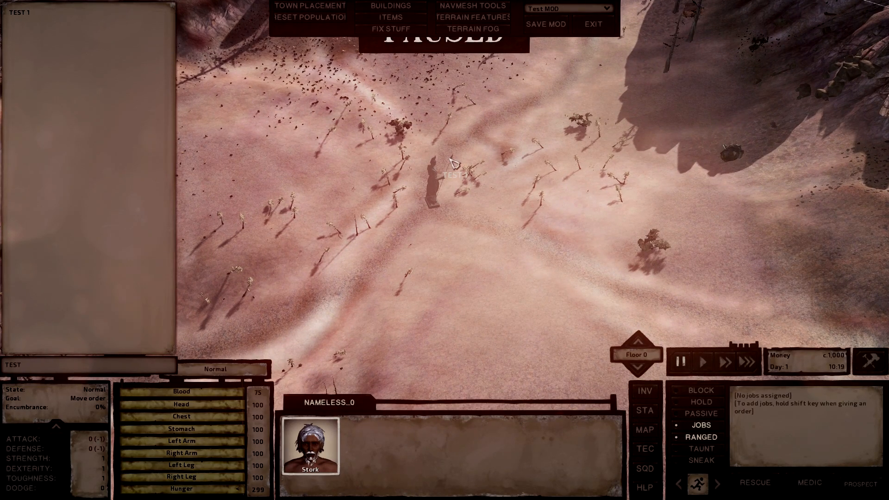
key("w")
key("a")
key("e")
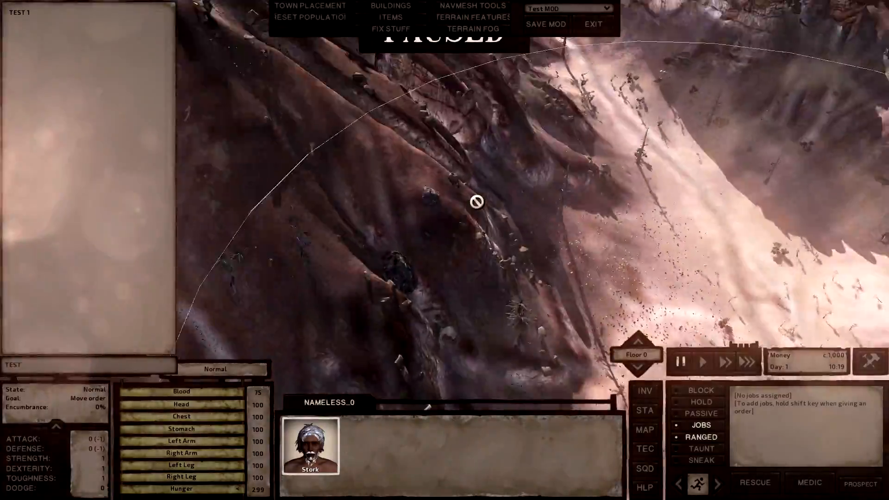
key("e")
key("w")
key("e")
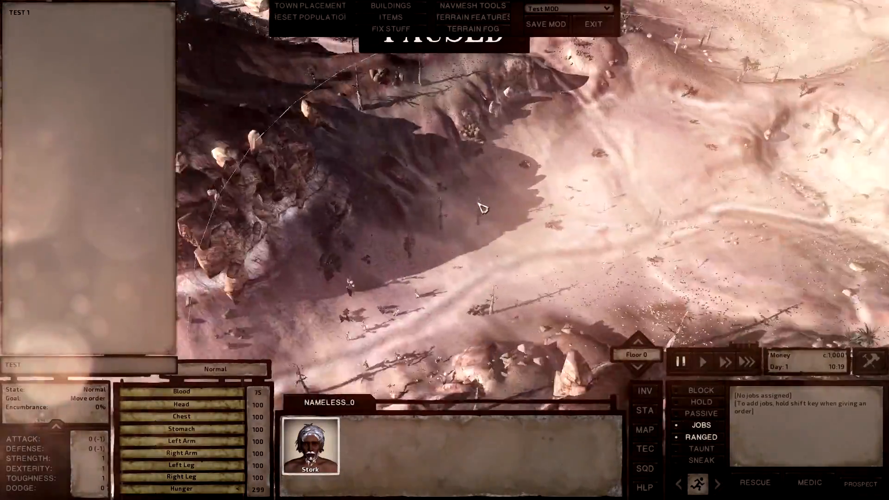
key("w")
key("e")
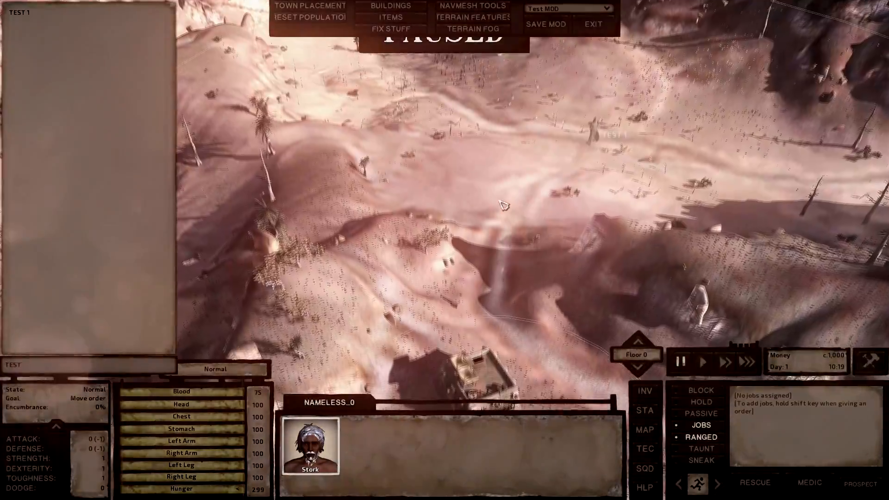
scroll(504, 205, "up", 10)
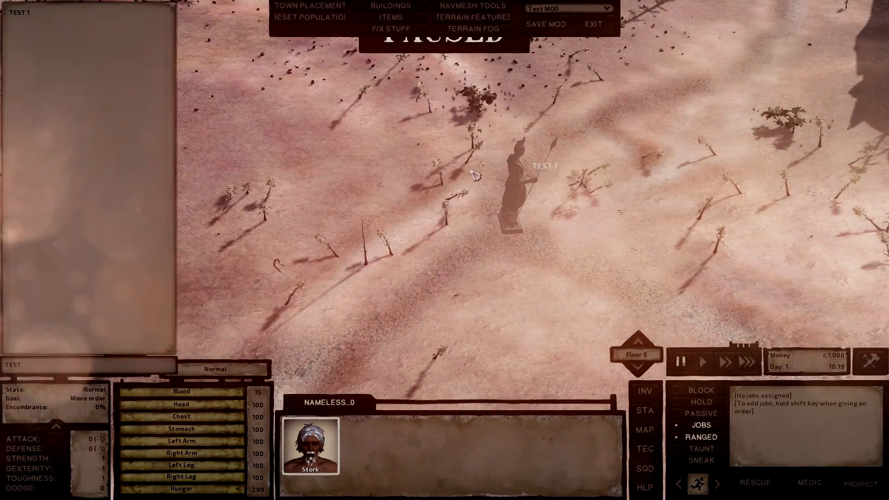
middle_click_drag(435, 170, 447, 162)
- Leave town placement, open building placement and display the BUILDINGS category
left_click(290, 5)
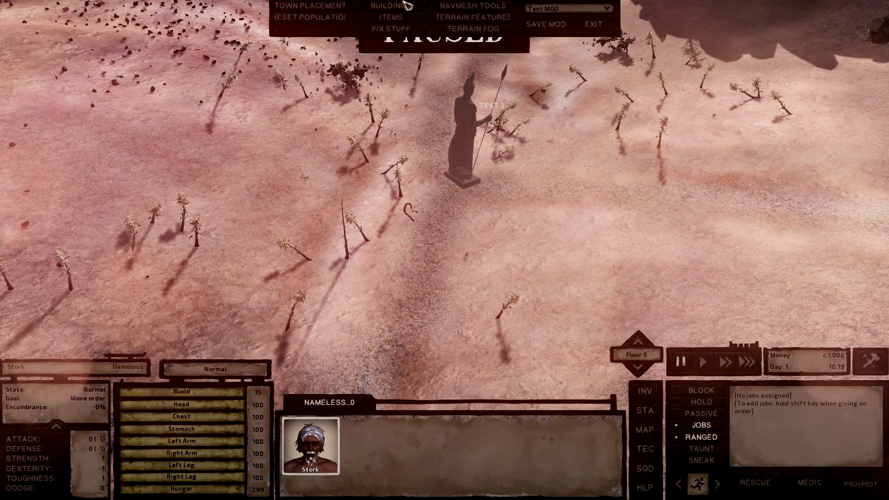
left_click(405, 4)
left_click(29, 385)
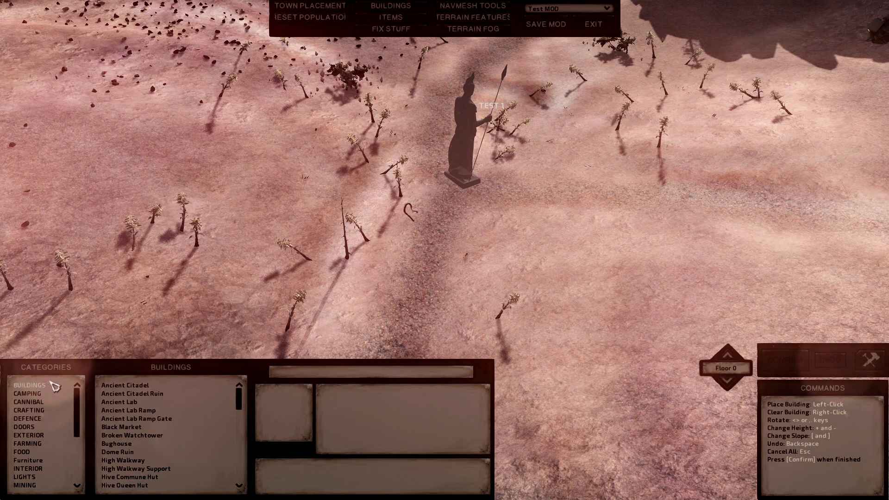
scroll(28, 397, "down", 5)
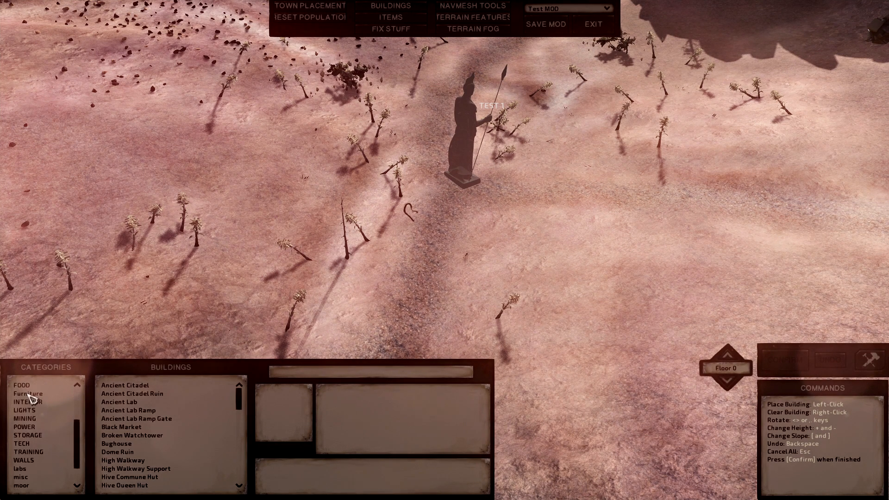
scroll(49, 420, "up", 5)
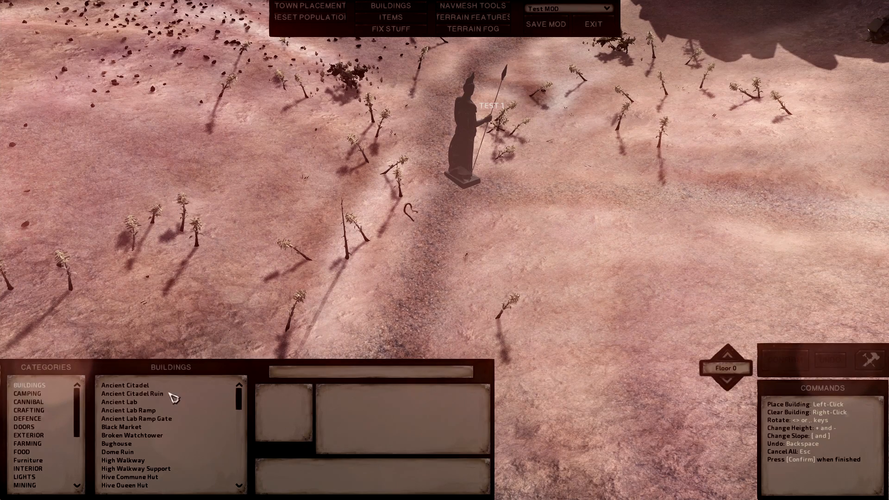
- Preview the Ancient Citadel, Ancient Citadel Ruin and Ancient Lab over the TEST 1 site
left_click(149, 388)
left_click(161, 393)
left_click(146, 404)
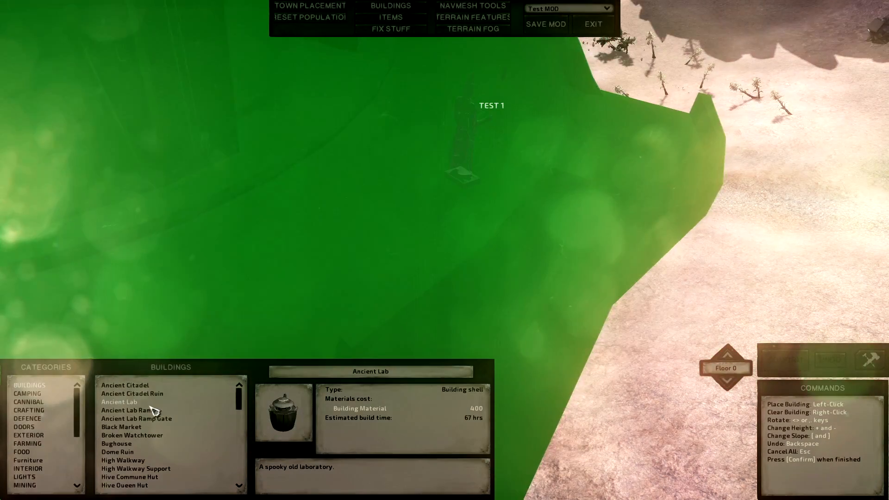
scroll(147, 406, "down", 3)
scroll(282, 348, "down", 5)
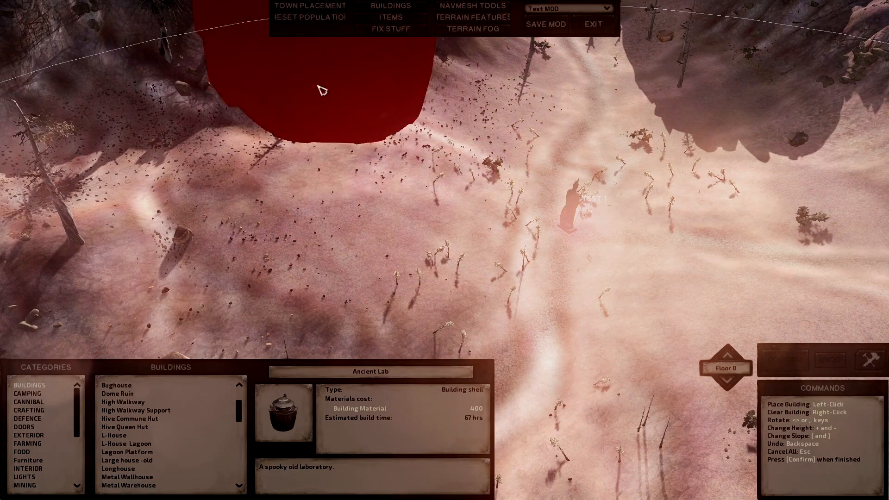
- Place a rotated Storm House at the foot of the rocky slope inside TEST 1's boundary and confirm it
scroll(111, 433, "down", 4)
scroll(184, 445, "down", 5)
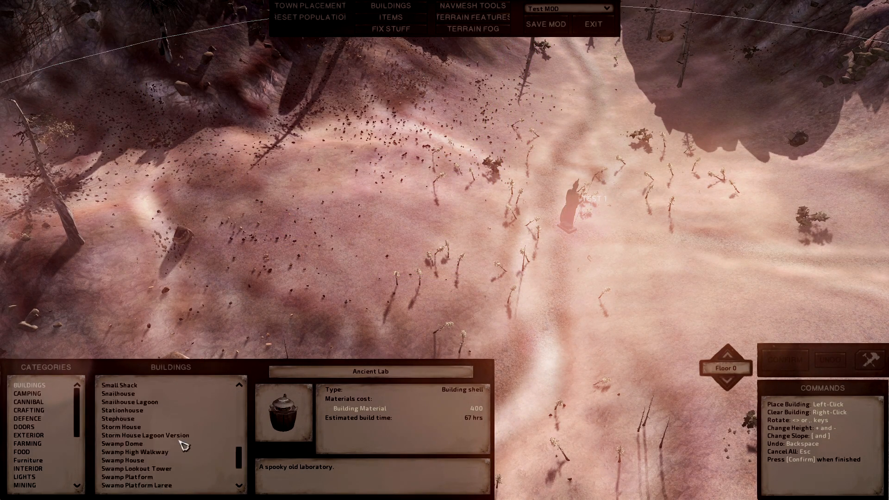
left_click(121, 427)
key("d")
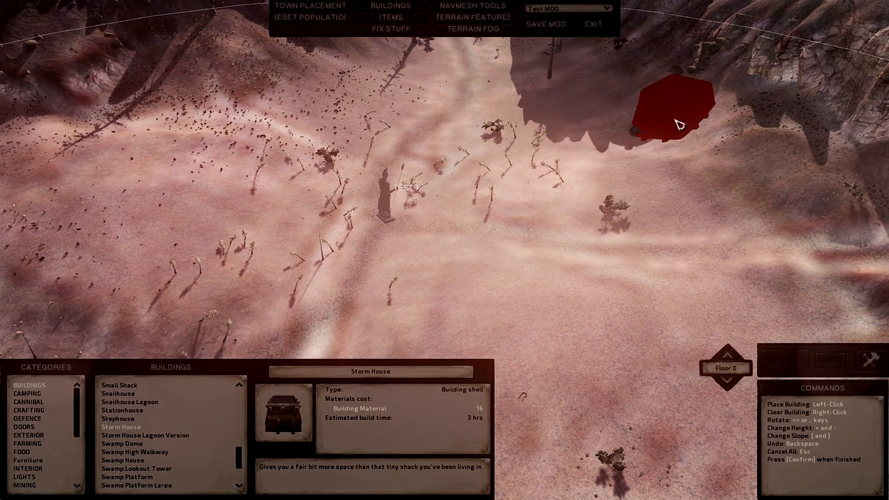
key("Left")
key("Up")
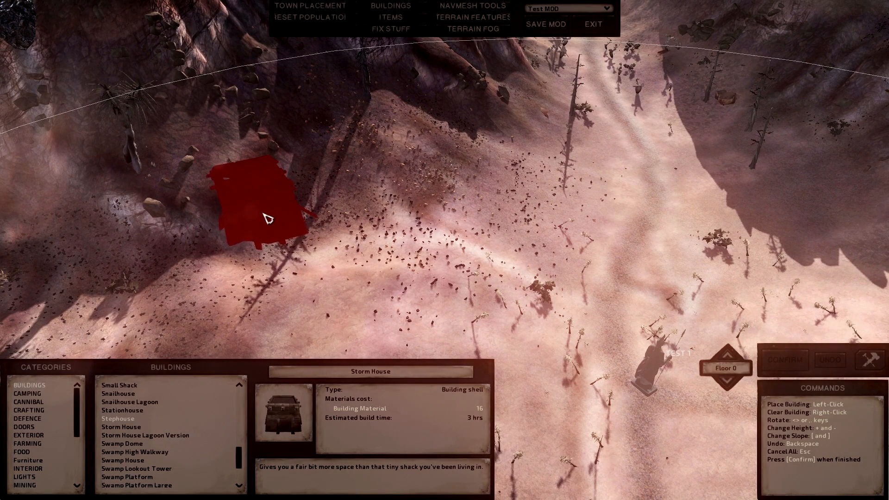
key("period")
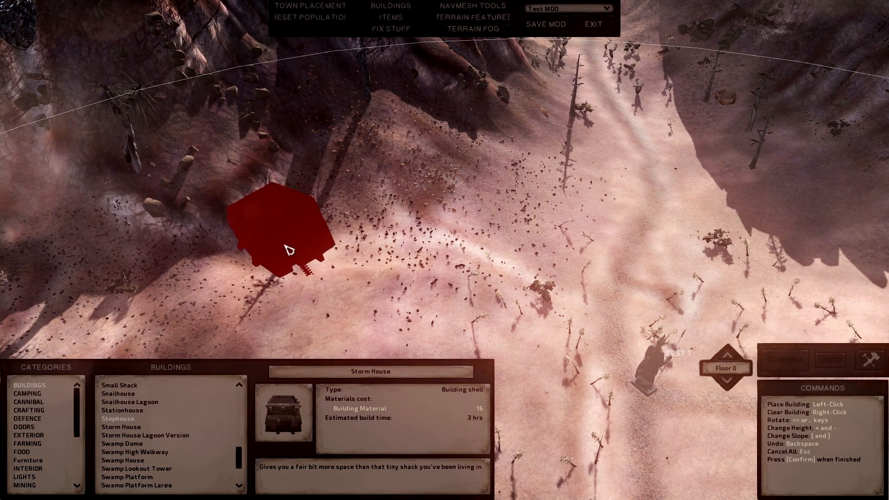
left_click(289, 249)
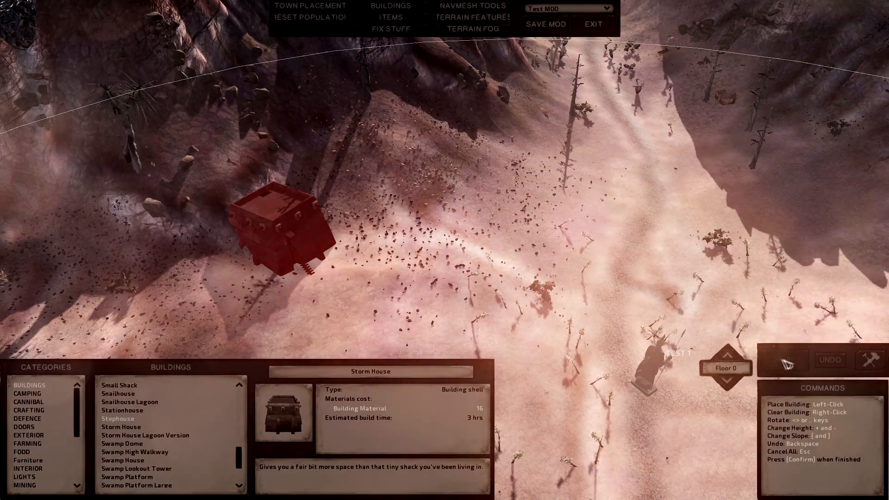
left_click(785, 360)
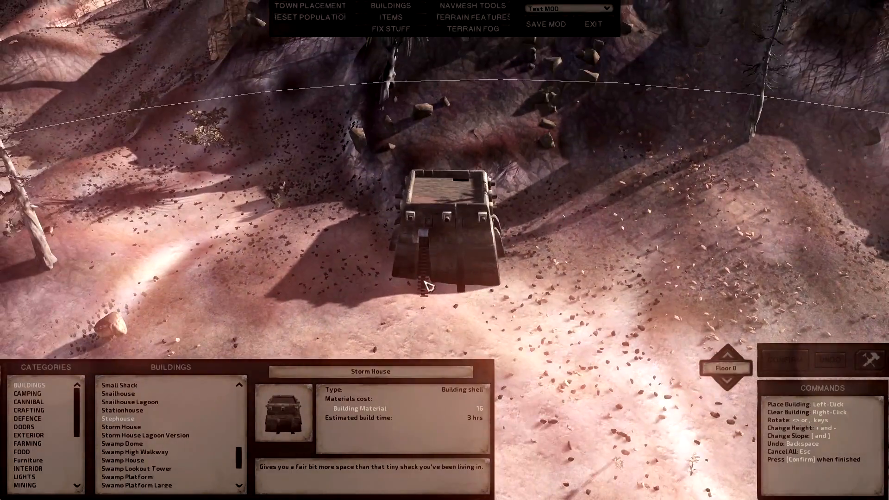
- Position a second, rotated Storm House beside the first one at the foot of the rocky slope
scroll(424, 281, "up", 3)
middle_click_drag(425, 281, 451, 245)
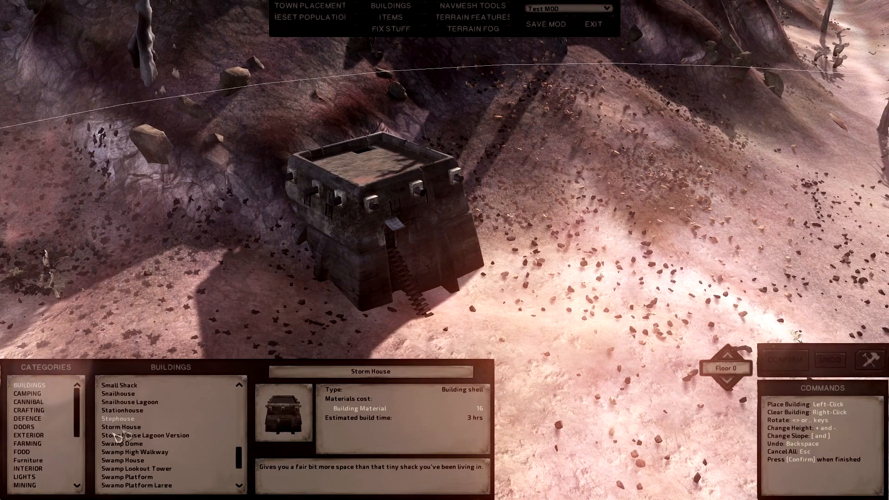
left_click(135, 419)
left_click(137, 426)
middle_click_drag(574, 204, 582, 223)
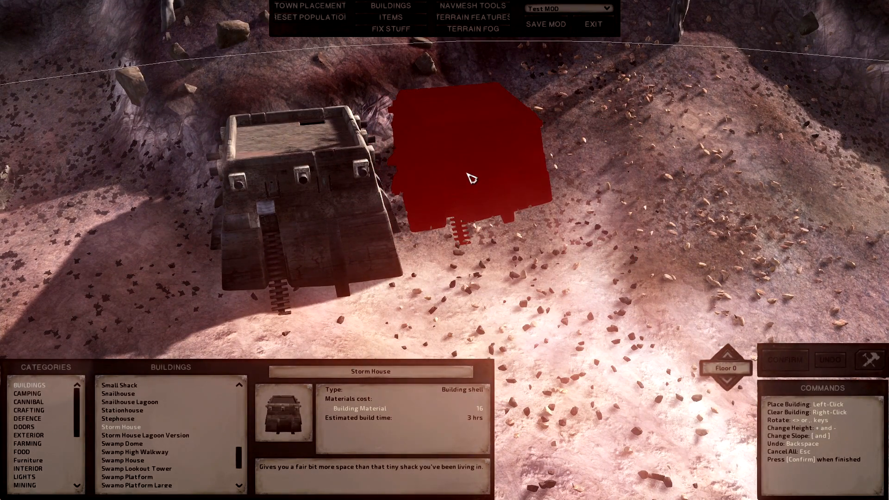
key("period")
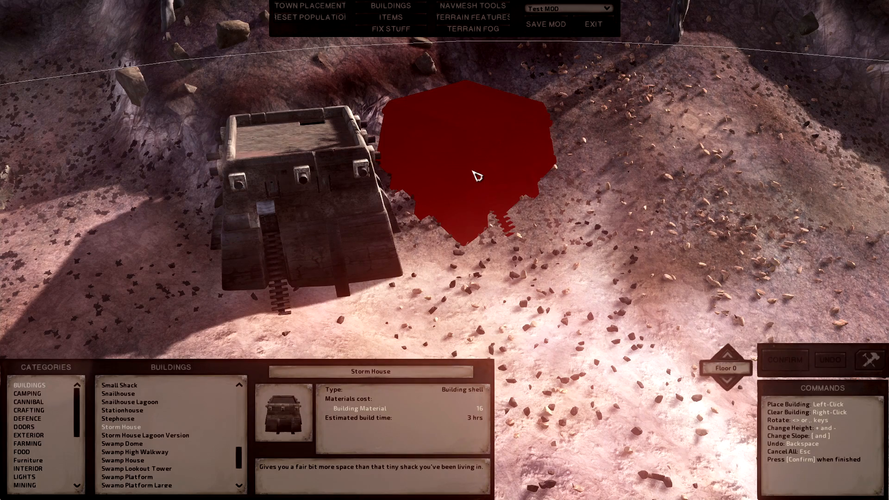
scroll(533, 259, "down", 5)
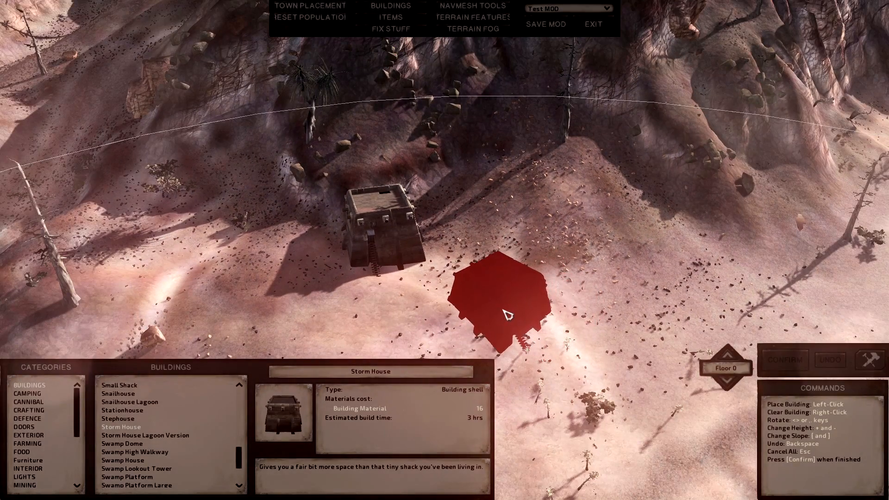
middle_click_drag(653, 432, 575, 387)
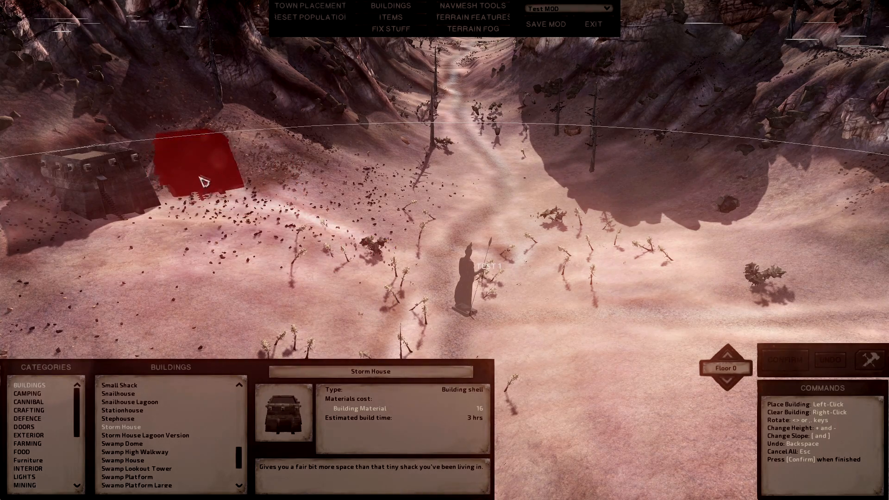
left_click(200, 174)
right_click(395, 249)
middle_click_drag(395, 249, 421, 254)
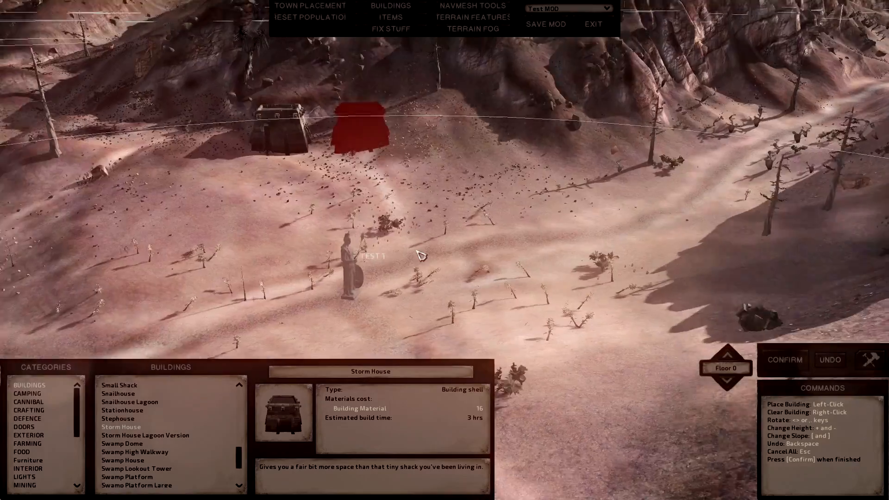
- Rotate the second Storm House so its stairs face the first one, place it beside that house and confirm it
key("w")
scroll(421, 255, "up", 4)
middle_click_drag(587, 248, 585, 257)
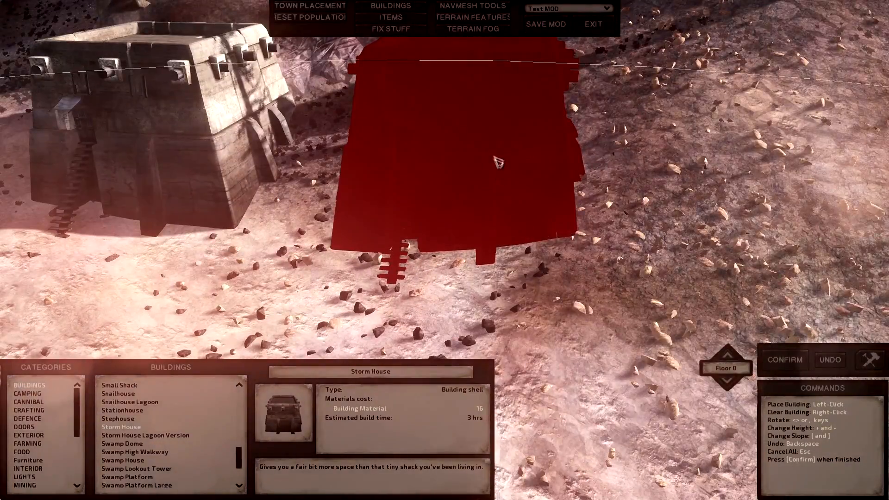
left_click(494, 160)
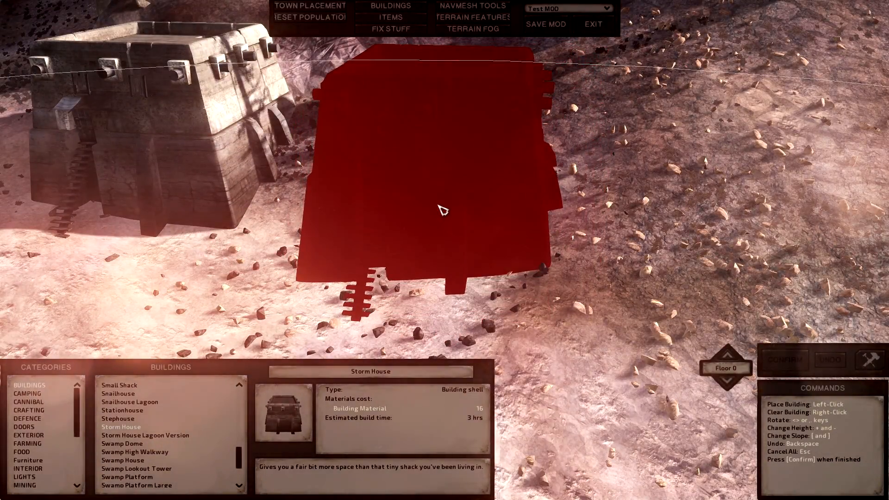
key("period")
key("period")
middle_click_drag(437, 205, 607, 243)
left_click(457, 210)
right_click(648, 259)
middle_click_drag(690, 339, 740, 347)
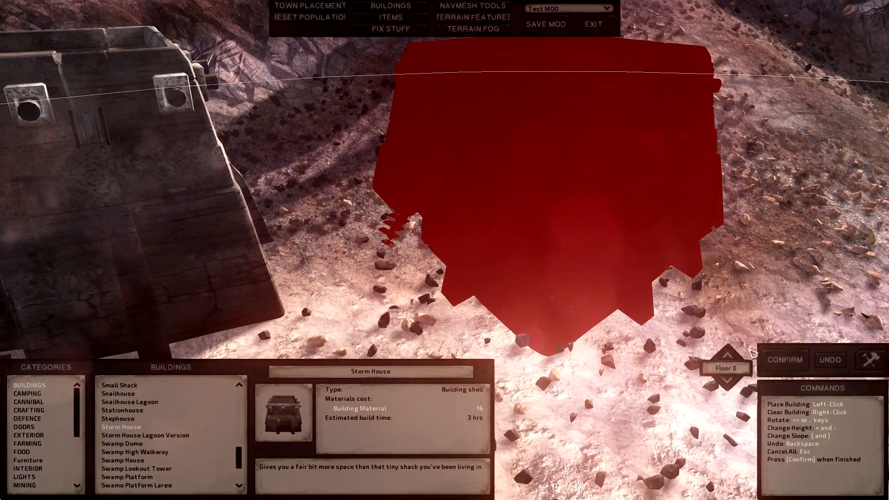
left_click(781, 362)
scroll(415, 242, "down", 5)
middle_click_drag(415, 243, 456, 243)
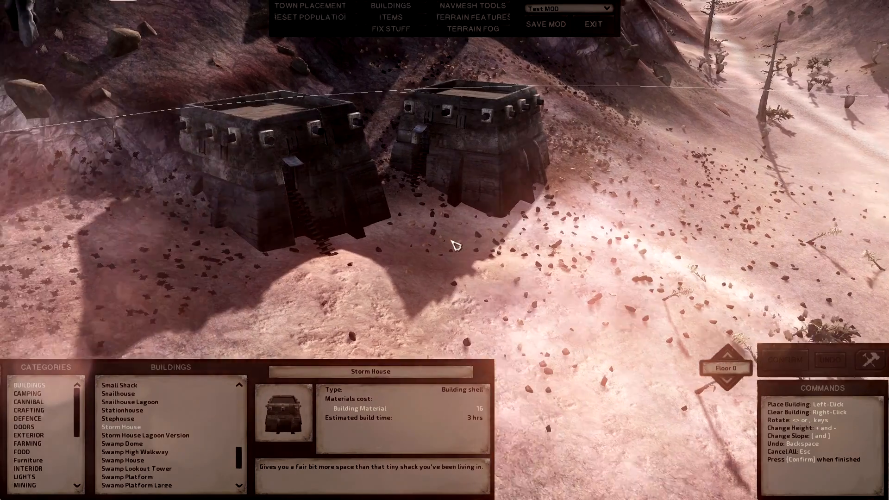
- Place a rotated L-House on the open ground in front of the Storm Houses, with its stairs toward them, and confirm it
scroll(128, 459, "down", 3)
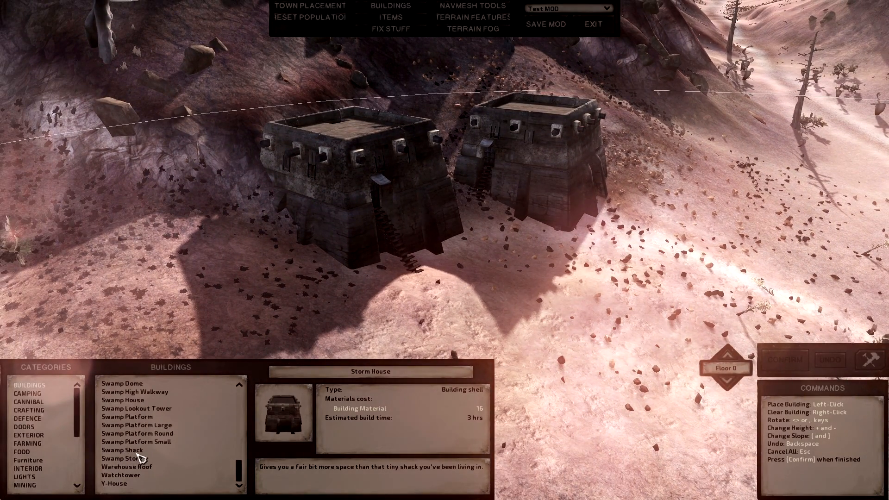
key("d")
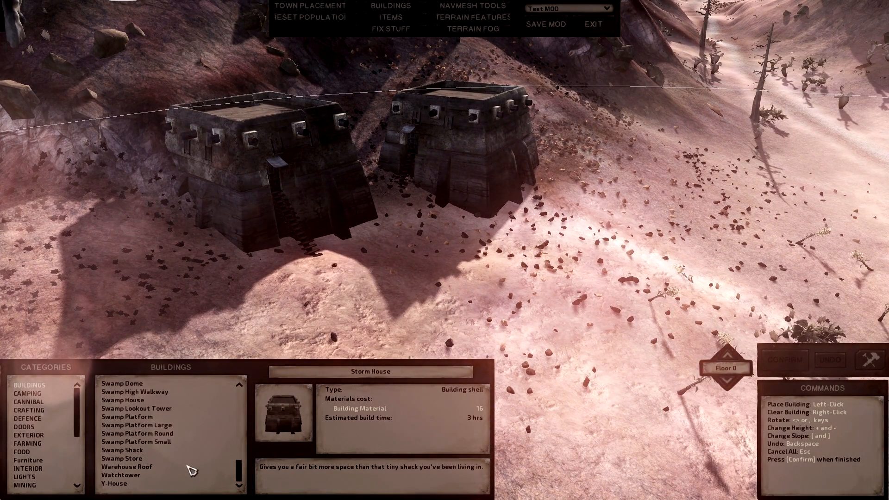
scroll(191, 471, "up", 10)
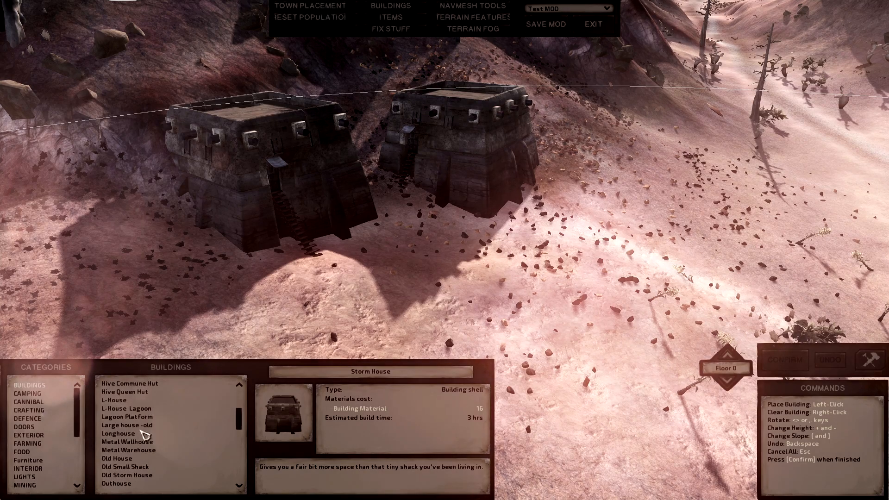
left_click(130, 401)
key("a")
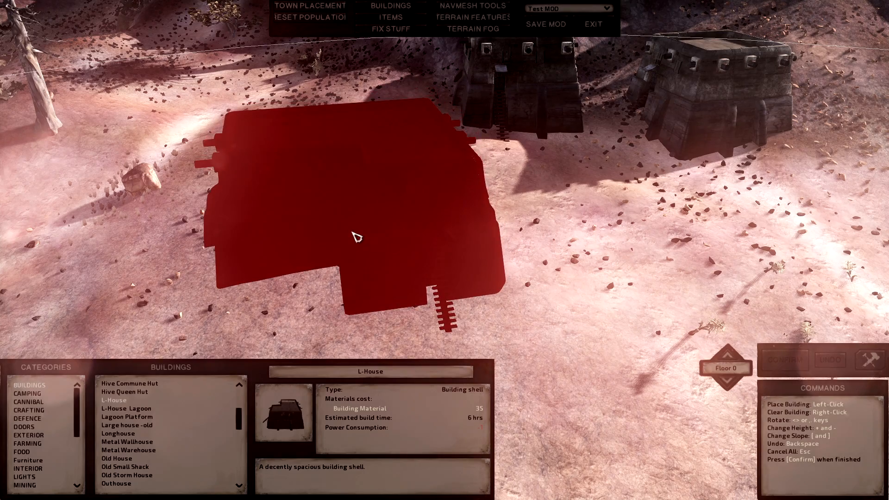
key("comma")
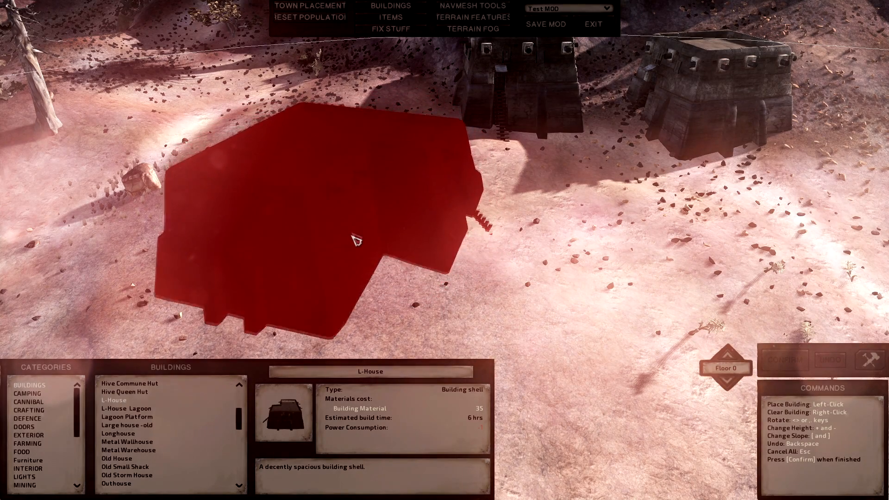
left_click(352, 249)
left_click(774, 364)
scroll(455, 255, "up", 6)
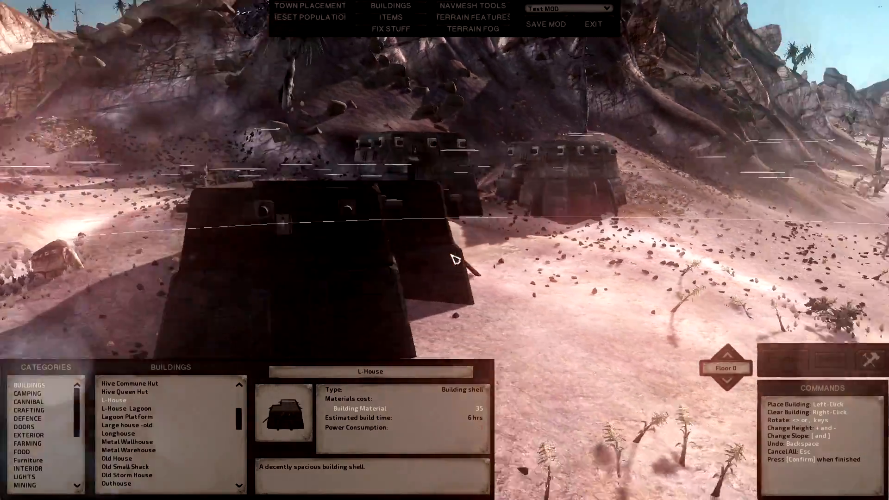
scroll(455, 259, "down", 8)
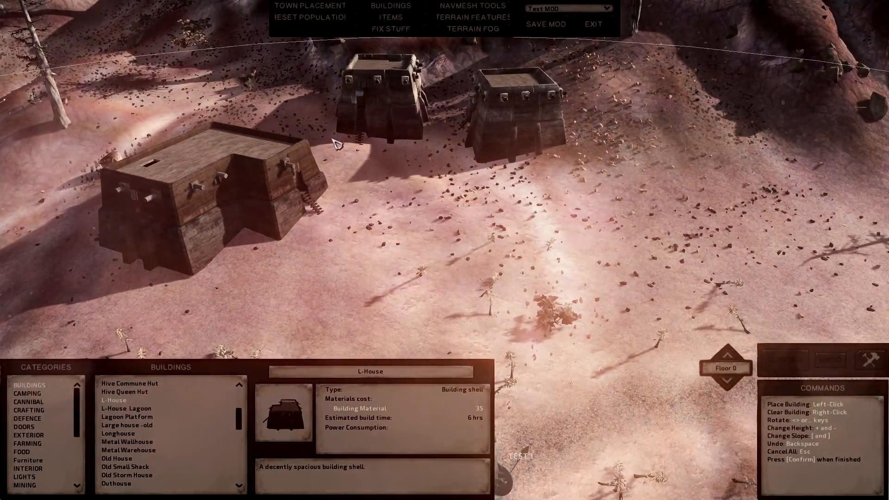
- Place a rotated Defensive Gate IV from the WALLS category on the open ground in front of the Storm Houses and confirm it
key("a")
scroll(74, 435, "down", 4)
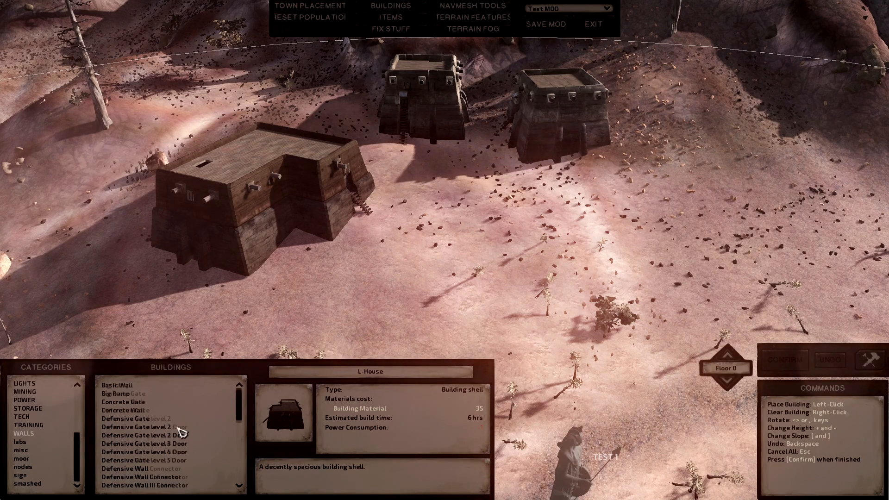
left_click(125, 411)
key("d")
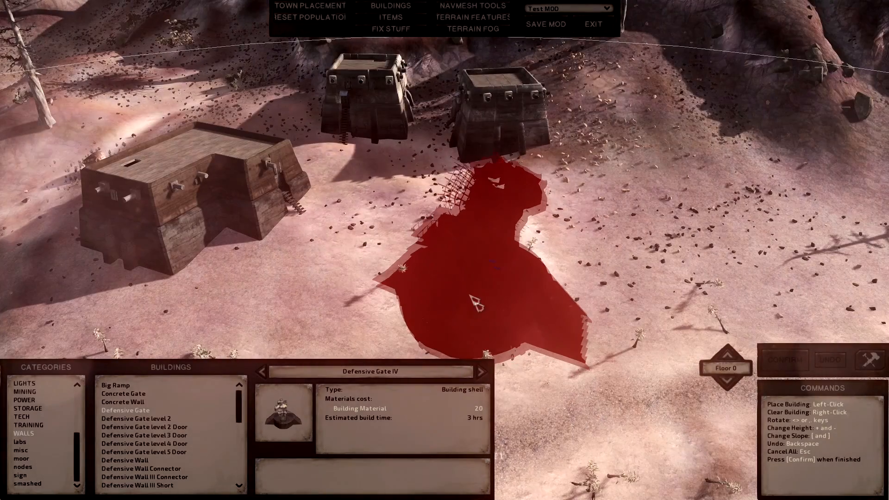
key("period")
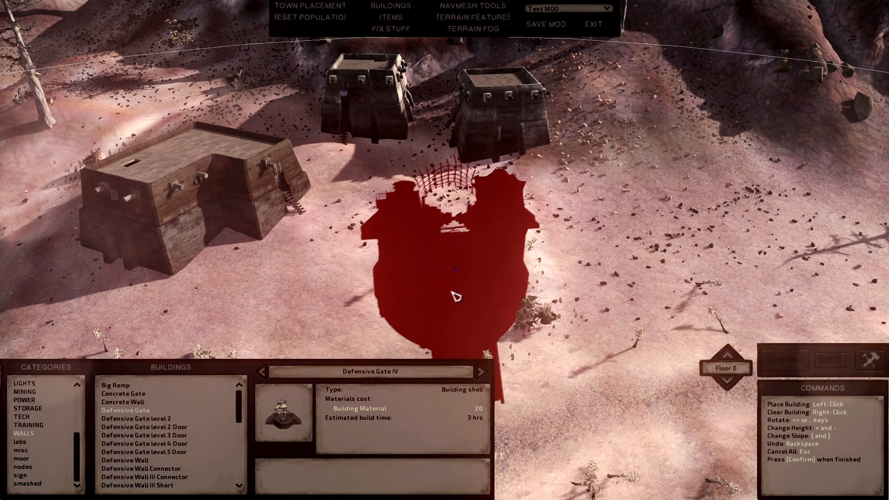
left_click(481, 280)
right_click(724, 343)
middle_click_drag(625, 284, 627, 289)
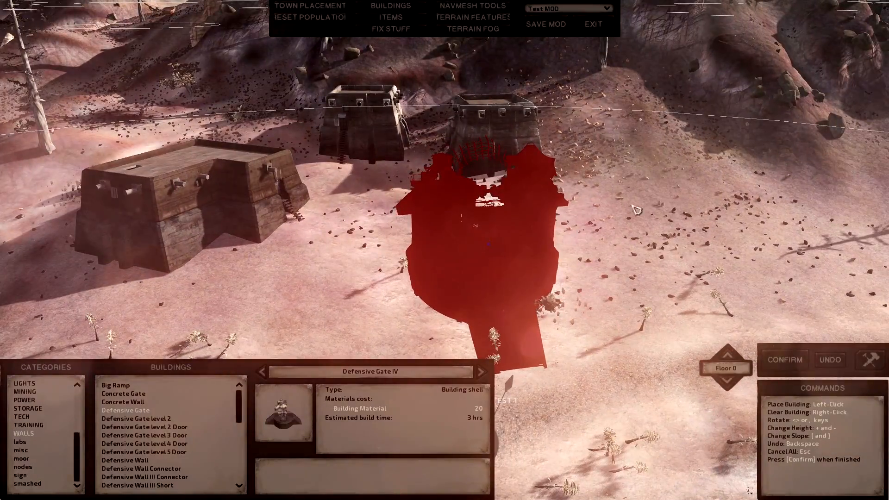
middle_click_drag(545, 264, 644, 277)
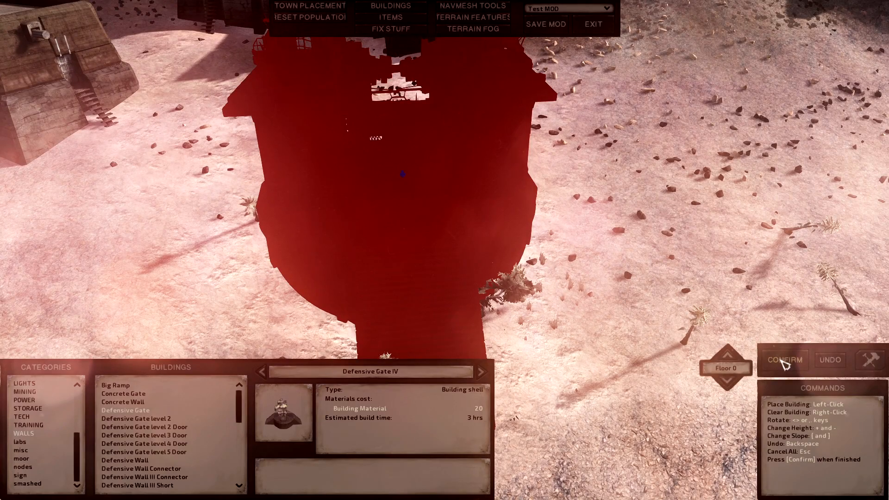
left_click(784, 362)
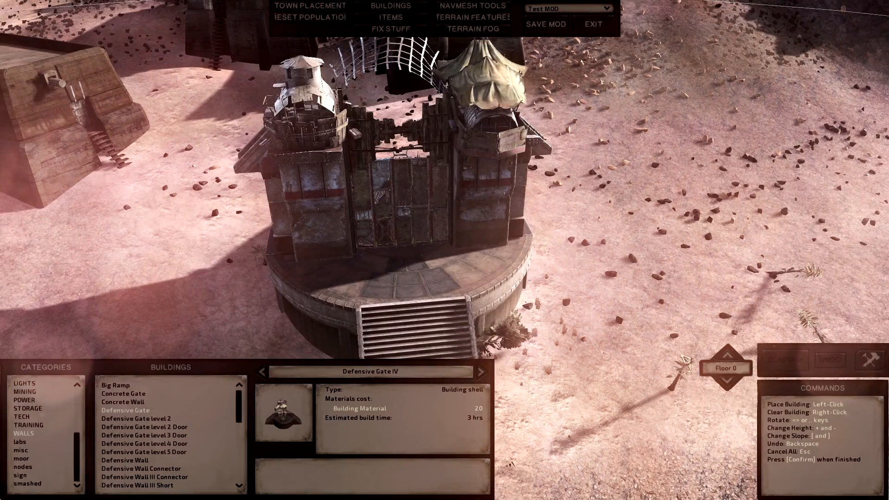
- Select Defensive Wall IV and start a wall section from the side of the gate nearest the L-House
scroll(129, 418, "down", 3)
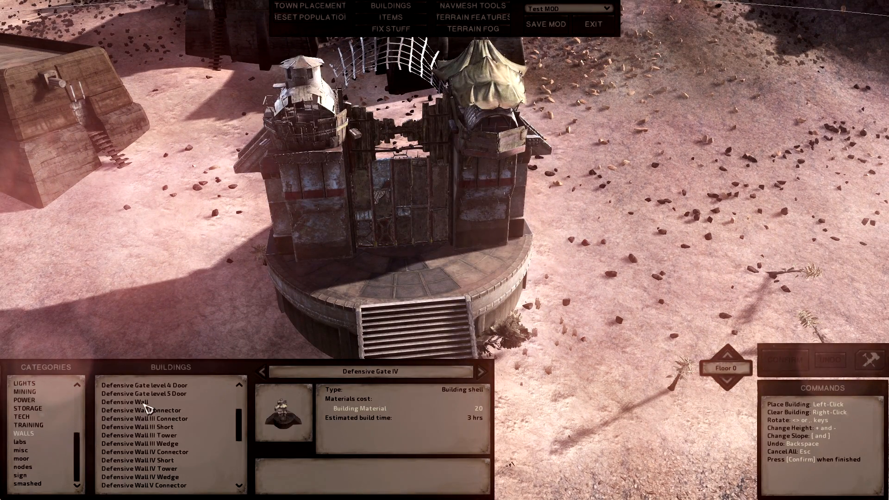
left_click(144, 403)
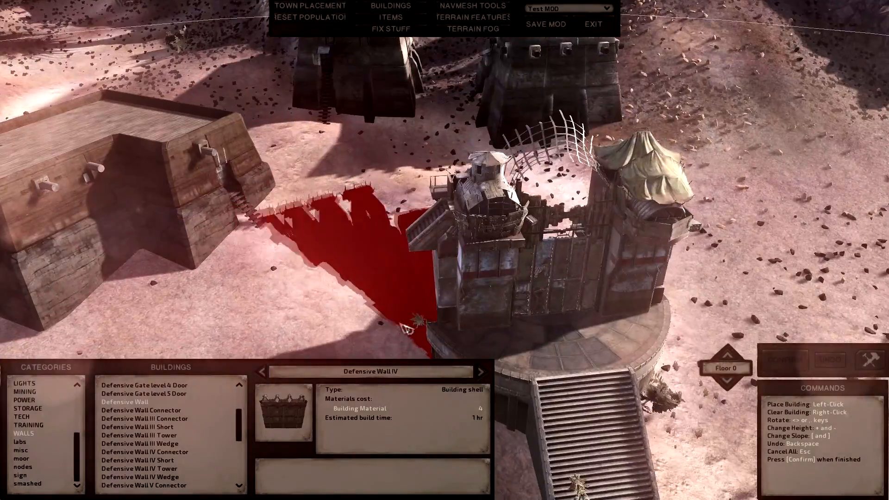
key("e")
key("s")
key("a")
key("w")
left_click_drag(469, 268, 214, 253)
key("s")
key("q")
middle_click_drag(214, 256, 390, 209)
key("a")
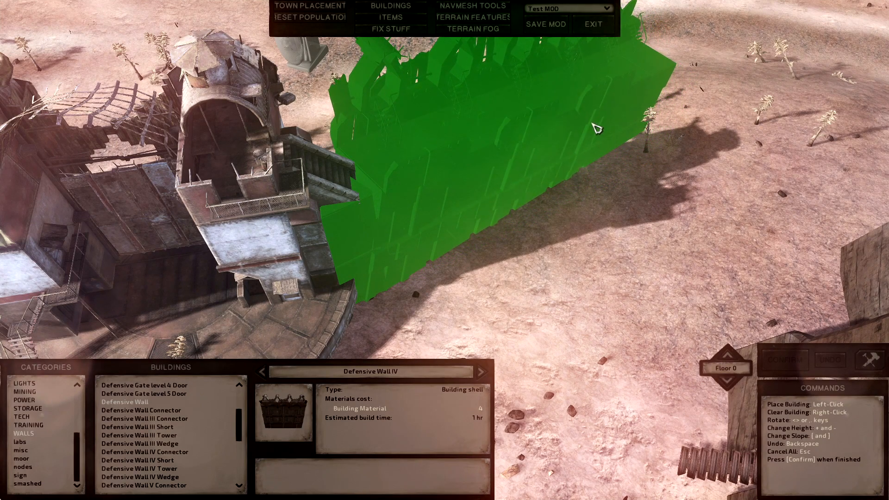
- Angle the Defensive Wall IV section from the gate toward the L-House and confirm it
left_click_drag(597, 128, 629, 187)
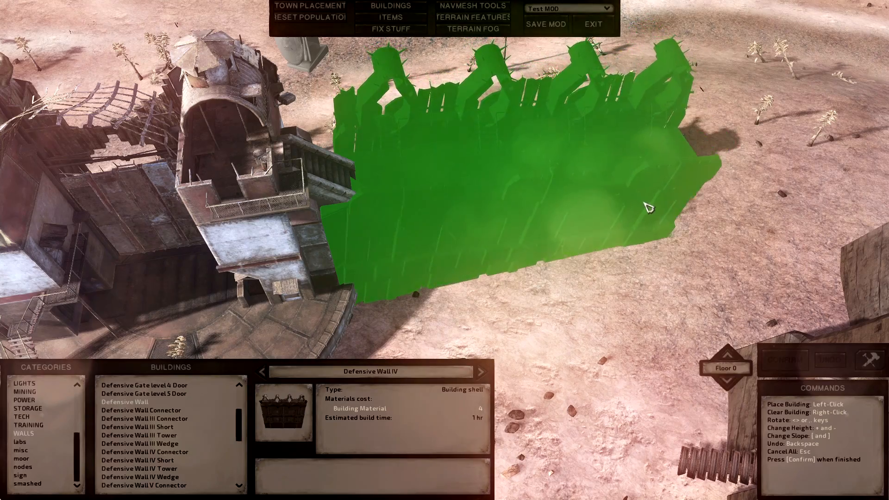
key("e")
middle_click_drag(674, 237, 556, 140)
key("d")
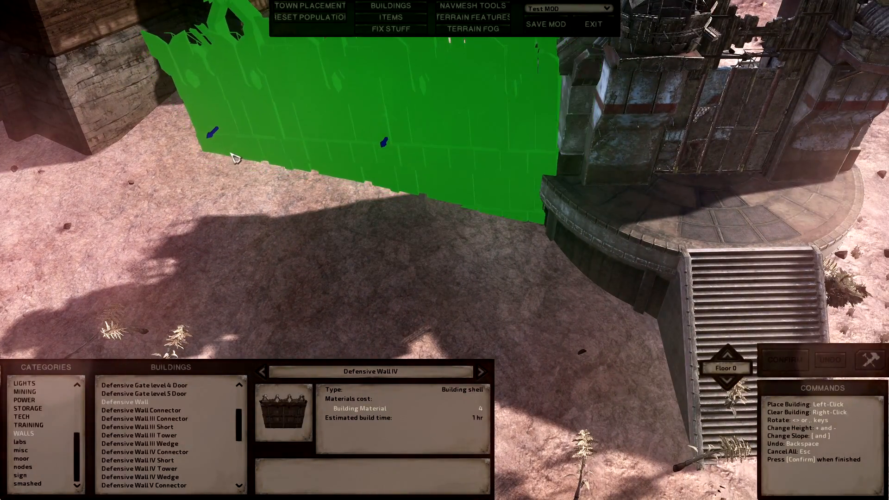
scroll(435, 219, "down", 5)
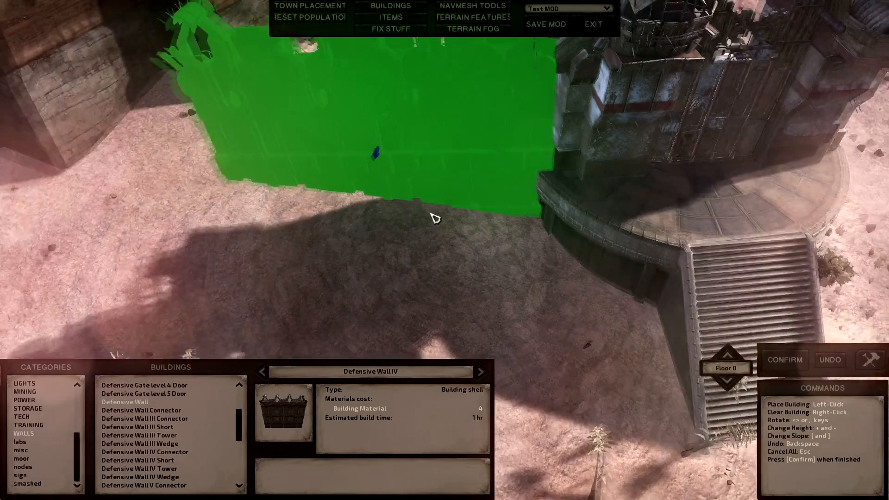
scroll(581, 219, "up", 3)
key("d")
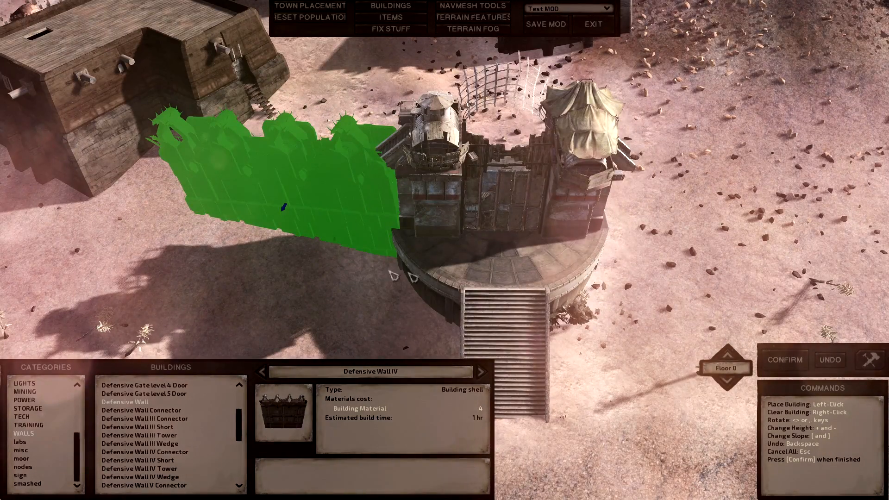
key("a")
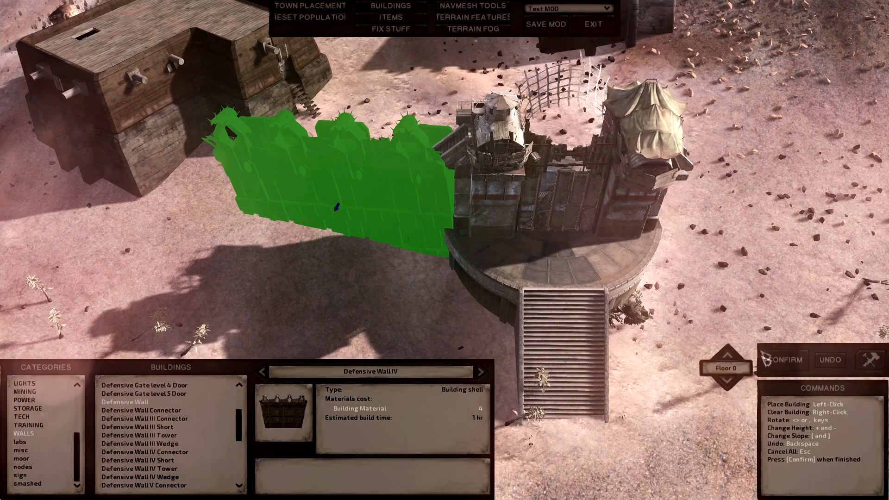
left_click(781, 366)
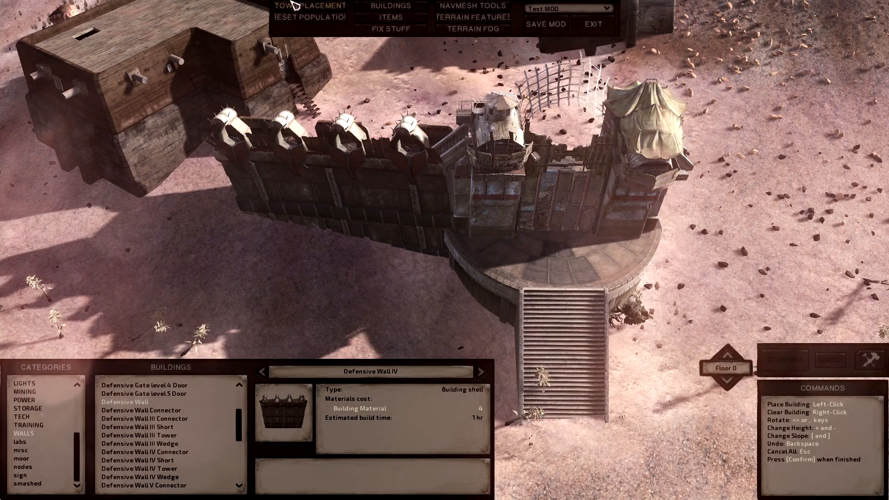
- Leave building placement, clear the Pitch value of the Defensive Wall IV section beside the gate, and return to position editing
left_click(393, 6)
left_click(406, 217)
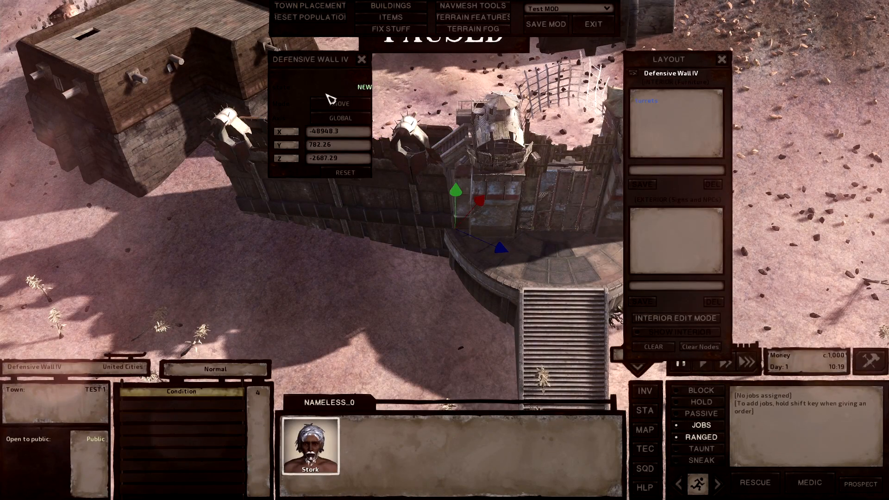
left_click(352, 106)
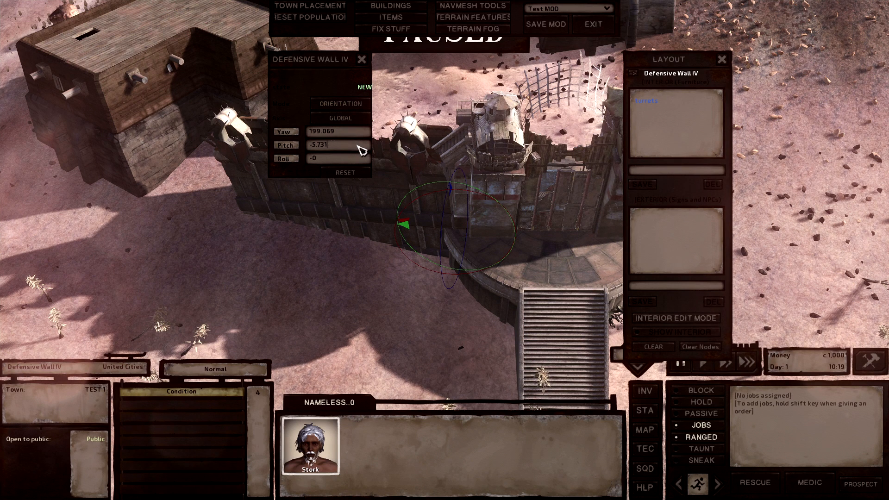
key("BackSpace")
key("BackSpace")
key("BackSpace")
key("BackSpace")
key("BackSpace")
key("BackSpace")
left_click(354, 107)
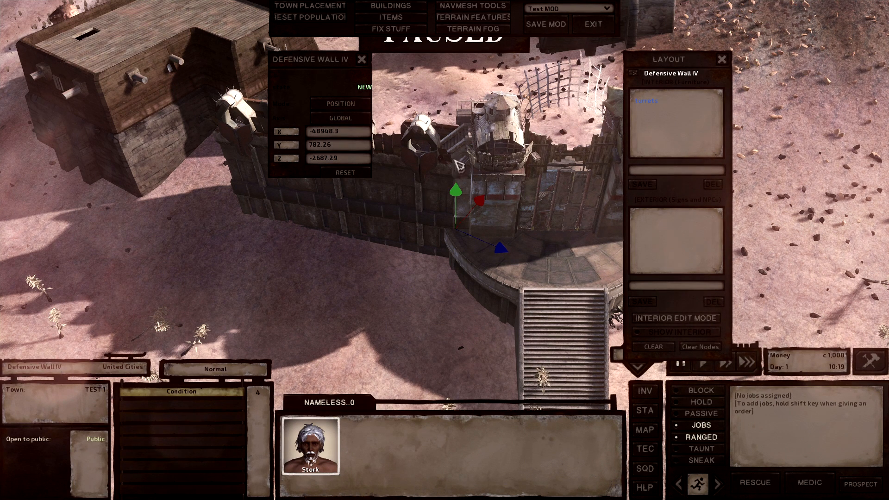
- Switch the Defensive Wall IV section beside the gate to orientation editing and try a Pitch of -5
left_click(346, 104)
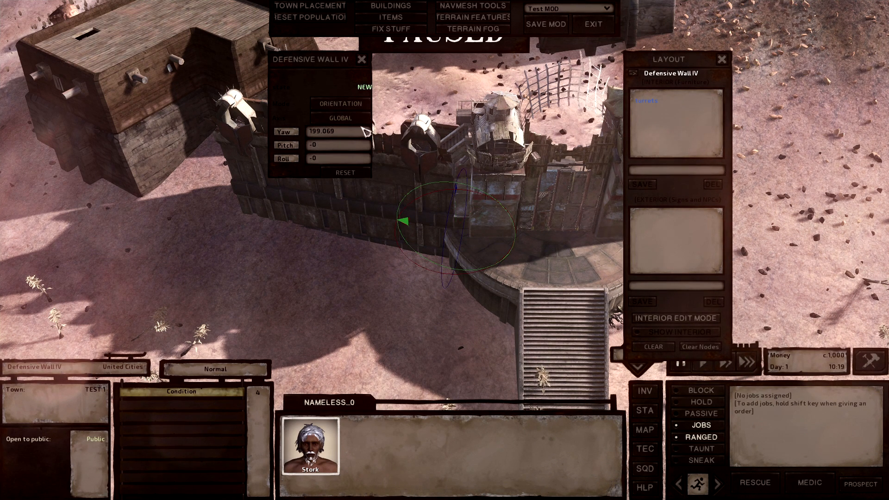
key("BackSpace")
type("5")
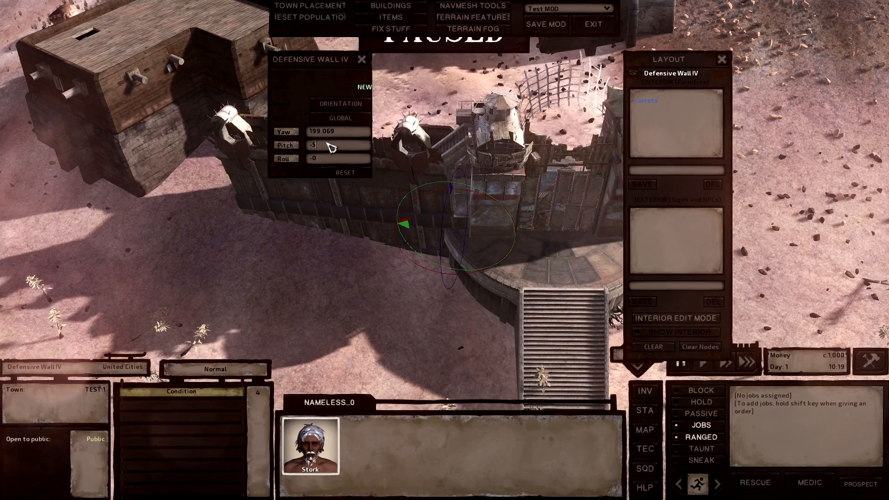
middle_click_drag(318, 233, 323, 207)
key("BackSpace")
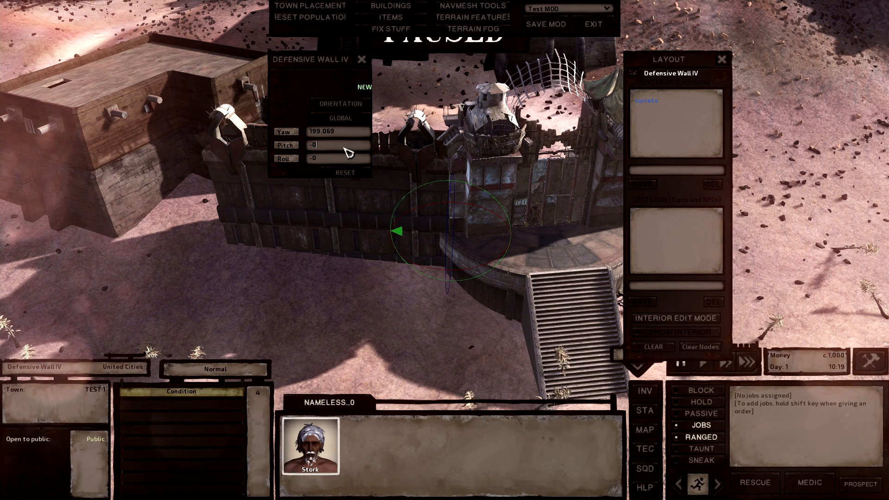
- Select Defensive Gate IV and check its orientation values, viewing the gate from both sides
middle_click_drag(523, 290, 520, 288)
left_click(494, 292)
middle_click_drag(389, 204, 338, 208)
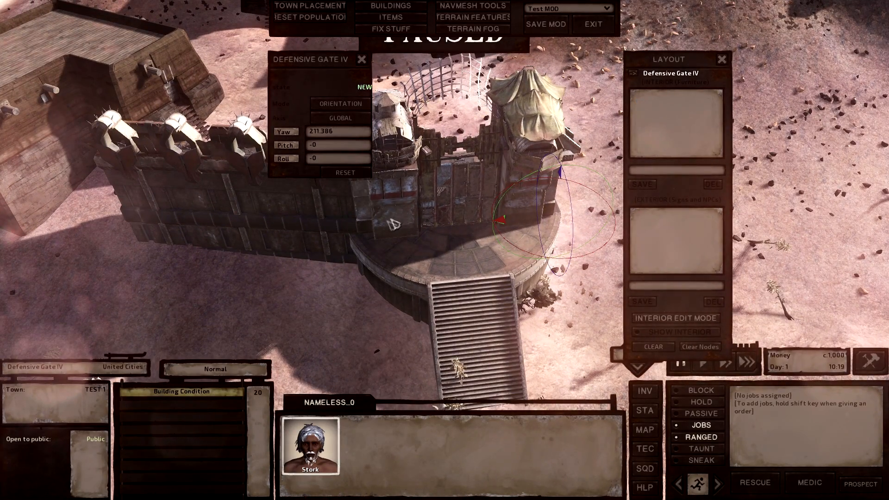
middle_click_drag(390, 217, 357, 139)
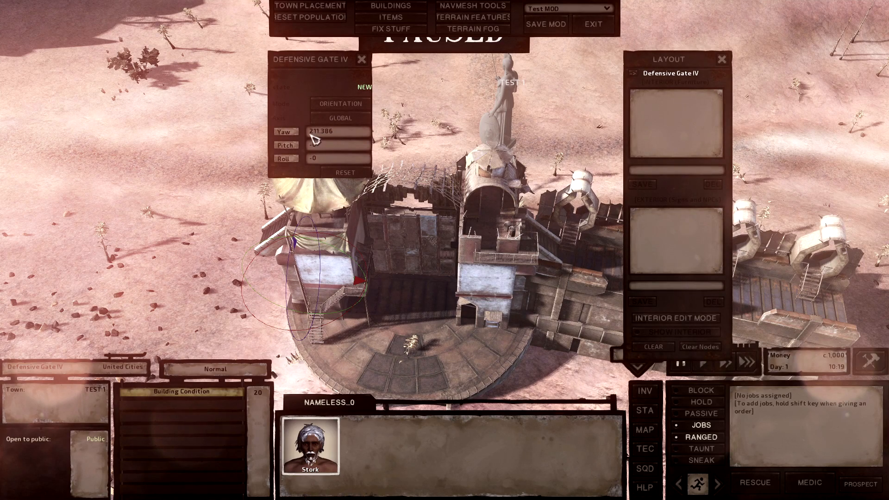
key("d")
left_click(335, 141)
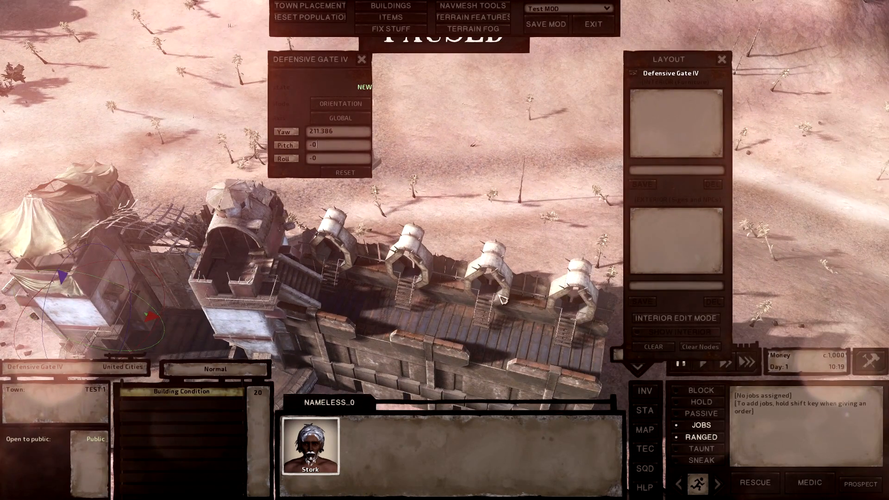
- Set the Yaw of the Defensive Wall IV section to 211.386 so that it matches the gate
middle_click_drag(386, 246, 394, 242)
key("s")
left_click(423, 226)
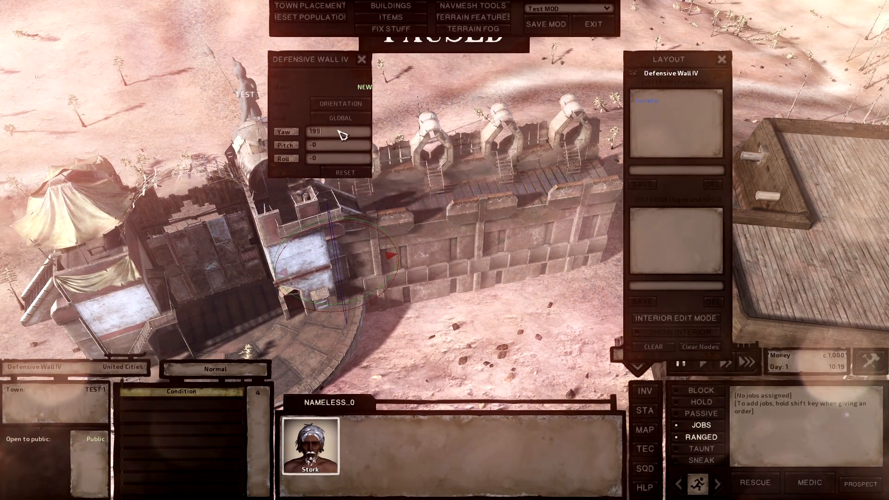
key("BackSpace")
key("BackSpace")
key("BackSpace")
key("BackSpace")
key("BackSpace")
type("2")
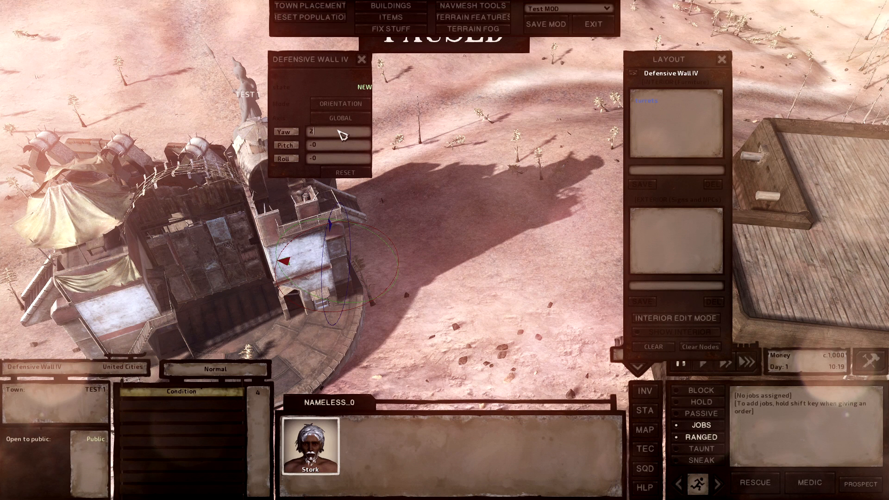
type("11.386")
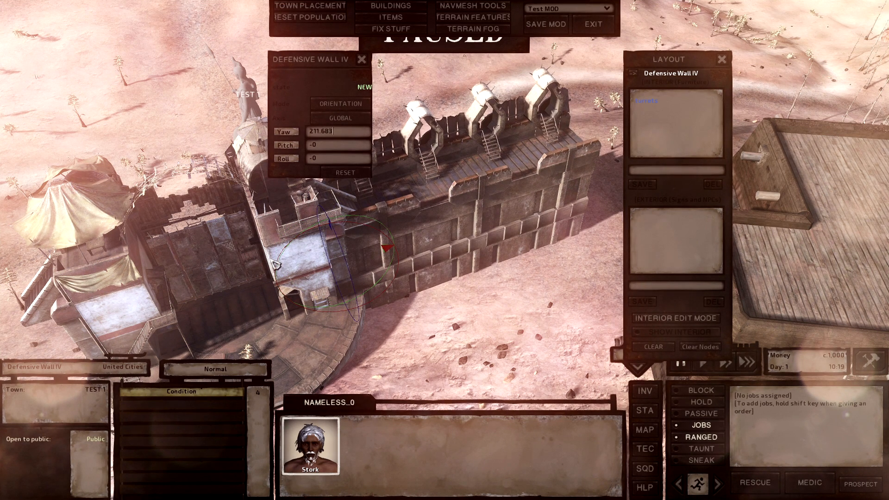
left_click(275, 265)
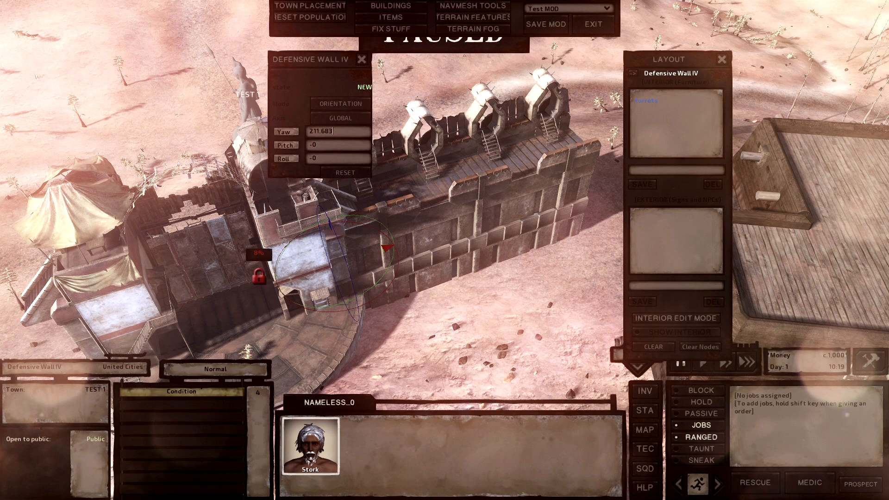
left_click(417, 206)
key("BackSpace")
key("BackSpace")
key("BackSpace")
type("38")
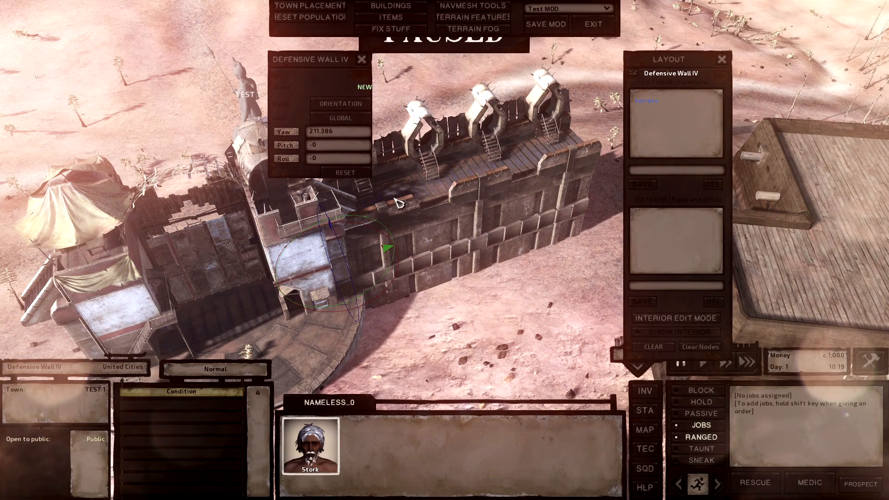
- Examine the wall's alignment with the gate from inside and outside, and close its transform and layout windows
mouse_move(462, 213)
middle_mouse_down()
mouse_move(453, 212)
mouse_move(466, 211)
middle_mouse_up()
scroll(454, 213, "up", 3)
scroll(469, 215, "down", 10)
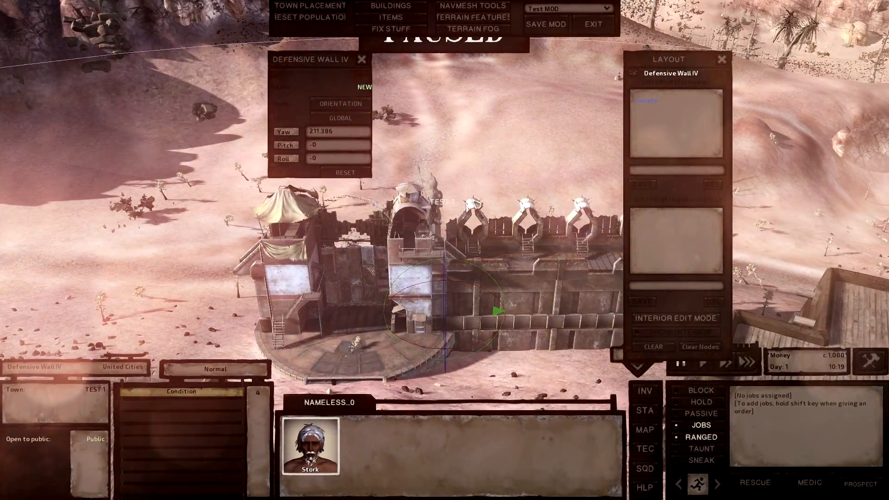
middle_click_drag(473, 202, 462, 160)
scroll(472, 203, "up", 5)
key("w")
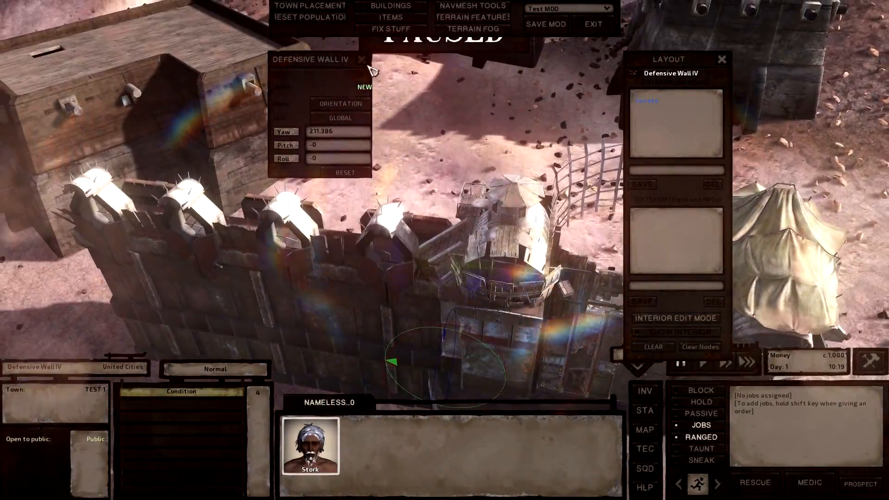
left_click(362, 59)
key("s")
key("a")
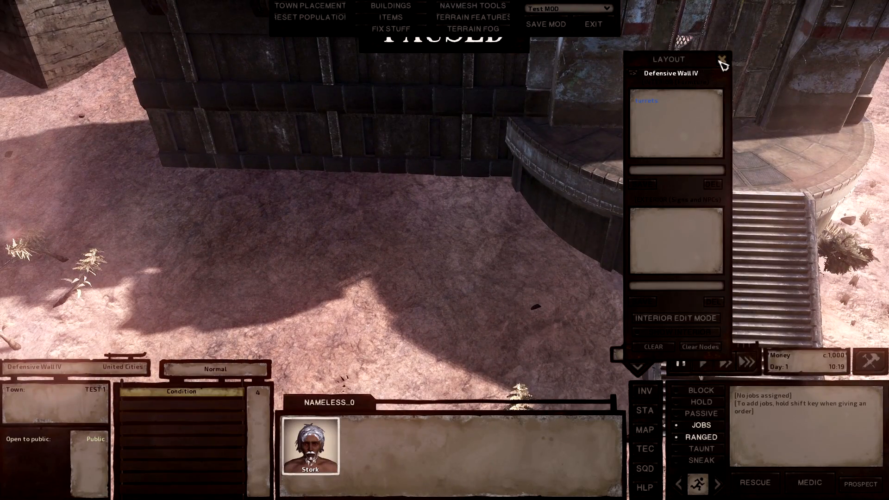
left_click(723, 60)
scroll(482, 119, "down", 4)
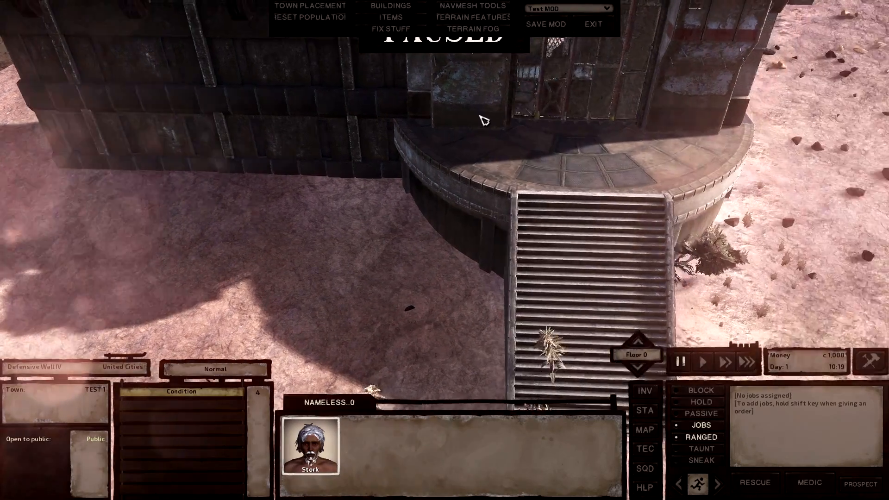
left_click(412, 4)
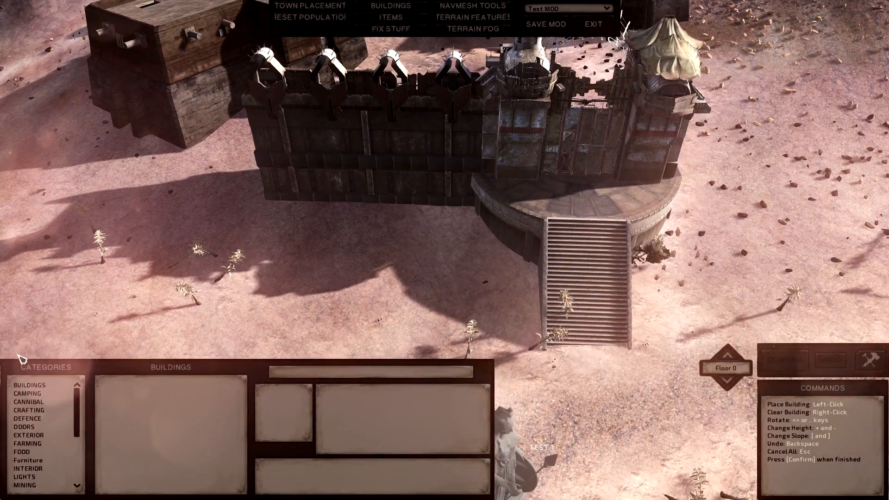
key("w")
key("d")
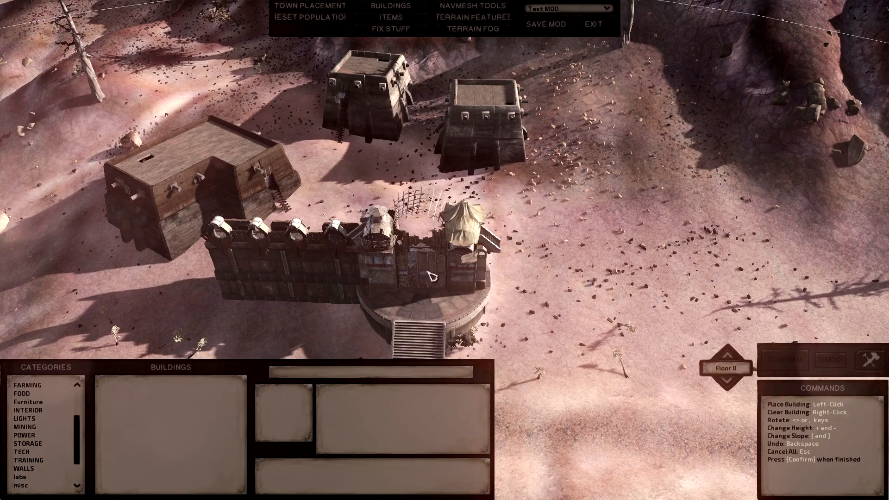
scroll(488, 227, "up", 3)
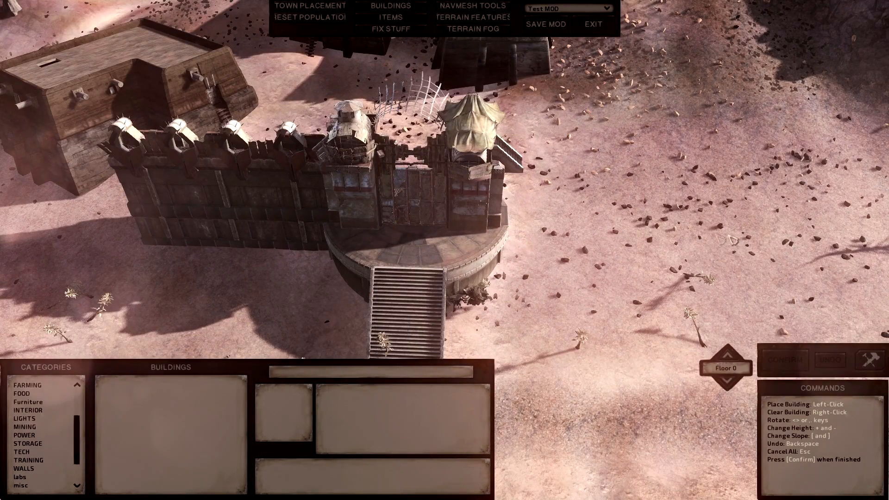
key("a")
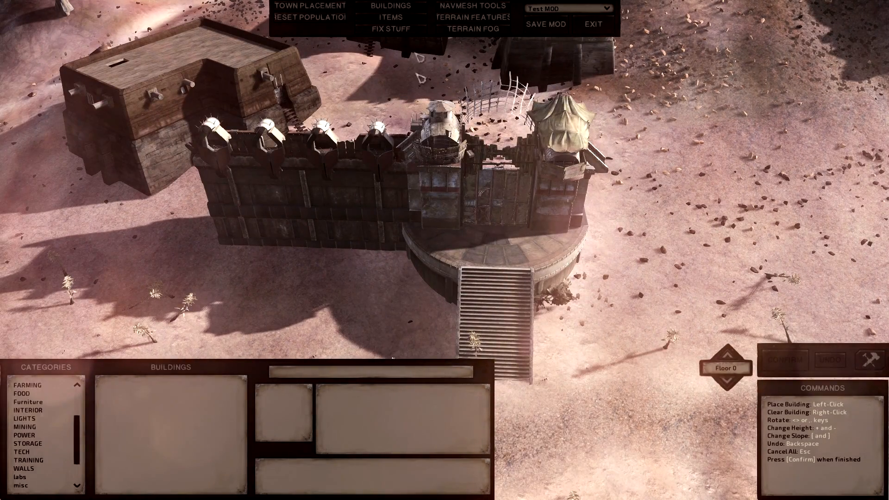
left_click(412, 5)
- Move the Defensive Wall IV section in local position mode to the gate's opposite side, fitting it against the gate at X -48702.9, Z -2285.04
left_click(341, 229)
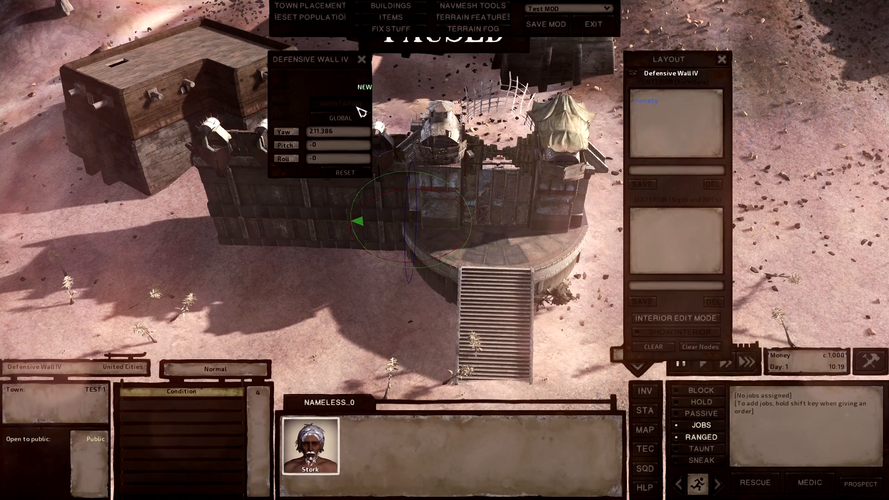
key("d")
left_click_drag(359, 222, 567, 207)
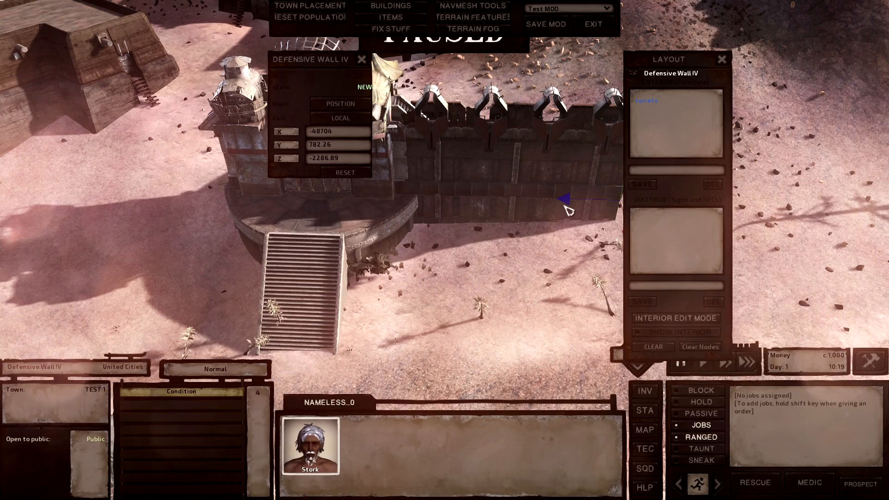
scroll(556, 204, "up", 5)
middle_click_drag(540, 202, 550, 204)
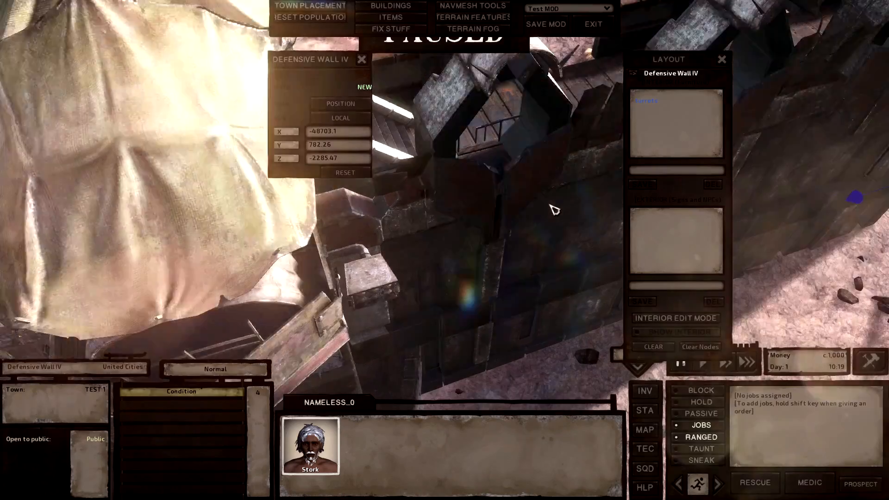
scroll(553, 205, "down", 2)
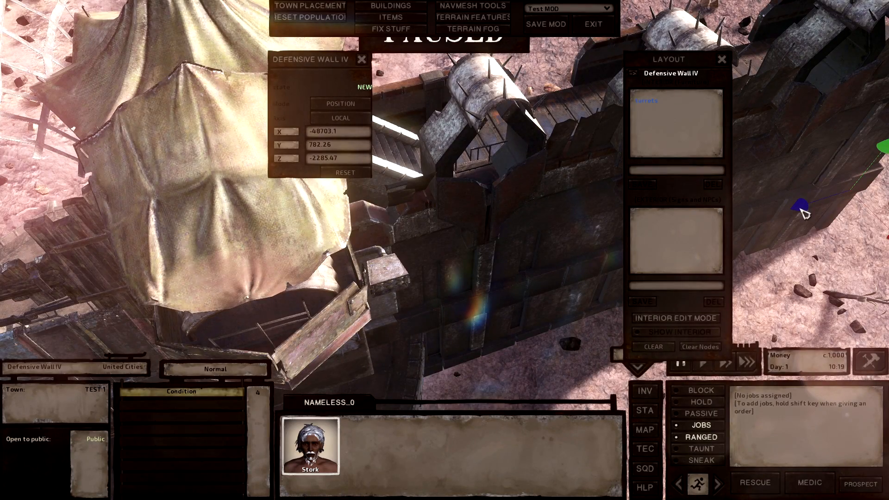
left_click_drag(803, 209, 803, 209)
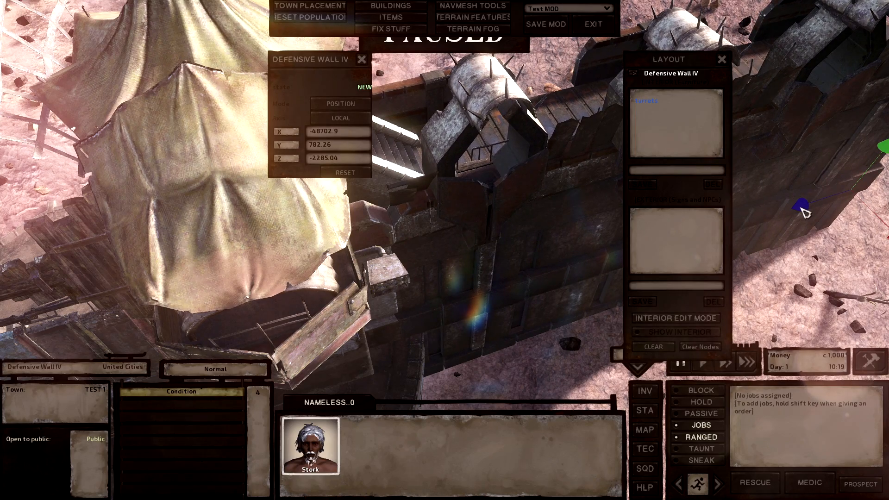
- Delete the Defensive Wall IV section beside the gate and the L-House
scroll(532, 190, "down", 6)
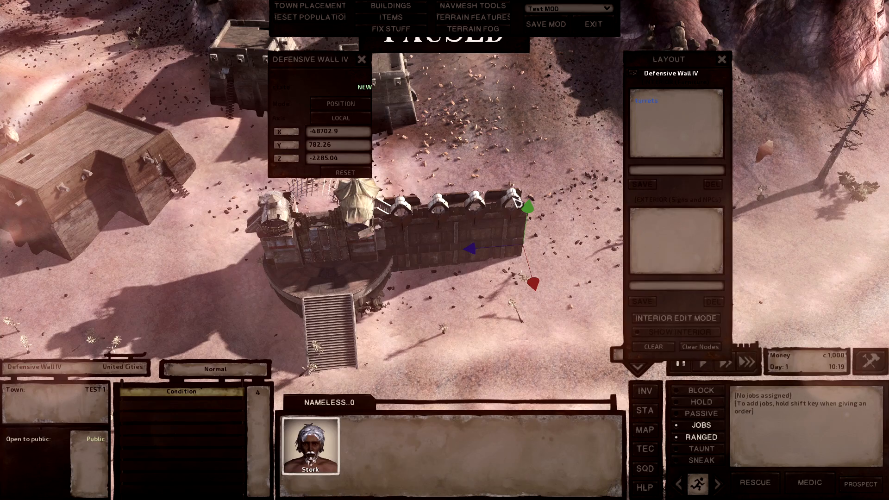
key("Delete")
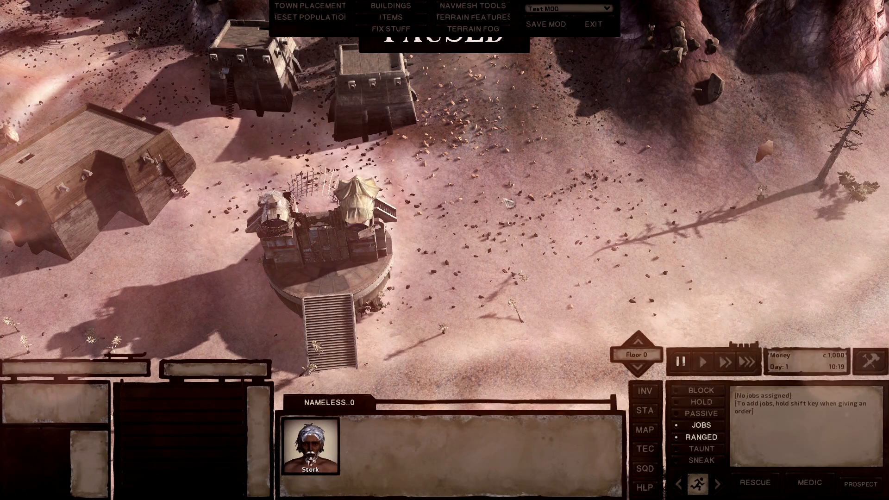
key("a")
key("w")
scroll(506, 181, "up", 2)
left_click(255, 225)
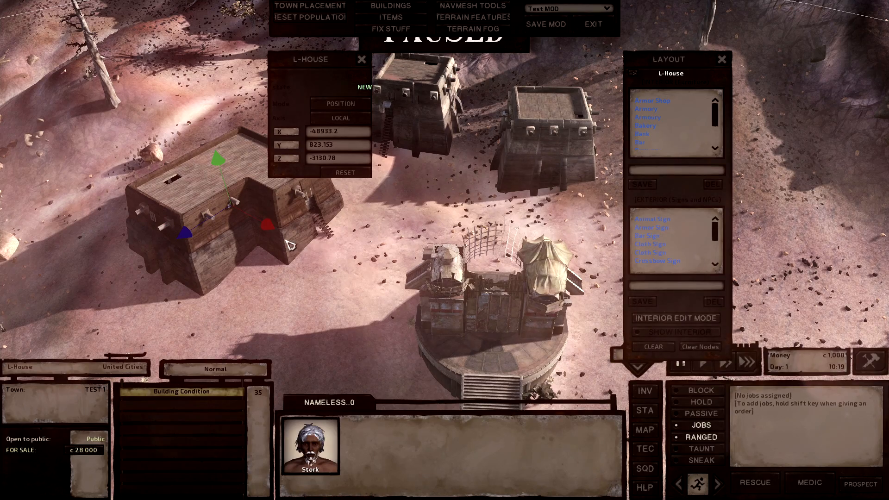
key("Delete")
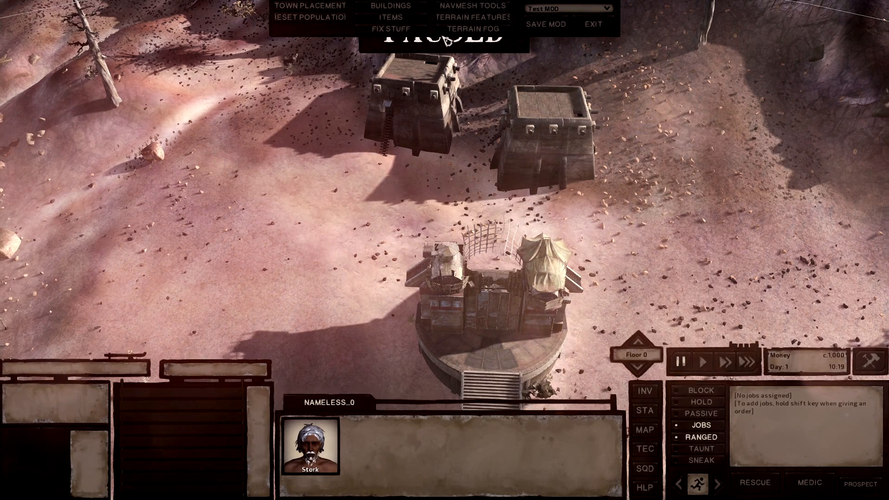
- Choose Defensive Wall IV from the WALLS category and place an angled section on the gate's side where the L-House stood
left_click(417, 5)
left_click(37, 386)
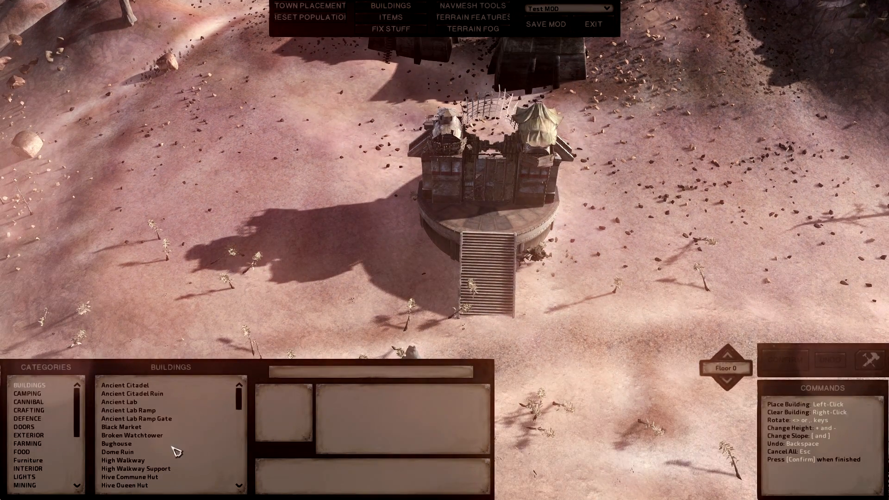
scroll(36, 458, "down", 3)
left_click(28, 425)
left_click(23, 434)
scroll(185, 431, "down", 3)
scroll(181, 422, "up", 3)
scroll(159, 395, "up", 1)
left_click(162, 402)
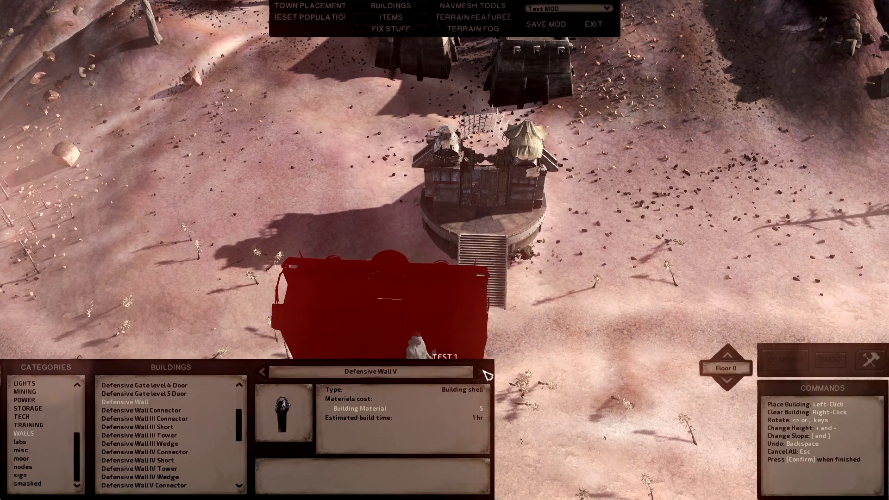
left_click(482, 372)
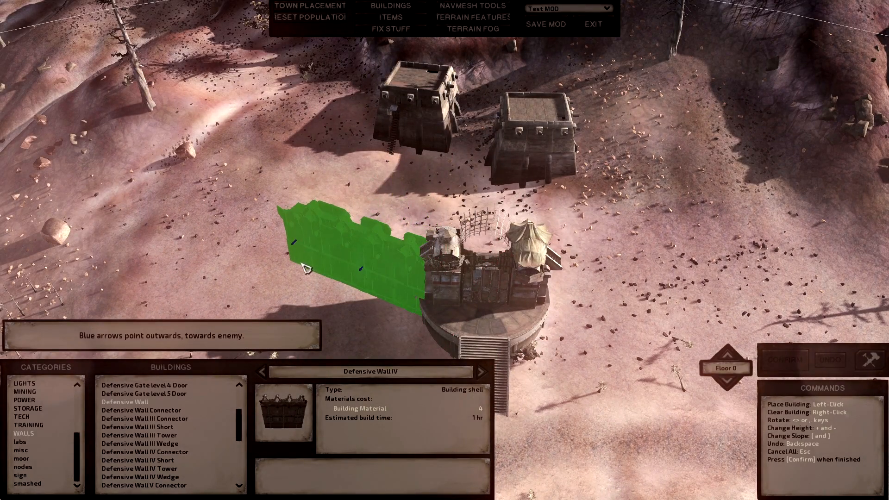
left_click(312, 272)
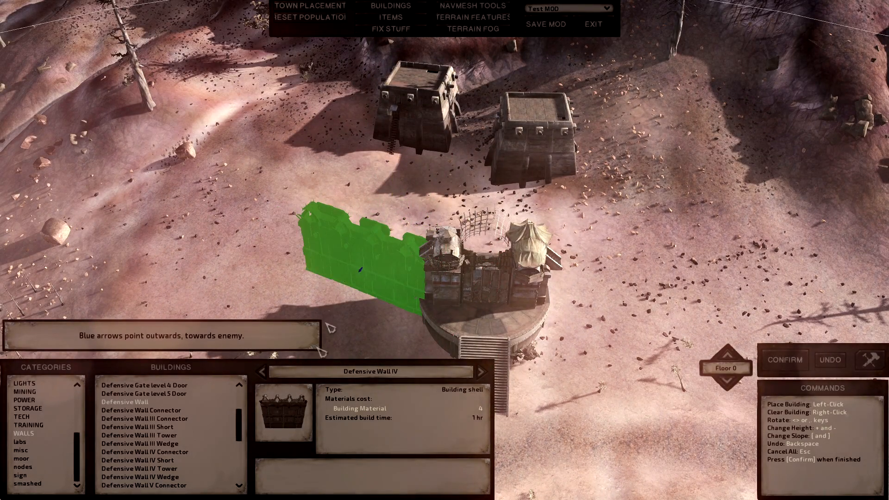
- Place a second Defensive Wall IV section on the opposite side of the gate and confirm both sections
key("s")
key("d")
left_click(614, 271)
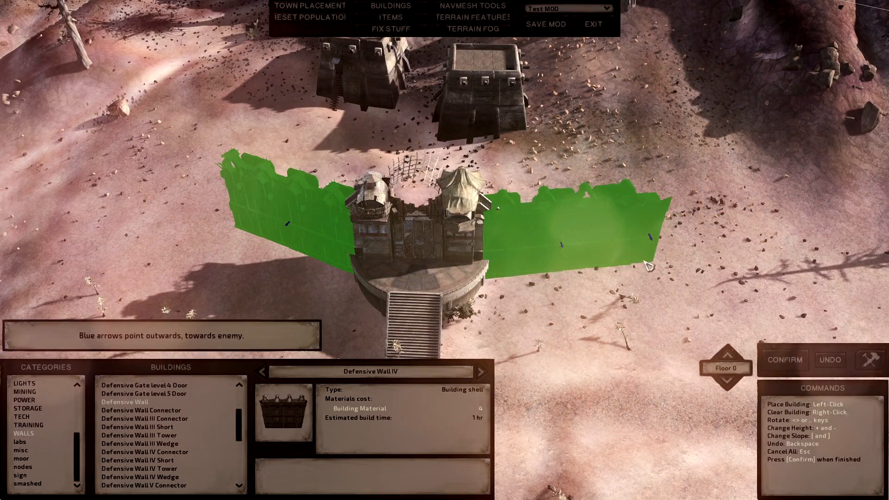
left_click(786, 360)
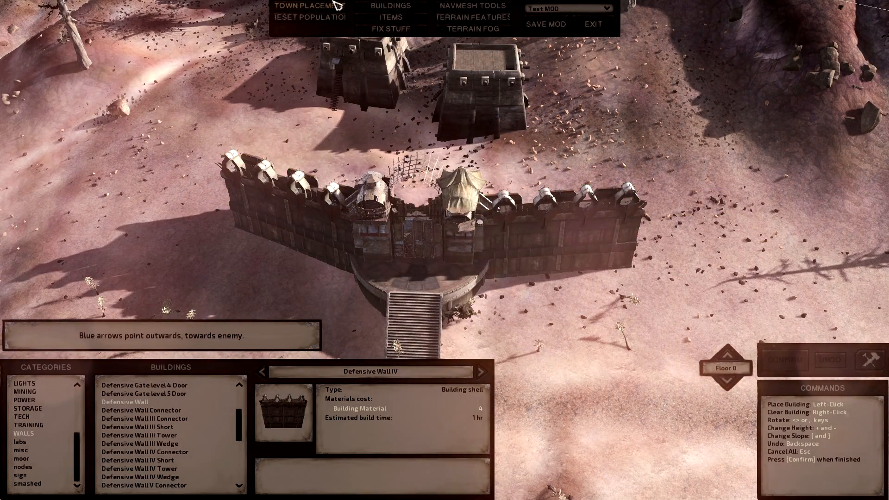
- Level the Defensive Wall IV section on the gate's wooden-turret side by setting its pitch to 0 in orientation mode
key("Escape")
left_click(327, 264)
left_click(352, 116)
left_click(351, 102)
left_click(349, 147)
key("BackSpace")
key("BackSpace")
key("BackSpace")
key("BackSpace")
key("BackSpace")
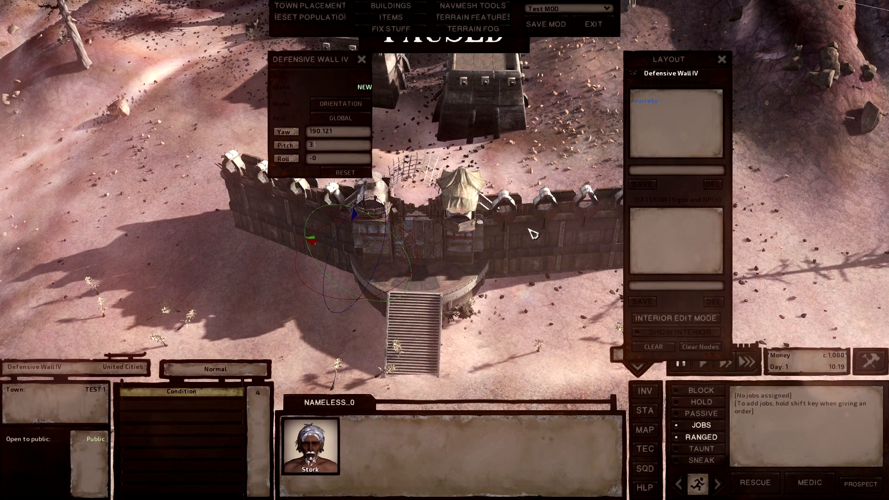
key("BackSpace")
key("BackSpace")
- Set the pitch of the Defensive Wall IV section on the gate's tent side to 0
left_click(536, 233)
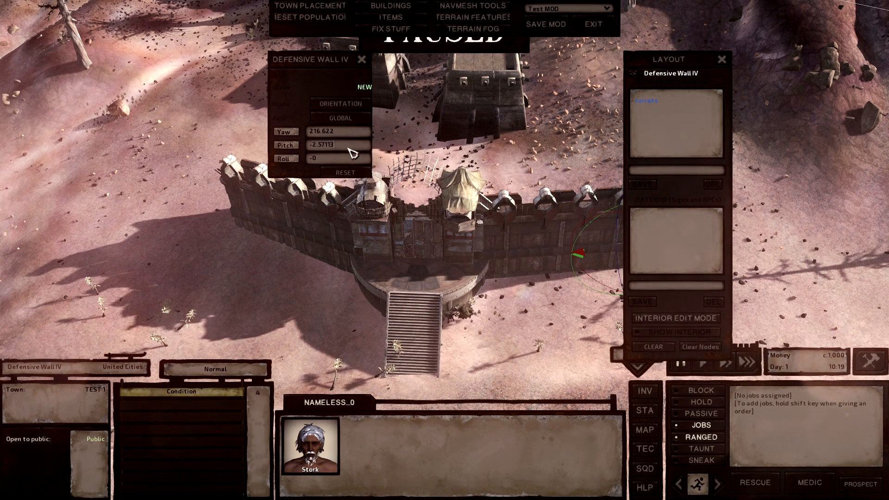
key("BackSpace")
key("BackSpace")
key("BackSpace")
key("BackSpace")
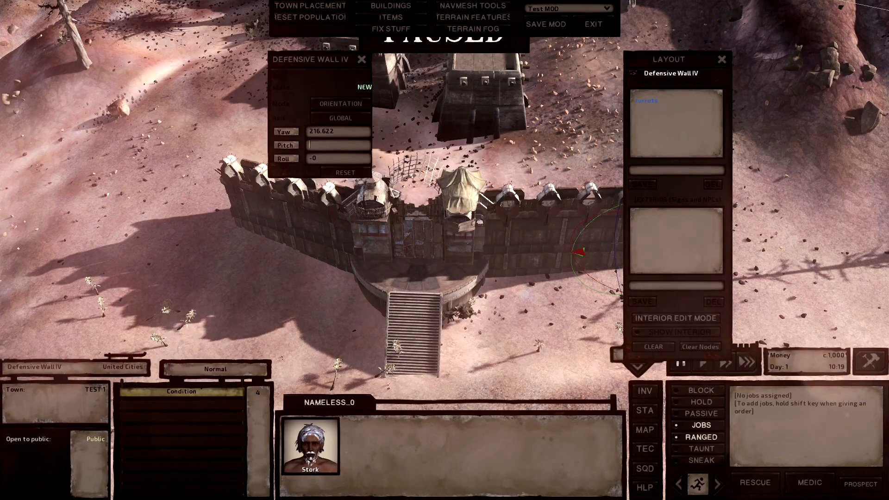
scroll(520, 267, "up", 5)
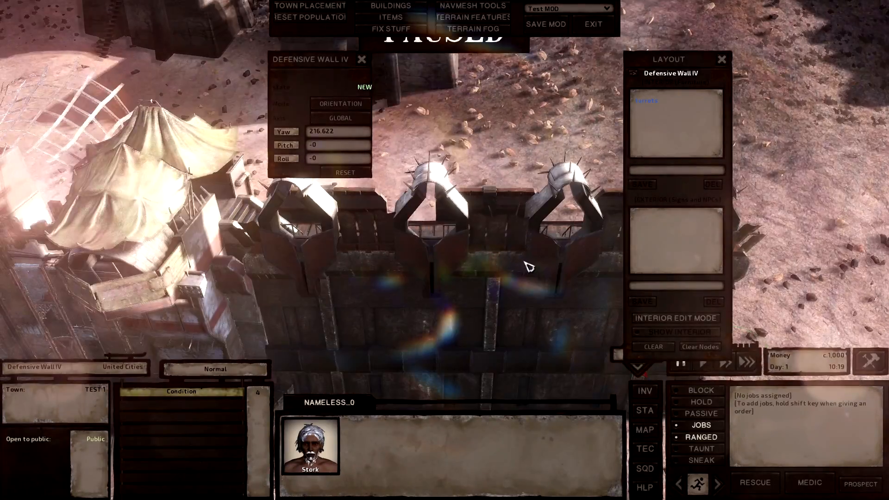
middle_click_drag(525, 262, 522, 240)
scroll(522, 240, "down", 4)
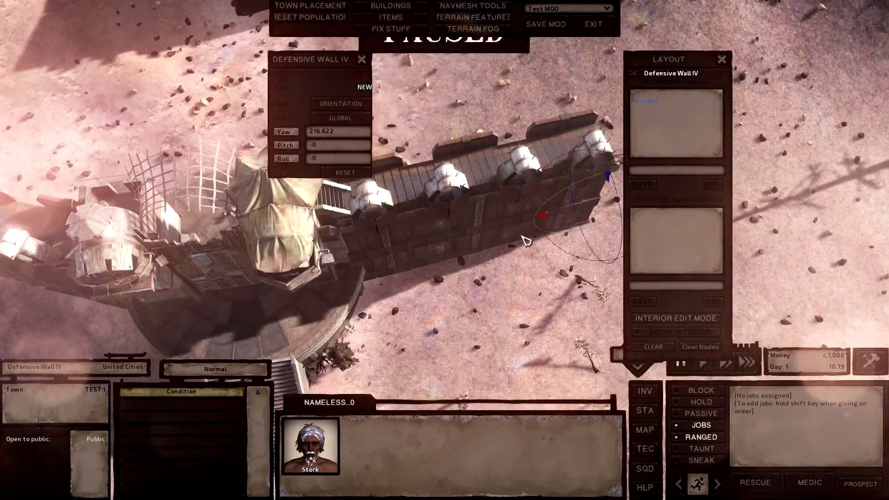
key("a")
scroll(522, 240, "down", 3)
key("a")
key("s")
- Check the Defensive Gate IV's yaw and set the tent-side Defensive Wall IV section to the same yaw, 211.386
left_click(373, 279)
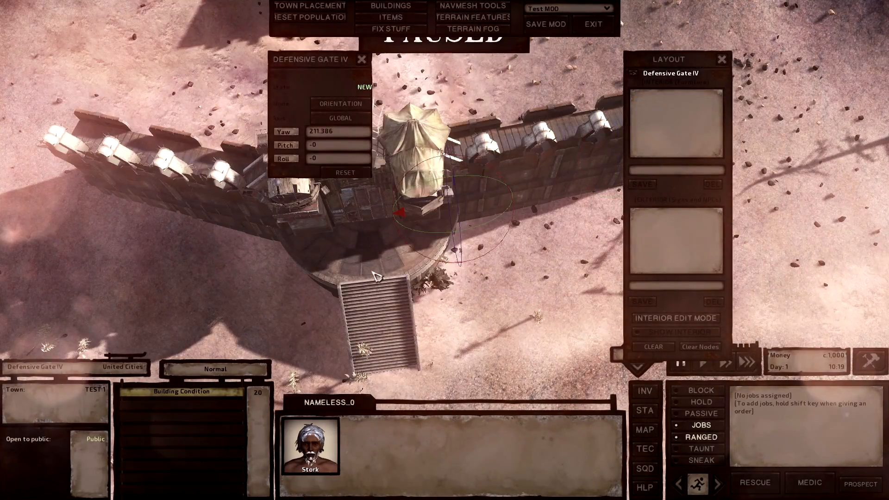
key("d")
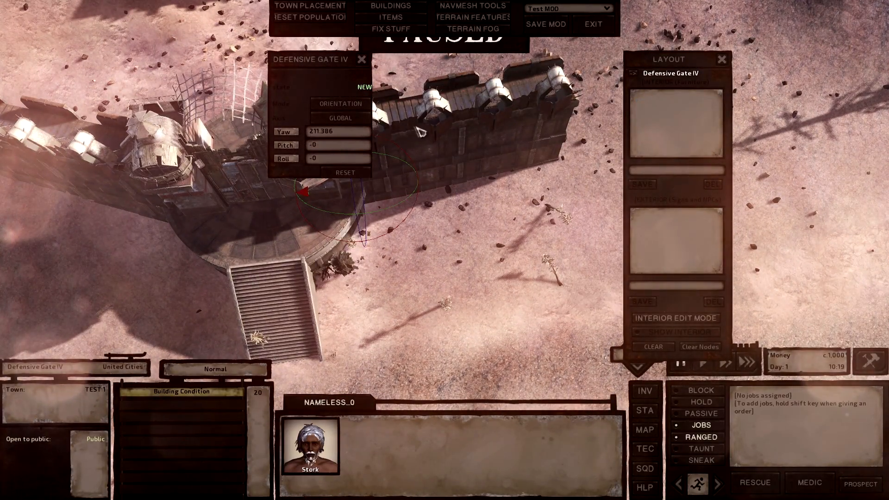
key("a")
key("w")
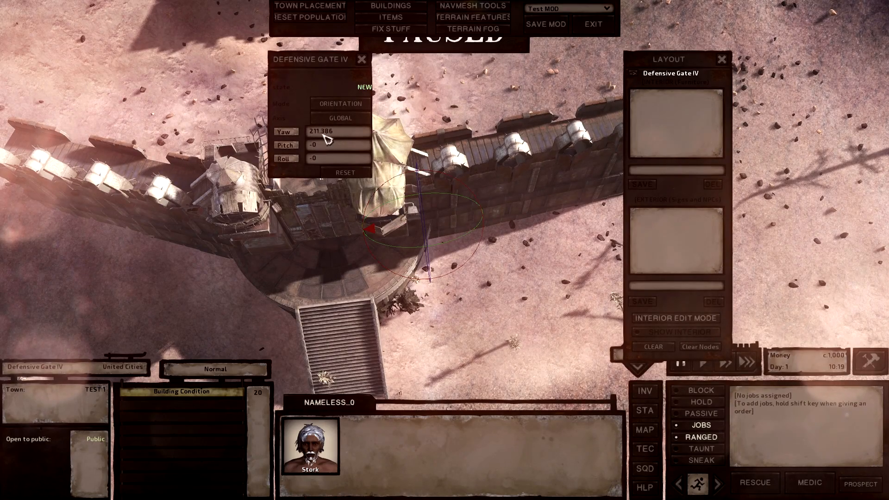
key("d")
left_click(495, 165)
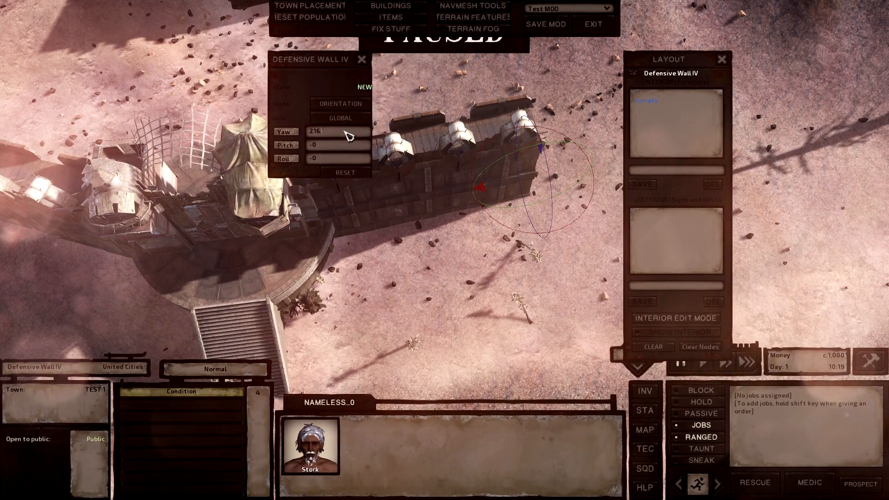
left_click(346, 131)
type("211.38")
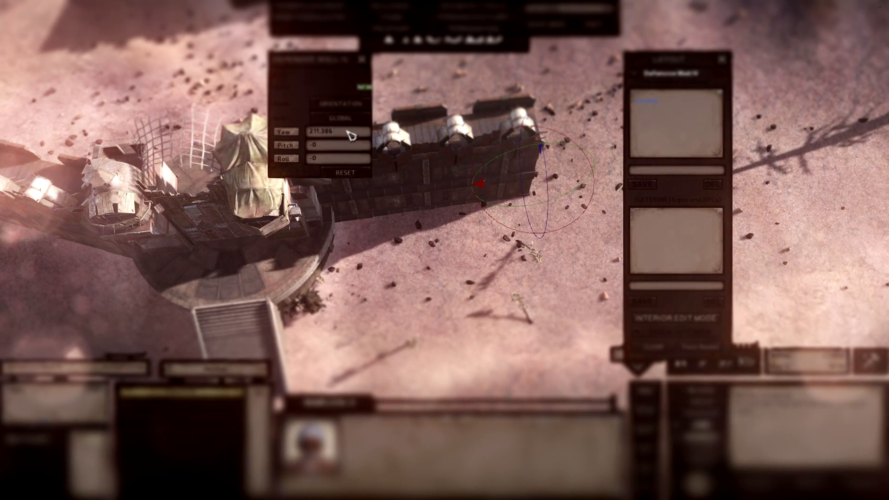
type("a")
type("w")
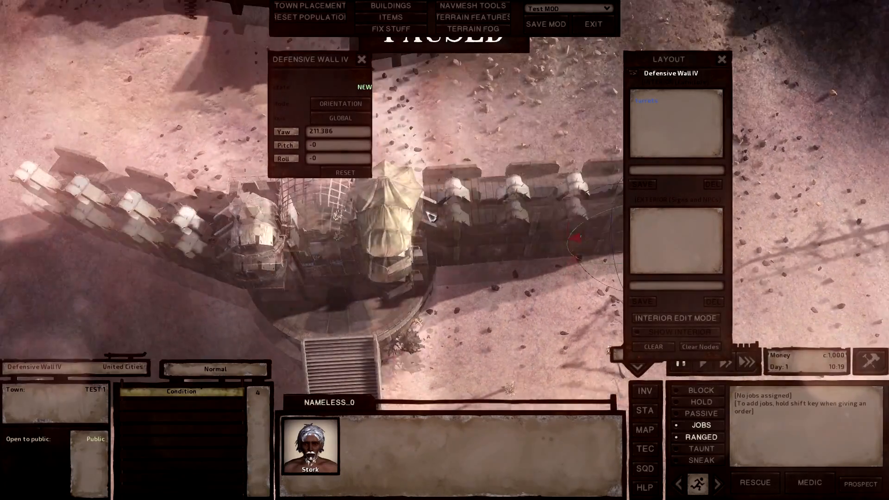
type("sw")
scroll(437, 226, "up", 2)
middle_click_drag(437, 226, 441, 246)
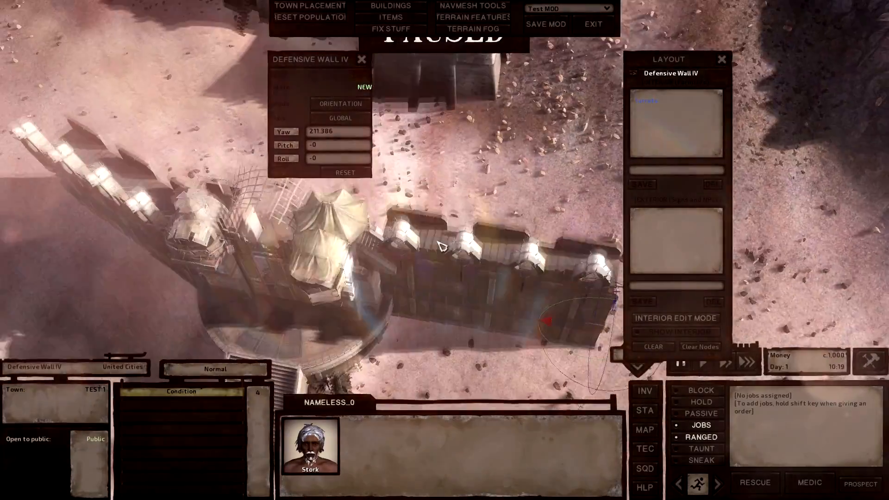
- Rotate the Defensive Wall IV section on the wooden-turret side in line with the gate, to a yaw of about 210.17
key("d")
key("s")
scroll(478, 280, "down", 2)
middle_click_drag(479, 279, 359, 282)
middle_click_drag(324, 245, 436, 244)
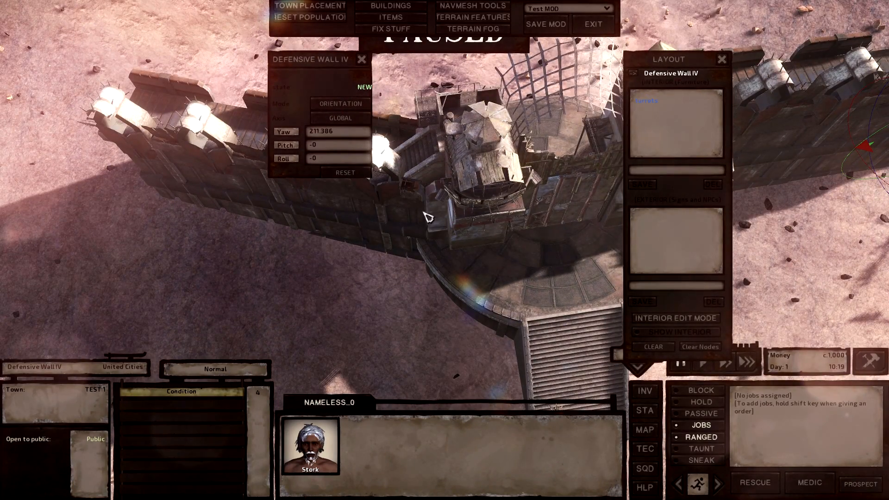
middle_click_drag(447, 239, 462, 224)
middle_click_drag(390, 230, 463, 217)
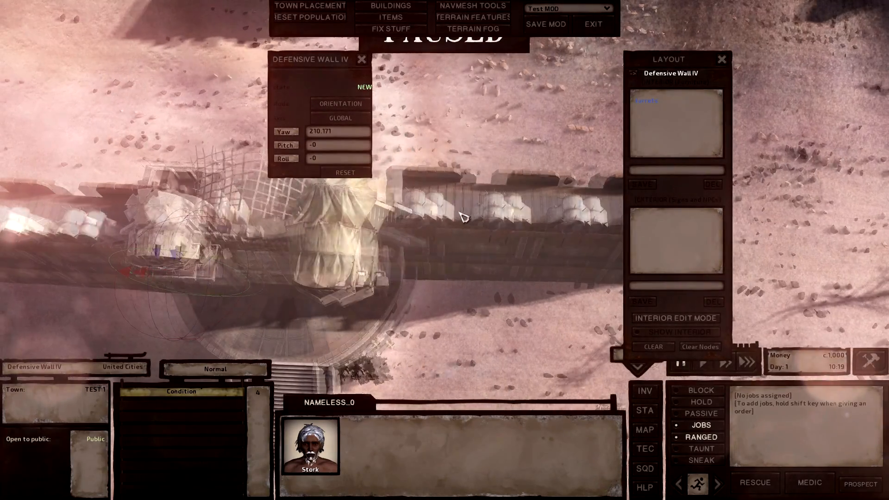
- Slide the tent-side Defensive Wall IV section towards the gate in position mode, switching to local axes, to X -48700, Z -2284.49
key("a")
left_click(351, 104)
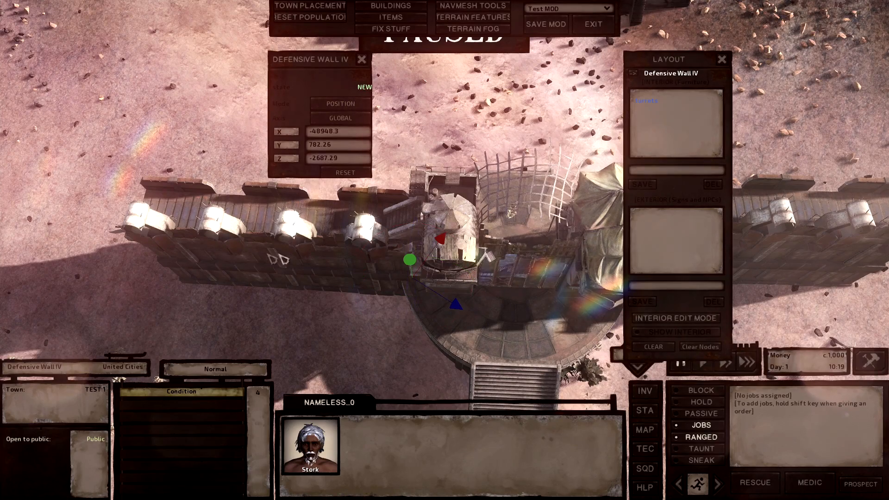
key("d")
left_click(470, 236)
key("d")
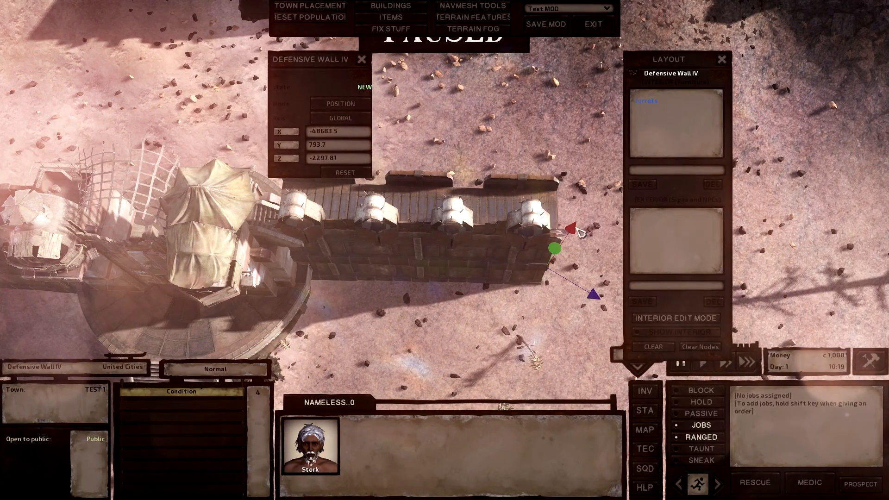
left_click_drag(575, 230, 559, 249)
key("a")
key("d")
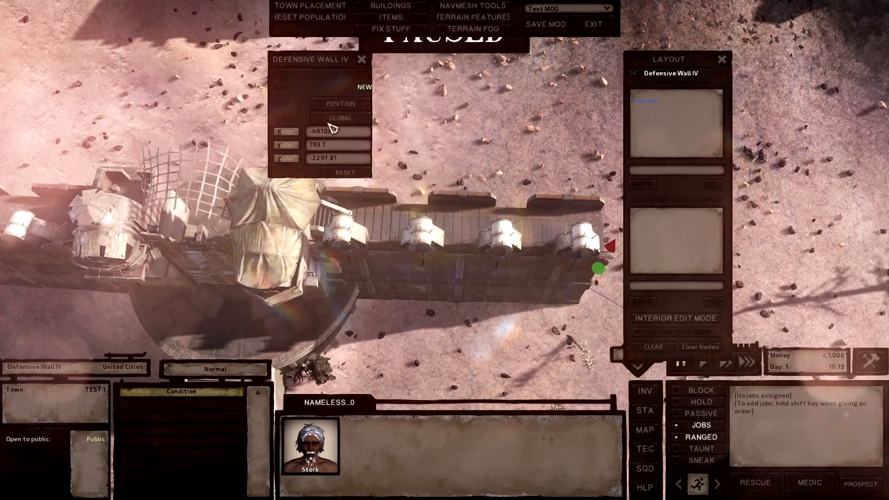
left_click(329, 123)
left_click_drag(523, 287, 538, 289)
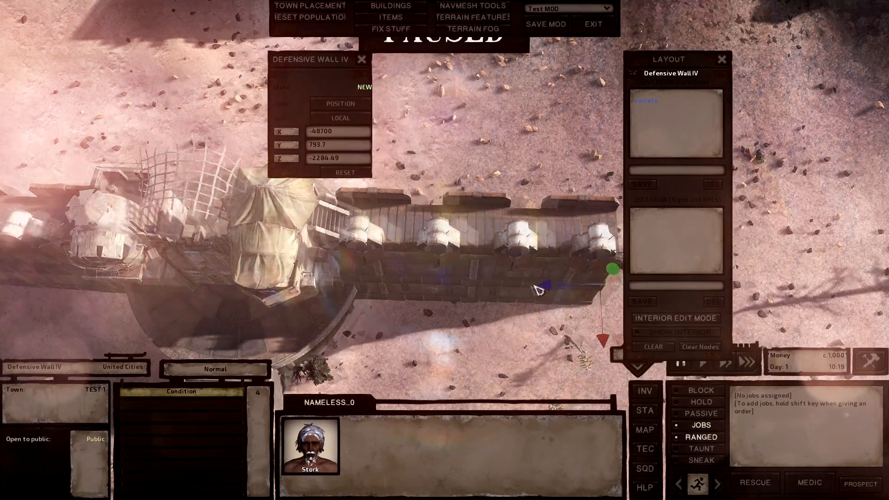
- Shift the tent-side Defensive Wall IV section further against the gate to X -48711.5, Z -2279.33, and inspect the joint
middle_click_drag(538, 290, 470, 280)
key("a")
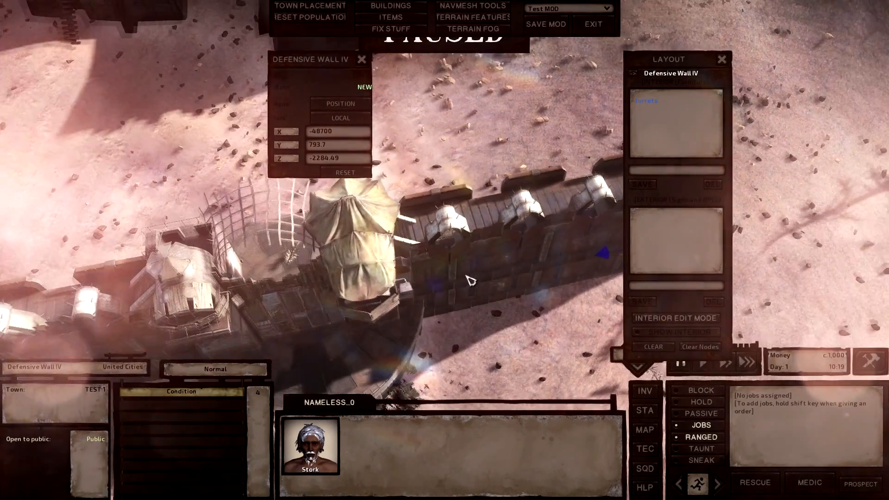
key("d")
left_click_drag(608, 286, 613, 297)
left_click_drag(539, 265, 537, 266)
scroll(531, 269, "up", 2)
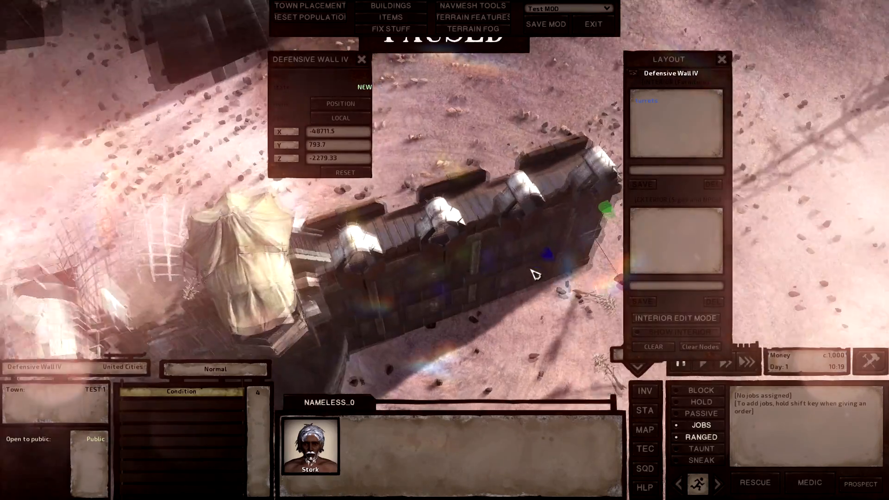
scroll(535, 274, "up", 5)
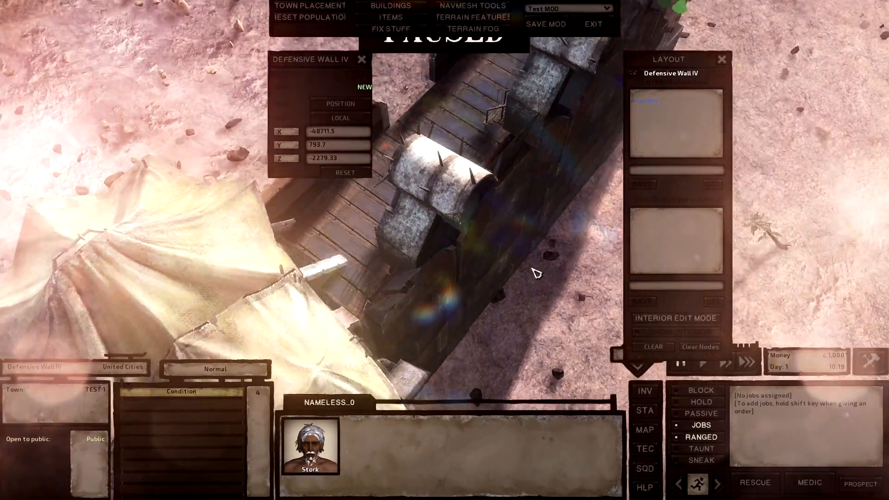
scroll(532, 272, "down", 6)
- Check the Defensive Gate IV's height and set the tent-side Defensive Wall IV section's Y position to 782.26
left_click(415, 306)
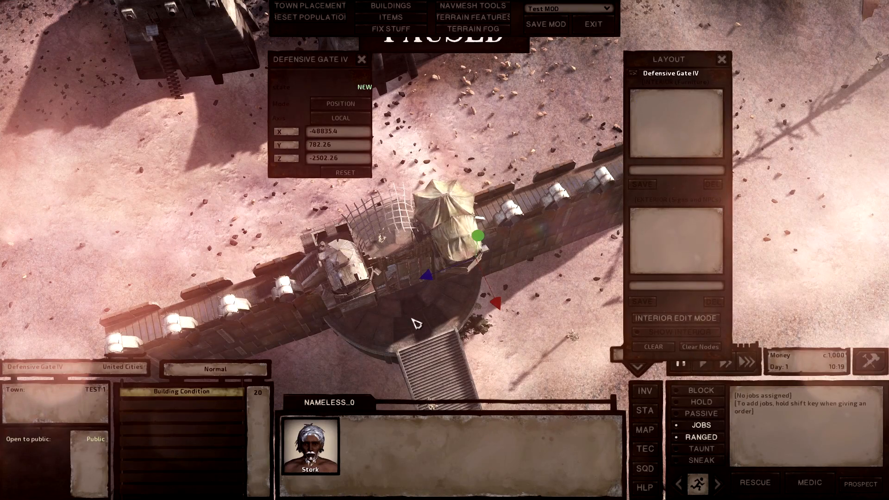
key("d")
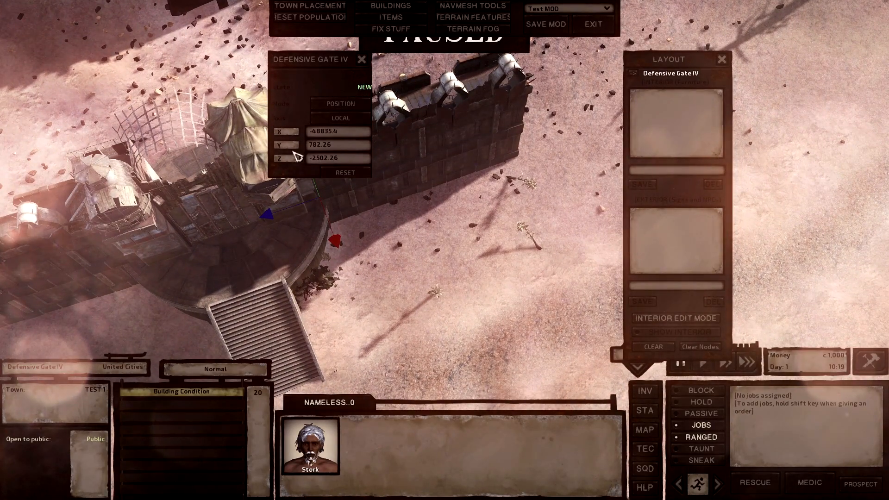
middle_click_drag(322, 262, 417, 234)
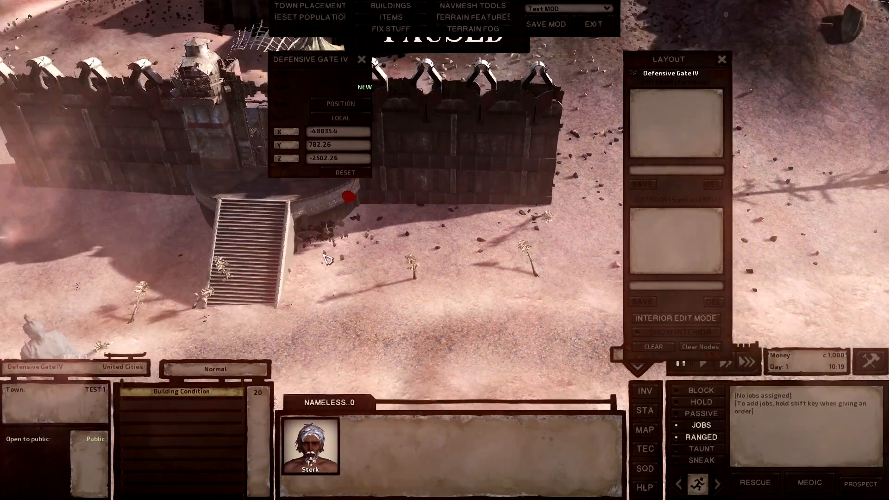
key("a")
key("d")
key("w")
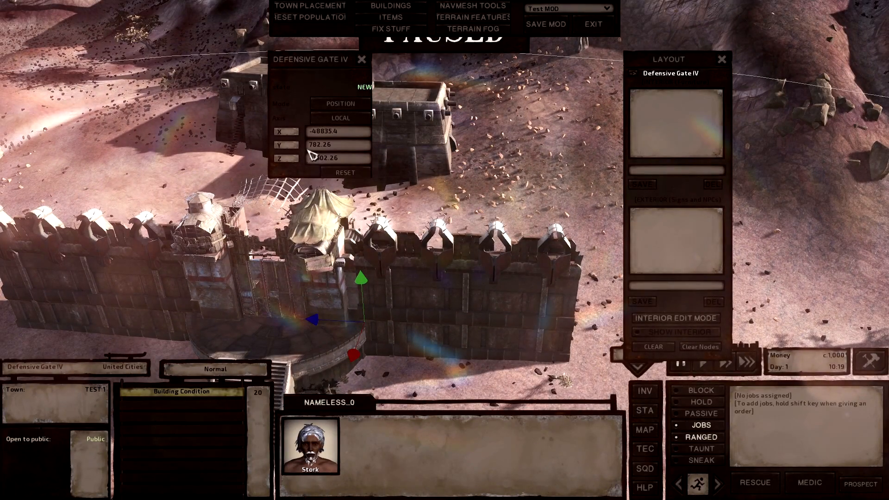
left_click(471, 304)
key("BackSpace")
key("BackSpace")
key("BackSpace")
key("BackSpace")
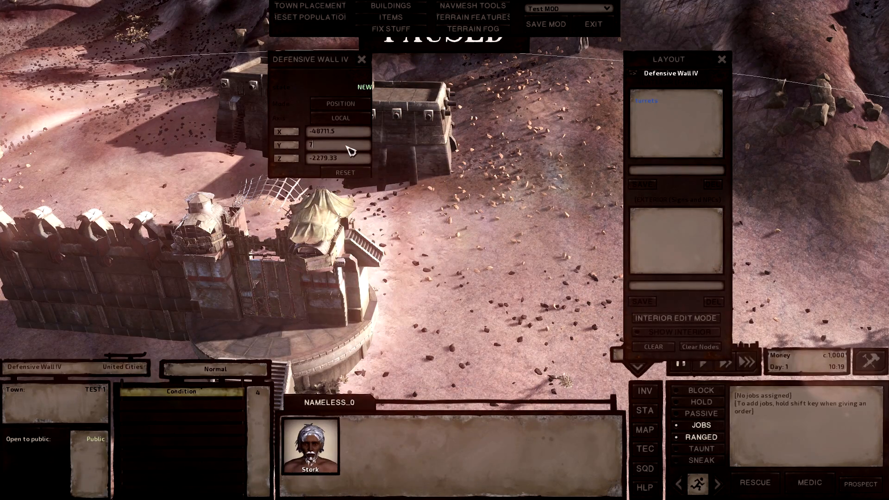
type("82.")
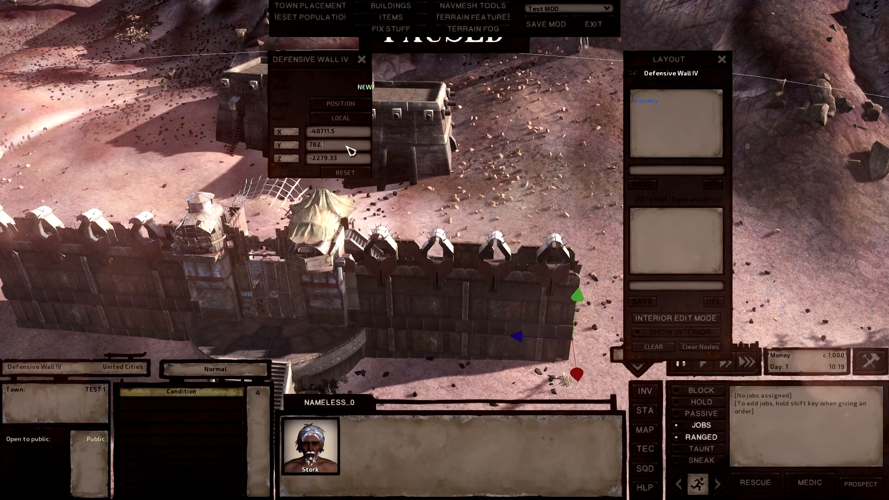
type("26")
- Adjust the tent-side Defensive Wall IV section along its local axes to X -48702.4, Z -2285.29 so it fits the gate
scroll(456, 313, "up", 5)
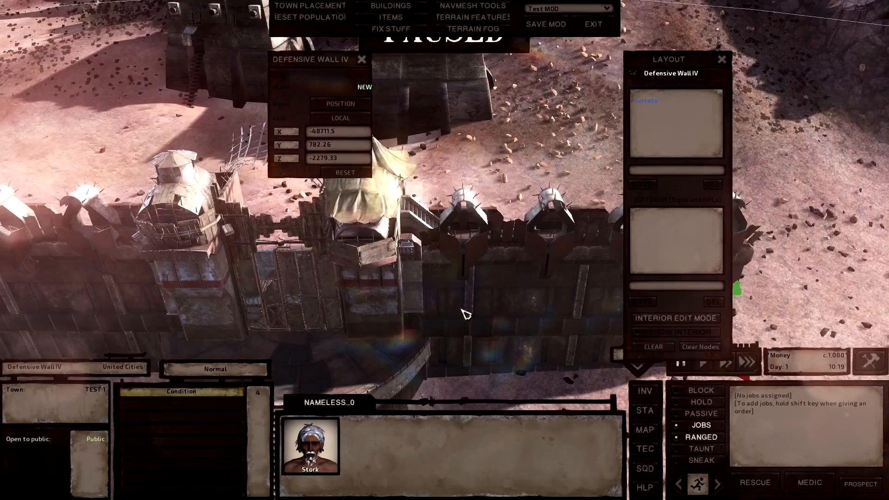
key("d")
key("e")
key("s")
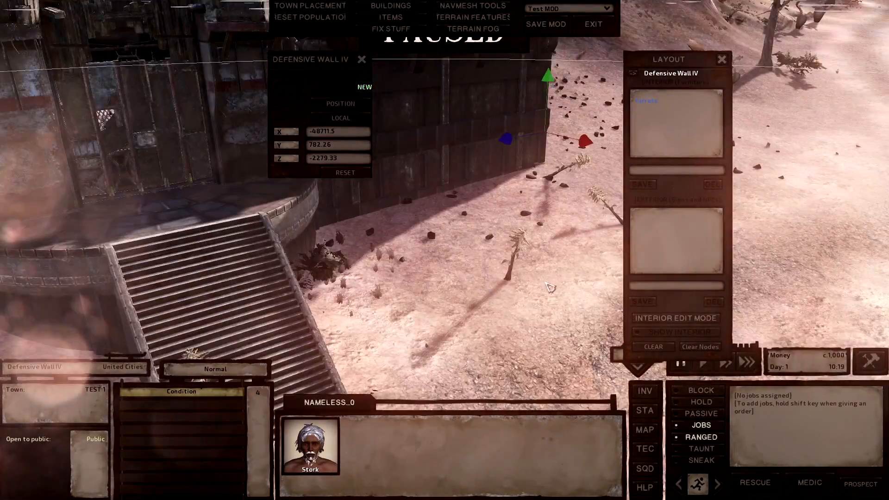
key("w")
scroll(603, 192, "down", 5)
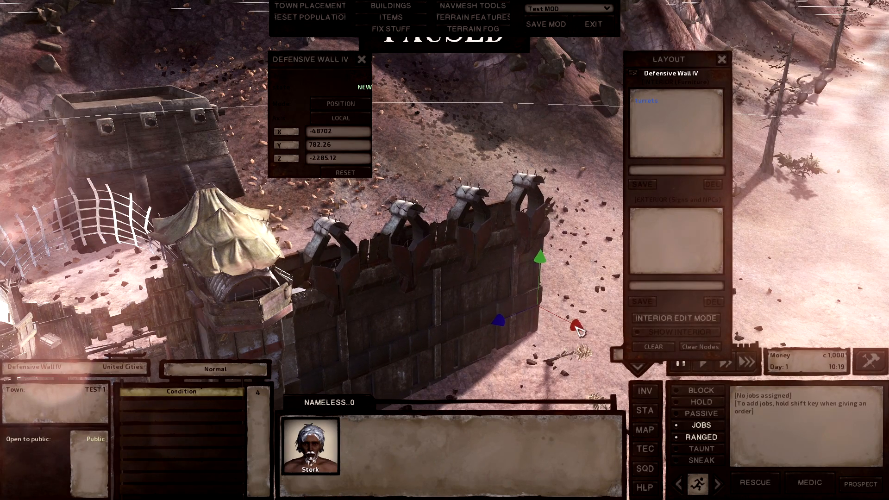
middle_click_drag(534, 335, 482, 331)
scroll(481, 331, "up", 5)
middle_click_drag(485, 331, 488, 330)
left_click_drag(818, 242, 796, 248)
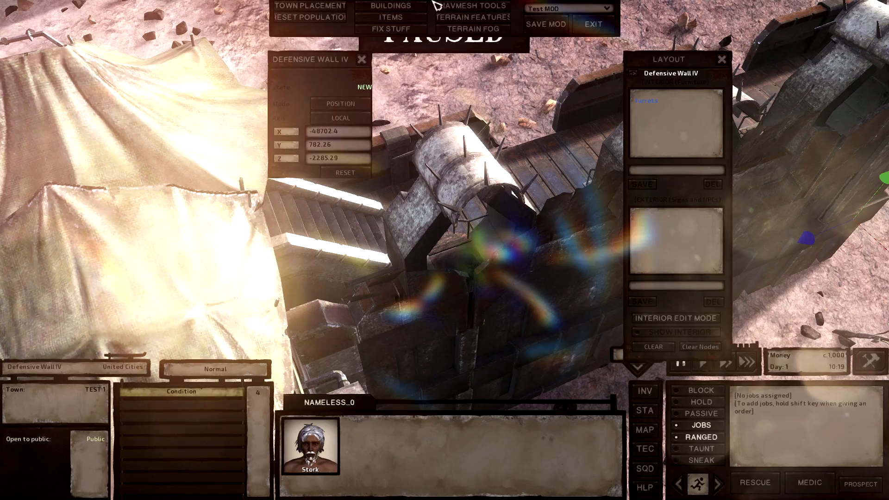
- Place a Defensive Wall Ramp IV from the WALLS category behind the wooden-turret-side wall, confirm it and leave building placement
left_click(388, 6)
scroll(423, 311, "down", 5)
key("a")
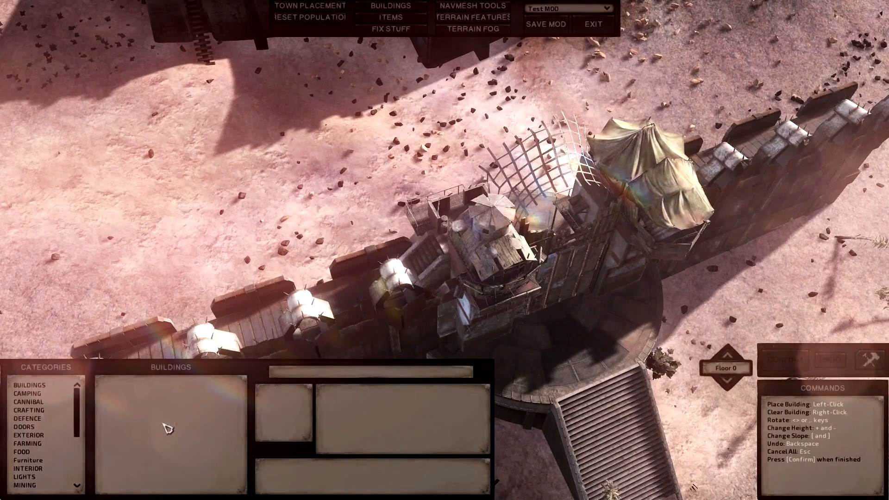
scroll(28, 443, "down", 4)
left_click(28, 434)
scroll(176, 433, "down", 5)
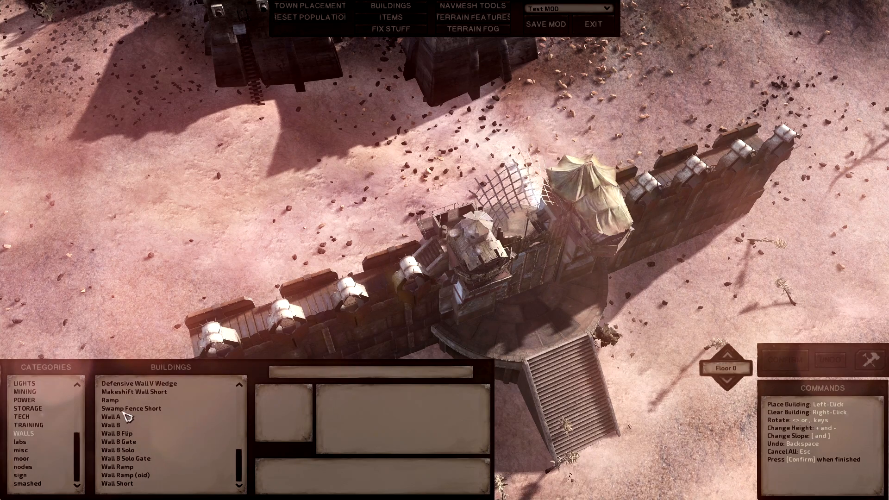
left_click(126, 400)
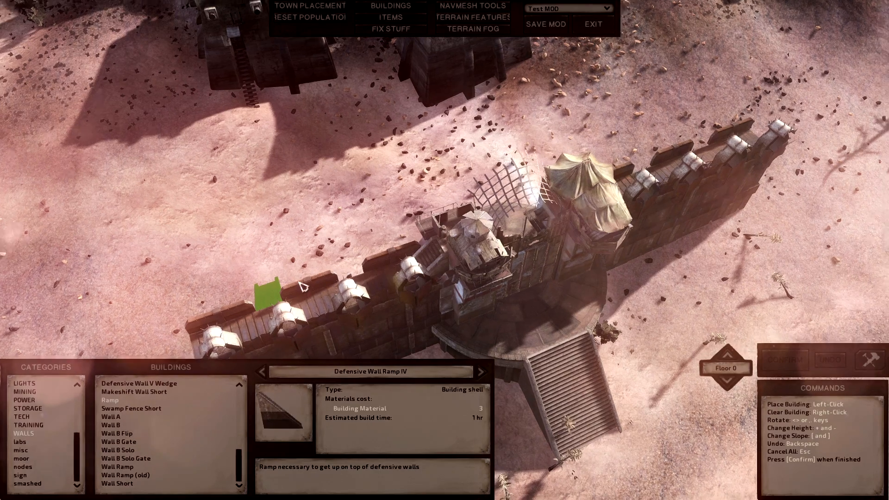
left_click(324, 281)
middle_click_drag(323, 281, 445, 37)
left_click(774, 359)
left_click(397, 3)
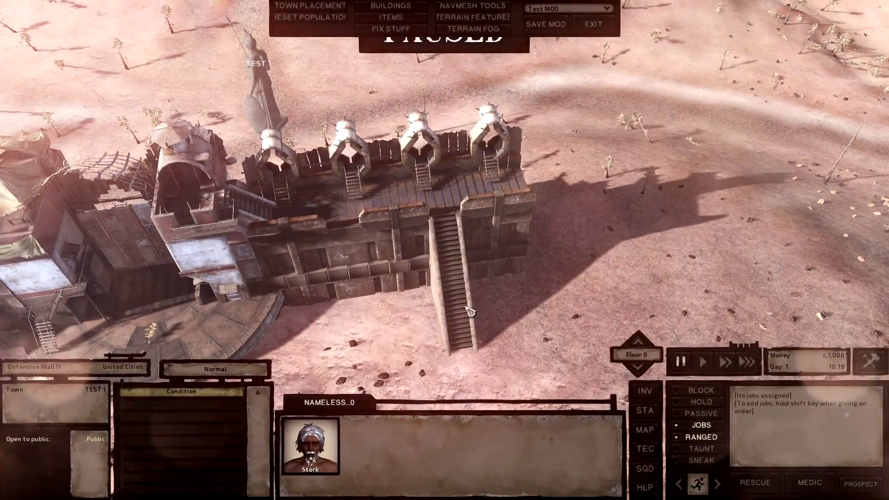
- Slide the selected Defensive Wall Ramp IV along its local axis towards the gate to X -48903.1, Z -2609.58
left_click(460, 327)
left_click(460, 355)
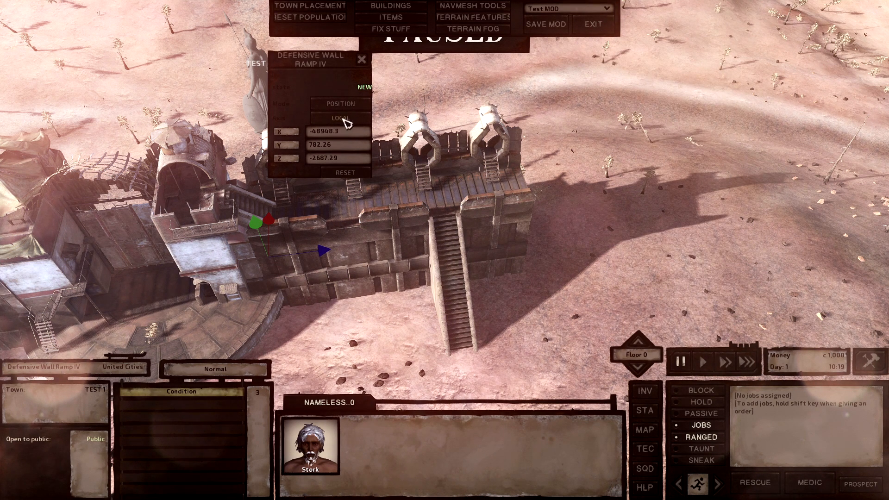
left_click_drag(324, 252, 240, 274)
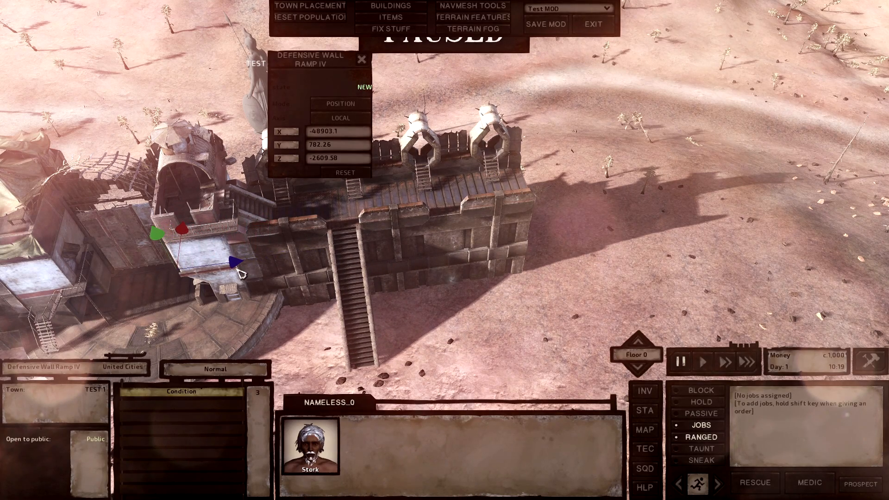
scroll(432, 291, "down", 5)
middle_click_drag(273, 284, 472, 208)
key("w")
scroll(472, 208, "up", 4)
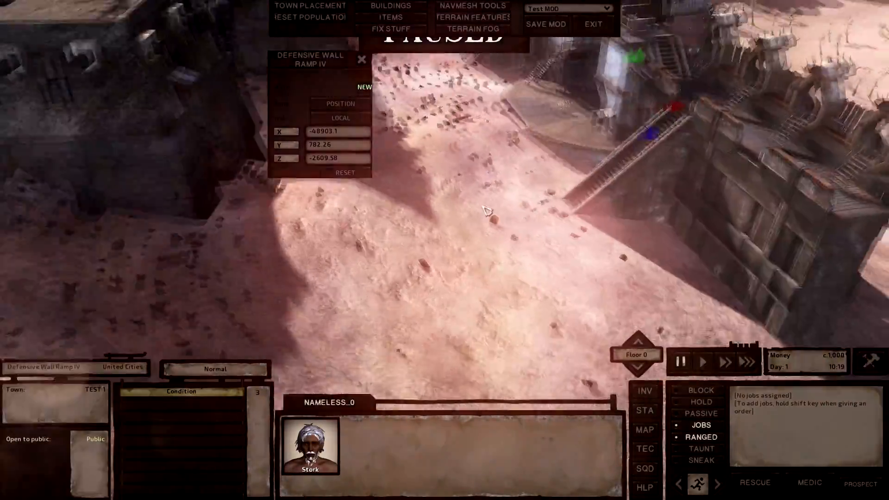
- Try to position a Harpoon Turret from the DEFENCE category on the walkway of the defensive wall beside the gate
left_click(380, 6)
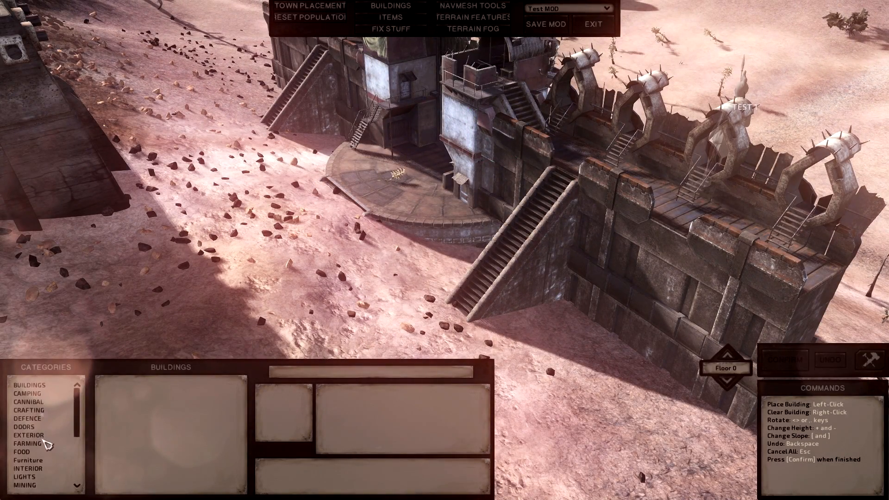
left_click(27, 418)
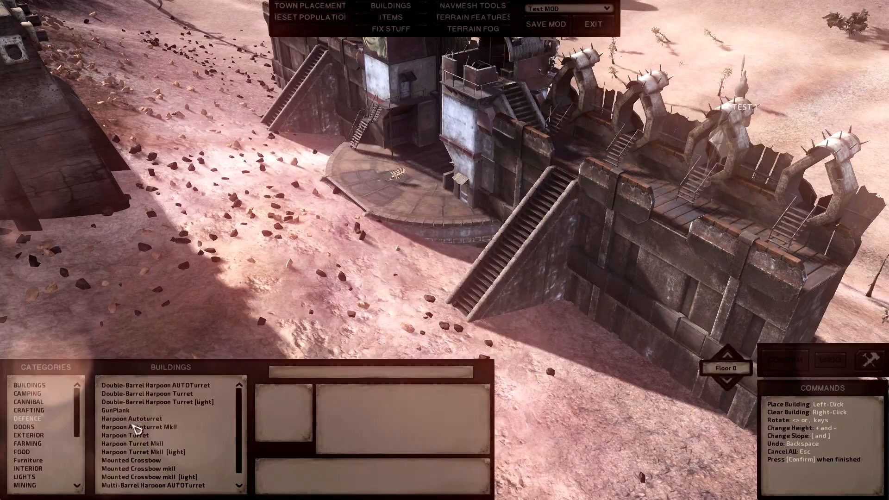
key("a")
key("w")
left_click(147, 436)
middle_click_drag(324, 316, 365, 241)
scroll(388, 241, "down", 2)
key("d")
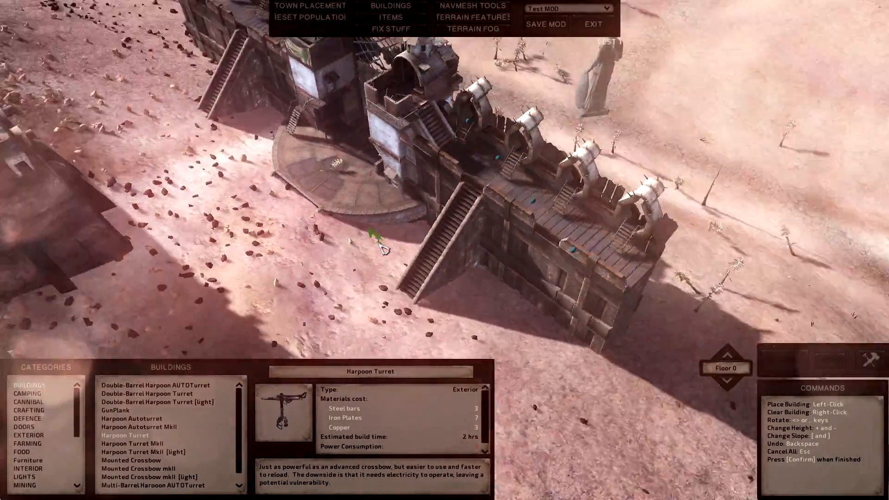
middle_click_drag(481, 255, 482, 256)
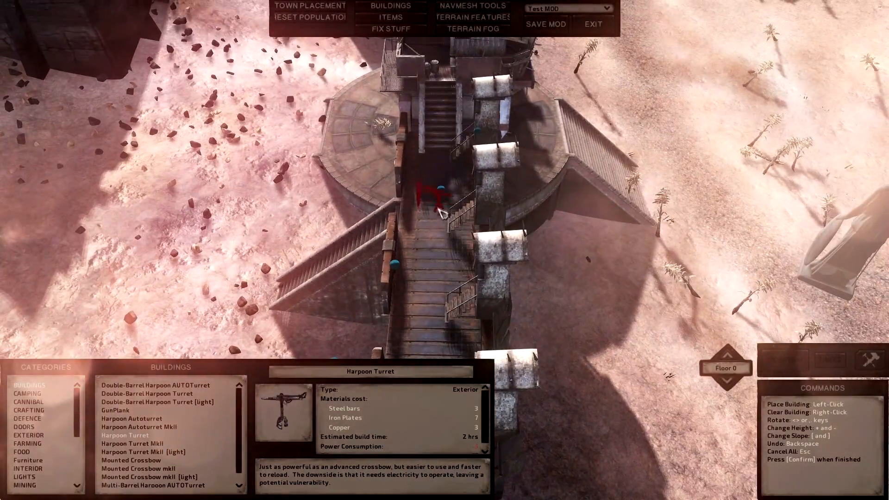
middle_click_drag(446, 196, 514, 231)
key("w")
scroll(455, 220, "down", 3)
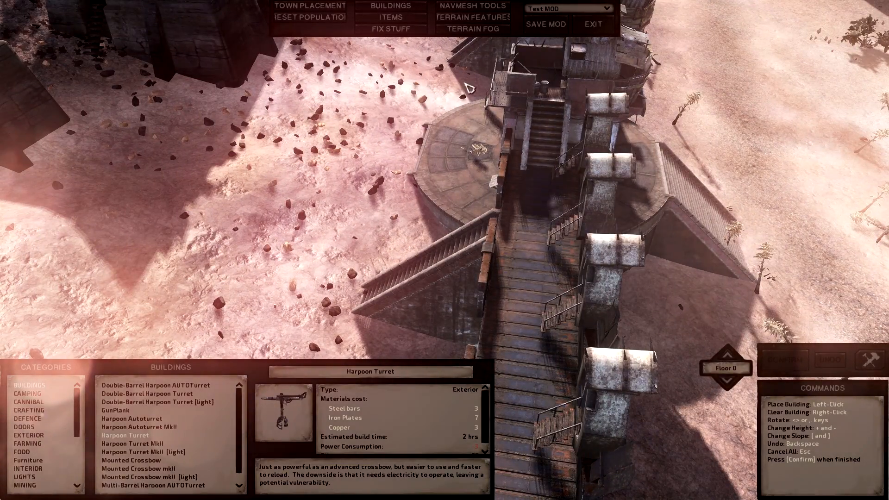
- Run the fix for broken building save data, save Test MOD and reload the game
key("w")
scroll(467, 65, "up", 3)
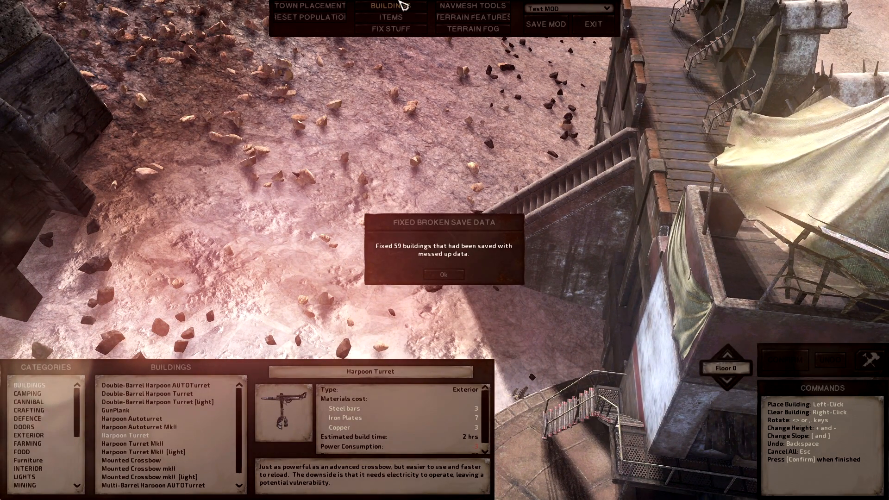
middle_click_drag(419, 158, 420, 156)
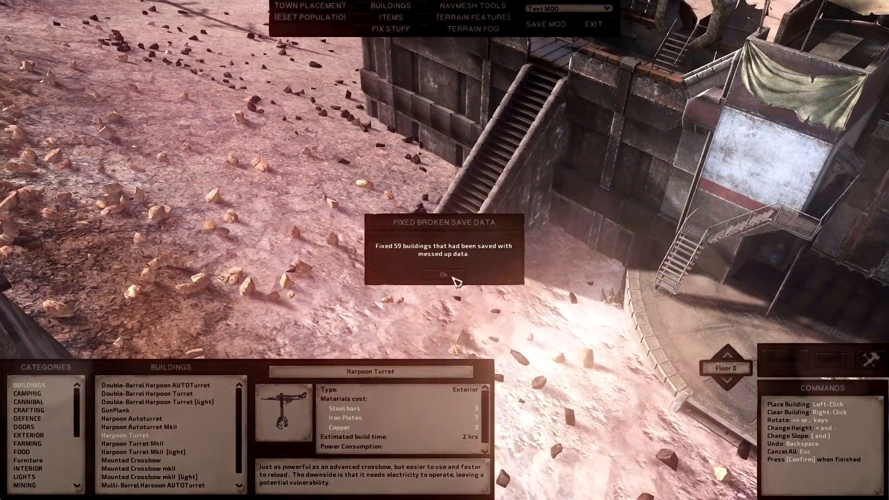
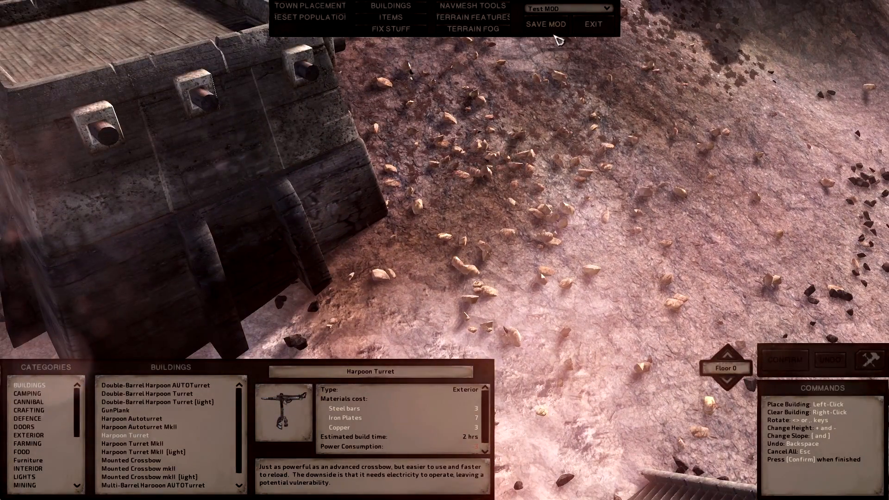
left_click(551, 32)
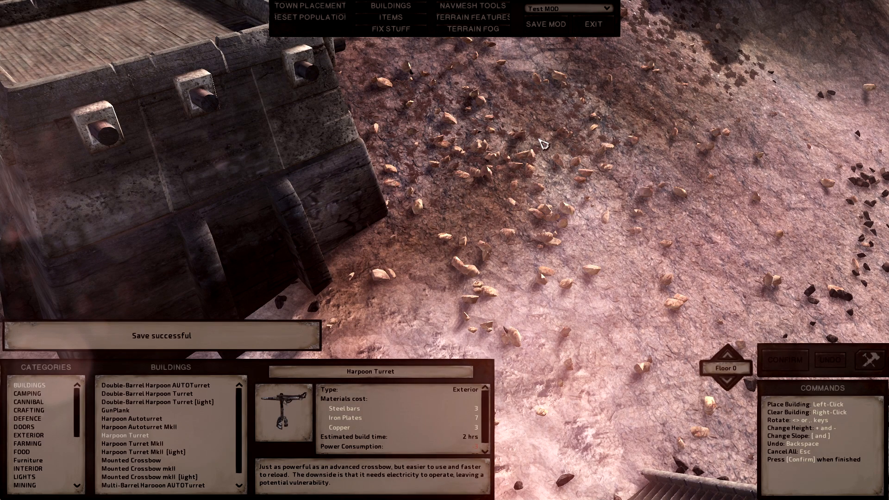
key("F9")
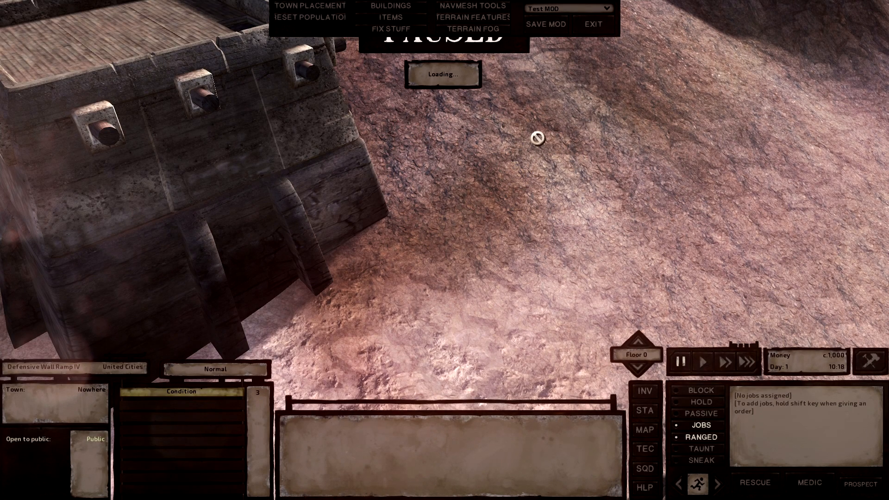
- Place two Harpoon Turrets from the DEFENCE category in neighbouring turret mounts on the defensive wall beside the gate
scroll(538, 138, "down", 3)
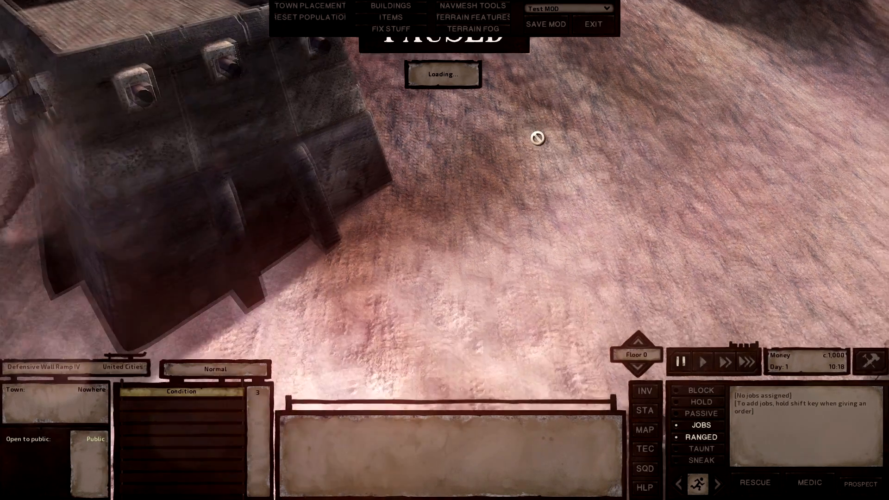
key("s")
key("s")
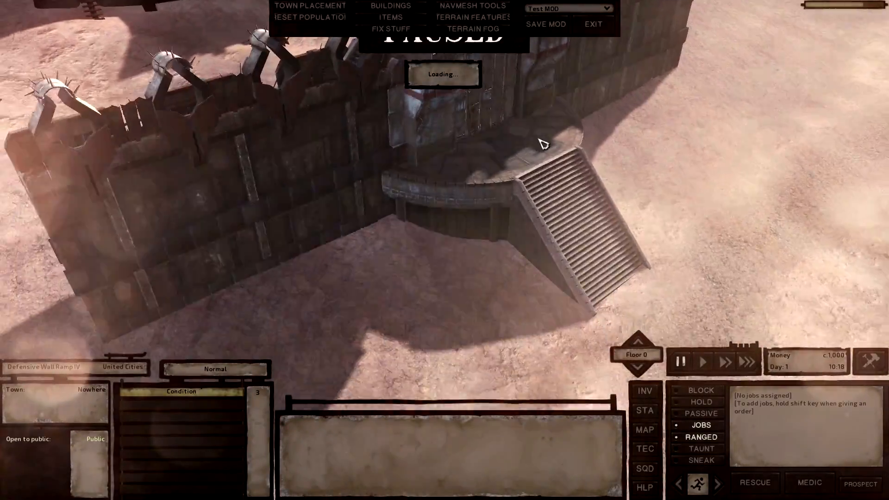
key("a")
key("s")
key("a")
key("w")
scroll(452, 200, "down", 2)
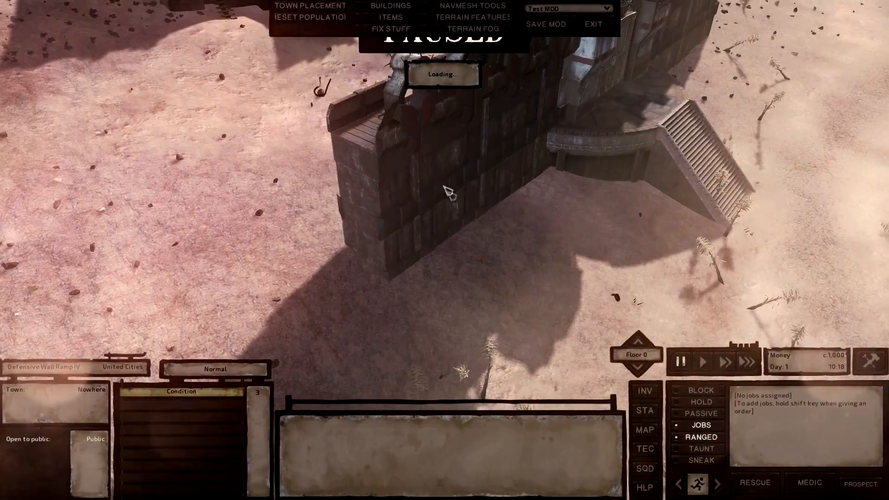
left_click(390, 5)
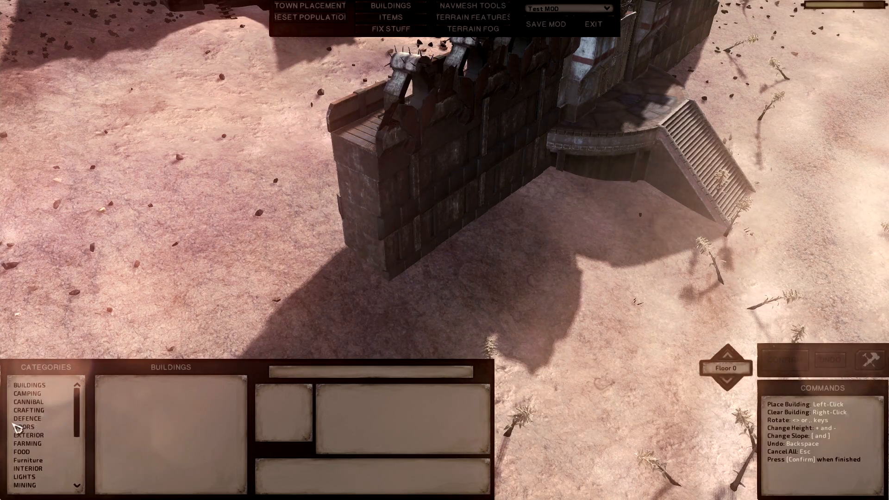
left_click(33, 418)
left_click(148, 436)
middle_click_drag(321, 288, 492, 225)
scroll(492, 225, "up", 2)
left_click(526, 231)
left_click(472, 164)
middle_click_drag(472, 164, 389, 168)
key("d")
scroll(443, 175, "up", 1)
middle_click_drag(442, 175, 365, 282)
scroll(365, 282, "up", 2)
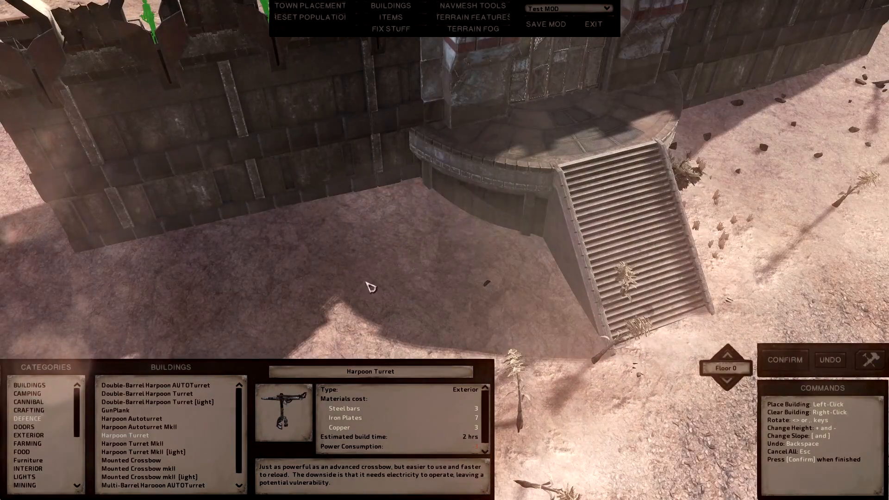
- Place a Searchlight from the LIGHTS category on the front of the gate tower, confirm the placements and leave building placement
left_click(38, 476)
scroll(168, 429, "down", 3)
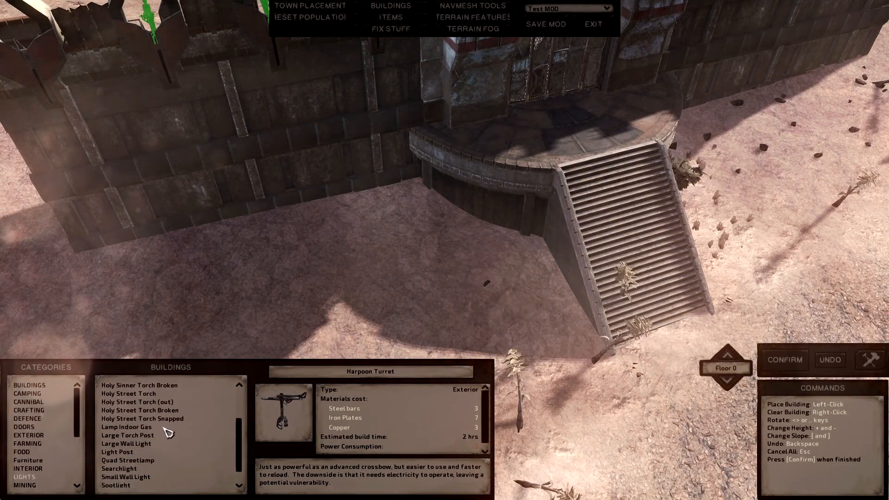
left_click(130, 458)
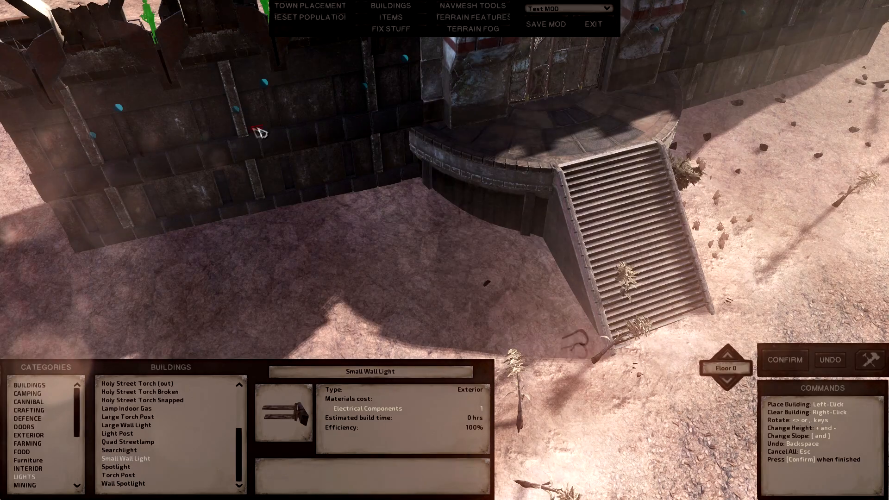
scroll(138, 117, "down", 3)
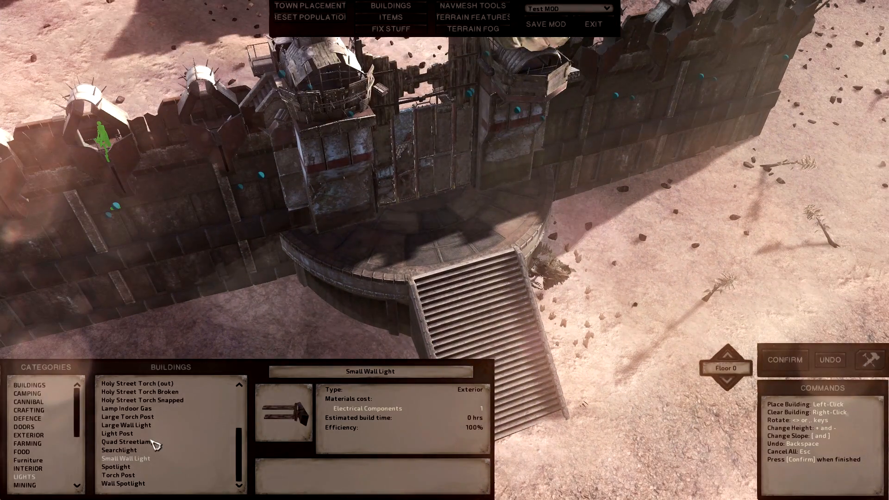
left_click(130, 450)
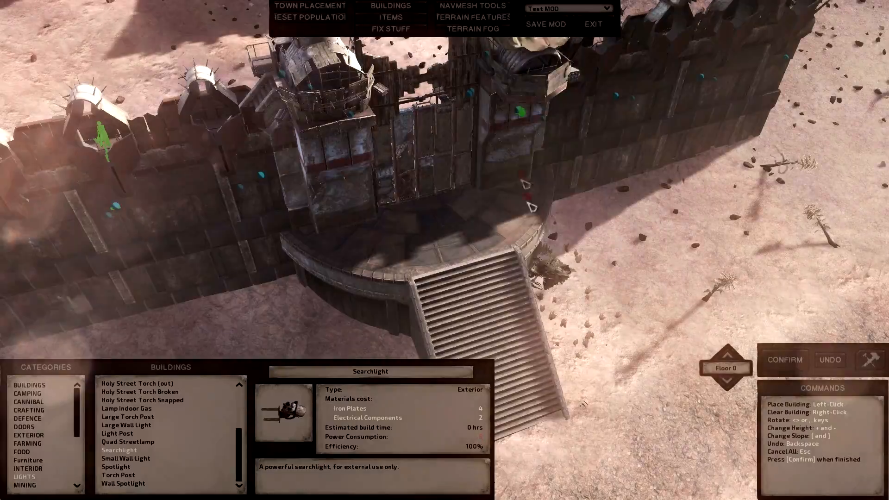
key("w")
left_click(782, 359)
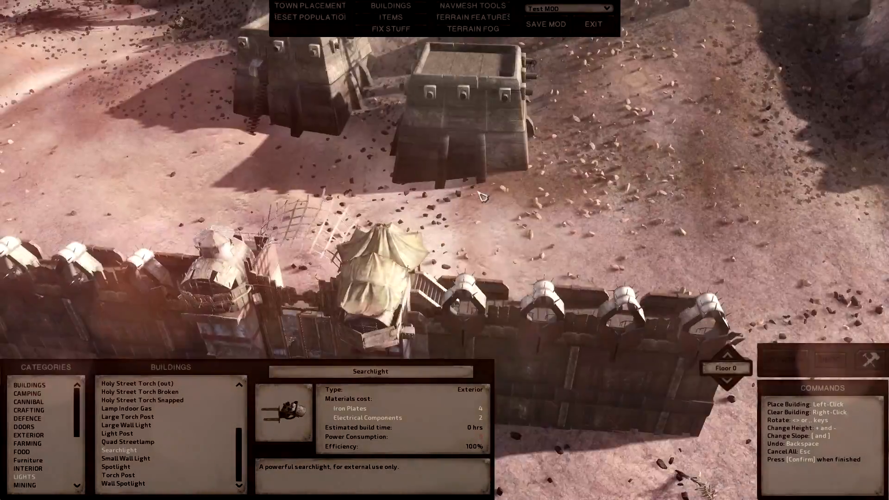
key("a")
key("s")
left_click(397, 4)
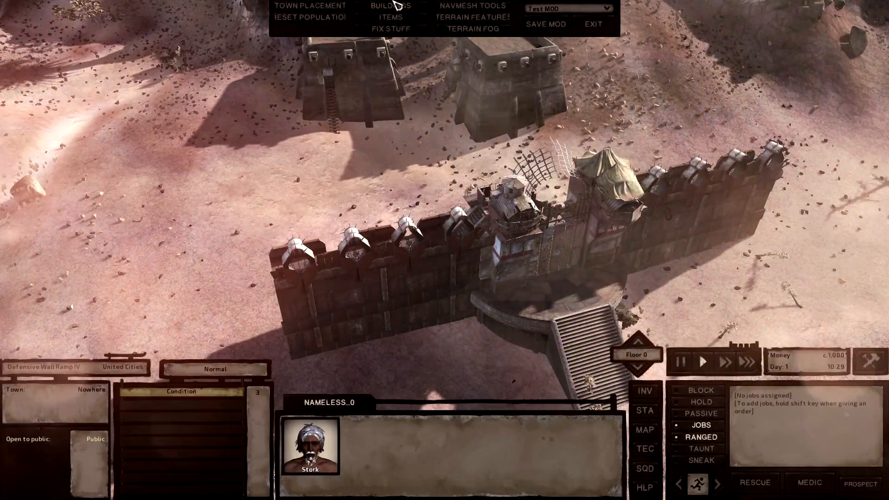
left_click(405, 6)
key("w")
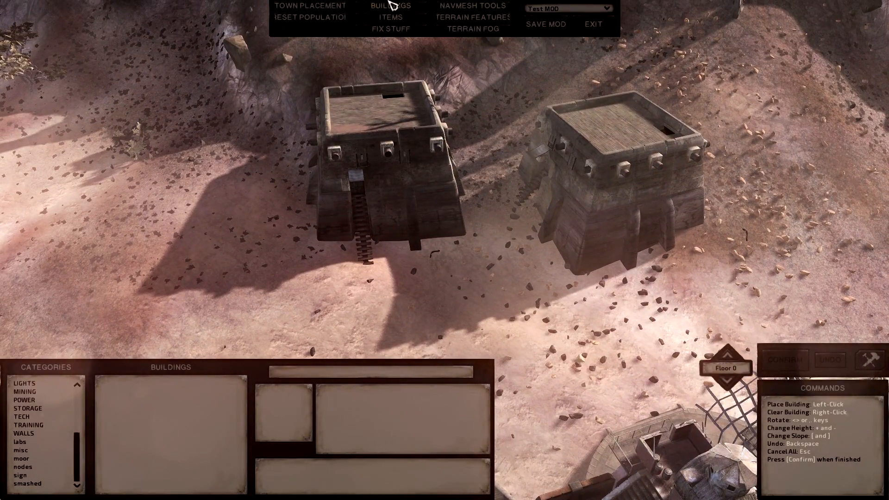
left_click(388, 2)
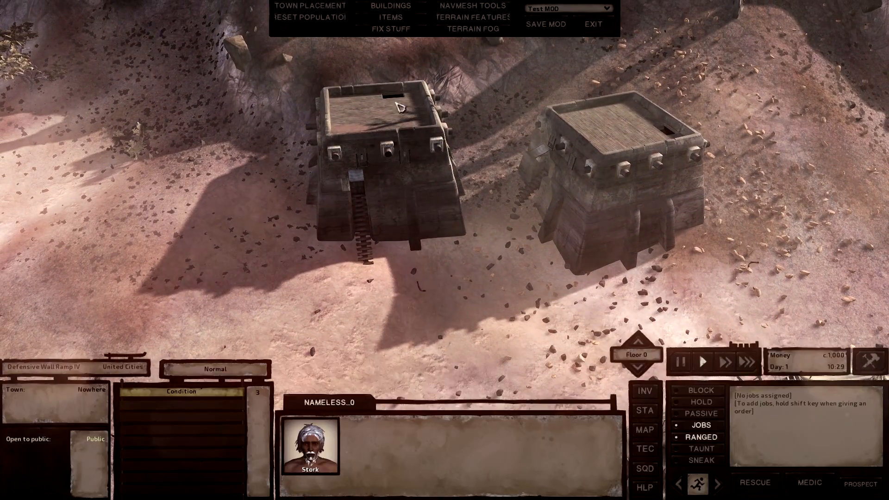
- Compare the positions of the two Storm Houses and lower the one at X -48497.7 to Y 878.274
key("w")
key("e")
left_click(424, 215)
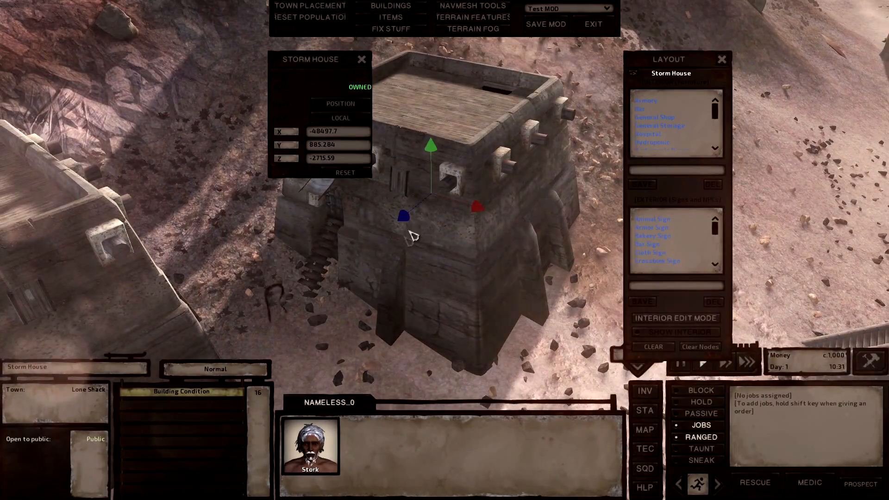
key("a")
key("q")
key("s")
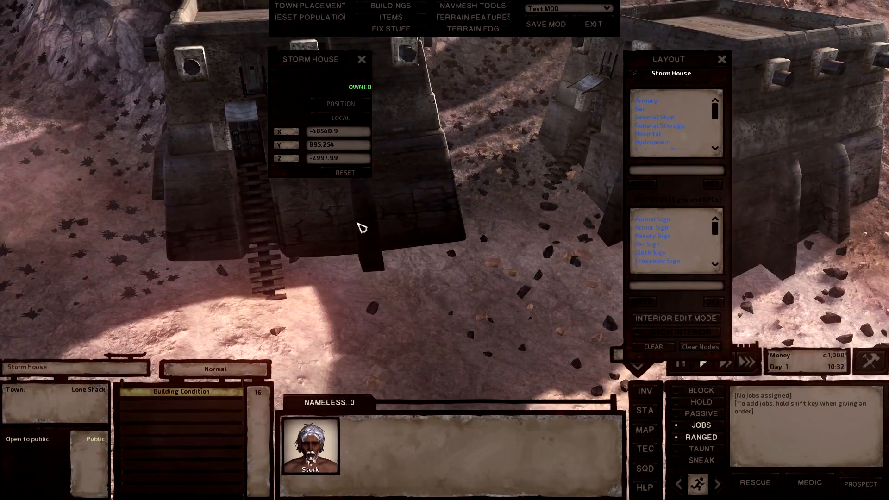
left_click(357, 221)
key("w")
left_click_drag(189, 135, 202, 186)
key("d")
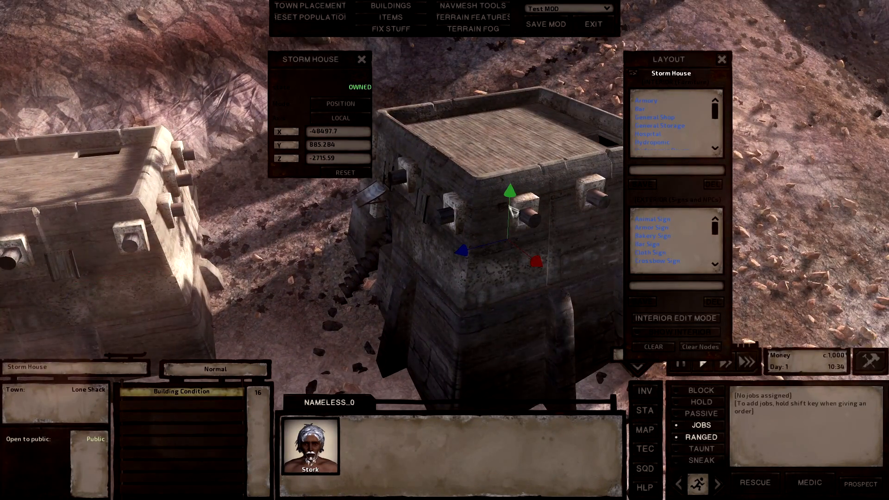
left_click_drag(509, 197, 513, 209)
key("e")
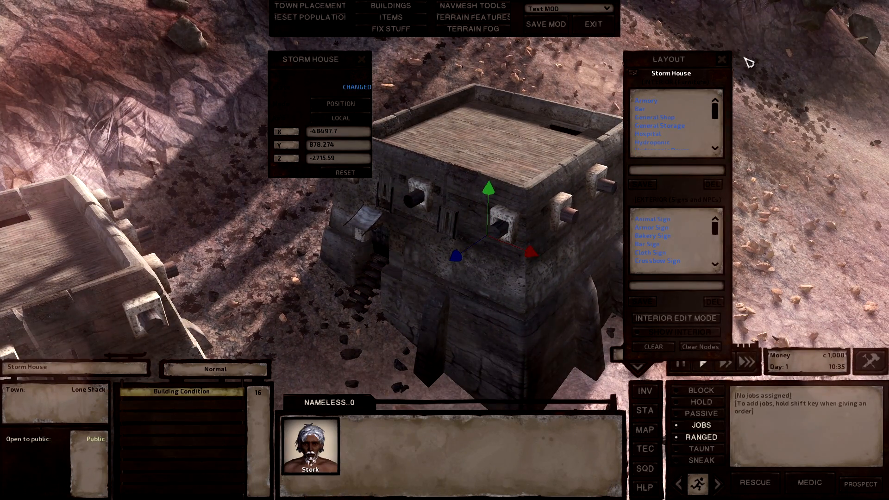
- Move the Storm House's Layout and position windows apart, browse the available interior layouts and examine the building from several sides
left_click_drag(681, 63, 464, 96)
left_click_drag(317, 67, 826, 19)
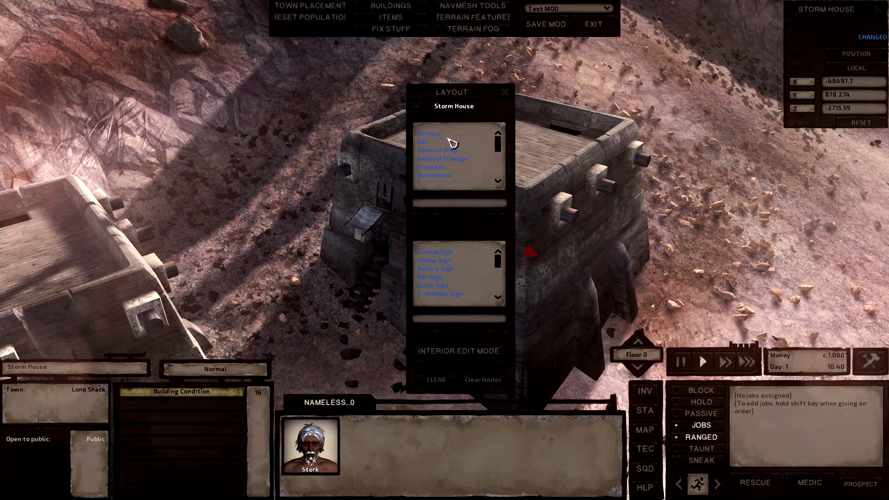
scroll(449, 144, "up", 4)
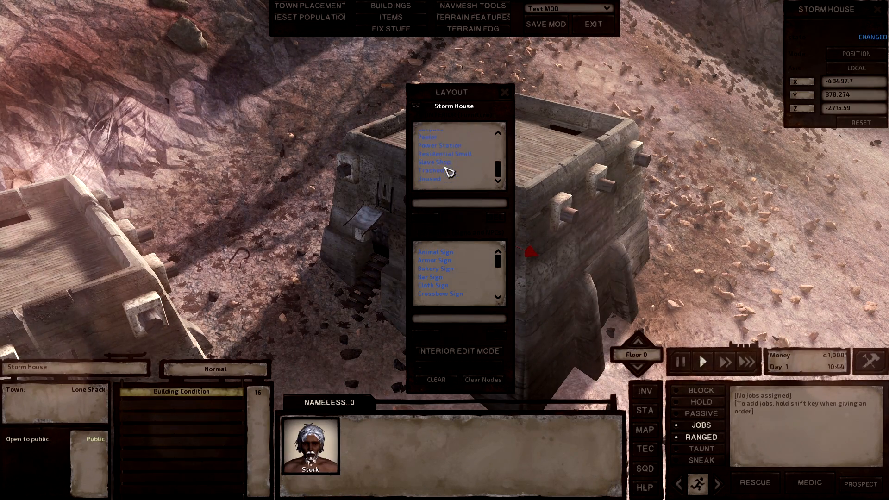
scroll(442, 160, "up", 5)
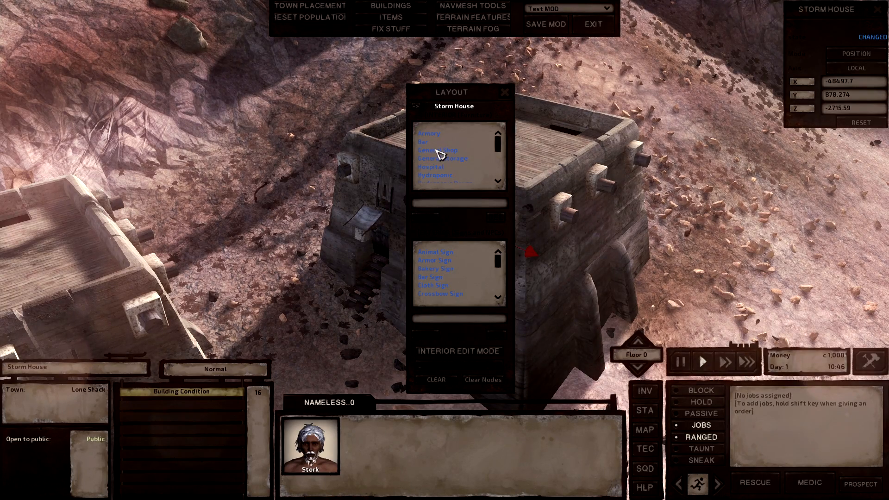
key("e")
key("d")
key("w")
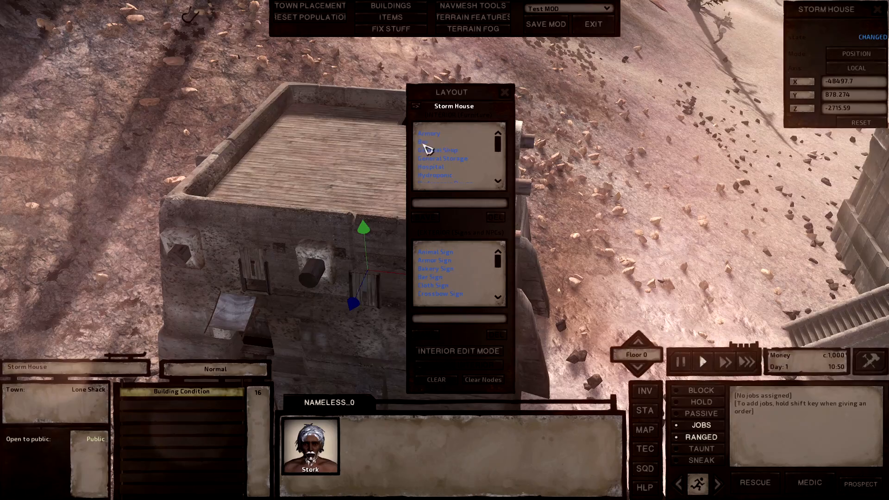
mouse_move(389, 155)
middle_mouse_down()
mouse_move(371, 162)
mouse_move(379, 162)
middle_mouse_up()
key("d")
key("w")
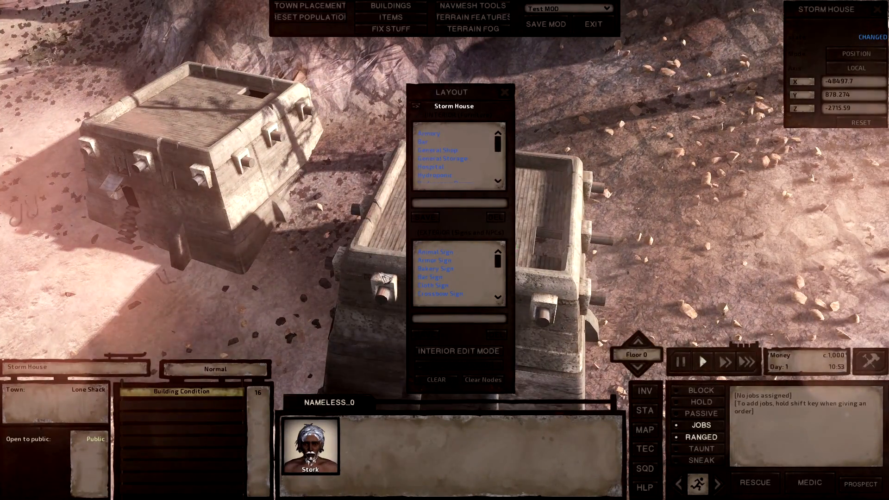
- Leave the Storm House and choose the L-House from the BUILDINGS category for placement
middle_click_drag(330, 233, 337, 234)
key("s")
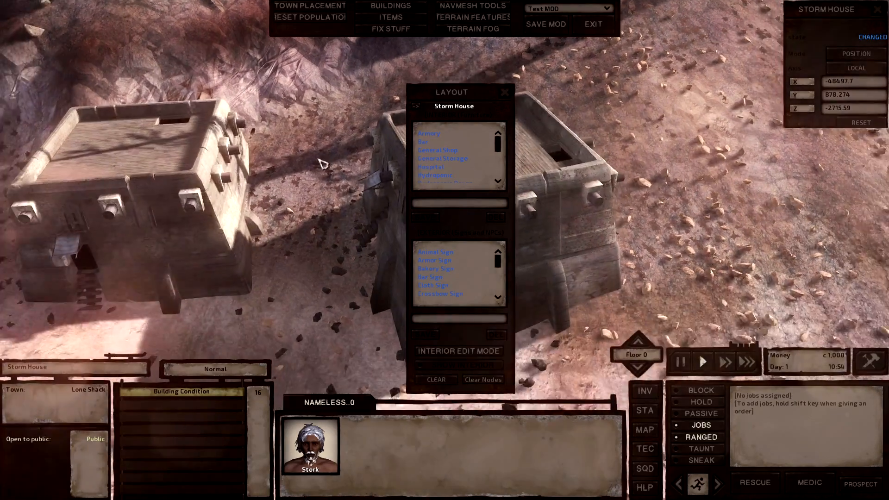
key("d")
left_click(376, 5)
left_click(32, 386)
scroll(182, 434, "down", 5)
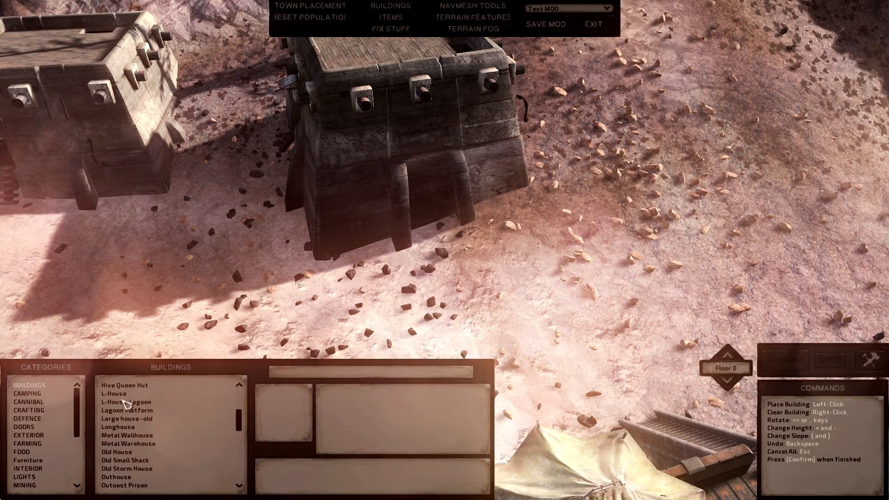
left_click(114, 394)
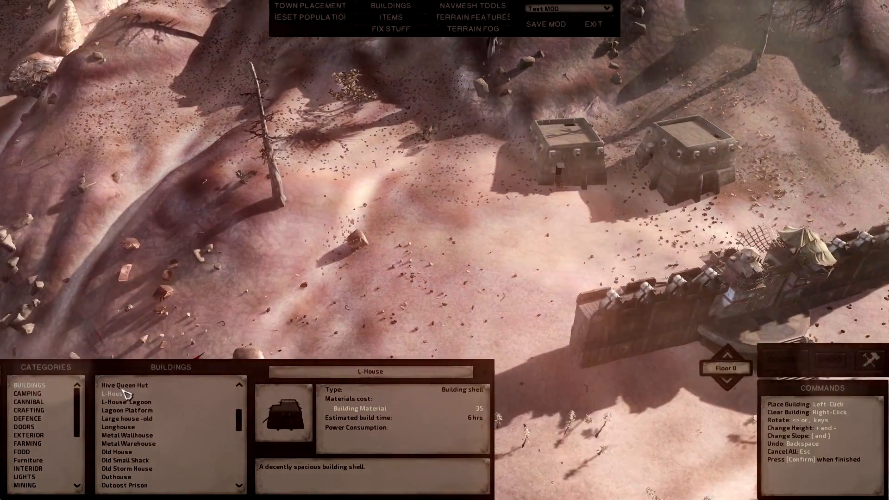
- Place the L-House, rotated so its entrance stairs face the defensive wall, on the open ground beside the Storm Houses and confirm it
key("a")
left_click(122, 388)
left_click(125, 393)
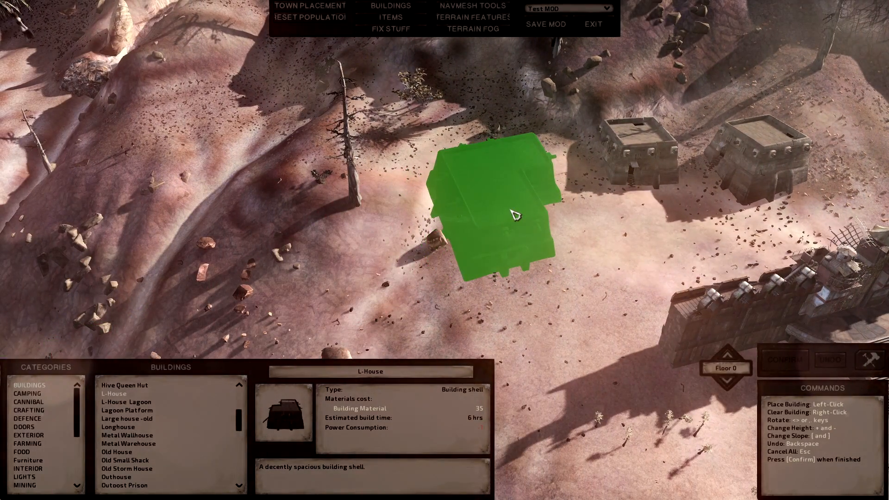
left_click(515, 215)
key("period")
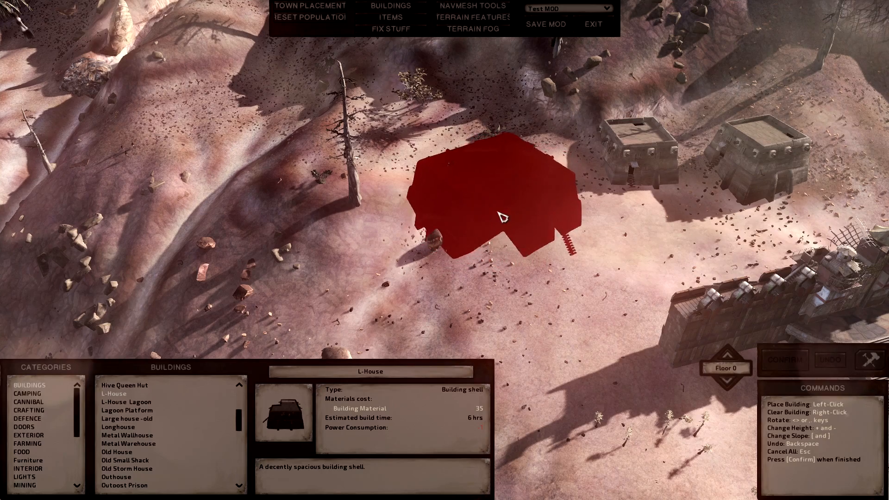
left_click(499, 213)
left_click(788, 361)
scroll(439, 176, "up", 5)
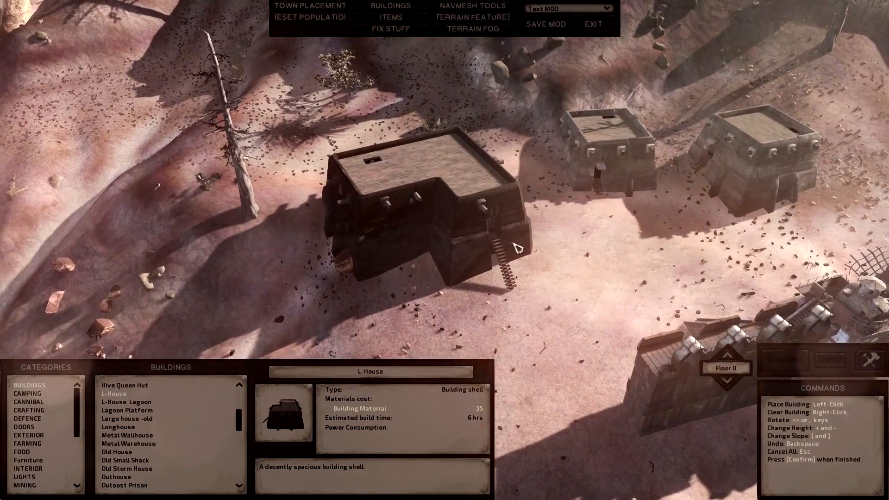
- Select the new L-House and lower it into the ground to Y 838.431
left_click(439, 176)
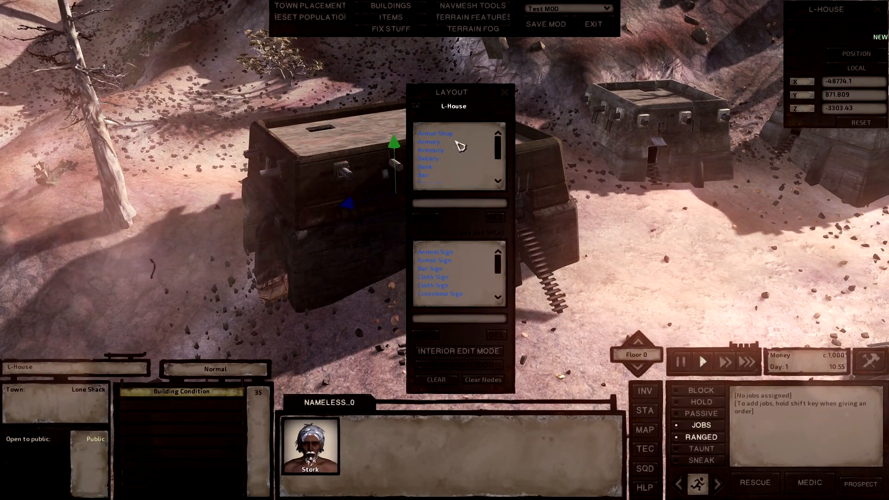
left_click_drag(396, 147, 397, 174)
key("d")
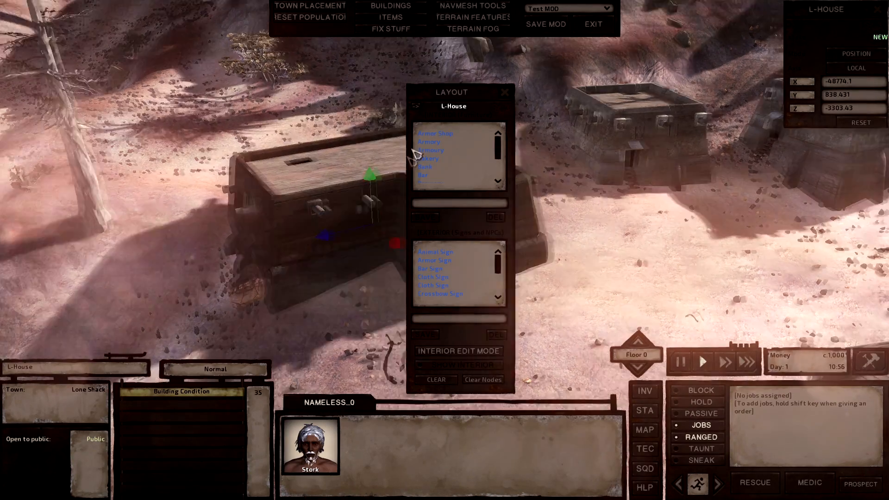
left_click(403, 6)
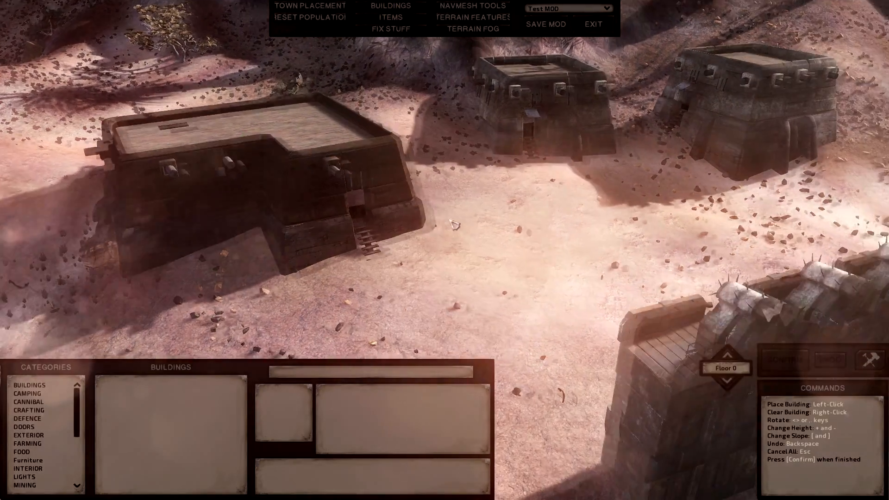
scroll(453, 224, "down", 4)
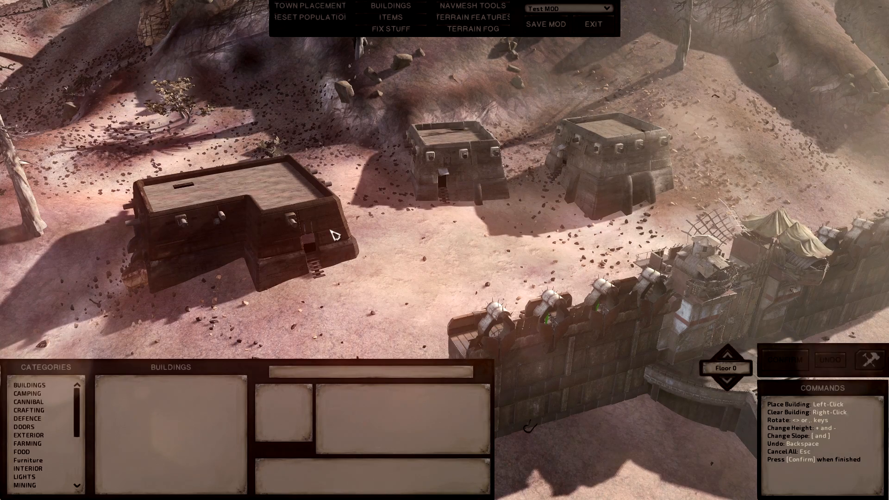
left_click(378, 5)
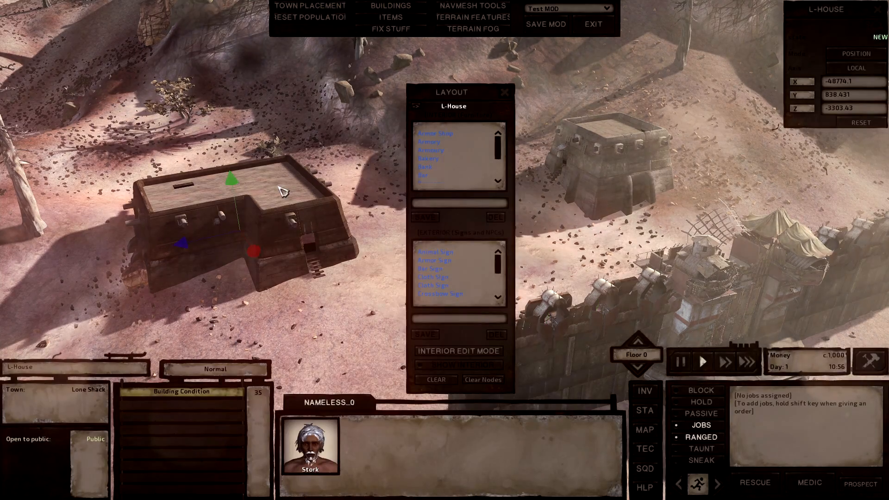
- Look through the interior layouts available for the L-House
scroll(370, 197, "down", 2)
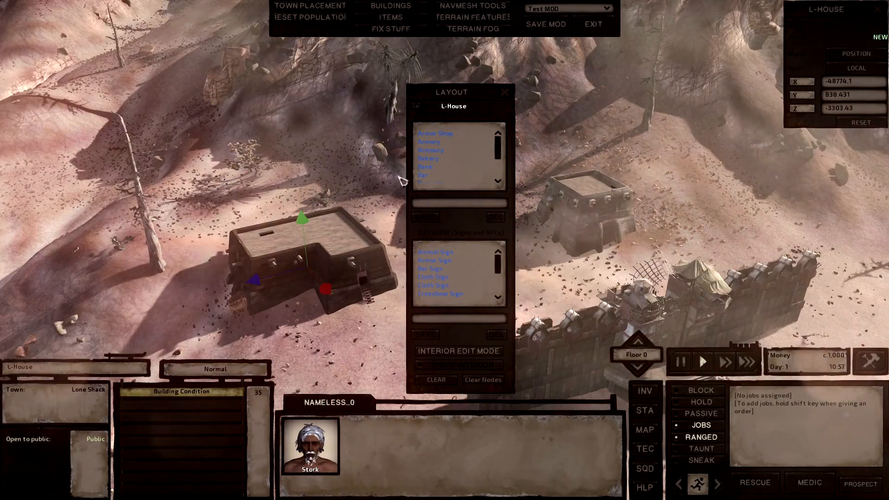
scroll(451, 157, "down", 3)
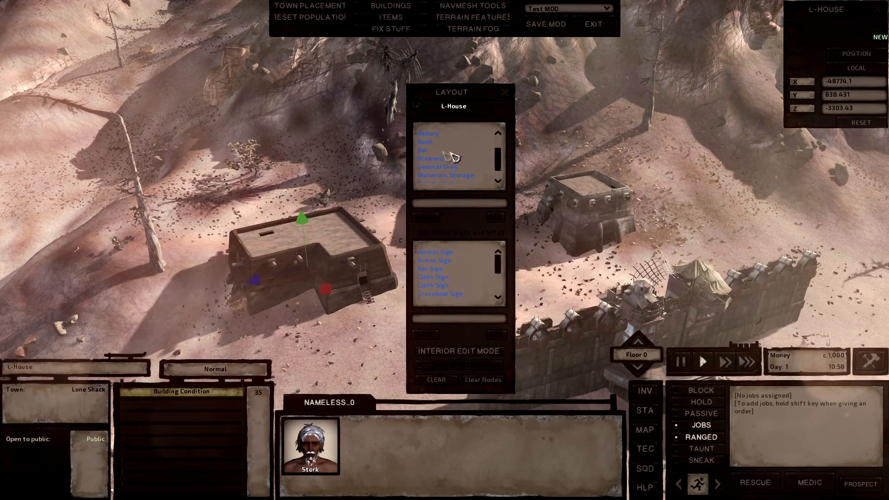
scroll(329, 211, "up", 4)
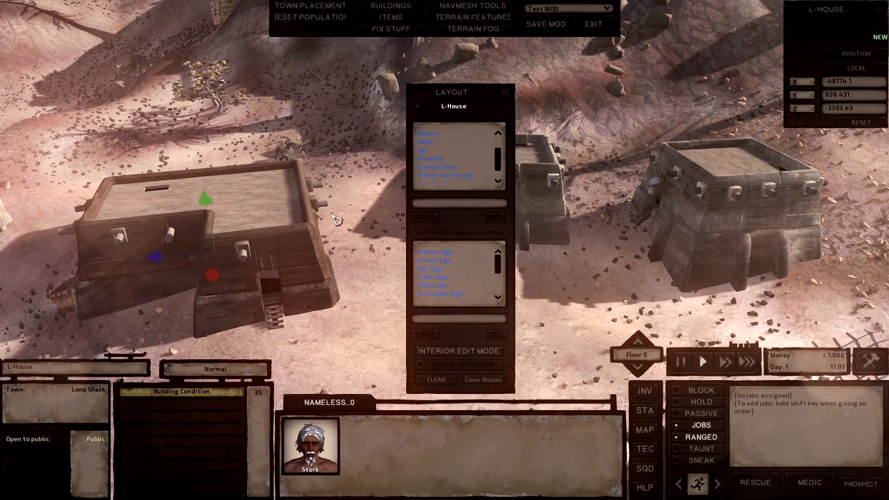
- Pause the game and switch to File Explorer
key("space")
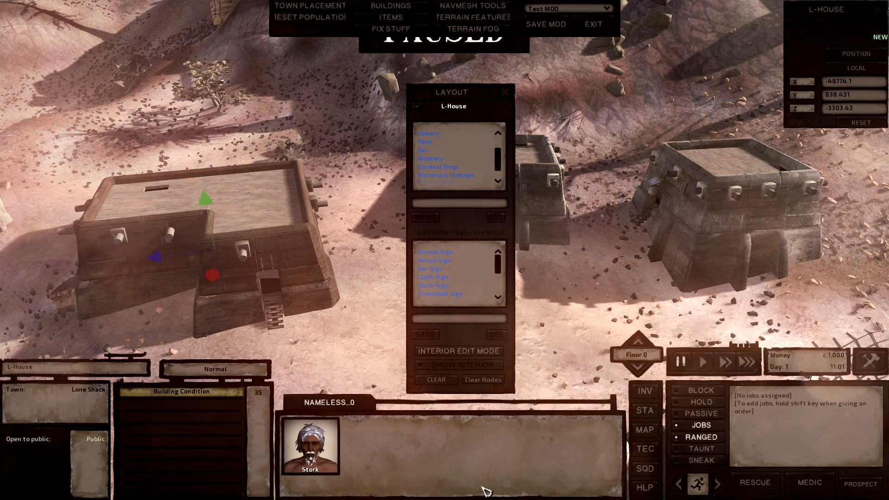
key("alt+Tab")
key("Tab")
key("Tab")
key("Tab")
key("Tab")
key("Tab")
key("Tab")
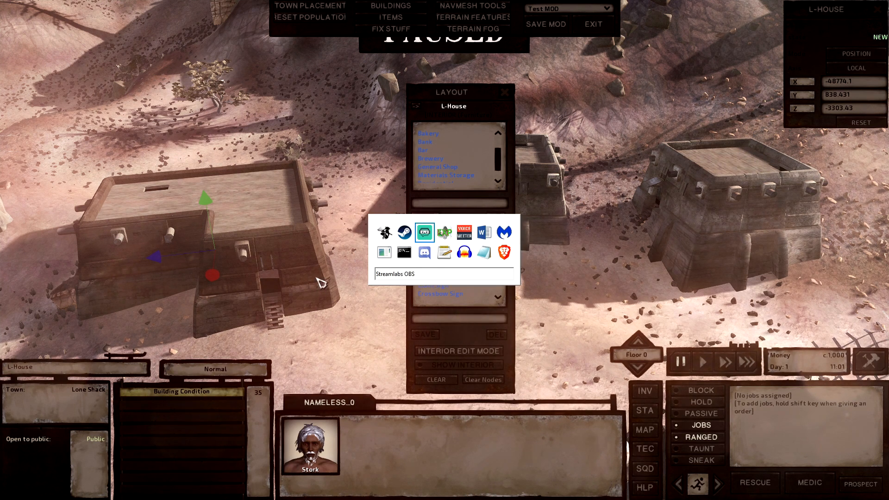
key("Tab")
key("Tab")
key("Tab")
key("Tab")
key("Escape")
key("alt+Tab")
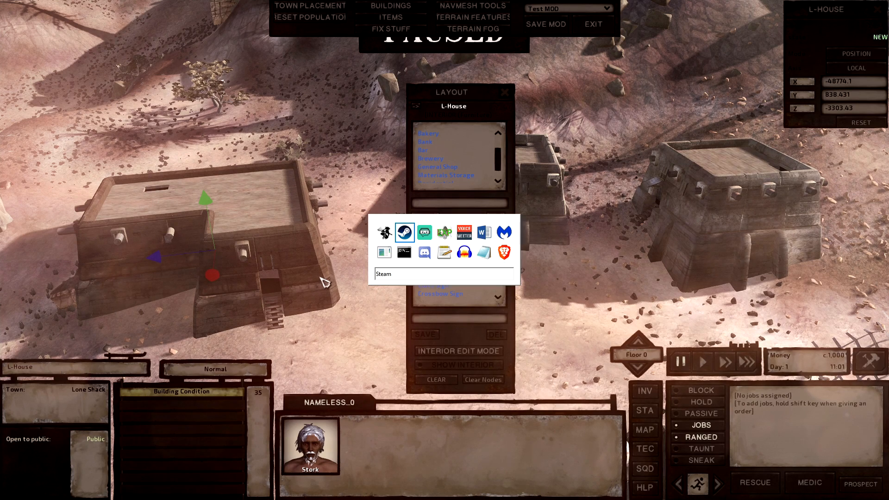
key("super")
left_click(261, 491)
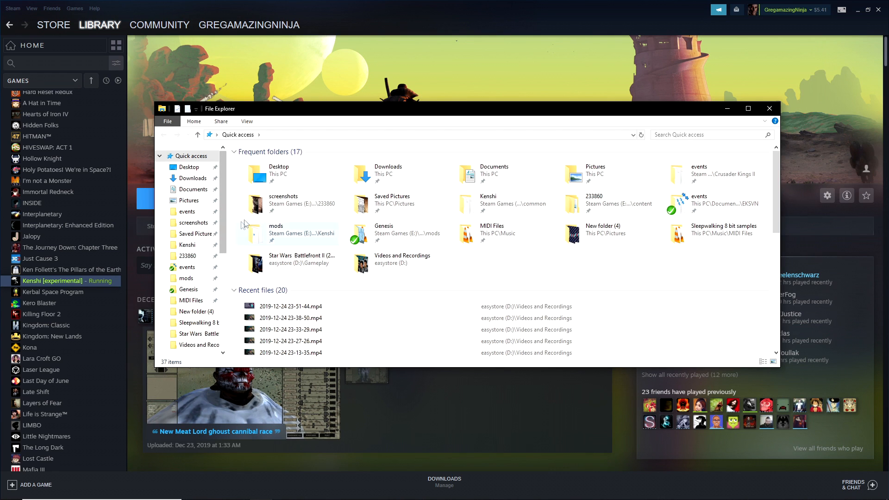
- Launch the Forgotten Construction Set from the Kenshi game folder and load the data files with Test MOD.mod as the active mod
left_click(189, 246)
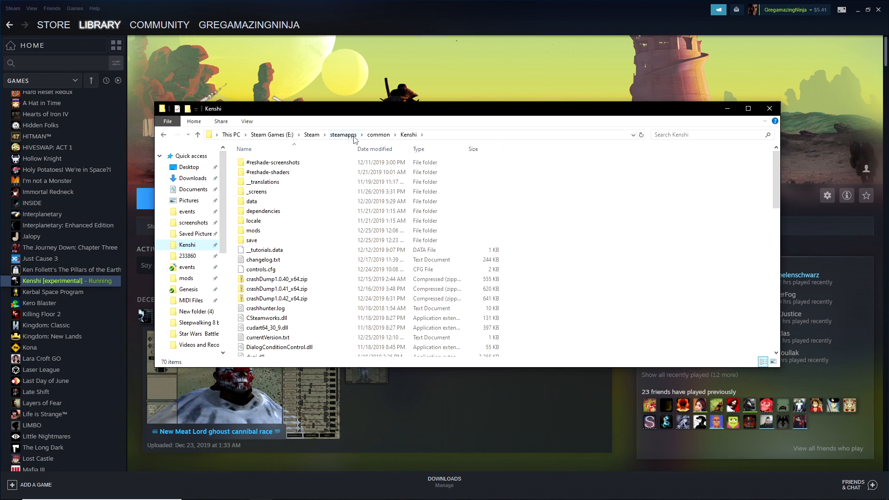
scroll(241, 227, "down", 10)
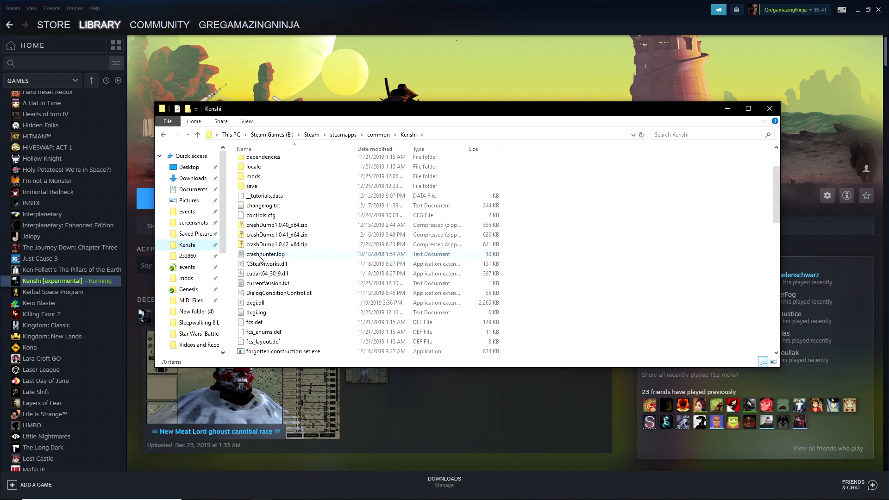
double_click(271, 169)
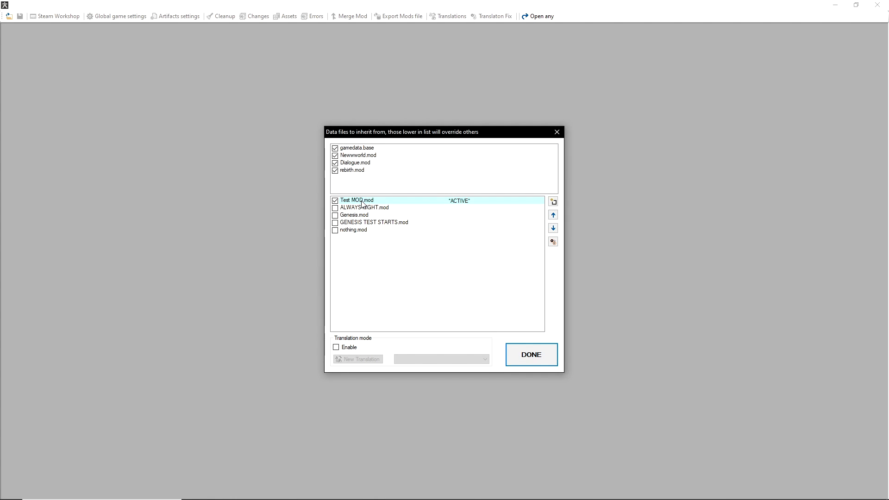
left_click(363, 204)
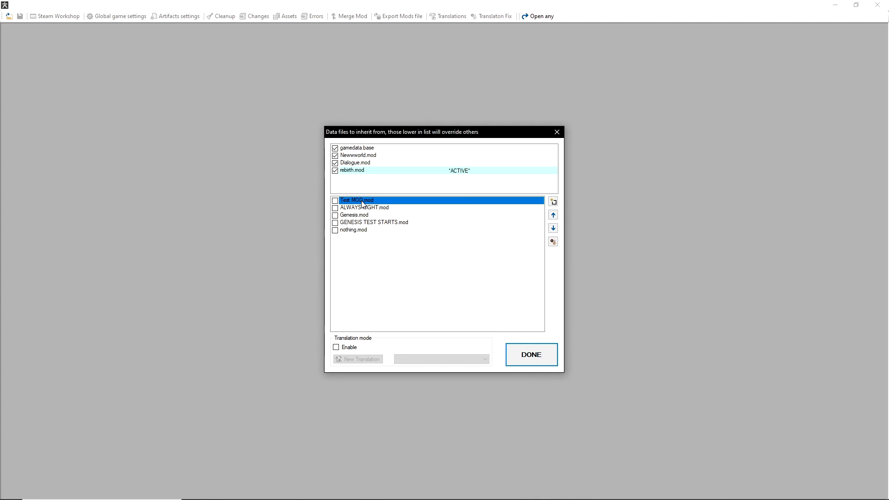
left_click(517, 345)
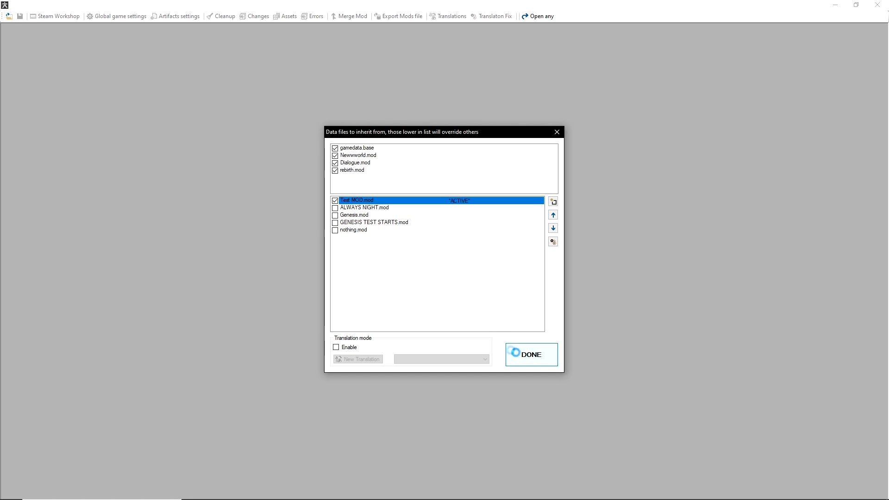
- Filter the Towns list by "Test" and open the properties of the town TEST 1
left_click(23, 94)
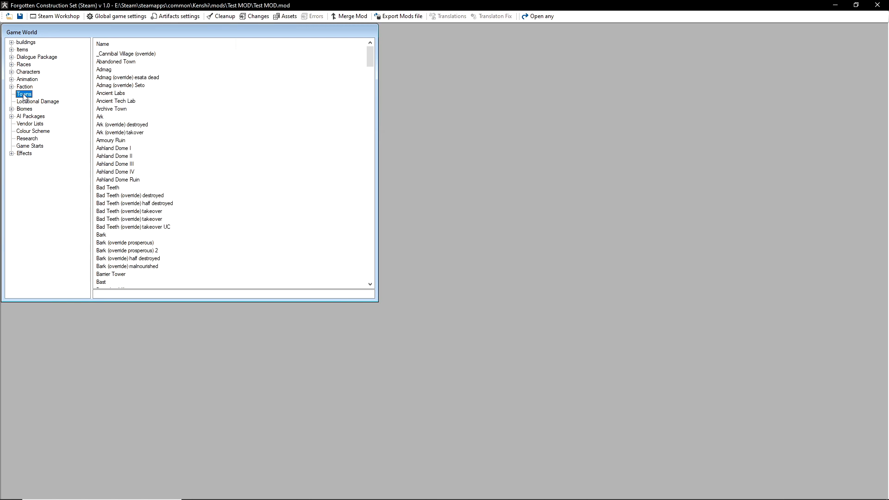
left_click(176, 295)
type("Test")
left_click(136, 55)
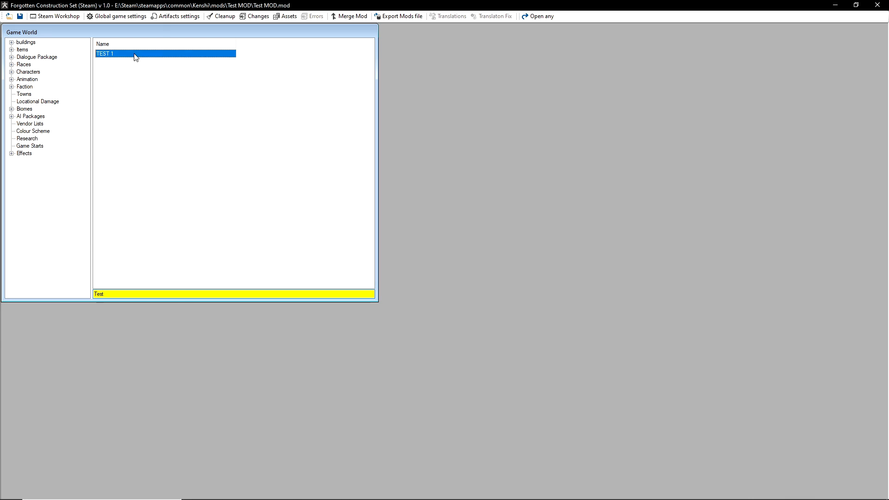
double_click(136, 55)
- Reduce the Forgotten Construction Set to a smaller window over the game and place it beside the L-House's Layout window
left_click_drag(234, 4, 424, 108)
left_click(606, 490)
key("alt+Tab")
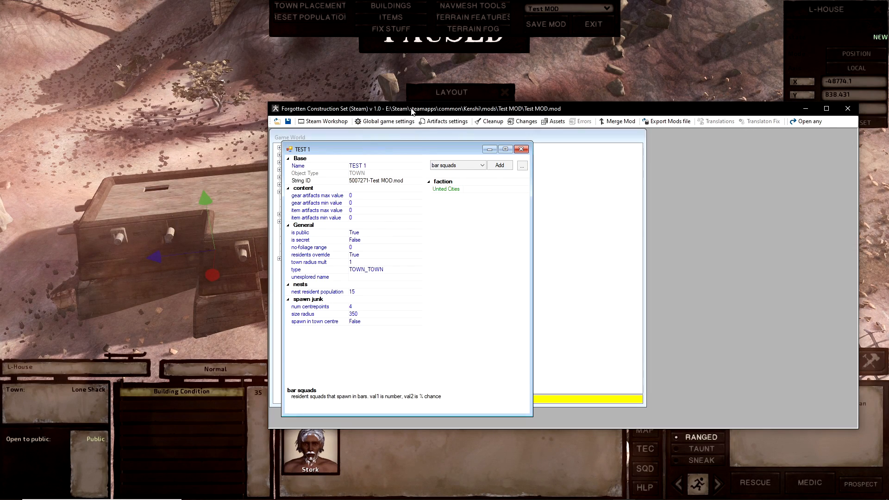
left_click_drag(412, 111, 665, 90)
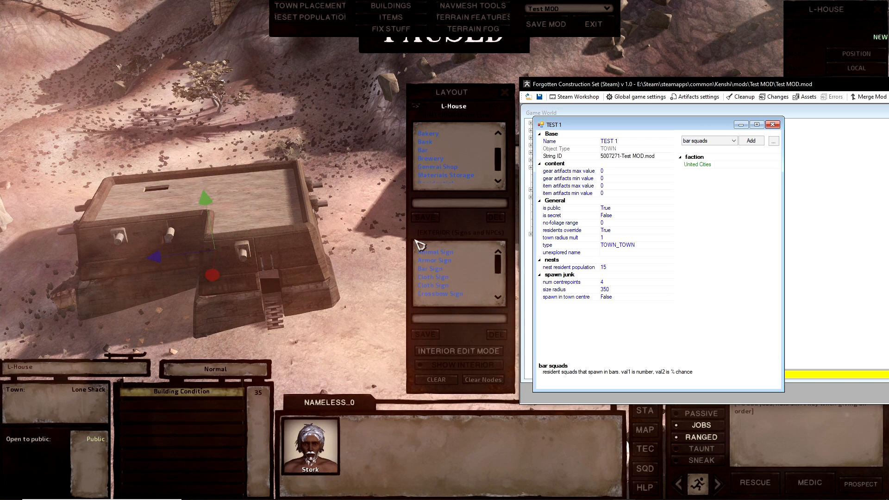
- Choose residents as TEST 1's reference type and rearrange the editor and the game's Layout window so both are fully visible
left_click(712, 142)
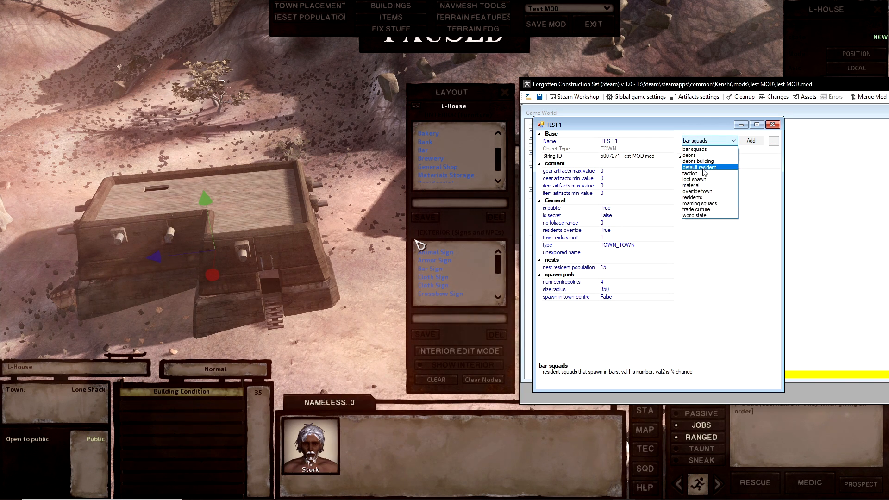
left_click(718, 198)
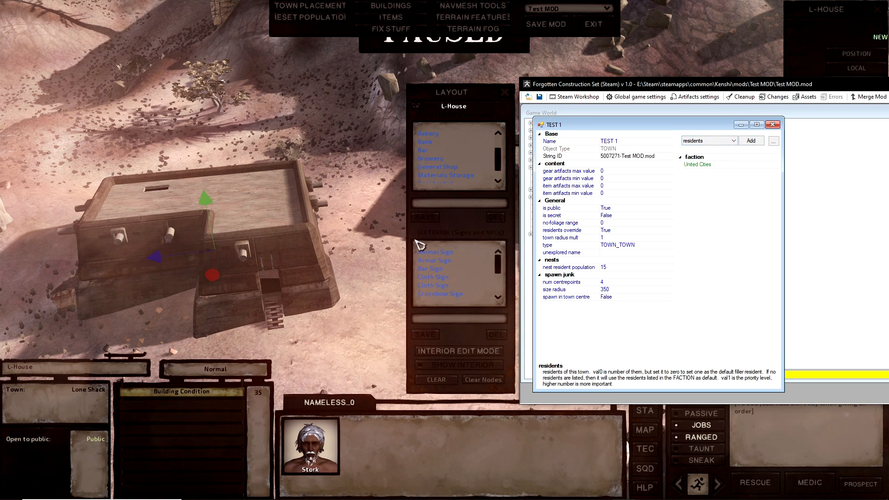
left_click(415, 240)
middle_click_drag(294, 236, 460, 89)
left_click_drag(461, 90, 703, 42)
key("alt+Tab")
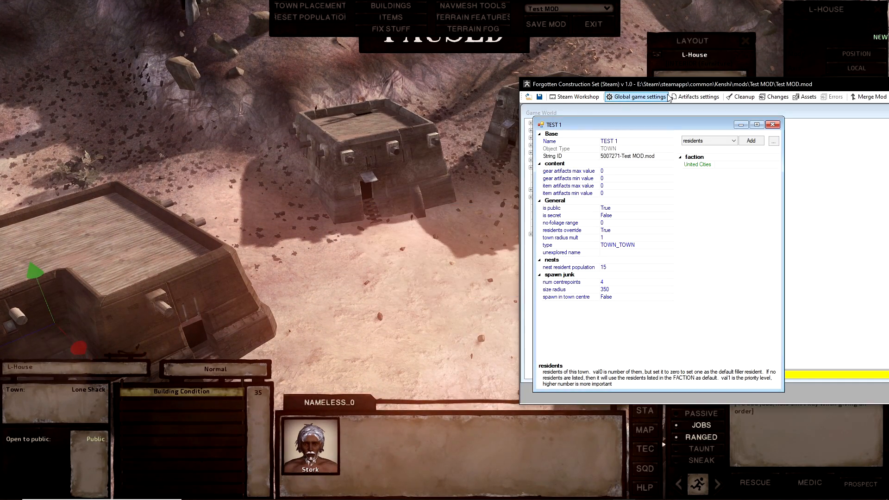
left_click_drag(656, 112, 168, 184)
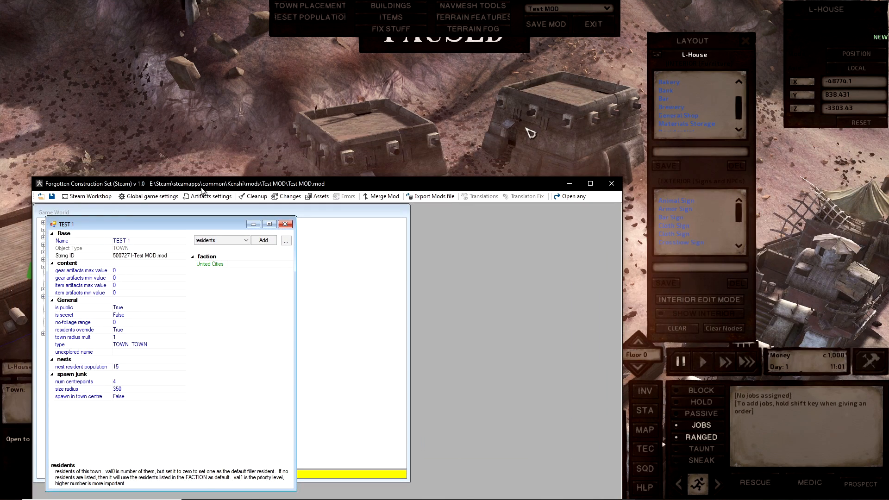
- Add the Bar blackmarket squad to TEST 1's residents and open its properties
left_click(268, 240)
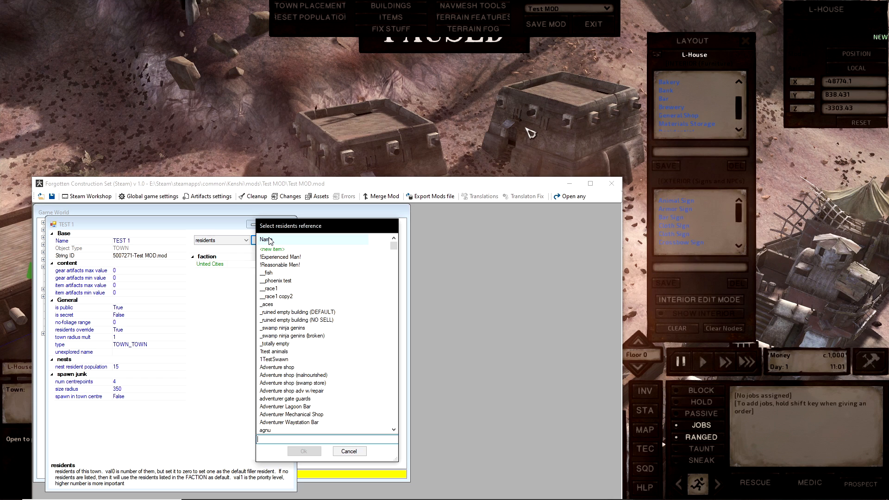
type("bar")
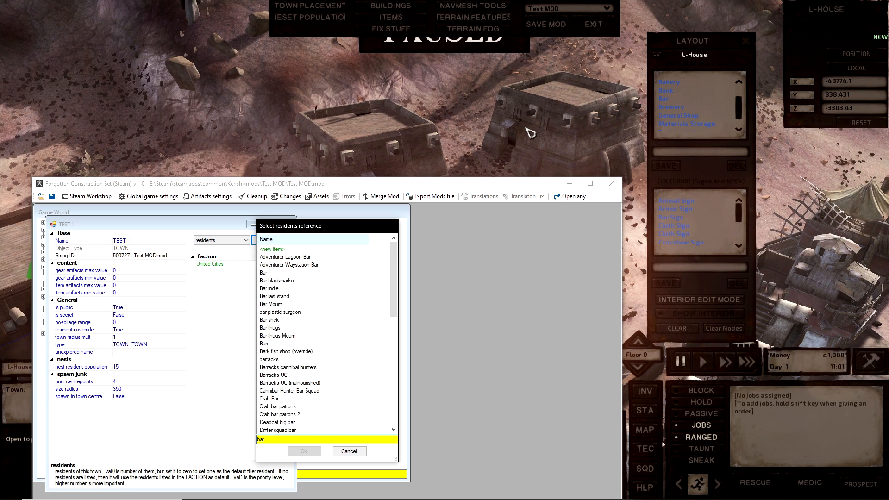
type(" b")
double_click(271, 257)
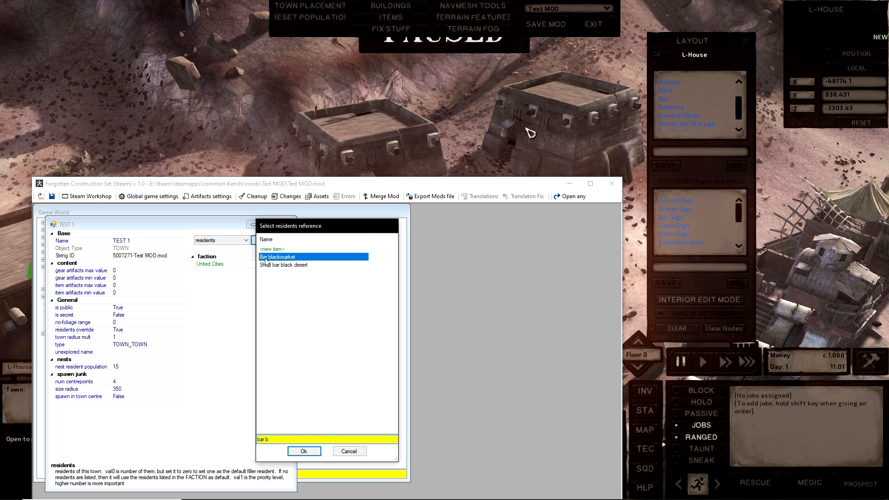
double_click(215, 283)
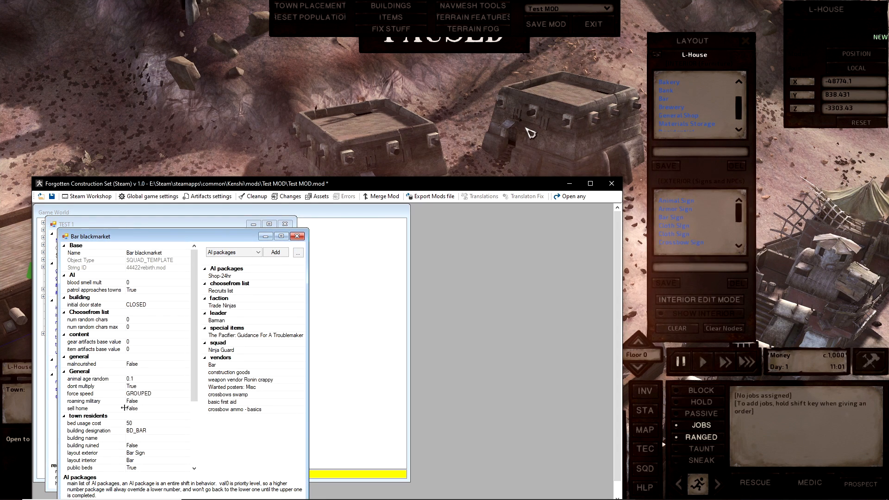
- Review the Bar blackmarket squad's town residents and vendors settings, including its building designation and interior and exterior layouts
scroll(150, 419, "down", 4)
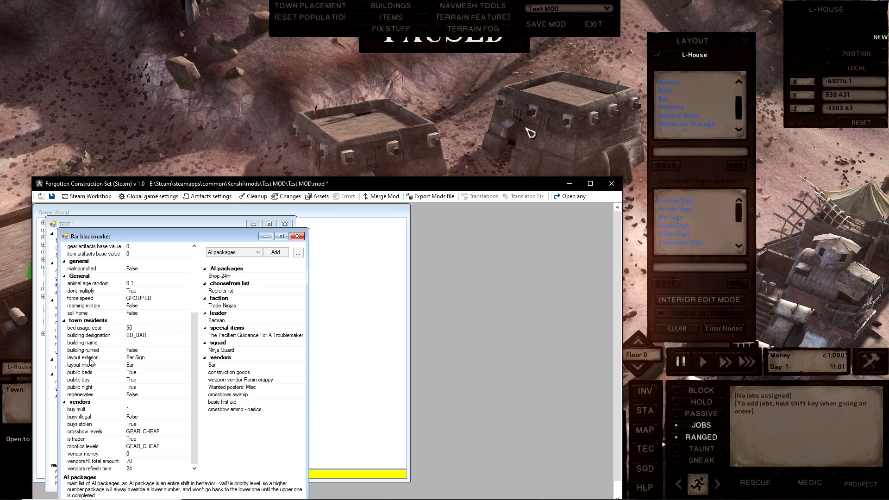
scroll(95, 359, "up", 4)
scroll(112, 279, "down", 4)
- Switch to Kenshi, select the farther Storm House and look through its interior and exterior layouts
key("alt+Tab")
middle_click_drag(482, 136, 524, 158)
left_click(524, 158)
scroll(687, 221, "down", 2)
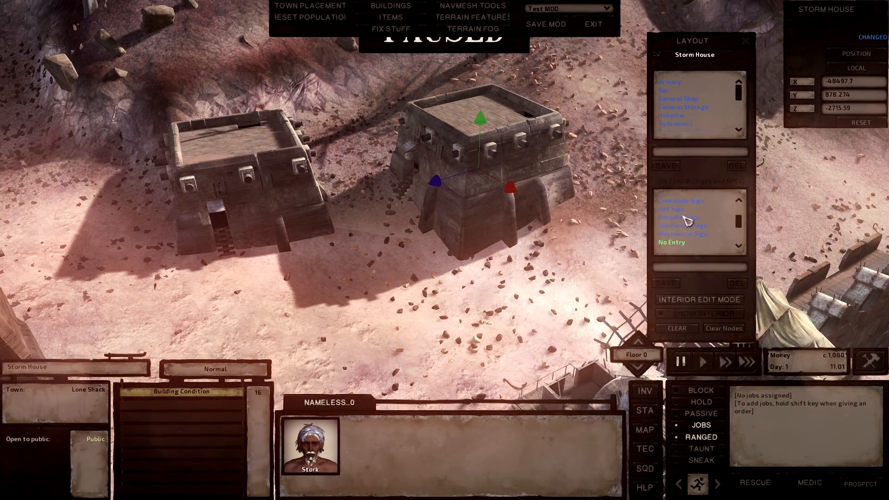
scroll(700, 109, "down", 2)
key("a")
key("w")
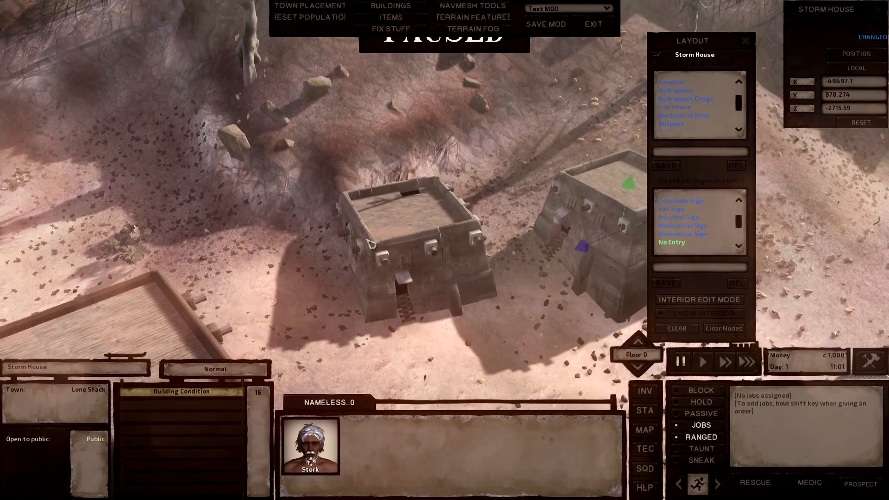
key("d")
key("s")
key("a")
key("s")
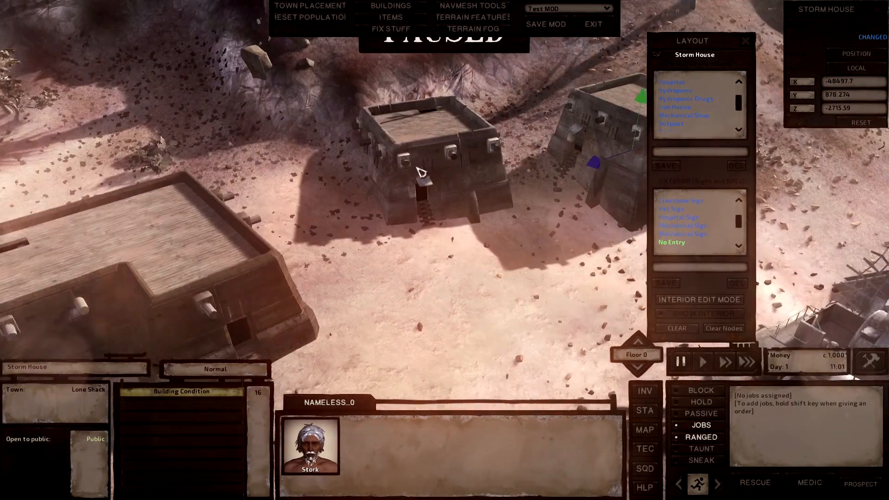
- Select the two Storm Houses alternately to compare the layouts each one offers
left_click(419, 171)
key("d")
key("s")
left_click(469, 139)
left_click(381, 171)
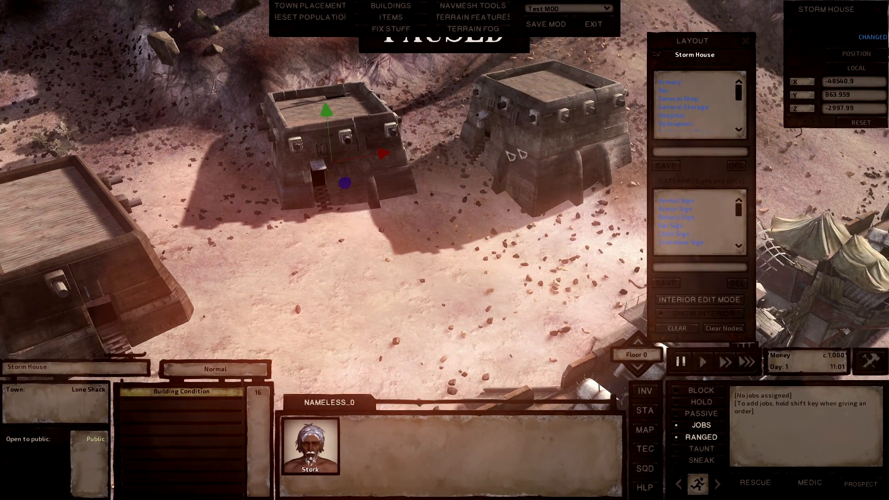
left_click(520, 149)
left_click(384, 164)
left_click(522, 141)
key("a")
key("s")
- Apply the Bar interior layout and the Bar Sign exterior layout to the L-House
left_click(340, 250)
scroll(731, 223, "down", 5)
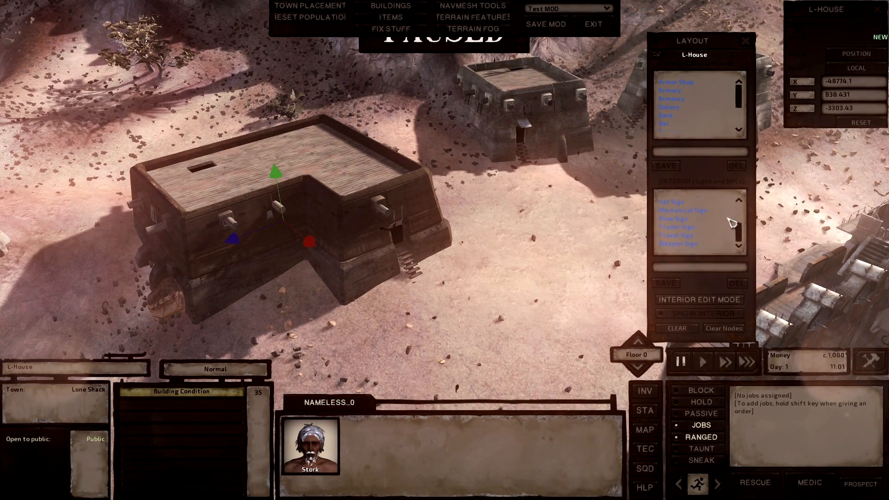
scroll(730, 224, "up", 5)
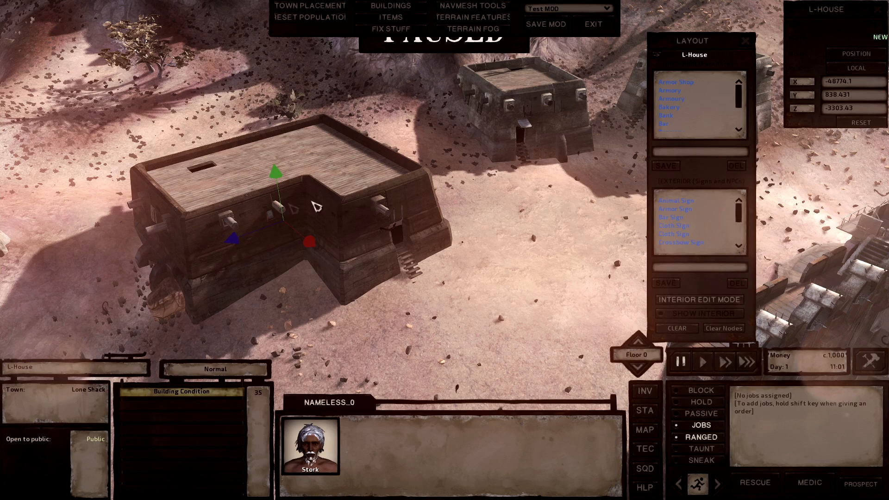
left_click(684, 218)
left_click(672, 125)
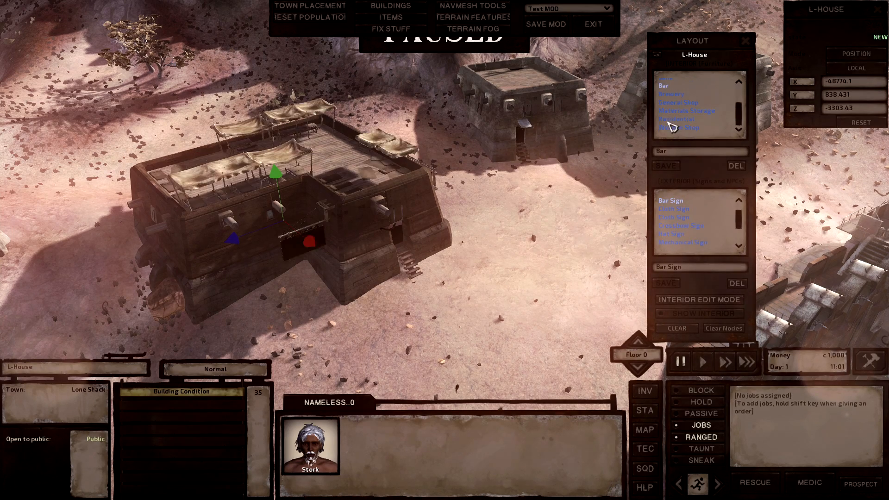
middle_click_drag(393, 143, 399, 142)
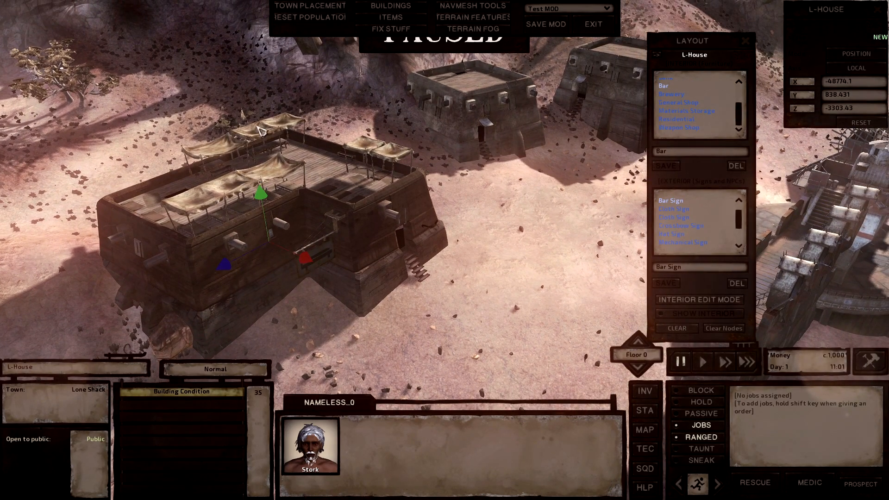
middle_click_drag(556, 145, 554, 145)
key("w")
key("d")
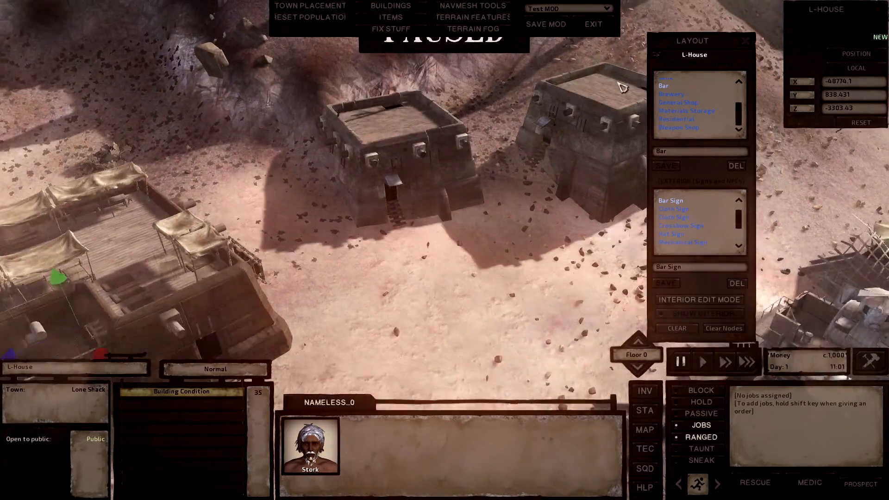
middle_click_drag(511, 179, 442, 182)
scroll(442, 182, "down", 3)
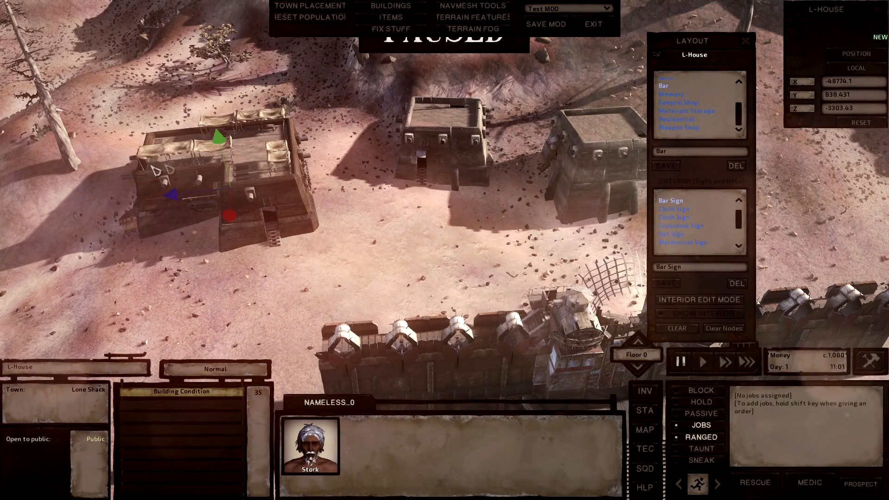
- Switch to the Forgotten Construction Set and move the Bar blackmarket properties clear of the TEST 1 properties
key("alt+Tab")
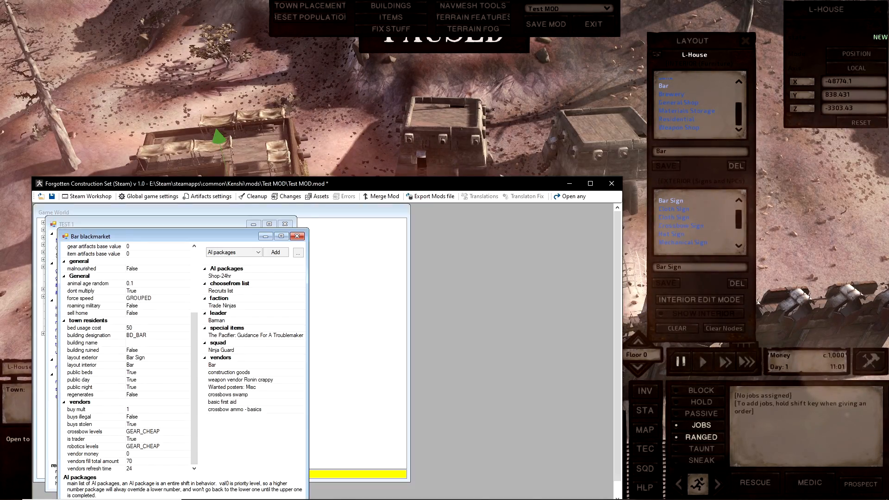
left_click_drag(197, 236, 499, 219)
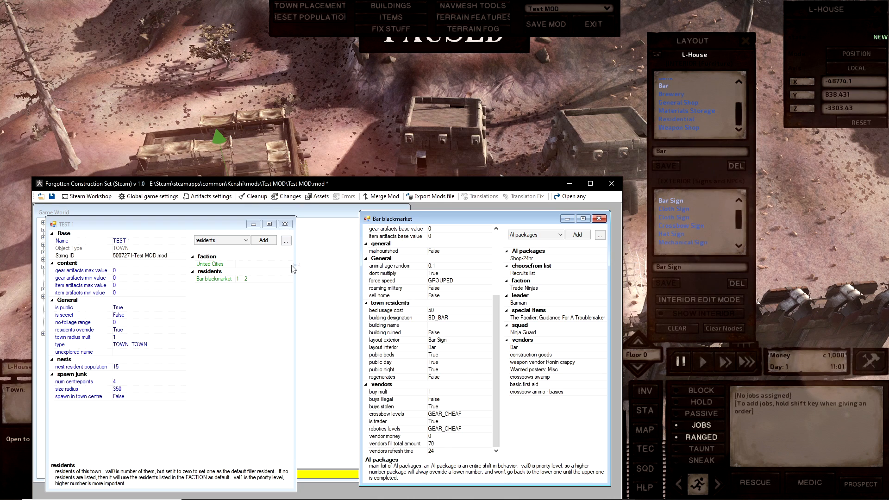
left_click(240, 310)
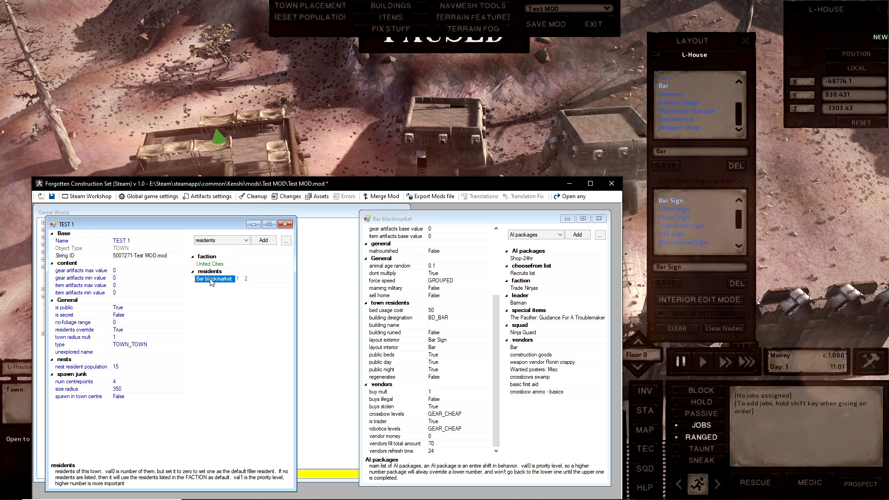
left_click(262, 240)
scroll(297, 371, "down", 5)
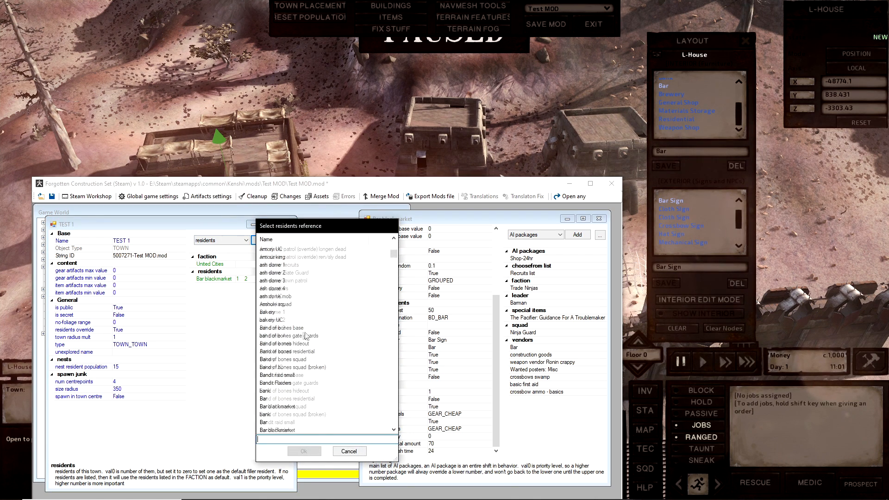
left_click(349, 451)
- Replace the Bar blackmarket entry in TEST 1's residents with a copy and rename that copy Joe's Pub
right_click(220, 279)
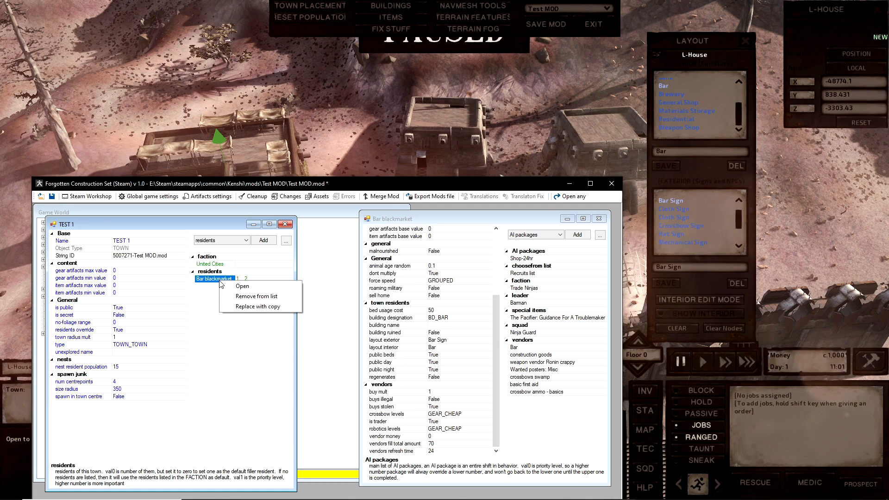
left_click(252, 306)
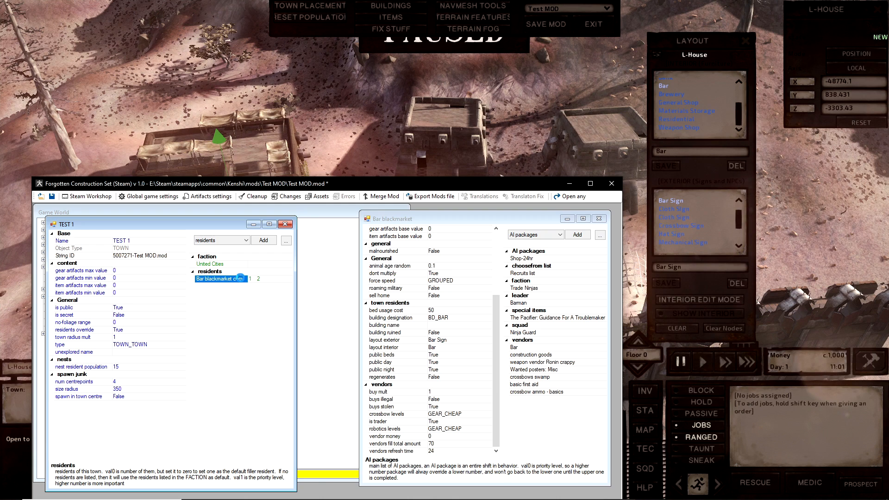
left_click(88, 267)
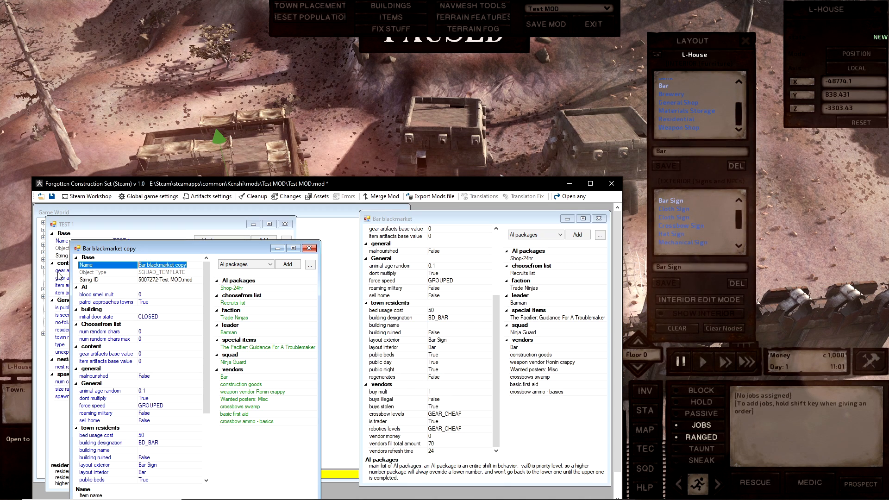
type("Joe's Pub")
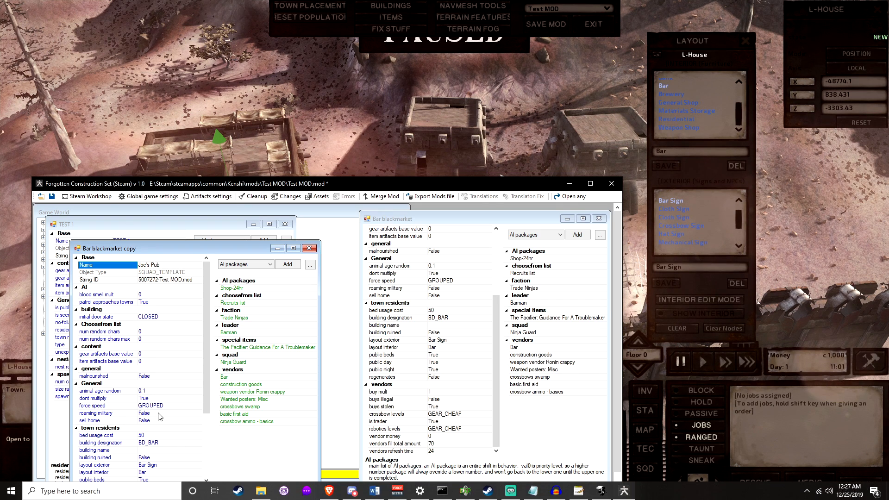
- Review the Joe's Pub squad's remaining settings and the reference types that can be added to it
scroll(158, 413, "down", 5)
left_click(253, 465)
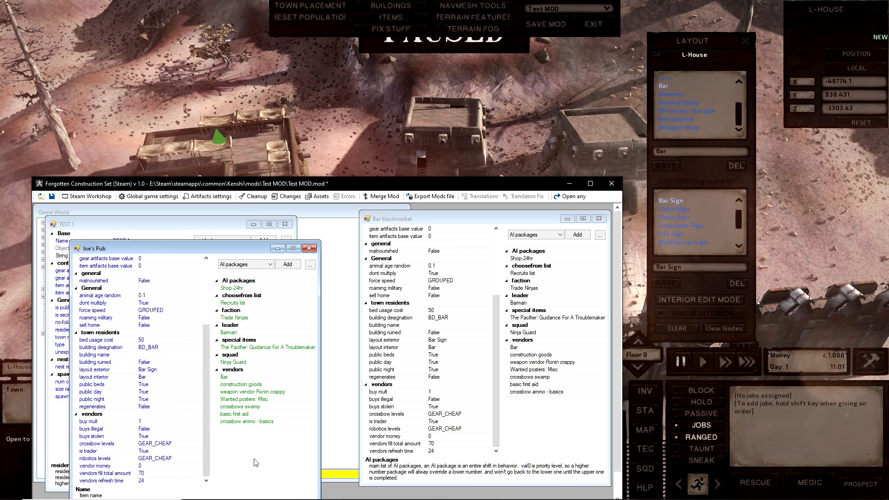
left_click(245, 266)
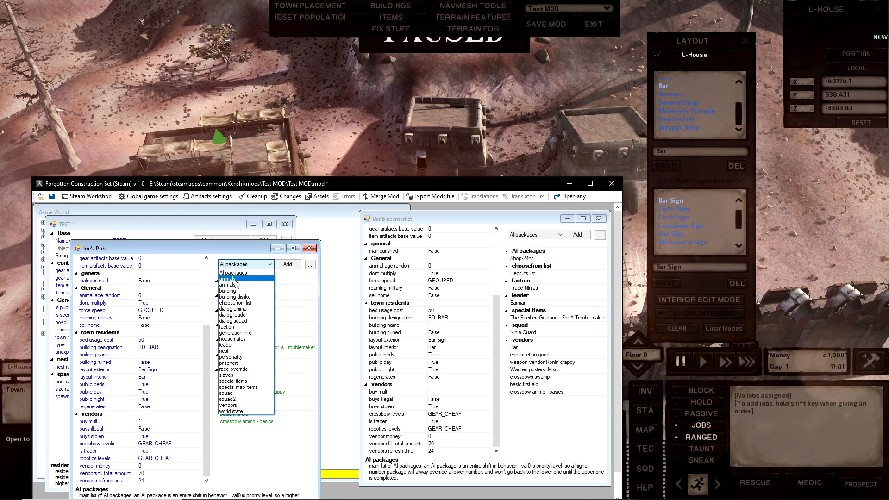
left_click(240, 264)
left_click(240, 264)
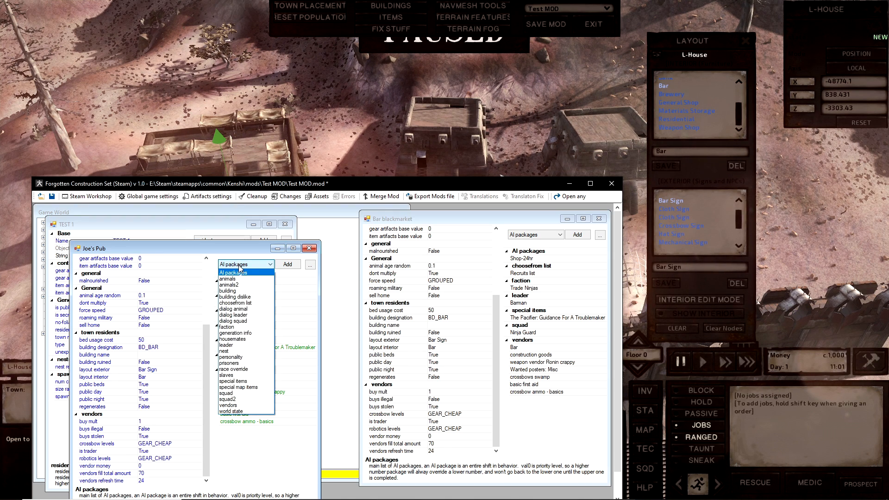
- Add L-House as a building reference to the Joe's Pub squad
left_click(235, 290)
left_click(240, 265)
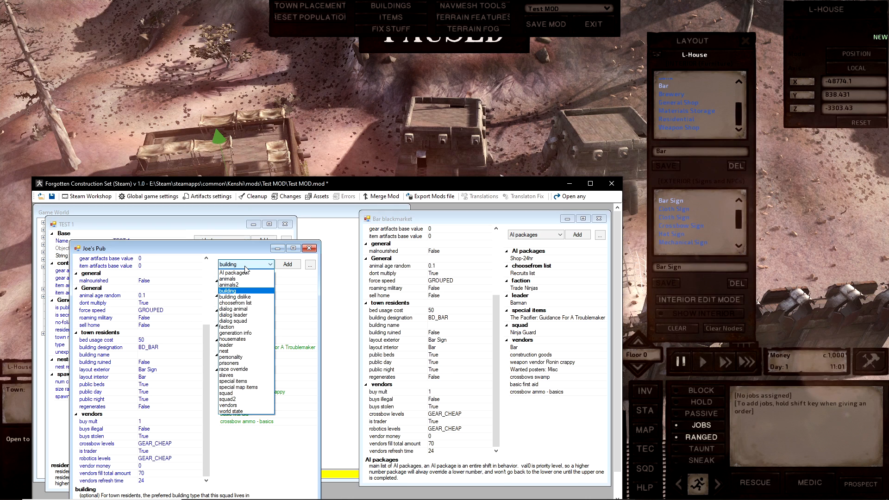
left_click(237, 291)
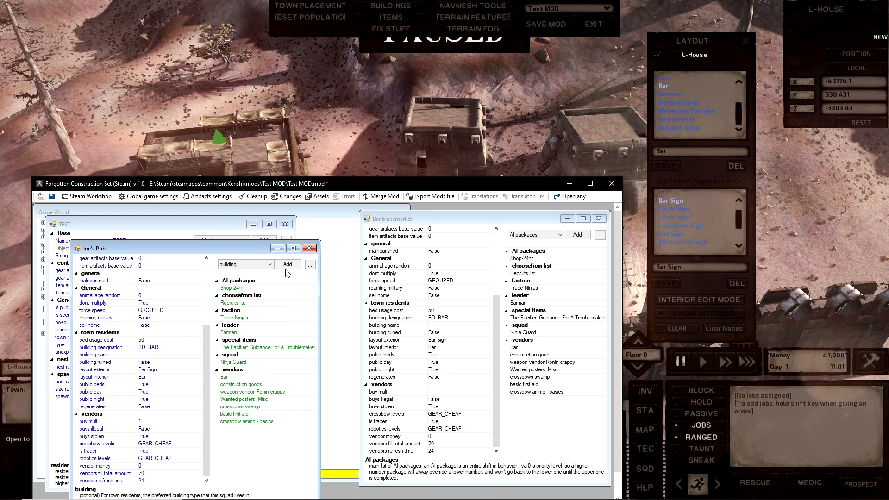
left_click(287, 264)
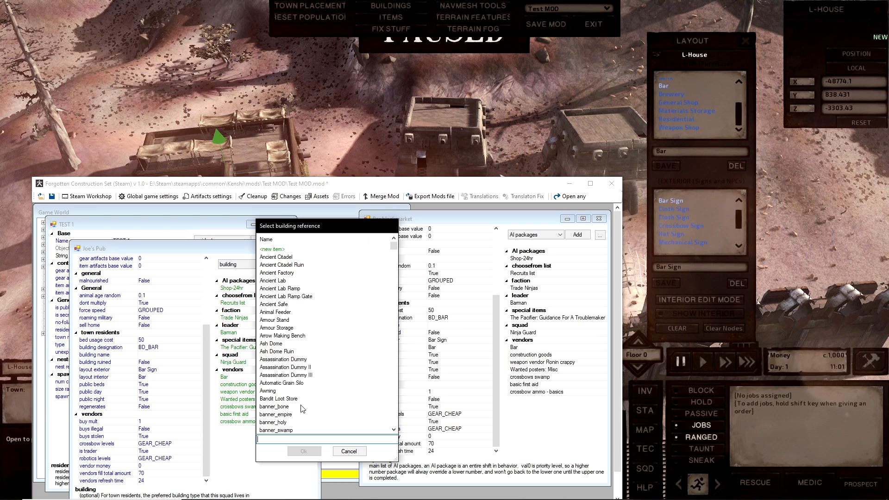
type("l0")
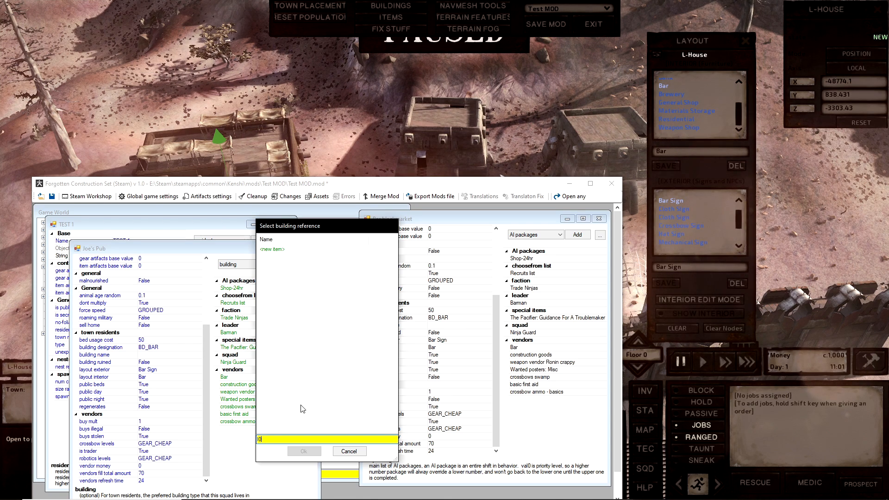
key("BackSpace")
key("BackSpace")
type("l-")
double_click(273, 257)
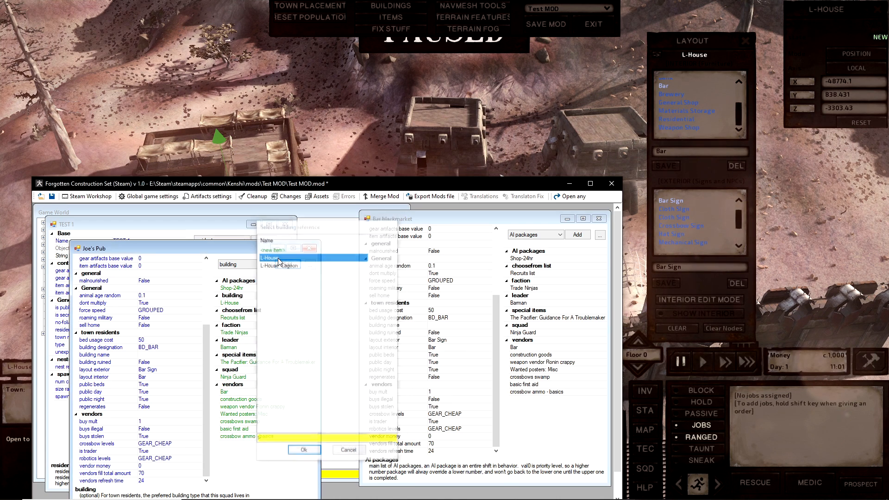
- Add Storm House as a building dislike reference to the Joe's Pub squad
left_click(287, 264)
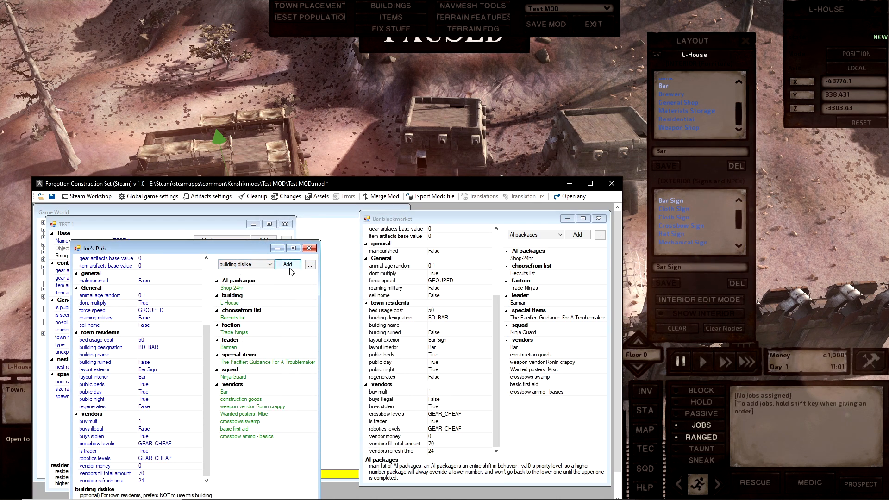
type("storm")
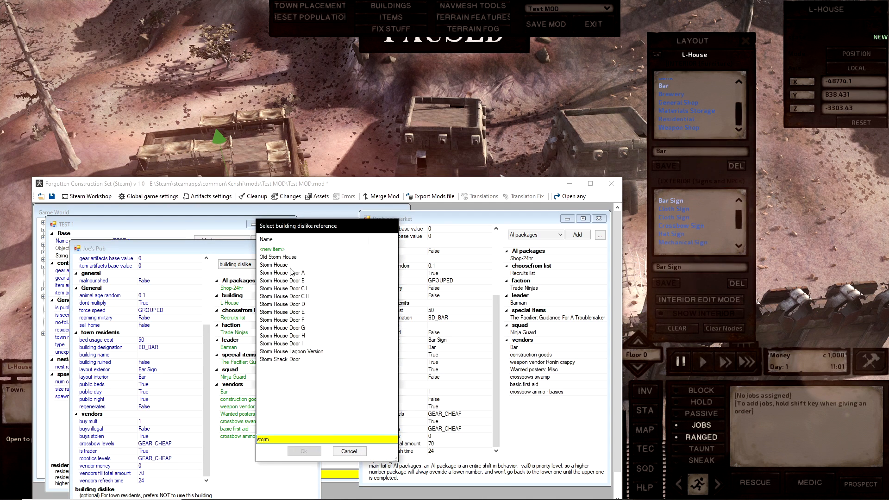
double_click(287, 265)
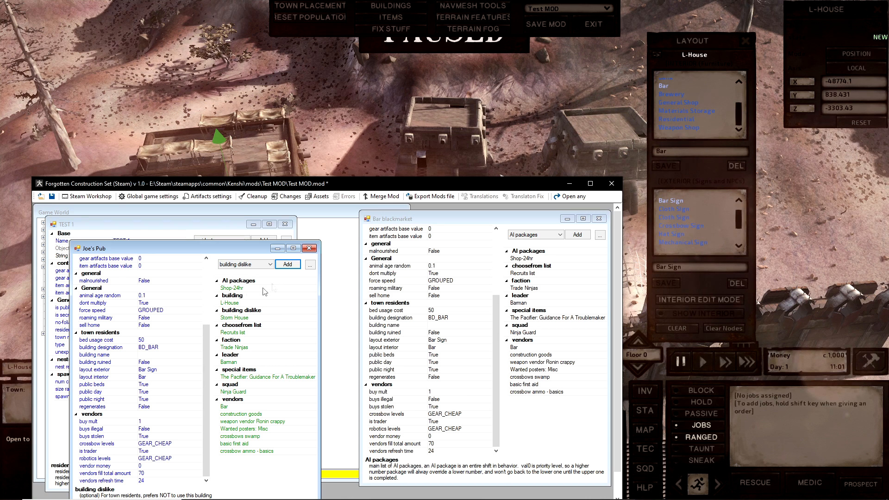
scroll(156, 324, "up", 5)
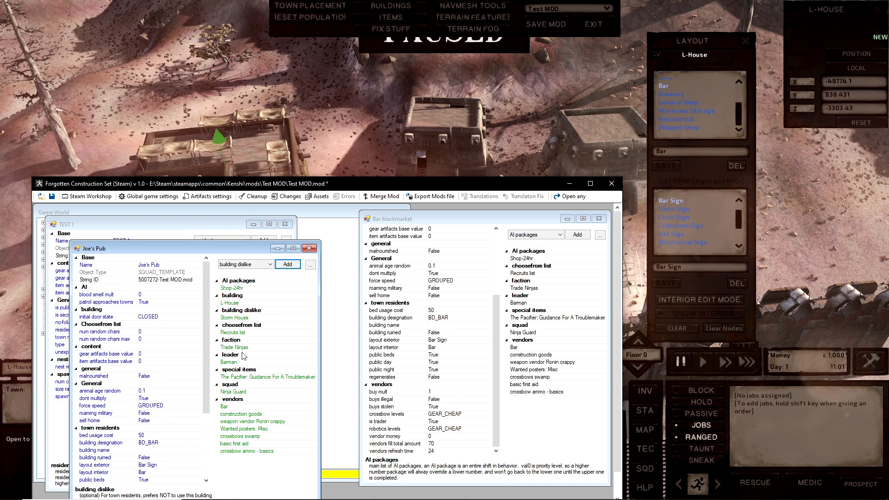
- Maximize the construction set and enlarge the Joe's Pub window so its references and their values have more room
left_click(166, 224)
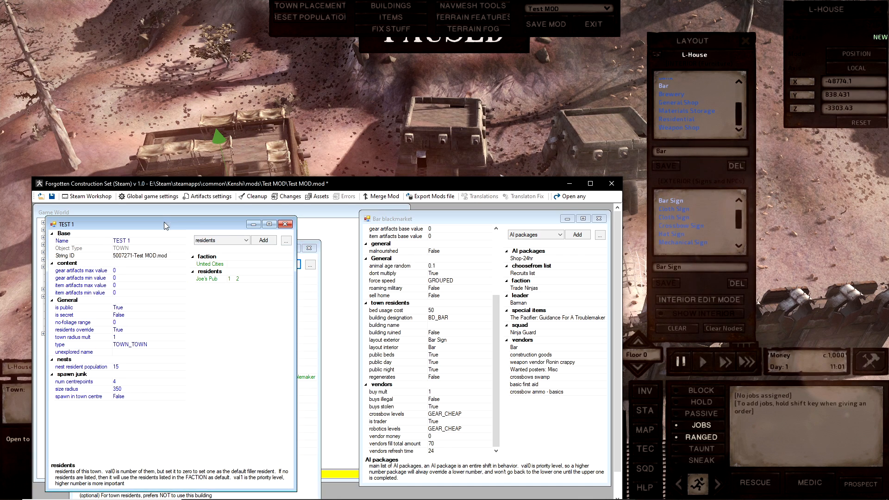
left_click(320, 276)
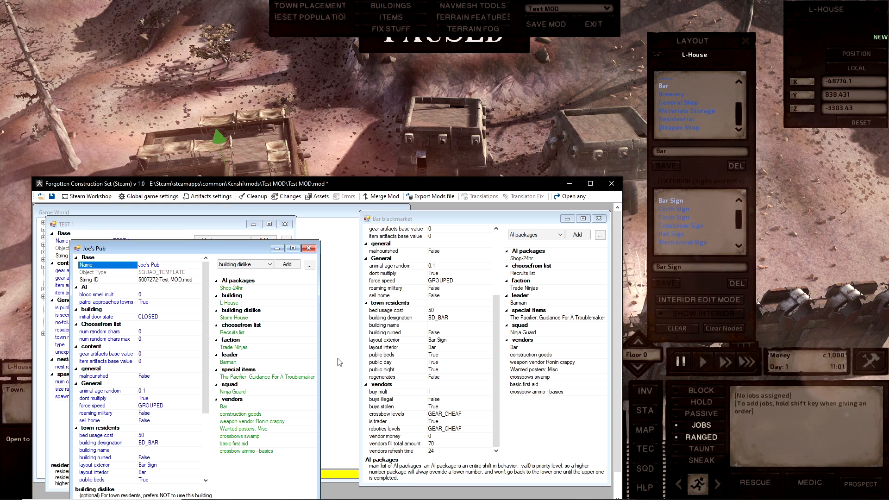
left_click_drag(317, 356, 486, 356)
left_click_drag(335, 250, 334, 243)
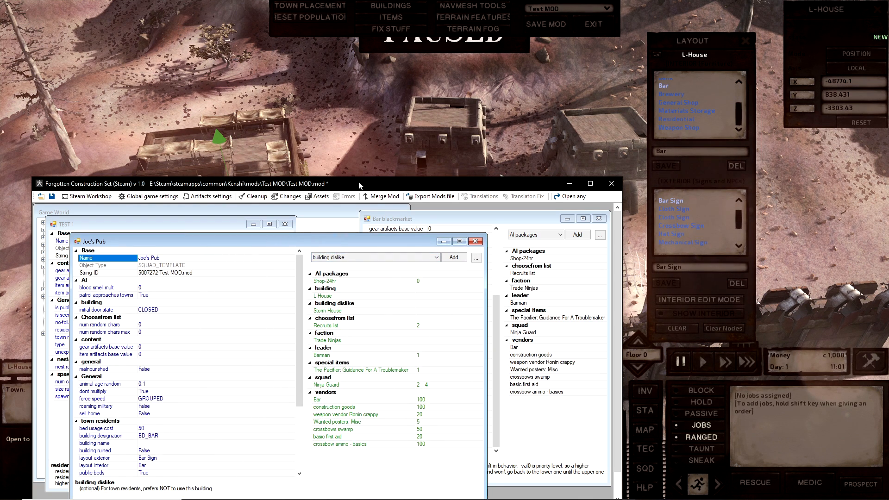
left_click_drag(361, 185, 358, 150)
double_click(358, 150)
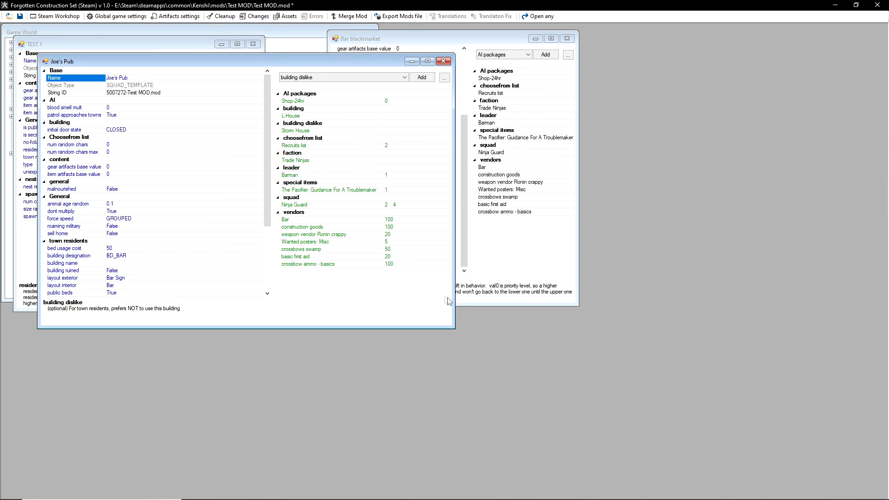
left_click_drag(455, 301, 674, 415)
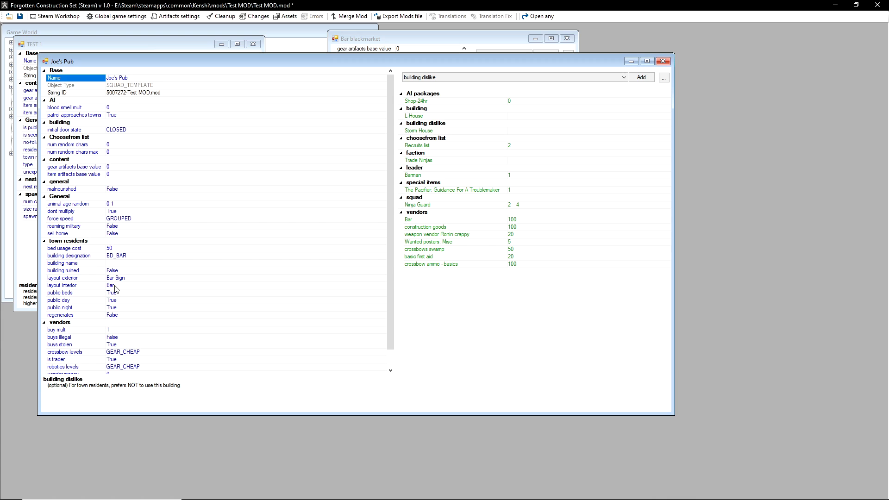
- Set the building name of the Joe's Pub squad, under town residents, to Joe's Pub
left_click(122, 264)
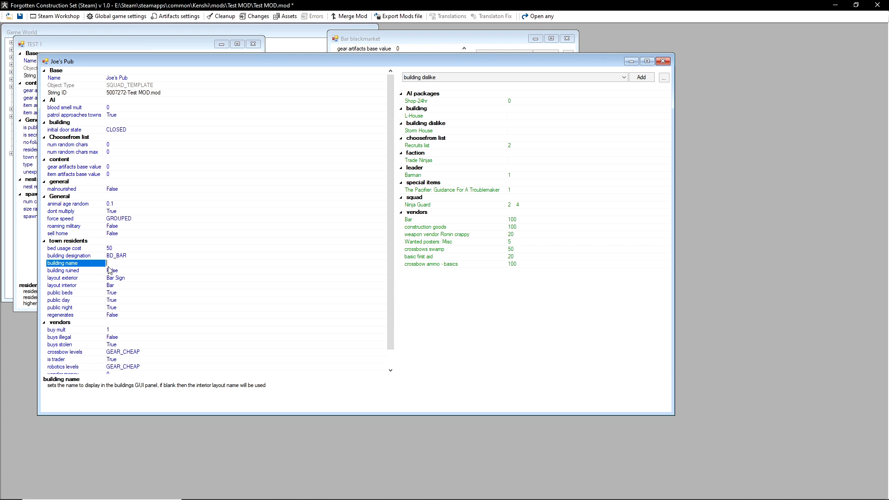
type("Joe's Pub")
scroll(237, 232, "down", 1)
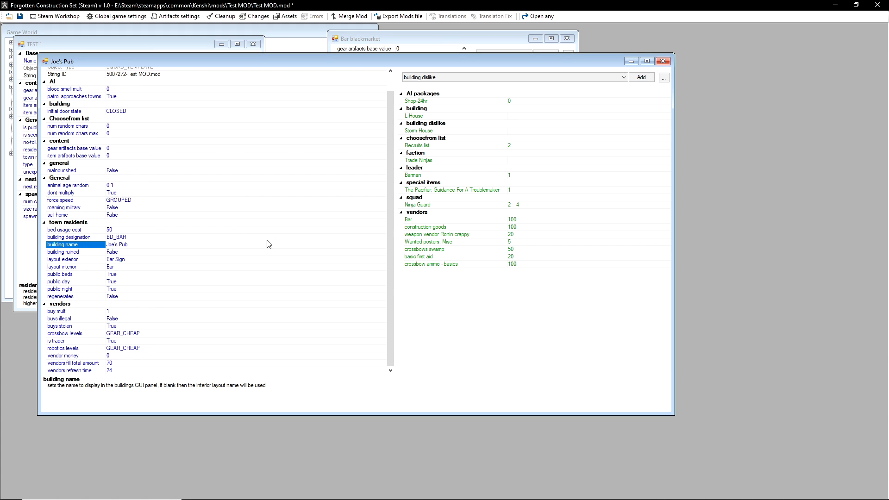
scroll(349, 296, "up", 1)
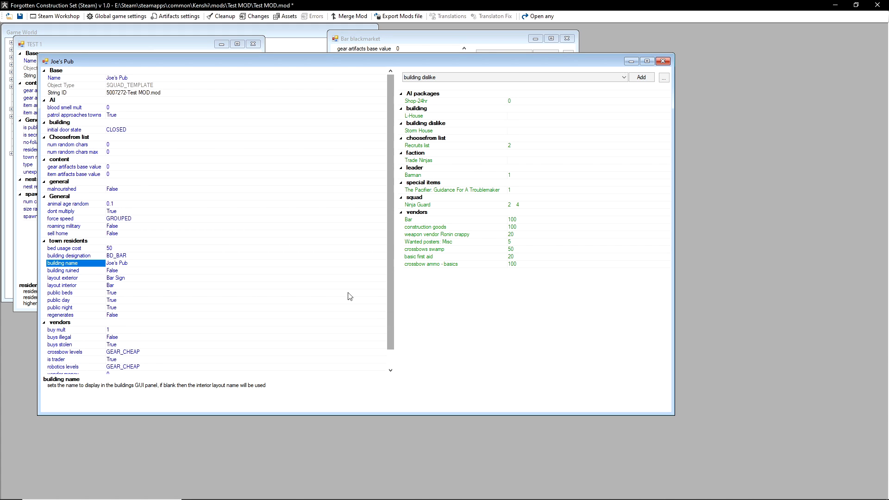
- Set the regenerates property of the Joe's Pub squad to True
scroll(208, 310, "down", 1)
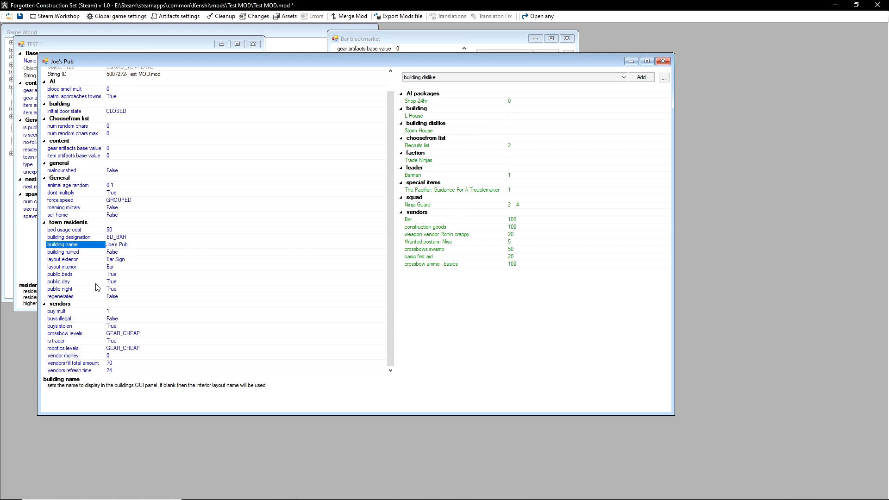
left_click(124, 296)
double_click(126, 297)
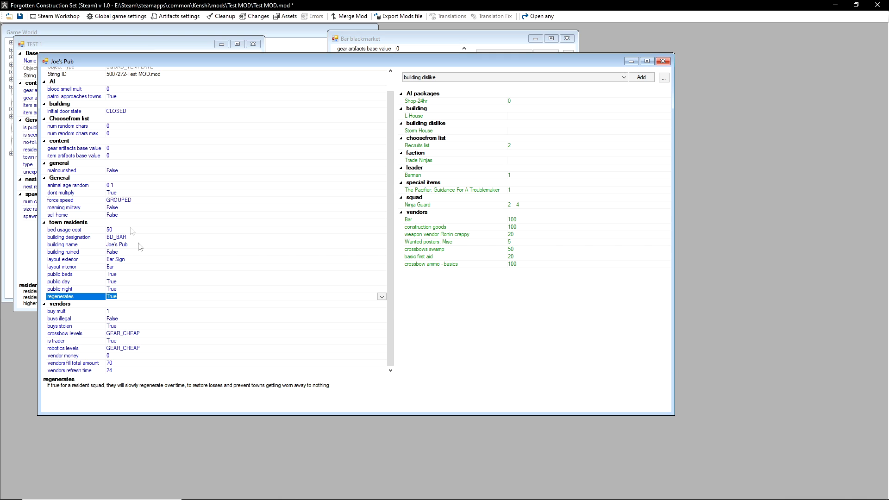
scroll(104, 213, "up", 1)
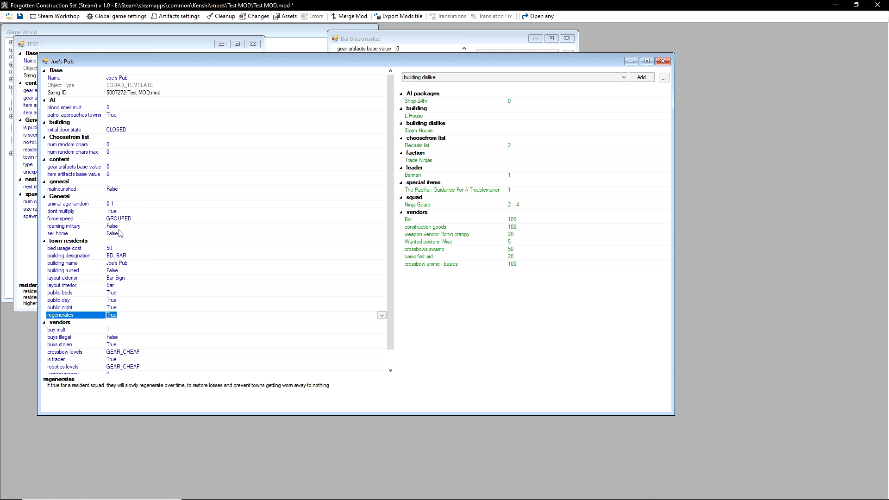
scroll(141, 310, "down", 1)
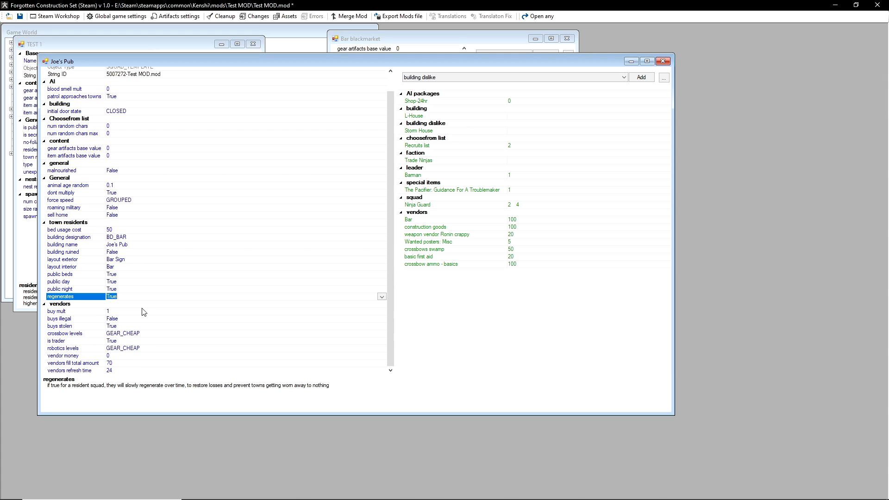
- Read the descriptions of the squad's vendor properties, such as crossbow levels, fill total amount and is trader, and check the available reference categories
left_click(93, 319)
left_click(93, 311)
left_click(93, 319)
left_click(92, 327)
left_click(90, 333)
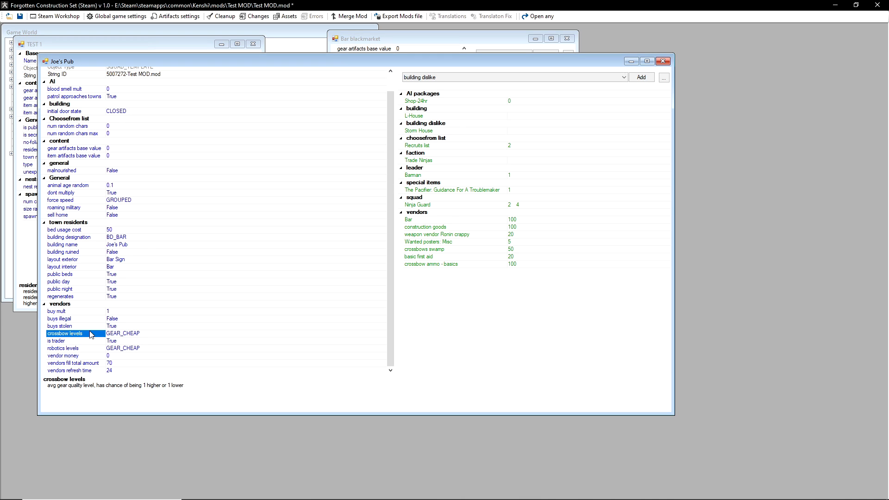
left_click(89, 363)
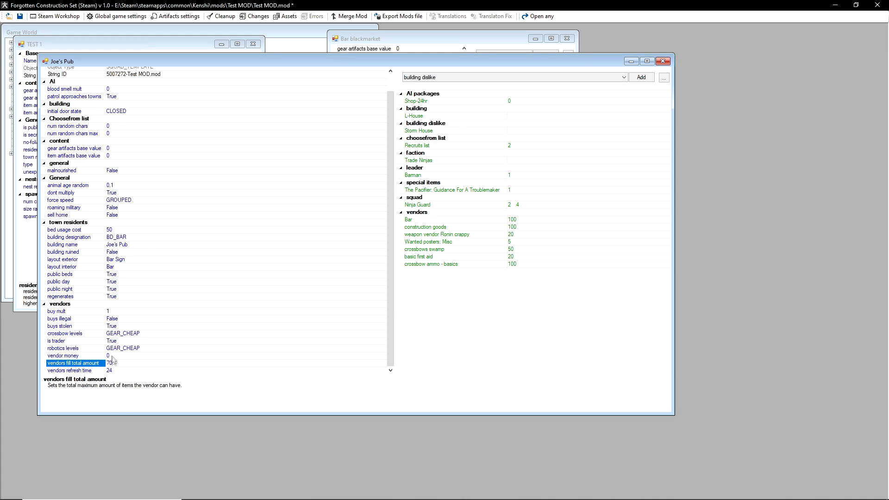
left_click(96, 342)
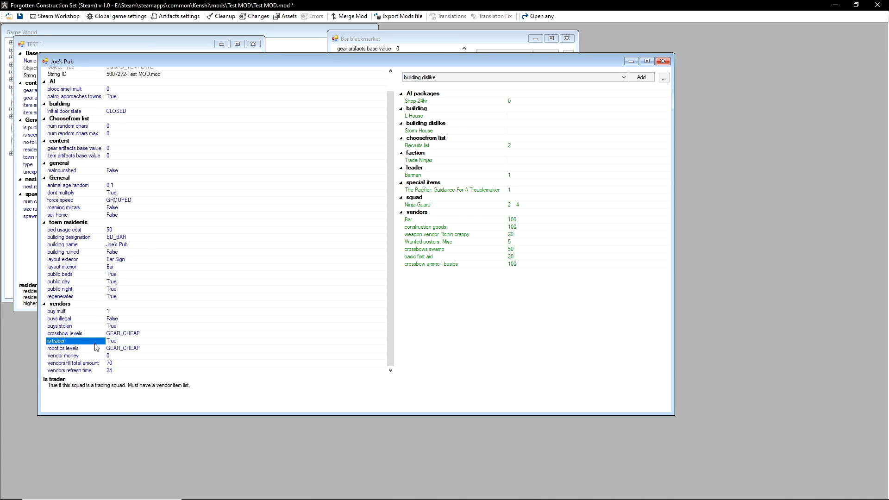
left_click(460, 308)
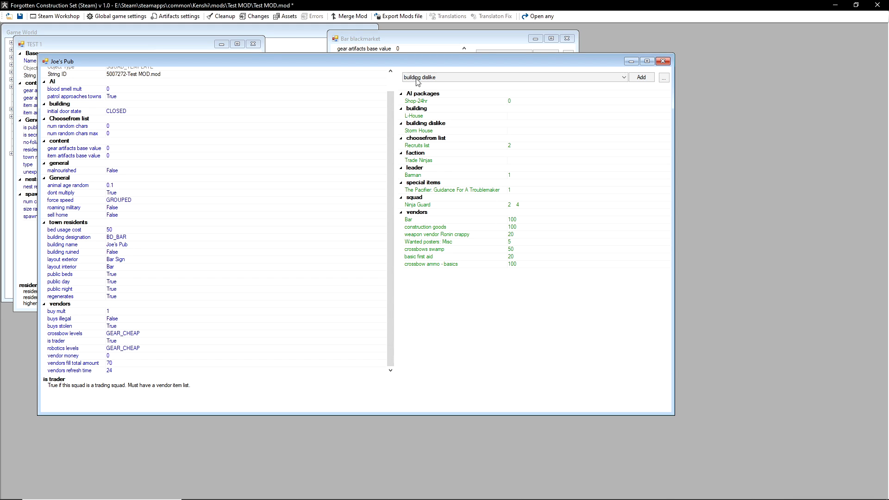
left_click(438, 77)
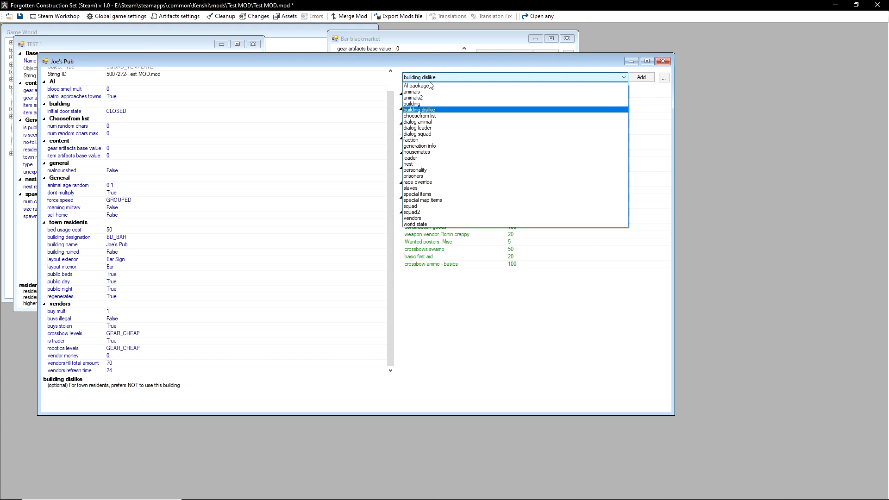
left_click(426, 78)
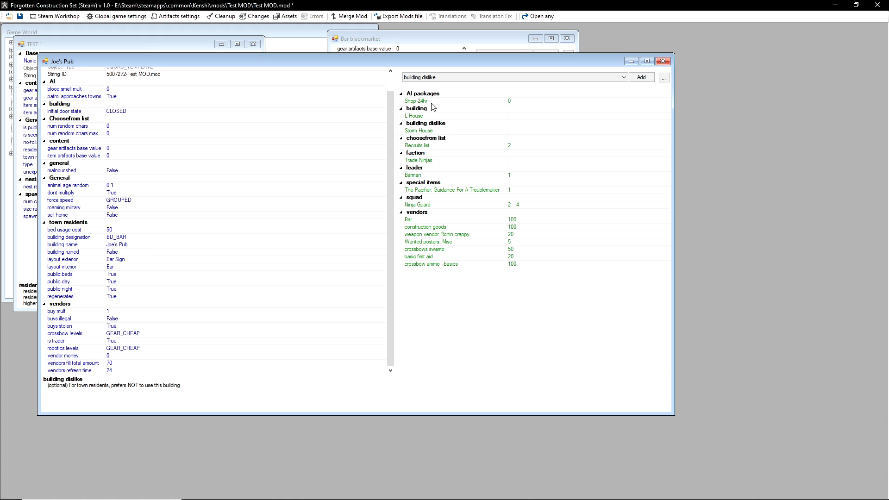
- Replace the squad's Shop-24hr AI package with a copy and rename that copy Joe's Pub AI
right_click(431, 102)
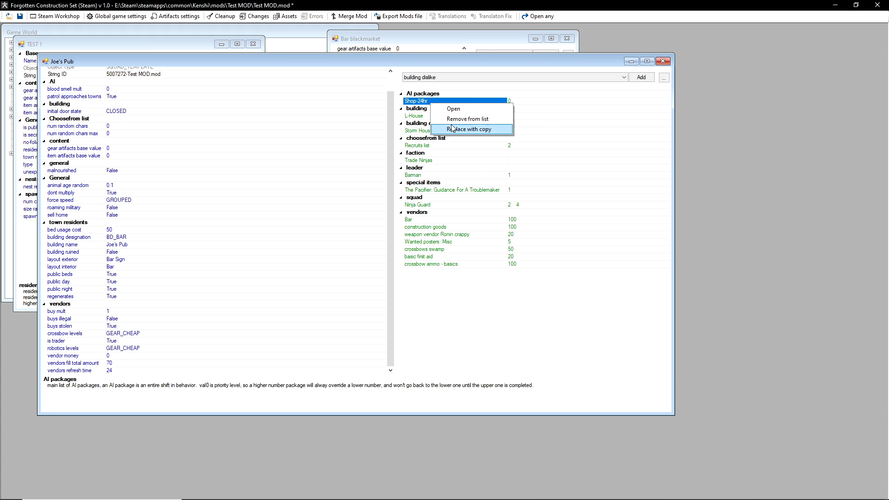
left_click(450, 129)
double_click(443, 102)
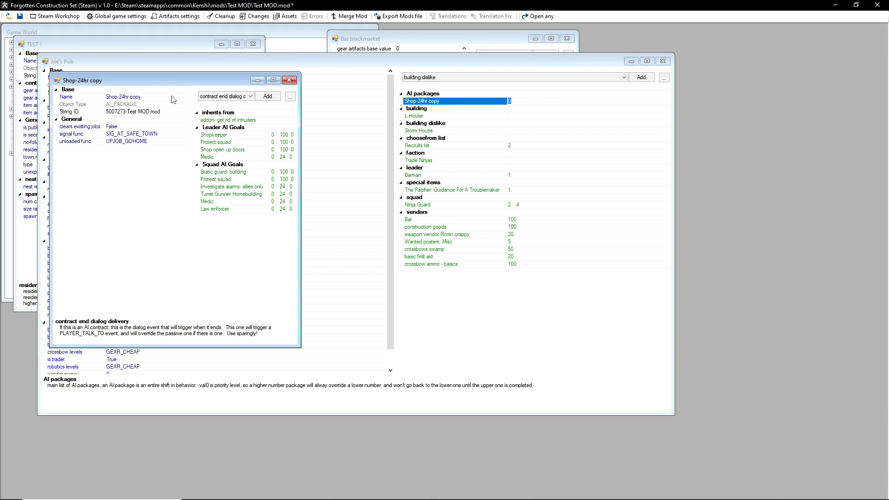
left_click(154, 95)
left_click_drag(153, 96, 81, 106)
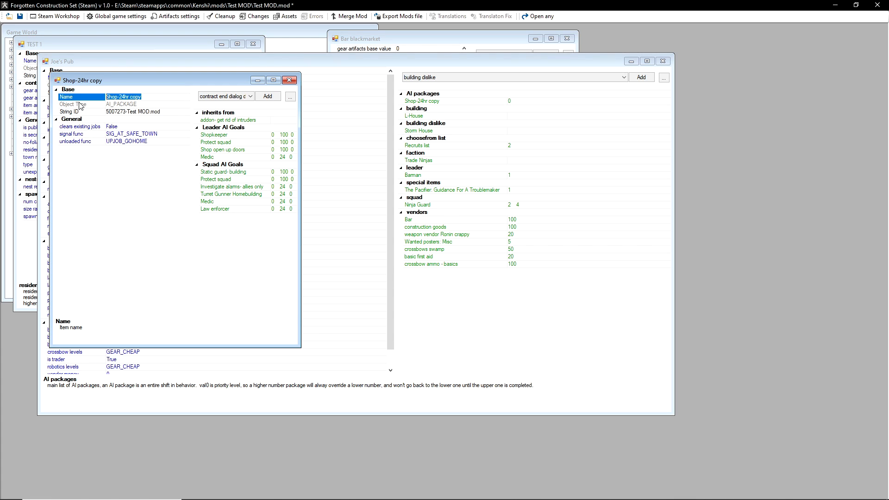
type("Joe's Pub AI")
key("Return")
- Widen the Joe's Pub AI package window and read the descriptions and hour values of its Leader AI Goals and Squad AI Goals
left_click_drag(300, 151, 404, 152)
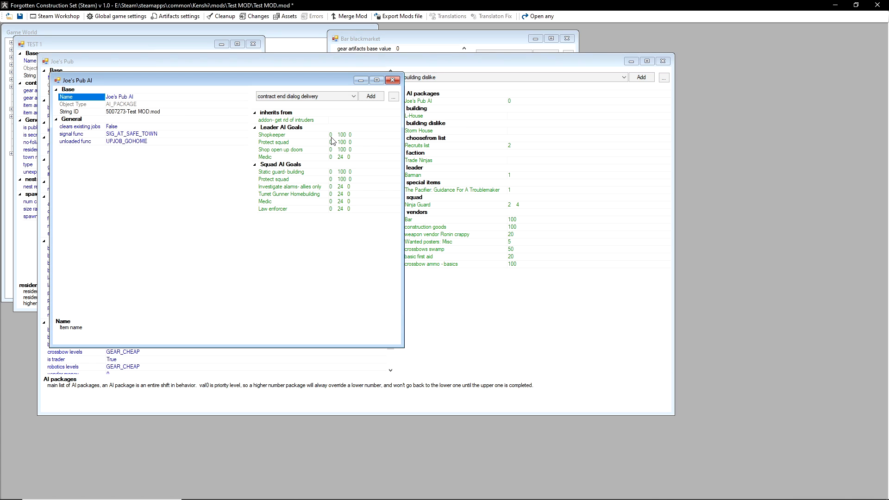
left_click(311, 138)
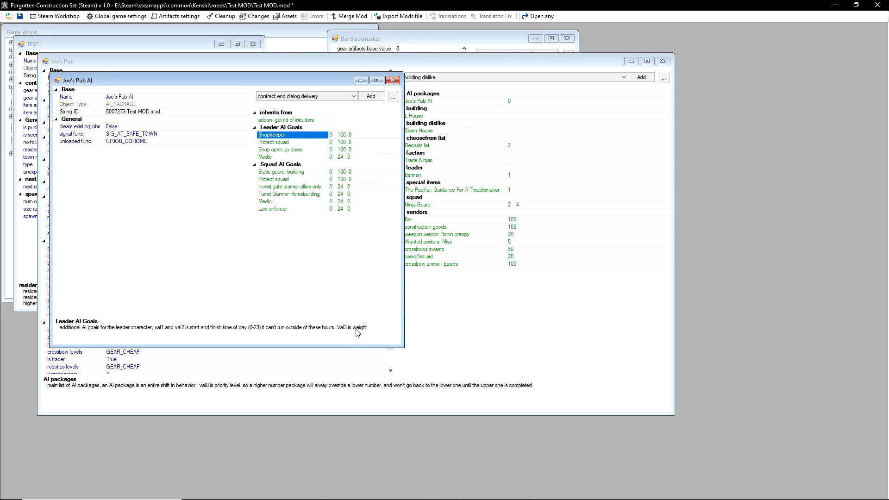
left_click(341, 142)
left_click(340, 157)
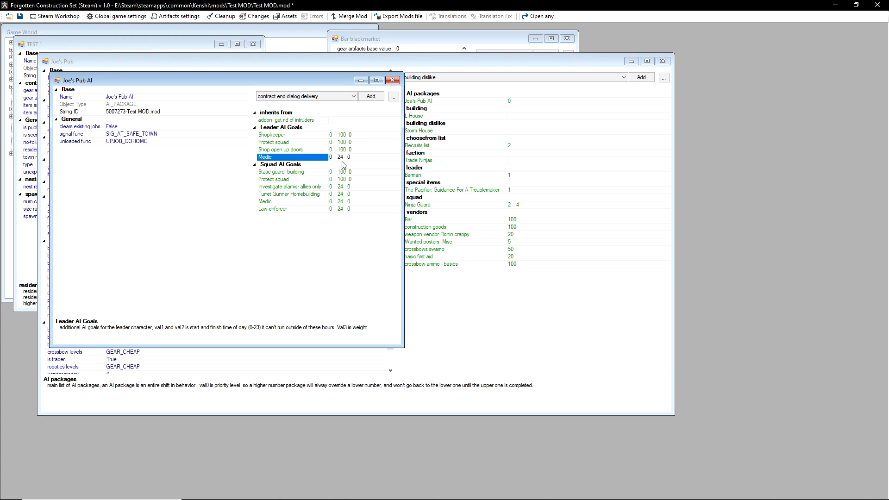
left_click(313, 173)
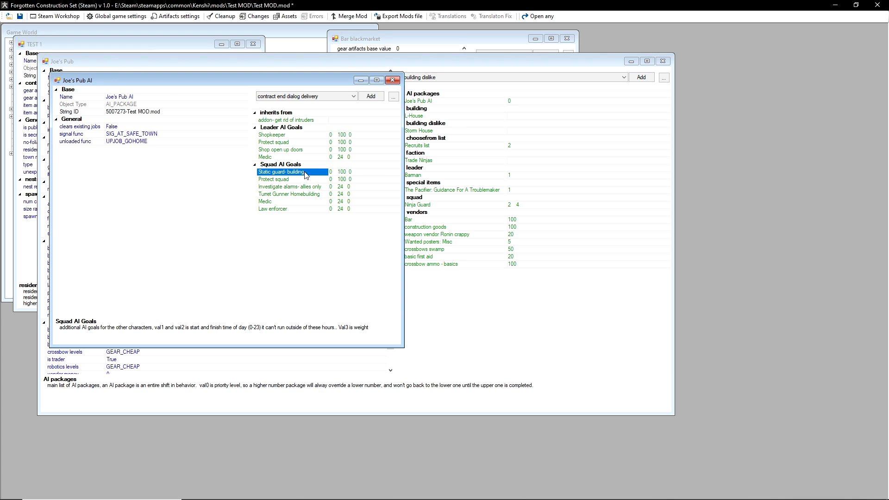
- Add Patrol hometown as a Squad2 AI Goals reference in the Joe's Pub AI package
left_click(328, 97)
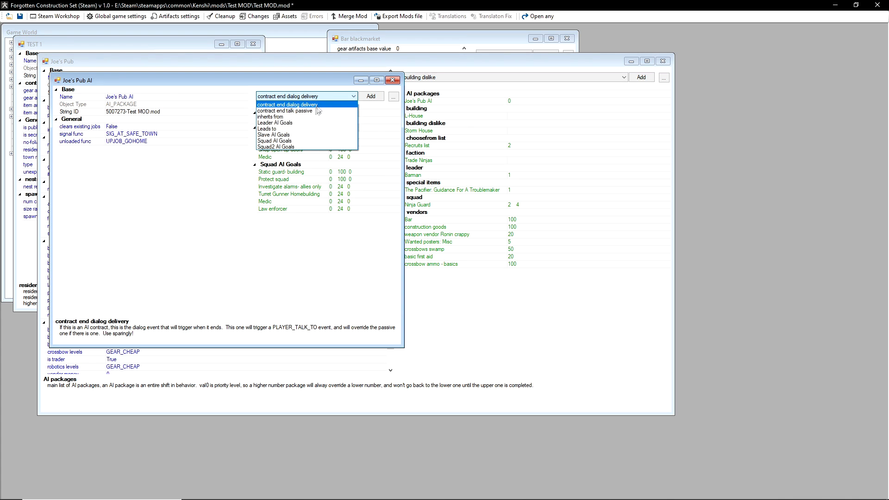
left_click(280, 147)
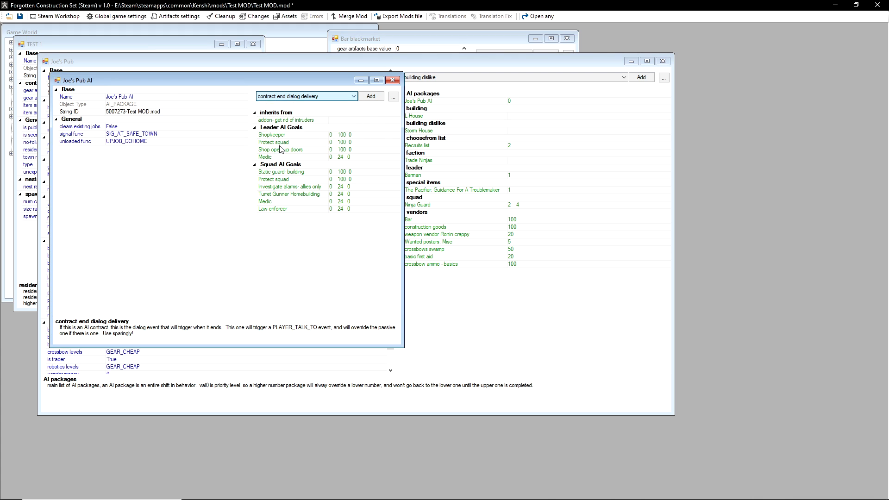
left_click(373, 98)
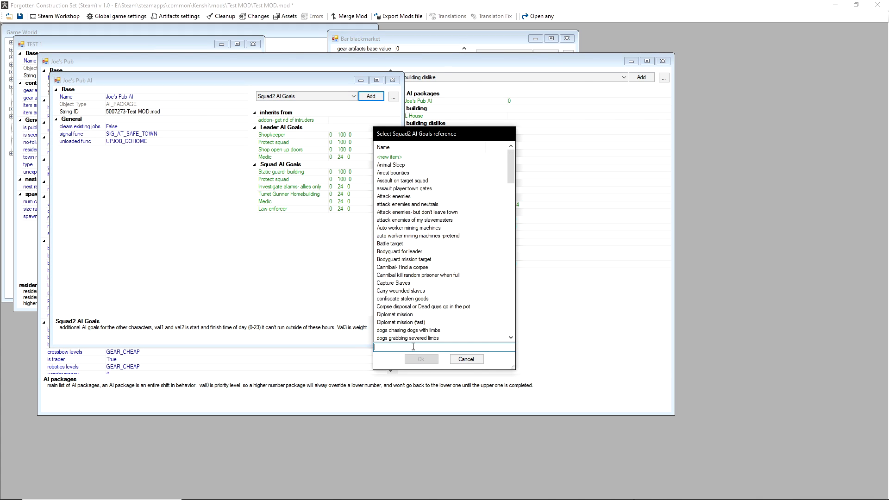
type("patro")
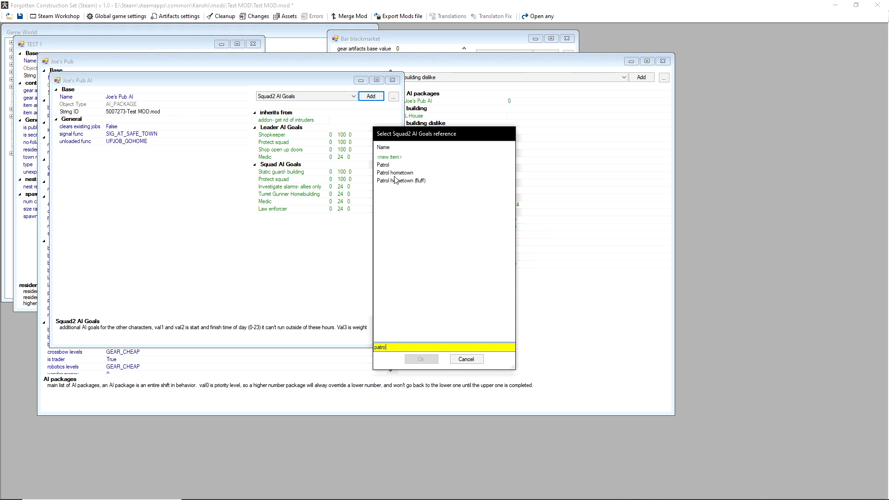
double_click(395, 172)
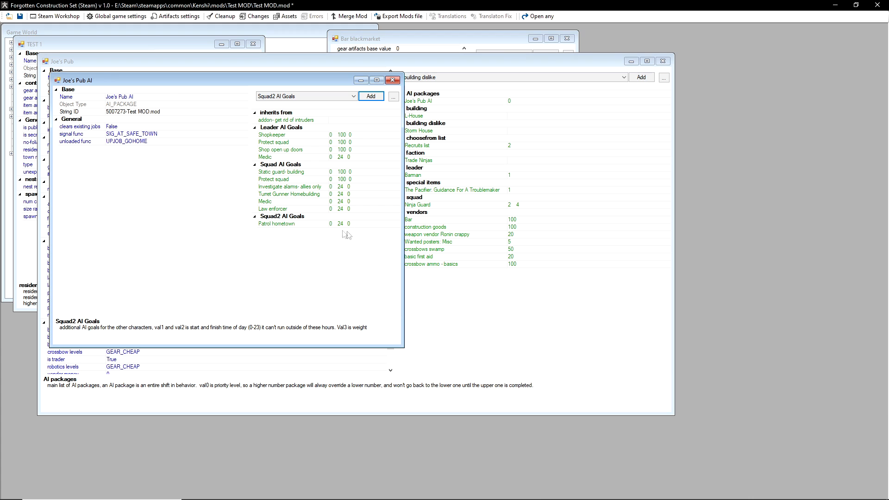
- Try adding Stand at general node to the package's Squad2 AI Goals, and remove it again
left_click(371, 96)
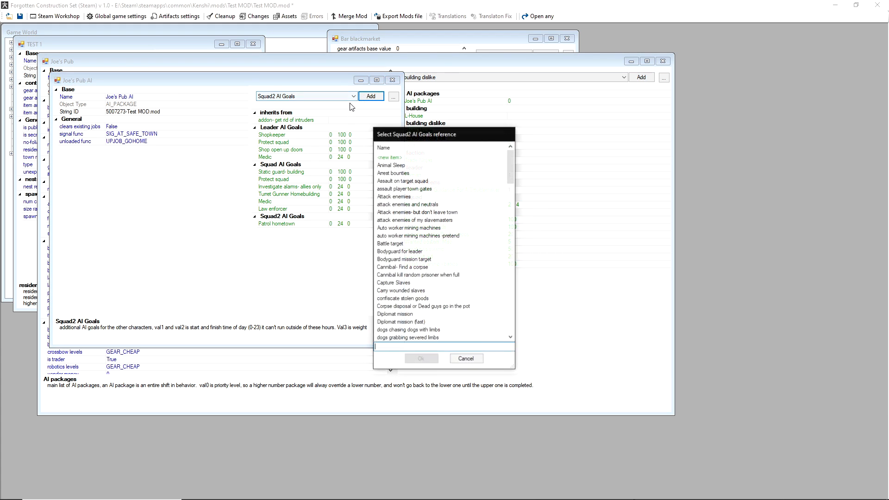
scroll(401, 198, "down", 15)
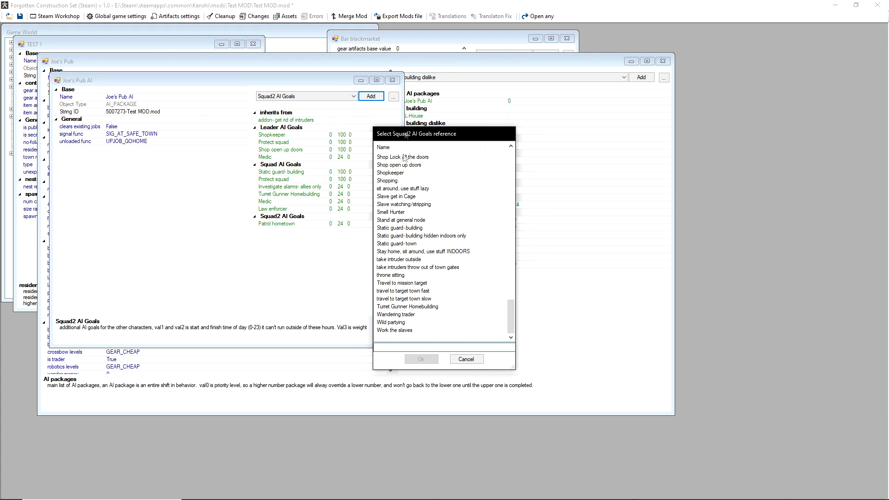
double_click(405, 221)
double_click(277, 231)
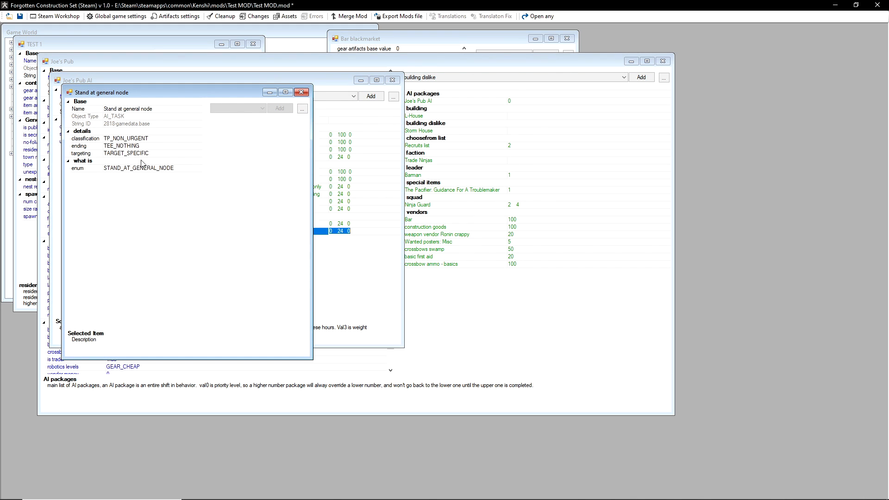
left_click(301, 92)
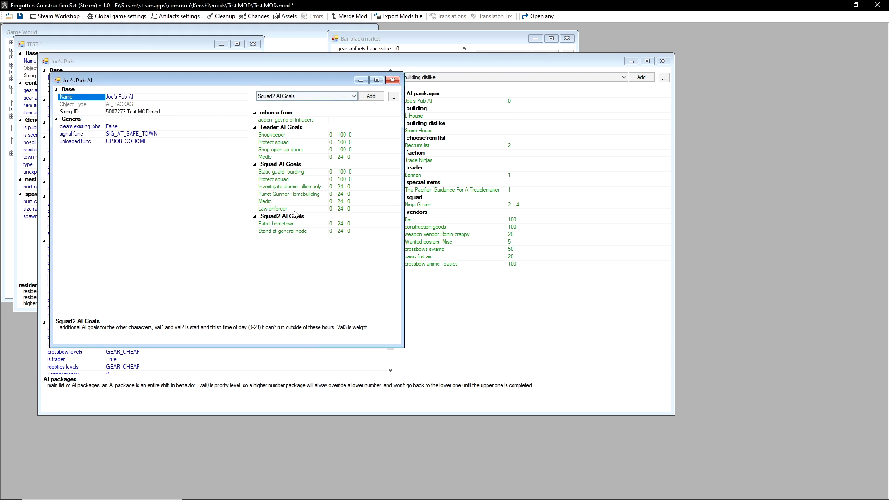
right_click(281, 233)
left_click(295, 245)
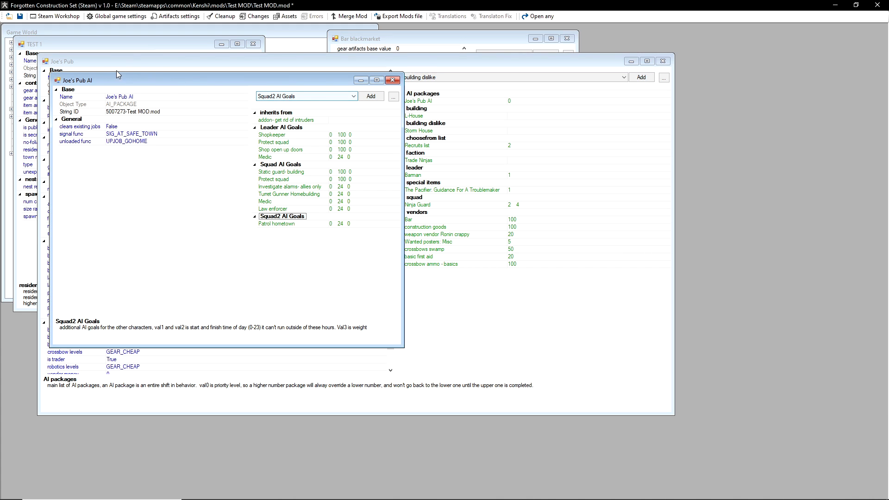
- Close the Joe's Pub AI package and add Anti-Slaver as a squad2 reference of the Joe's Pub squad
left_click_drag(168, 80, 314, 102)
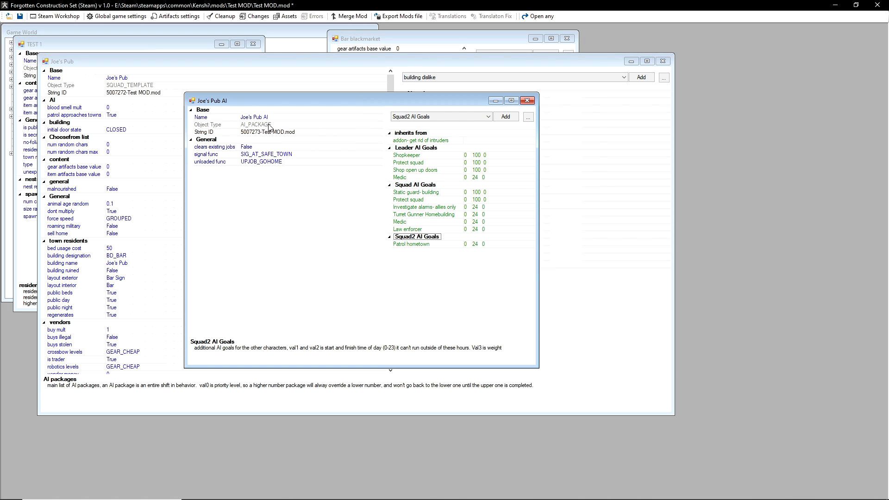
left_click(527, 101)
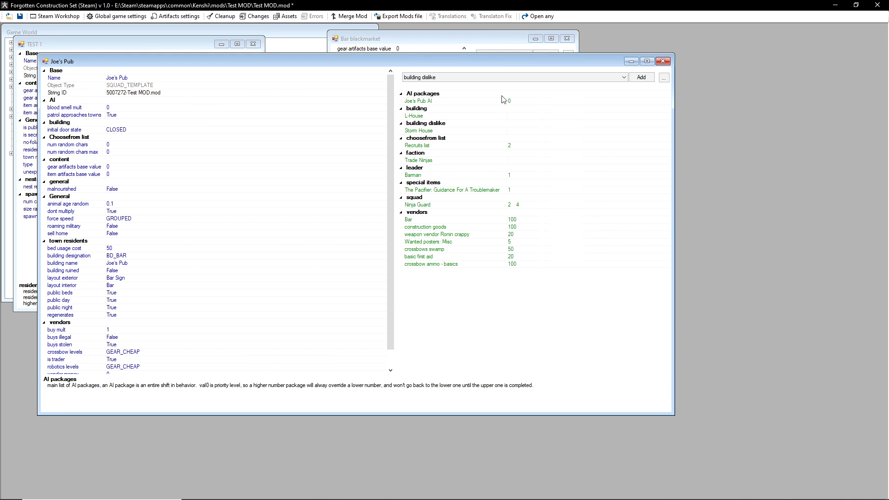
left_click(429, 77)
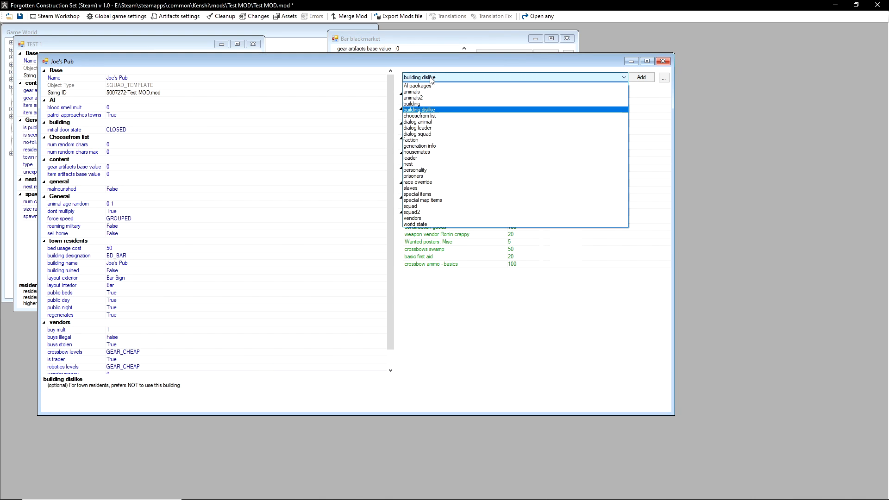
left_click(436, 213)
left_click(642, 78)
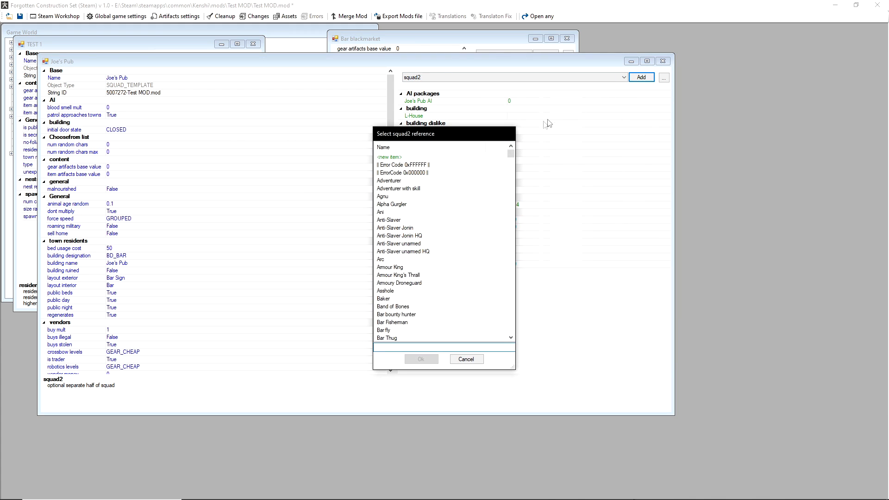
double_click(393, 220)
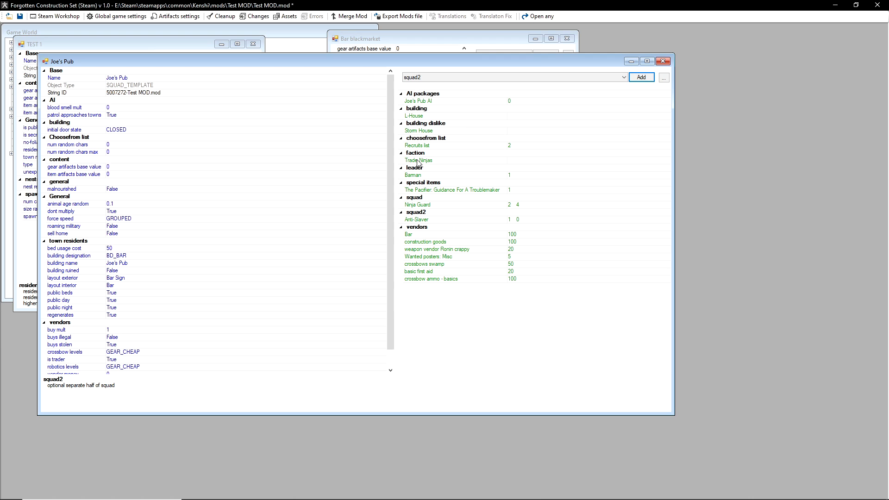
- Add the undertakers squad as a housemates reference of the Joe's Pub squad
left_click(624, 77)
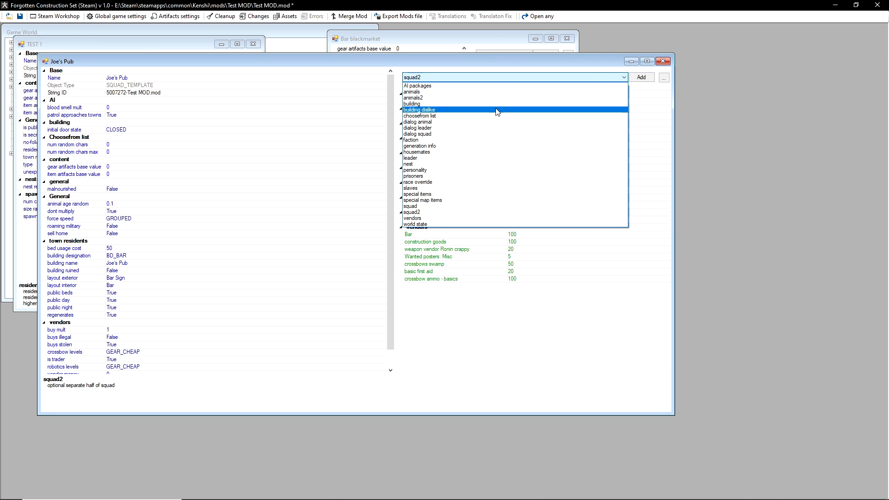
left_click(492, 152)
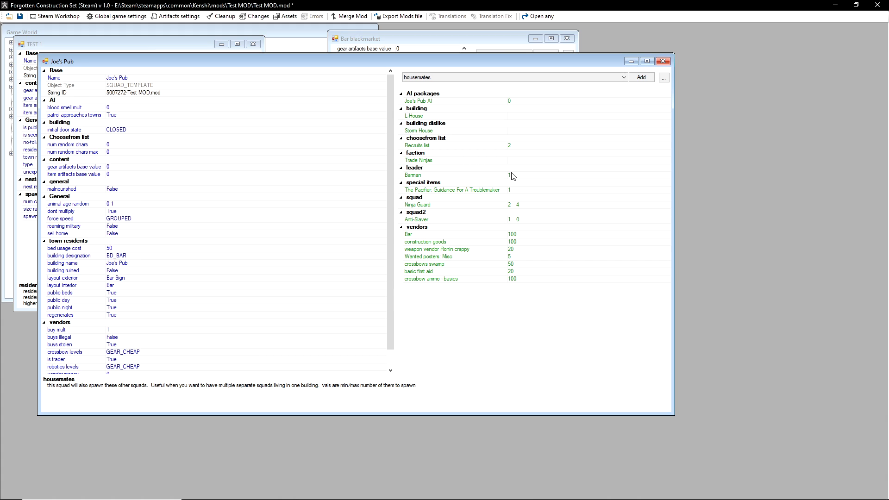
left_click(642, 78)
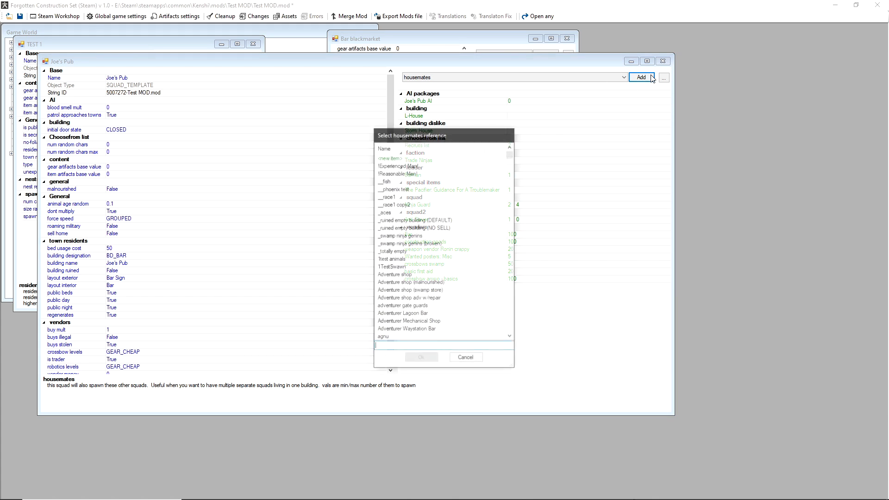
type("und")
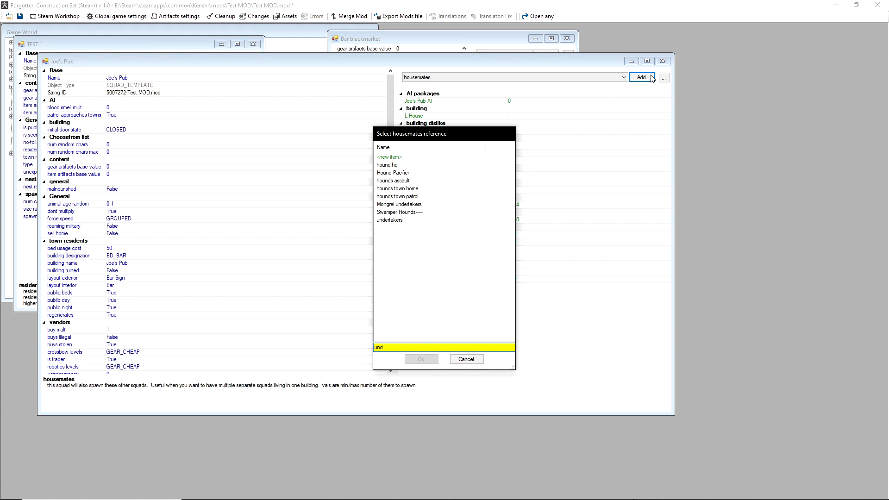
double_click(399, 220)
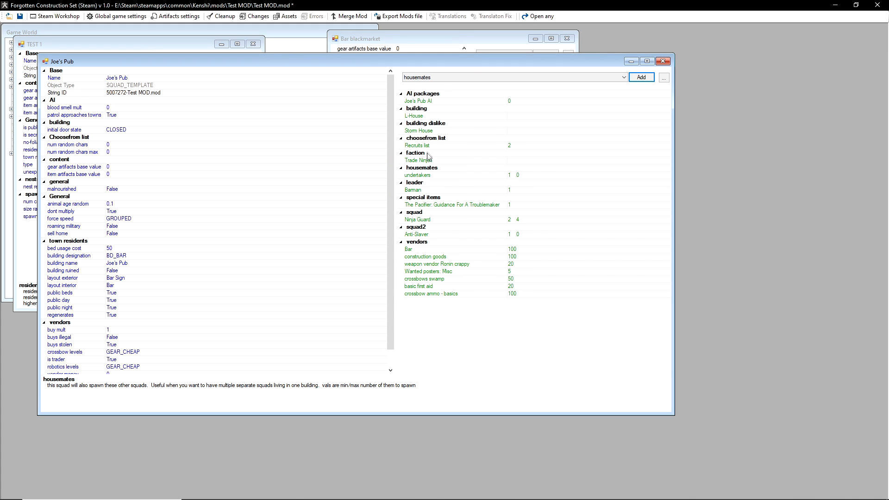
- Inspect the undertakers squad with its AI package, and the Barman leader's character template
double_click(426, 177)
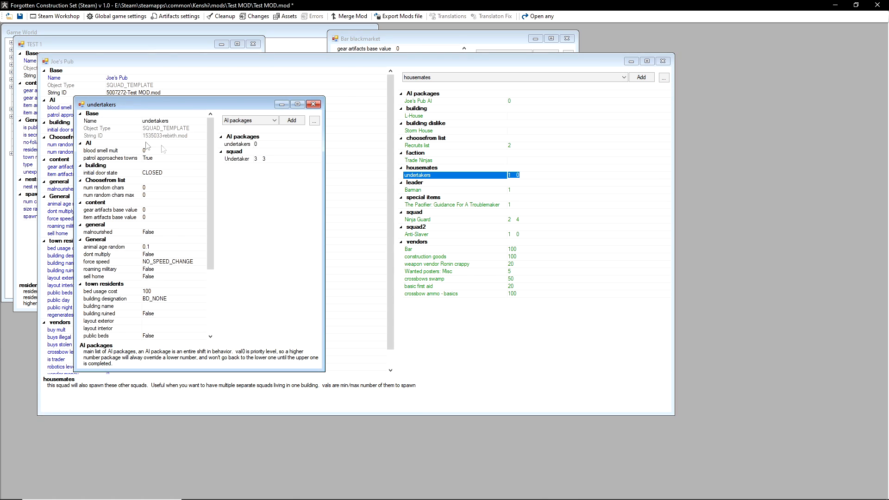
double_click(237, 144)
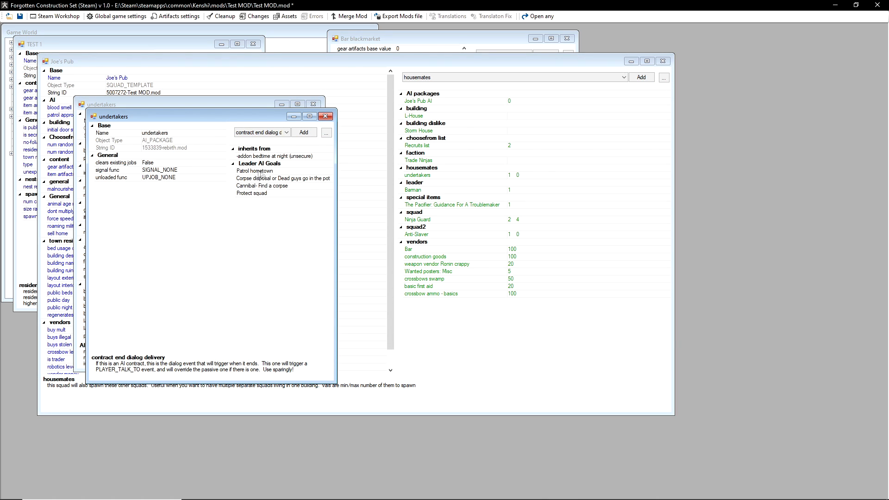
left_click(329, 116)
left_click(314, 105)
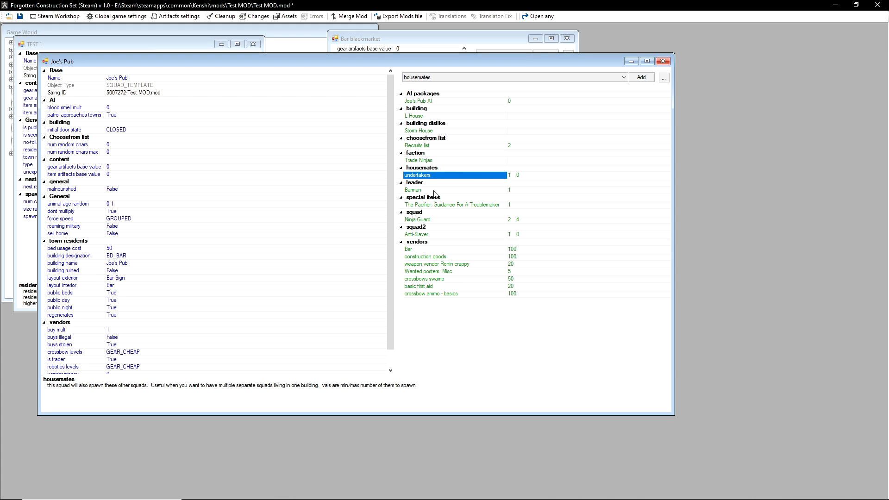
left_click(435, 190)
double_click(434, 191)
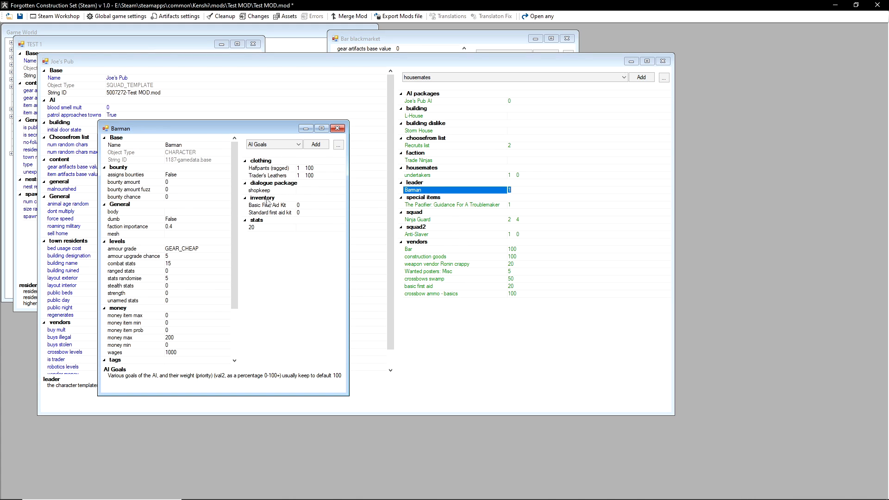
left_click(338, 129)
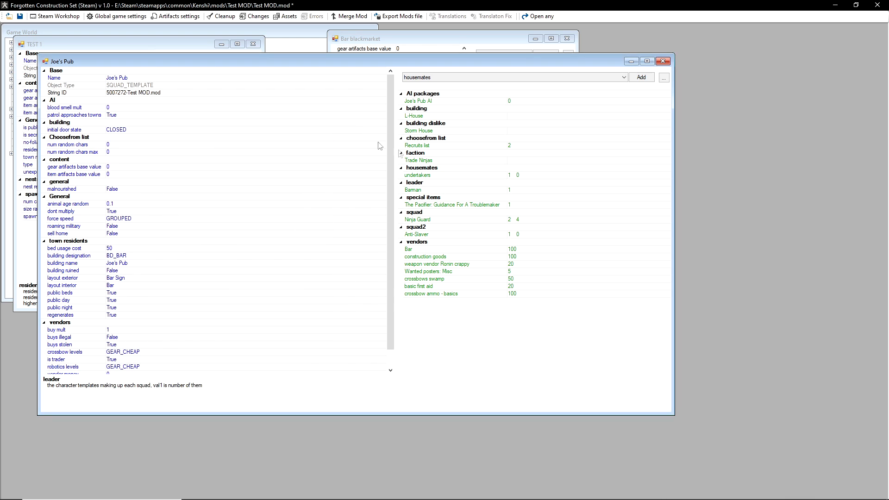
- Read the descriptions of the special items and squad references, and check the vendor properties and available reference categories
left_click(435, 209)
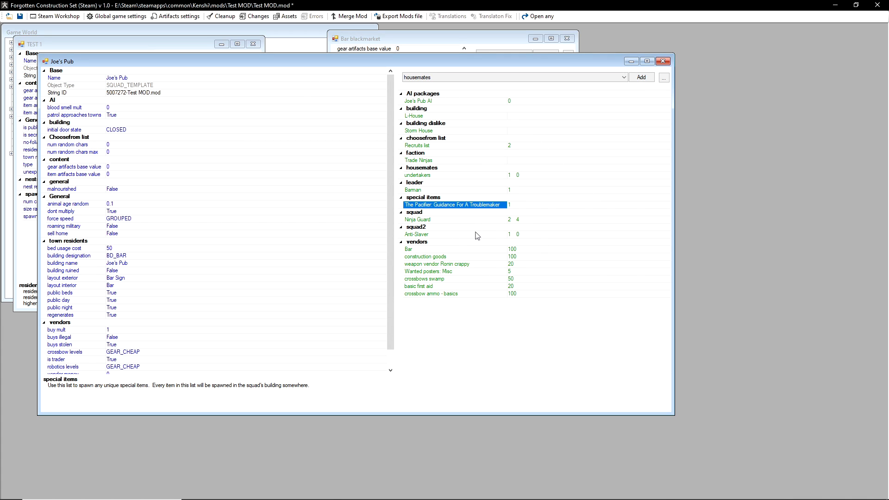
left_click(429, 221)
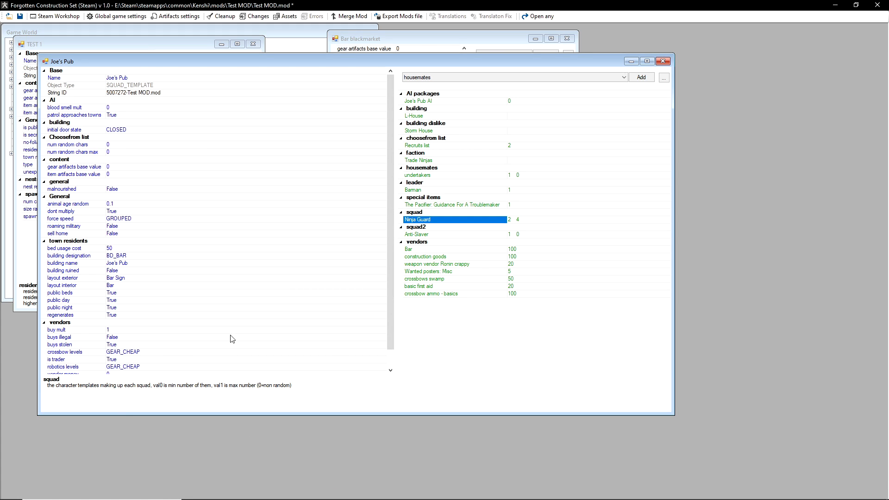
scroll(232, 339, "down", 1)
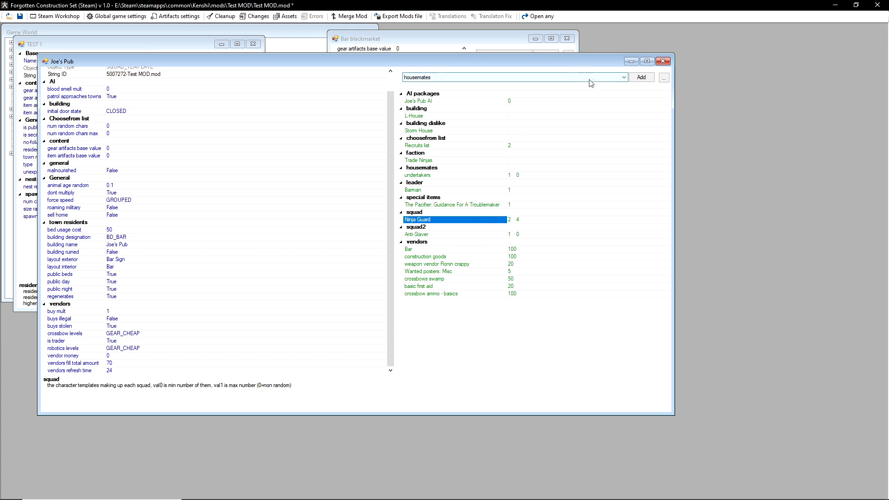
left_click(624, 77)
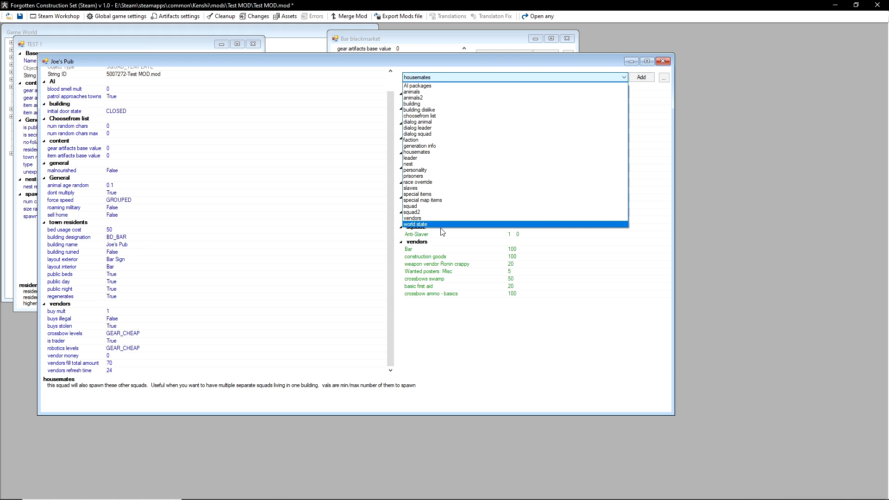
left_click(515, 79)
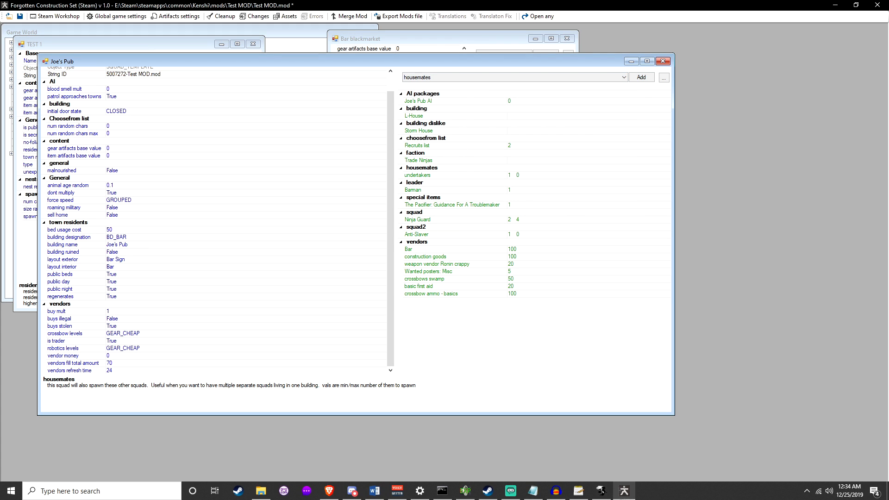
- Switch to the Kenshi game editor and examine the two Storm Houses and the interior layouts available for them
mouse_move(597, 492)
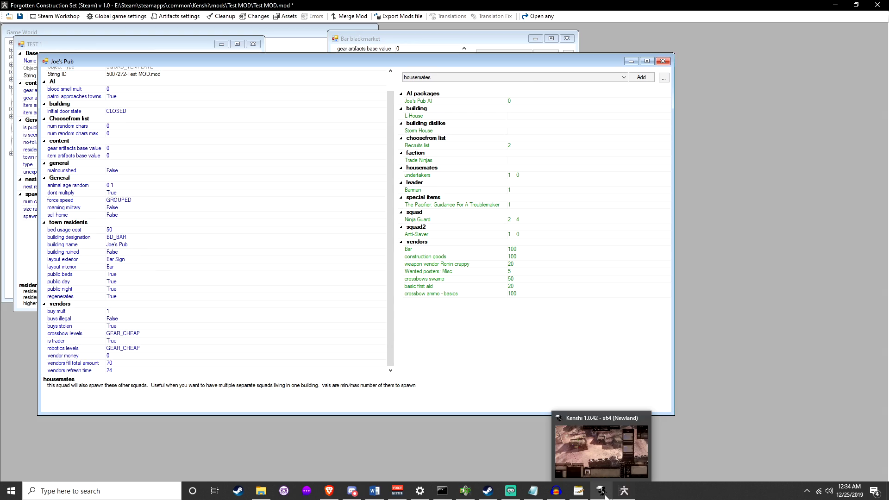
left_click(602, 492)
scroll(427, 310, "up", 5)
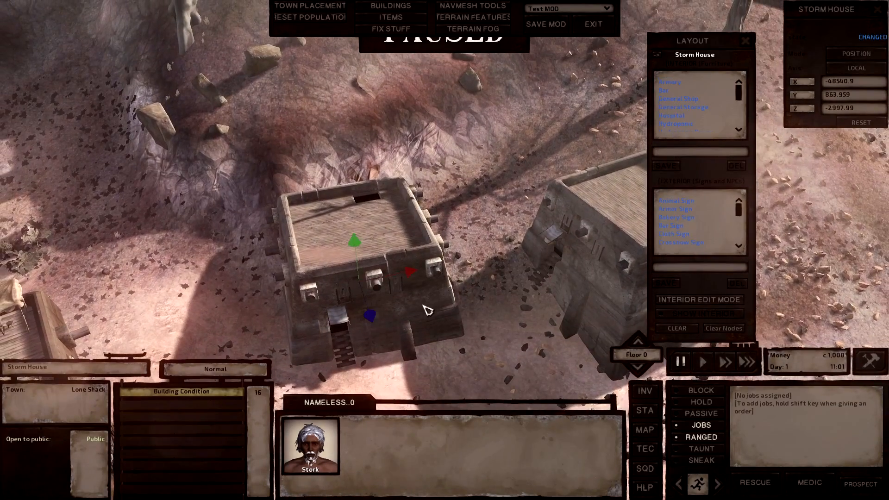
key("d")
left_click(439, 294)
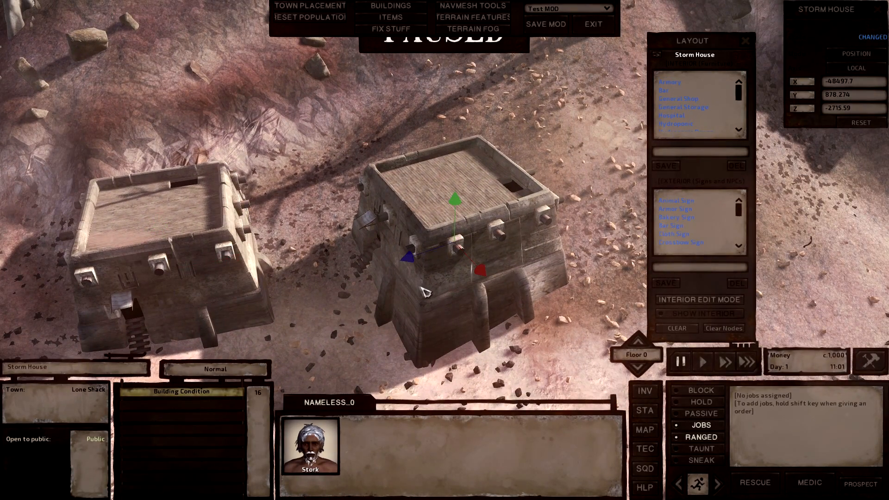
key("a")
middle_click_drag(418, 287, 453, 280)
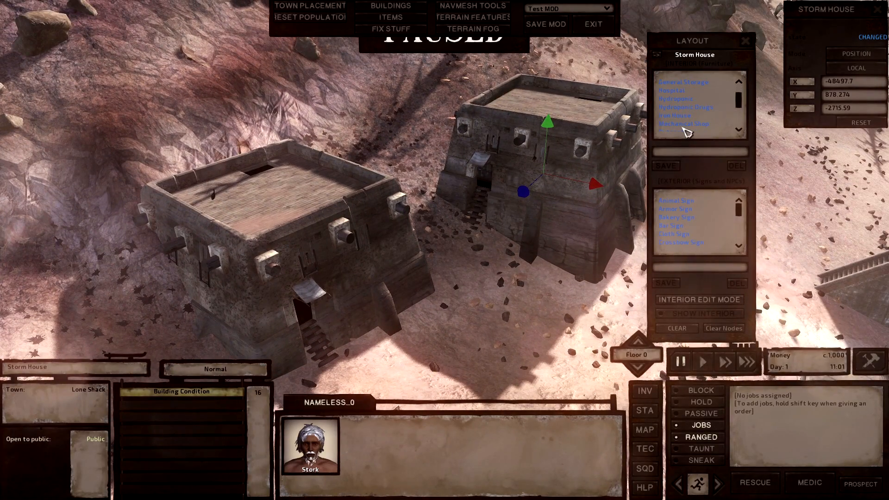
- Switch back to the Forgotten Construction Set, close the Joe's Pub and Bar blackmarket windows, and reposition the TEST 1 window
key("alt+Tab")
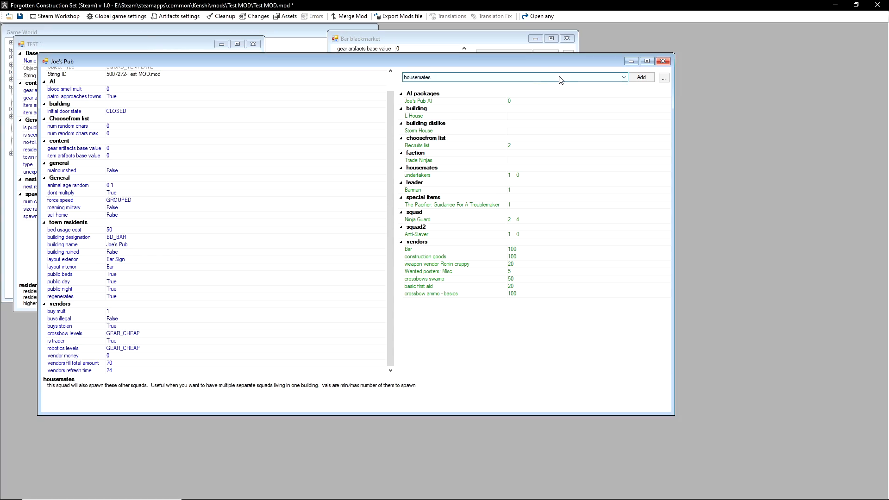
left_click(664, 61)
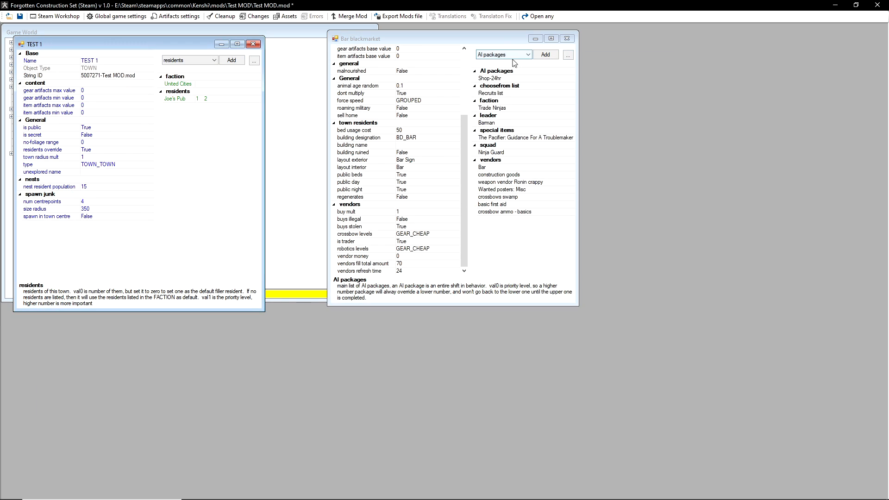
left_click(502, 55)
left_click(503, 55)
left_click(567, 39)
left_click_drag(104, 44, 207, 84)
- Add the hydroponic squad as a residents reference of the TEST 1 town
left_click(317, 99)
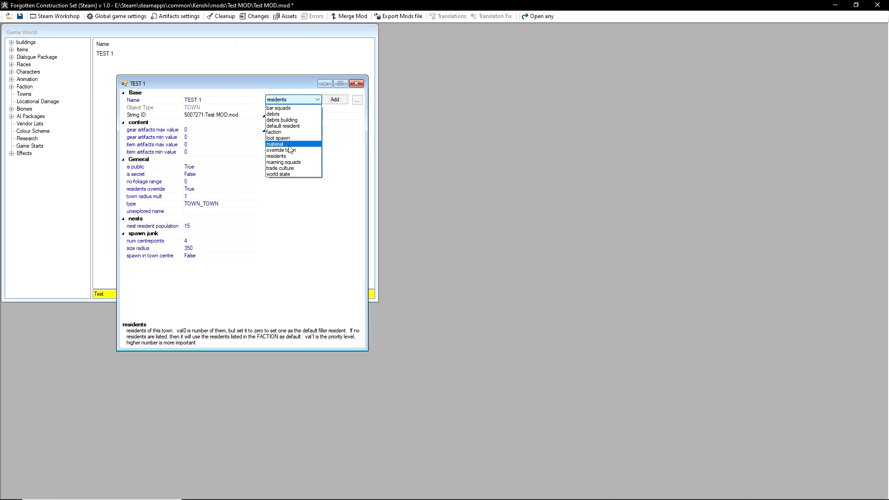
left_click(277, 157)
left_click(335, 100)
type("h")
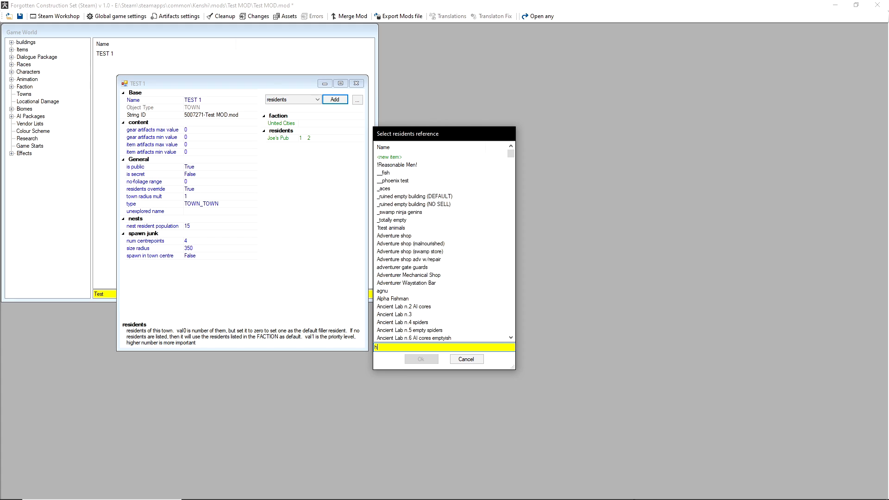
type("ydo")
key("BackSpace")
type("r")
double_click(391, 166)
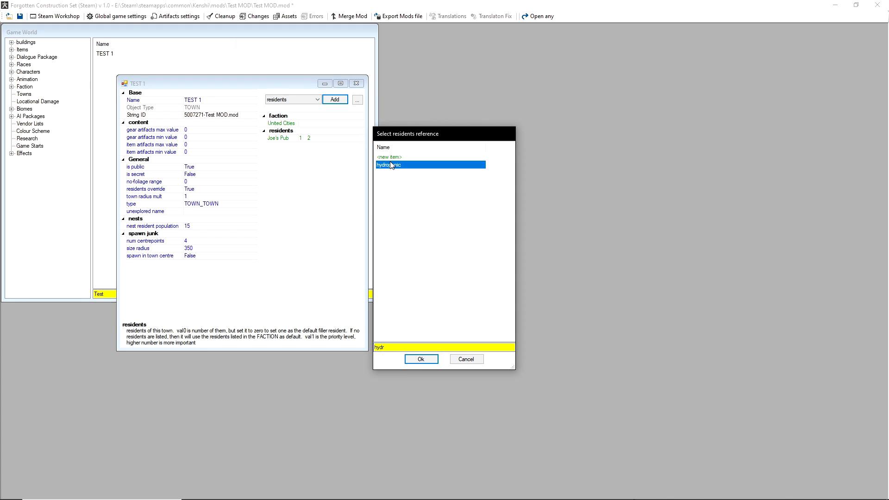
- Add the hospital squad as a residents reference of the TEST 1 town
left_click(334, 99)
type("hospi")
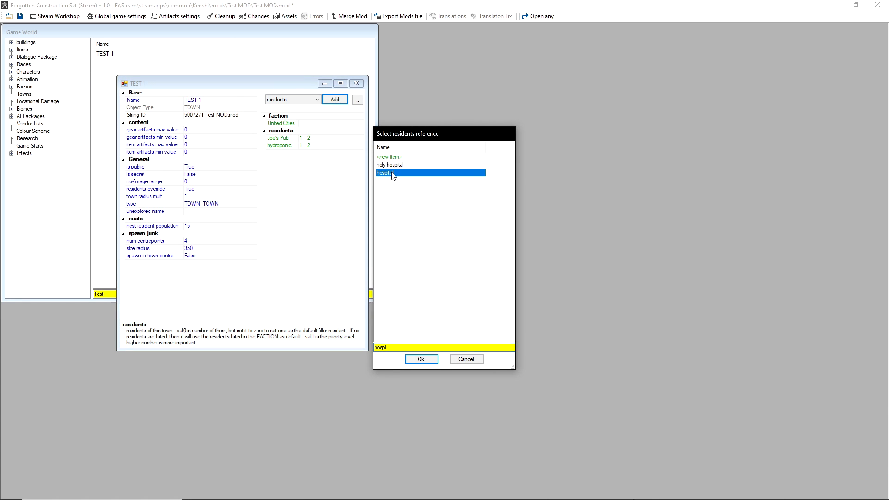
double_click(389, 173)
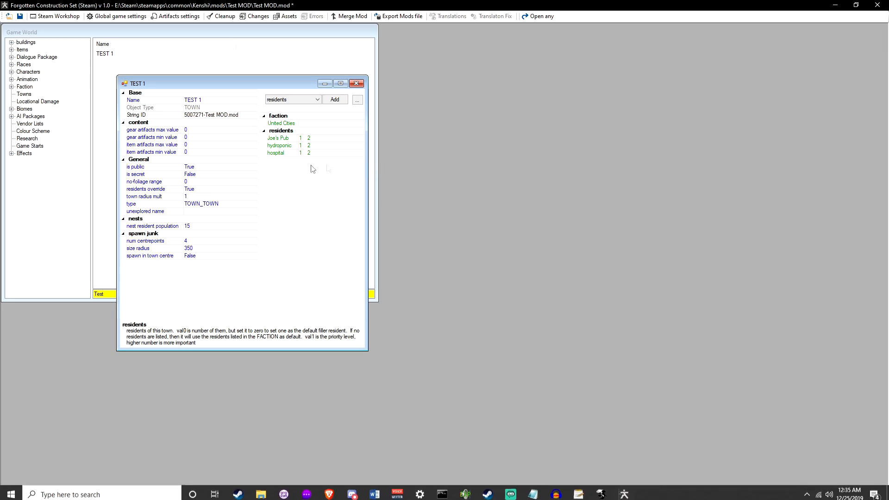
- Switch to the Kenshi game editor and apply the Hospital interior layout to the first Storm House
left_click(625, 491)
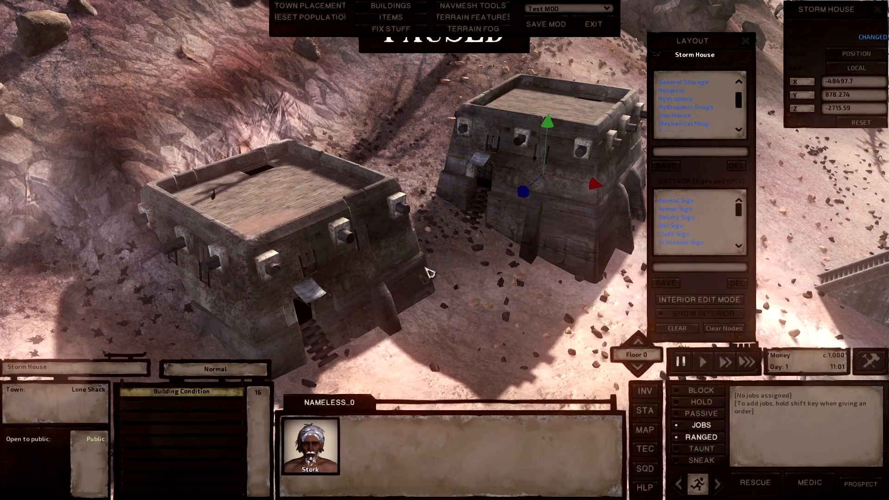
key("a")
key("w")
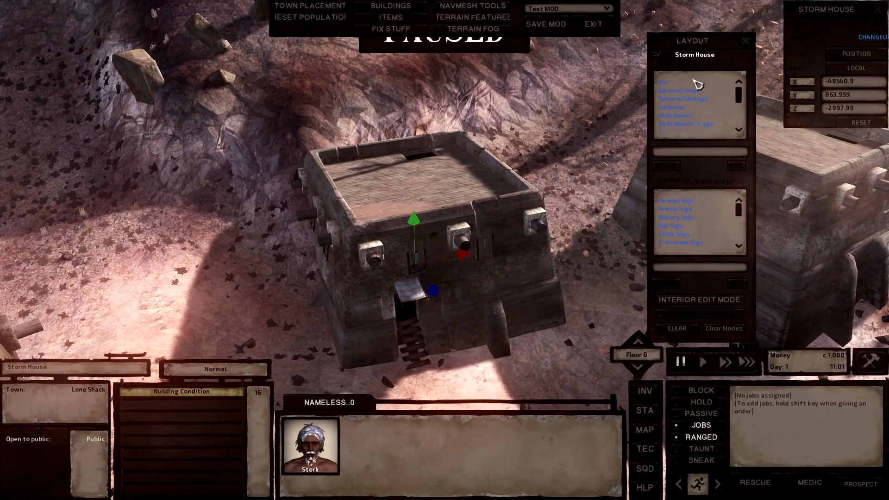
left_click(683, 107)
scroll(402, 199, "up", 5)
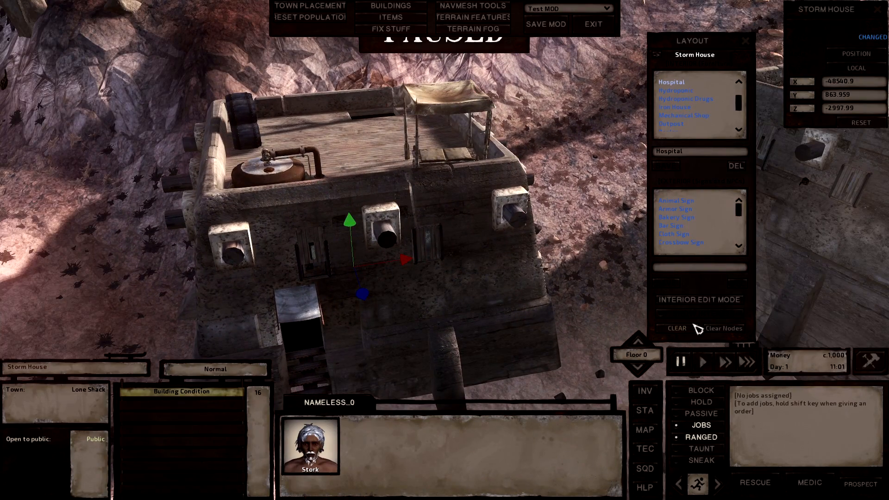
middle_click_drag(600, 284, 649, 283)
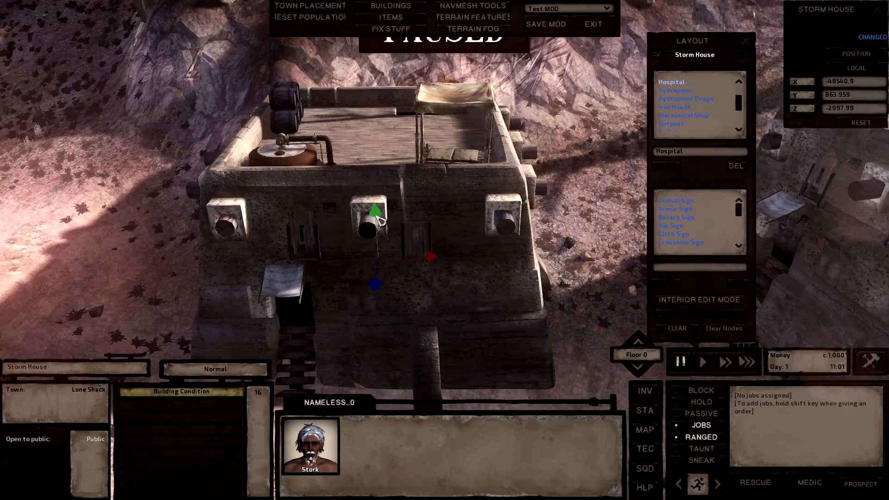
key("a")
- Move the layout window out of the way and turn on interior edit mode for the Storm House
left_click_drag(717, 20, 721, 12)
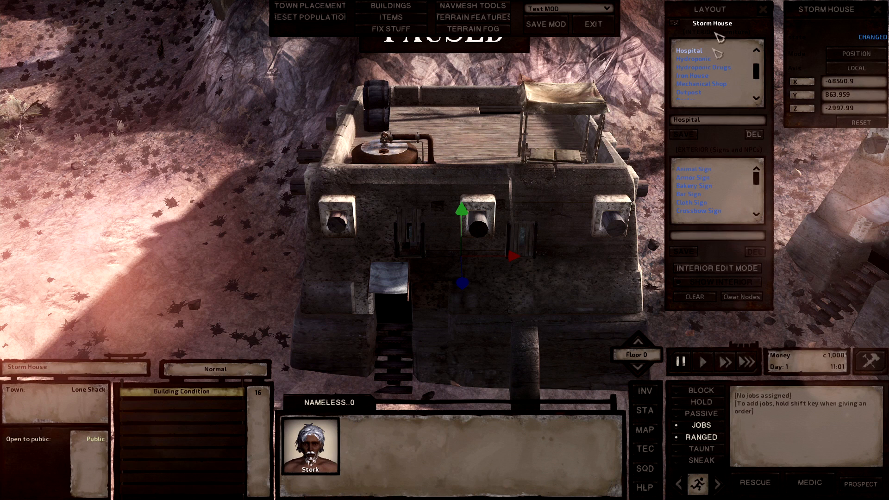
left_click(704, 273)
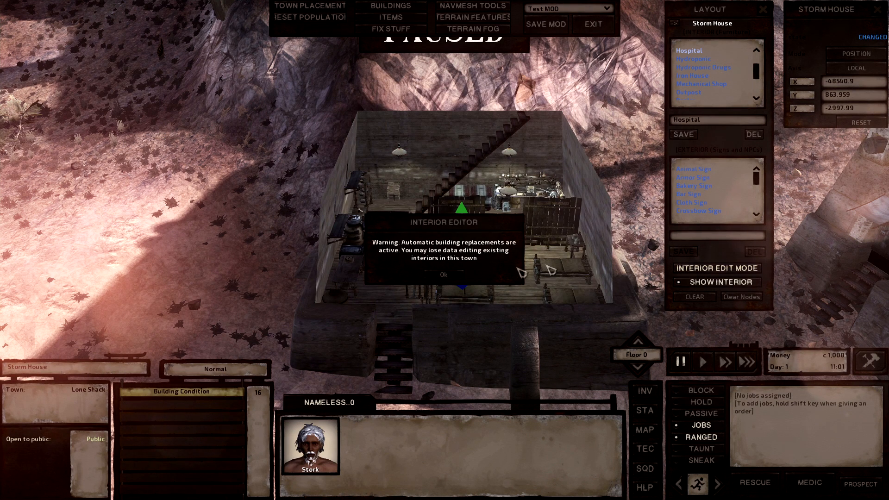
left_click(453, 279)
- Preview the Hydroponic interior layout in the Storm House and put the Hospital layout back
left_click(756, 98)
left_click(702, 52)
scroll(704, 58, "up", 1)
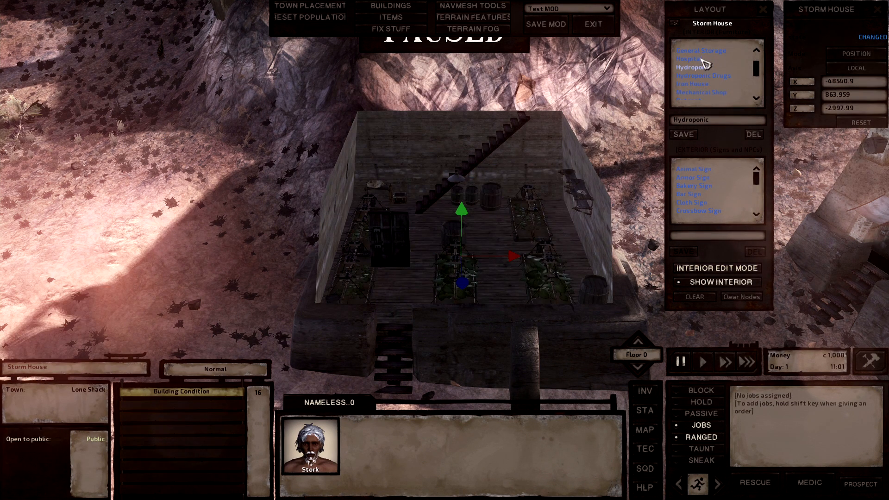
left_click(692, 51)
- Inspect the Storm House's hospital interior from several angles, including the beds, wooden partitions, workbenches and ceiling lamp
scroll(438, 263, "up", 3)
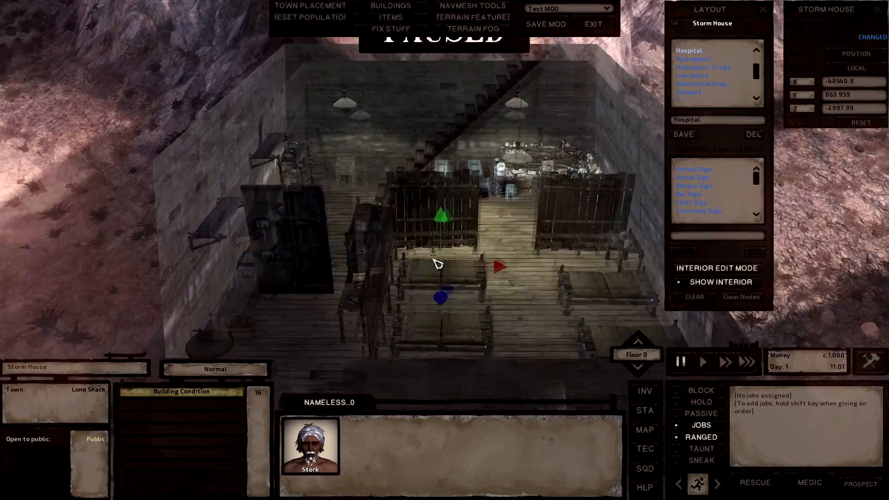
middle_click_drag(434, 260, 439, 260)
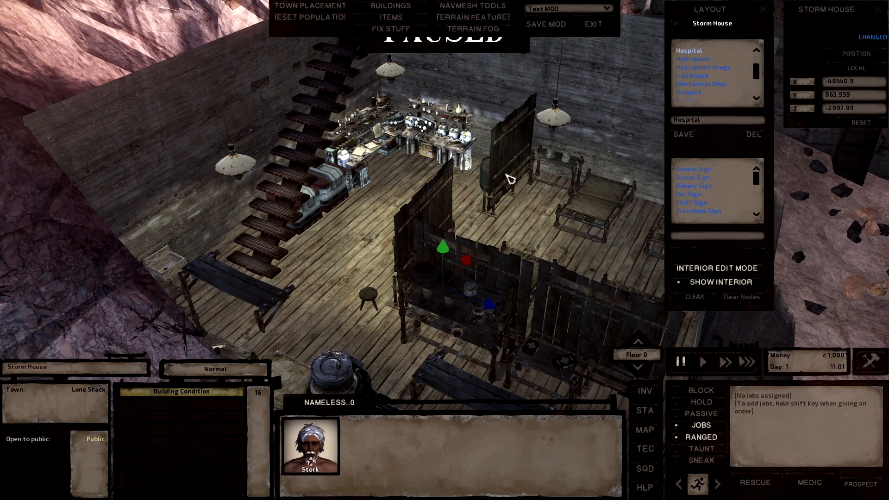
middle_click_drag(479, 186, 485, 206)
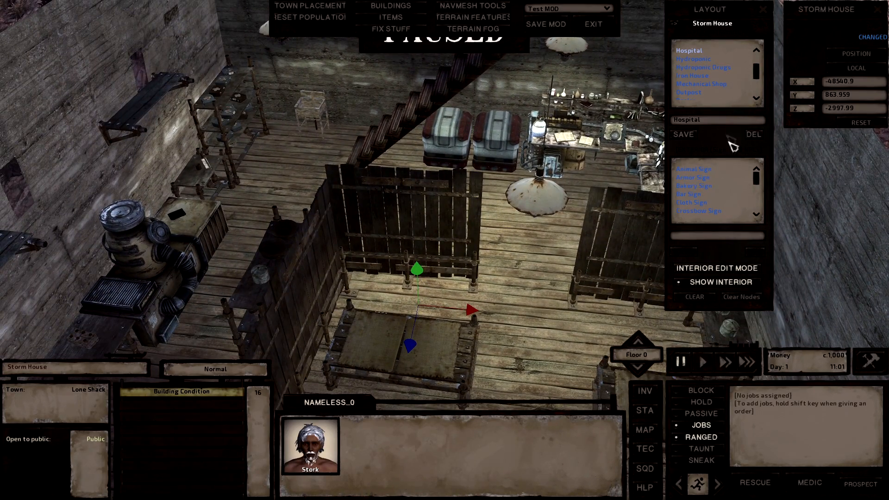
left_click(546, 213)
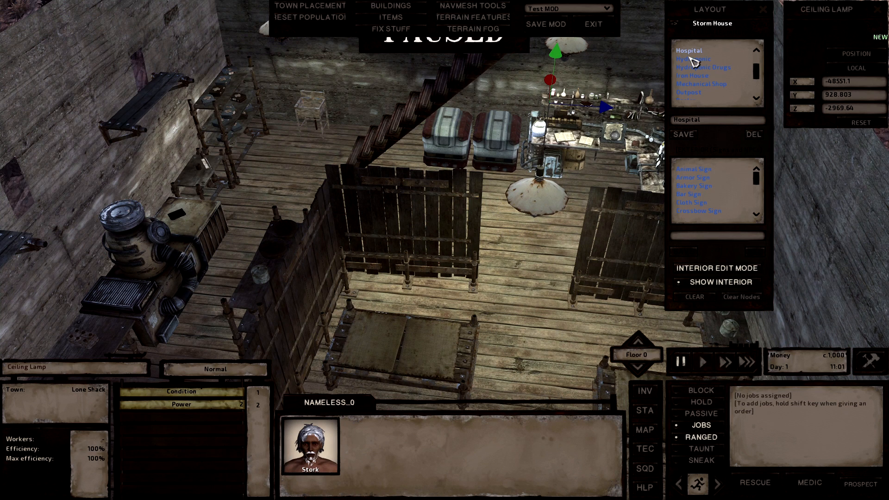
scroll(693, 63, "up", 1)
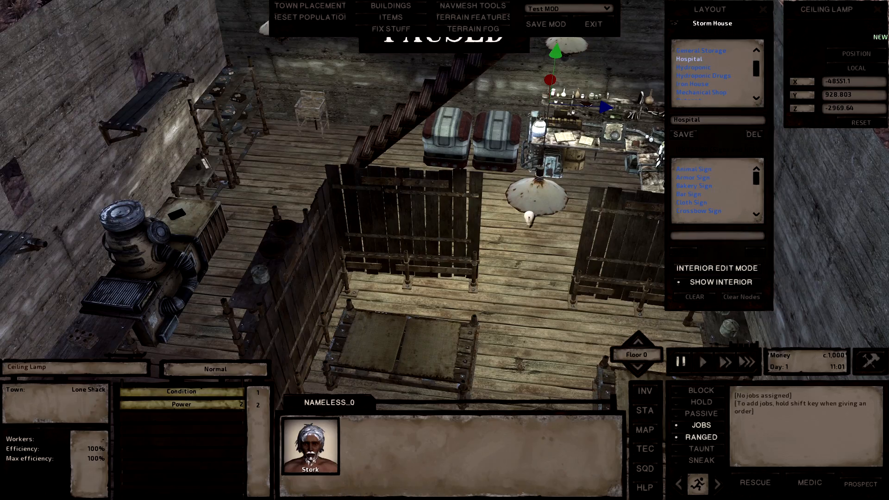
middle_click_drag(437, 239, 436, 239)
middle_click_drag(370, 188, 438, 221)
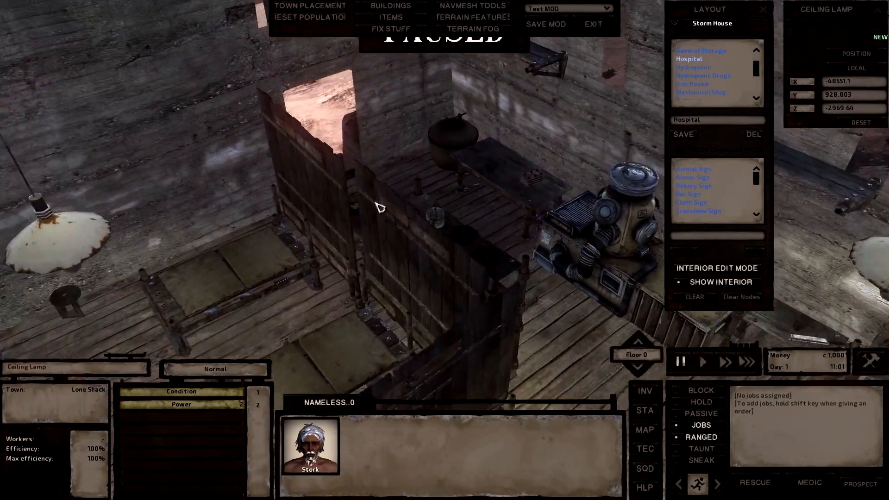
middle_click_drag(379, 207, 361, 202)
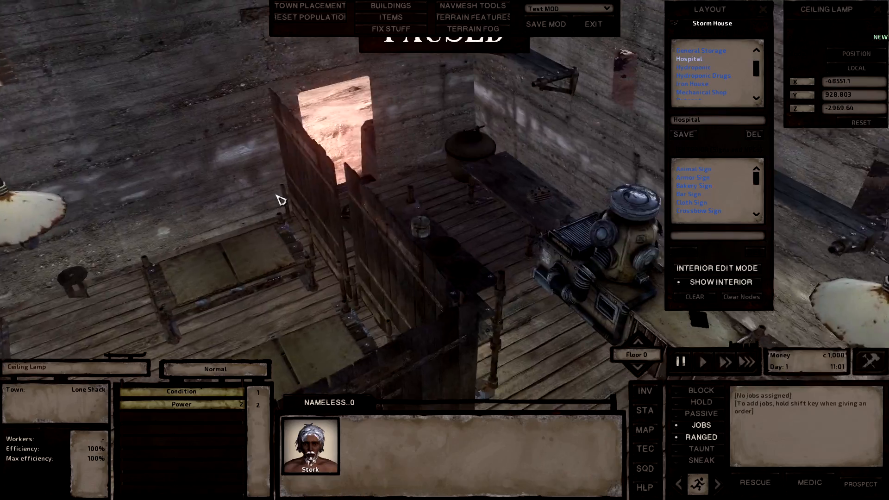
key("a")
key("s")
key("d")
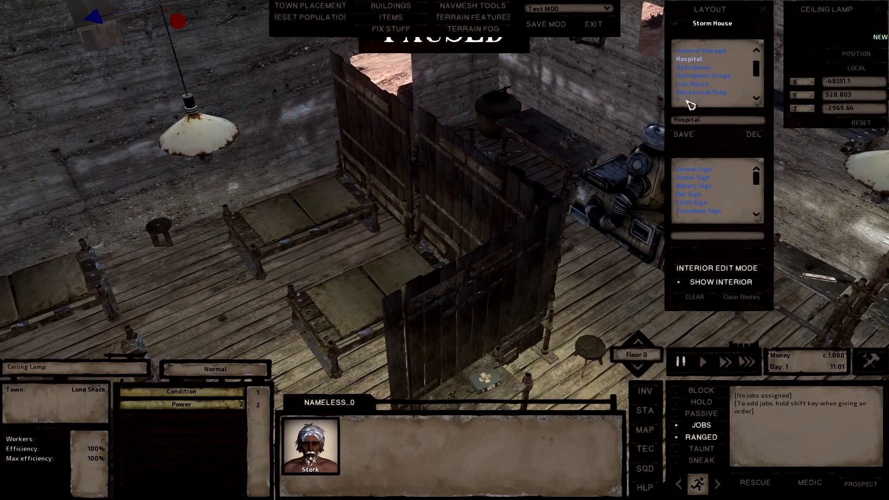
scroll(435, 202, "down", 5)
middle_click_drag(435, 204, 432, 210)
scroll(432, 210, "up", 5)
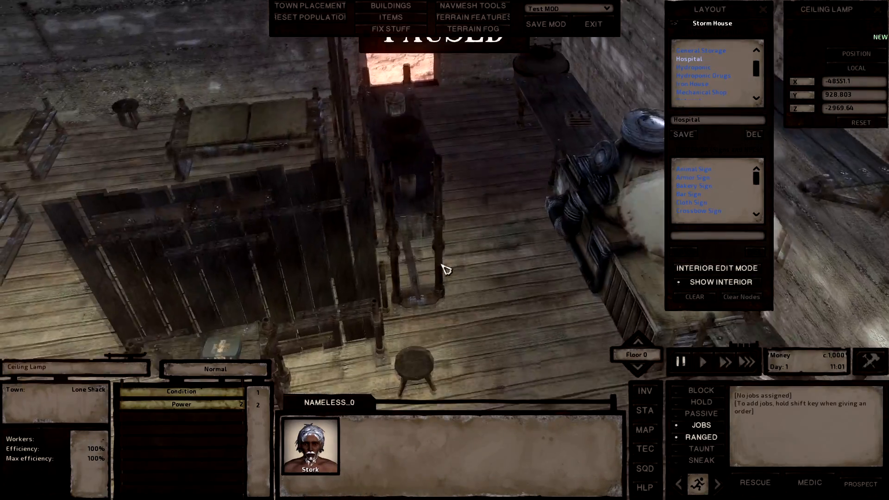
- Move the stool closer to the medical-kit table in the hospital interior, to about X -48536, Z -3015
key("s")
left_click(422, 320)
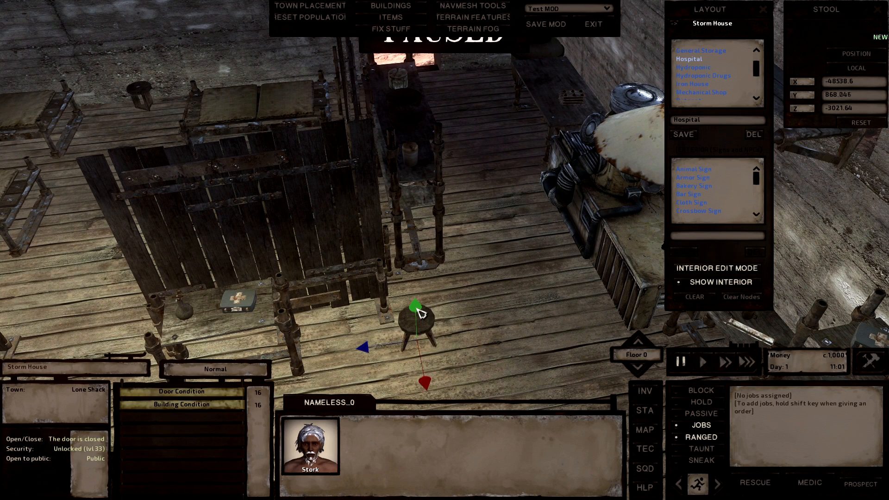
left_click_drag(418, 318, 419, 352)
left_click_drag(363, 351, 315, 355)
middle_click_drag(400, 350, 421, 255)
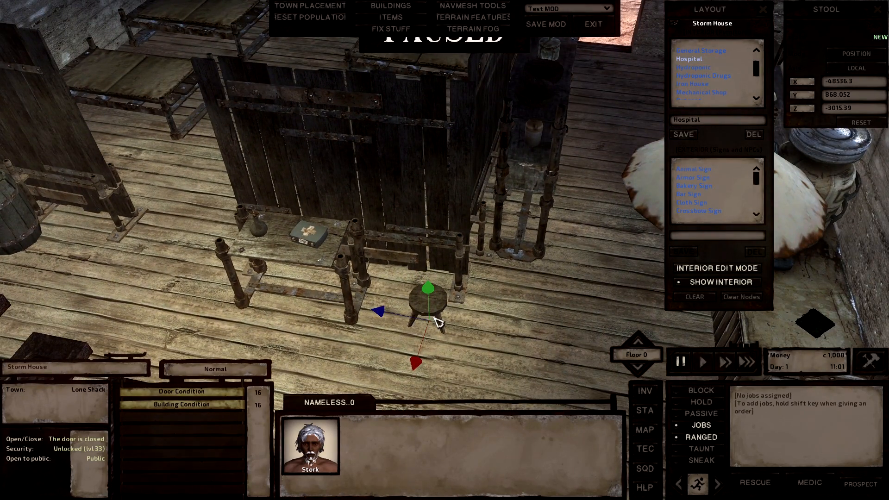
- Review the hospital furniture arrangement around the moved stool, both close up and from outside the Storm House
key("e")
key("w")
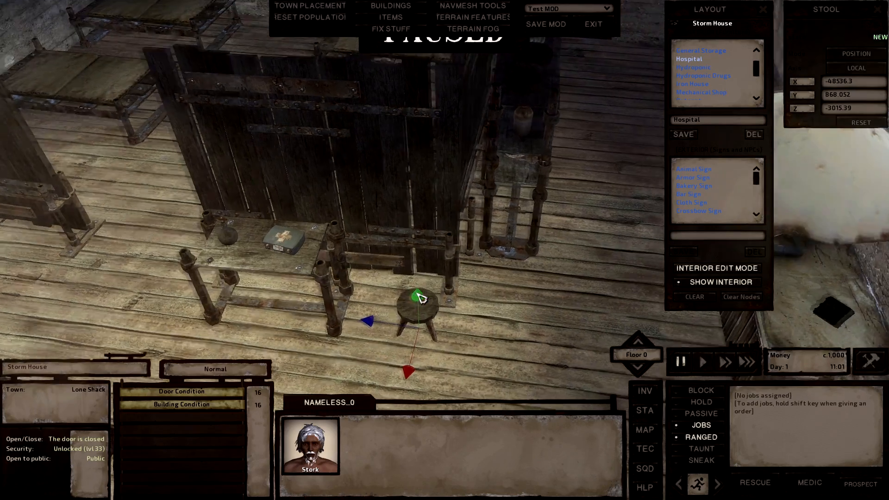
key("a")
scroll(417, 264, "down", 3)
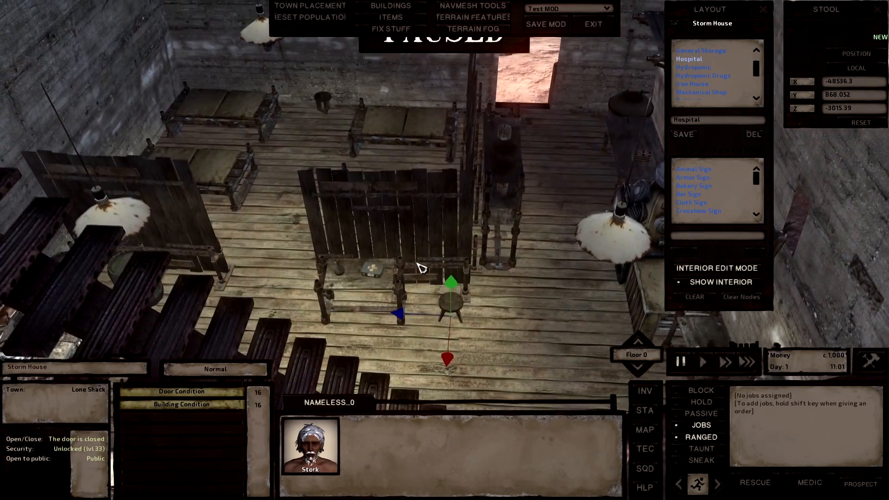
key("w")
scroll(421, 260, "up", 2)
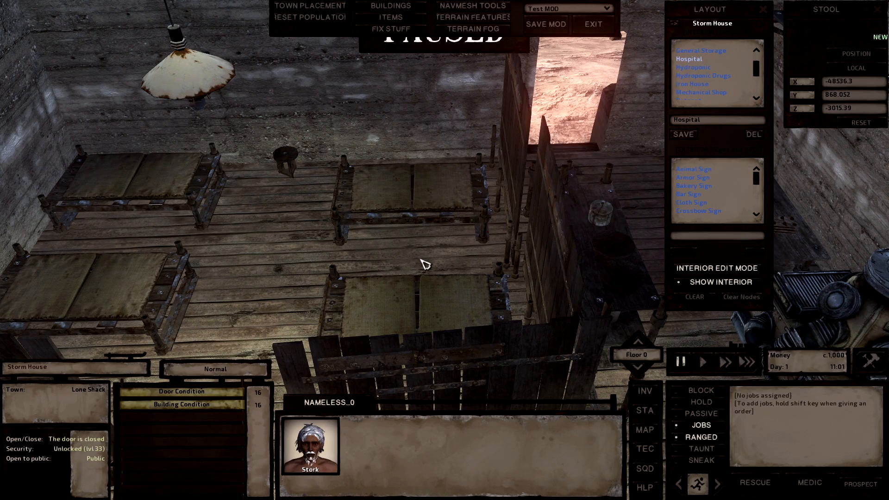
scroll(424, 264, "down", 5)
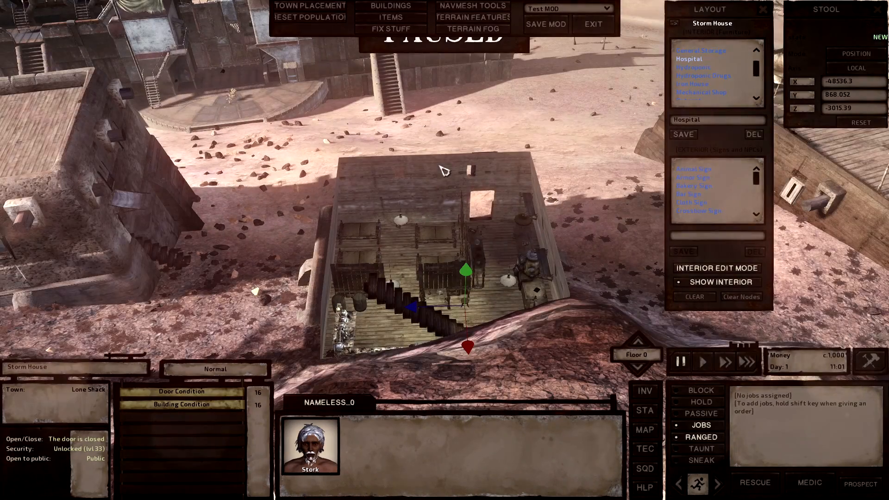
key("e")
key("q")
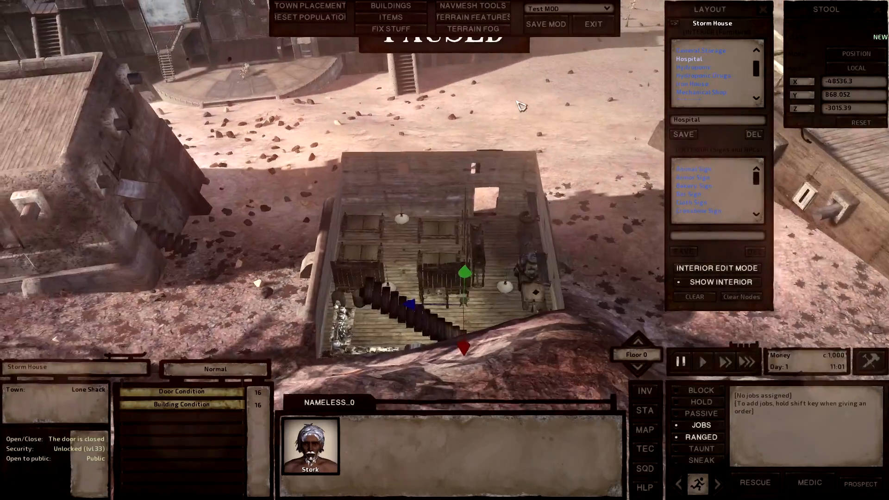
key("w")
scroll(441, 205, "up", 4)
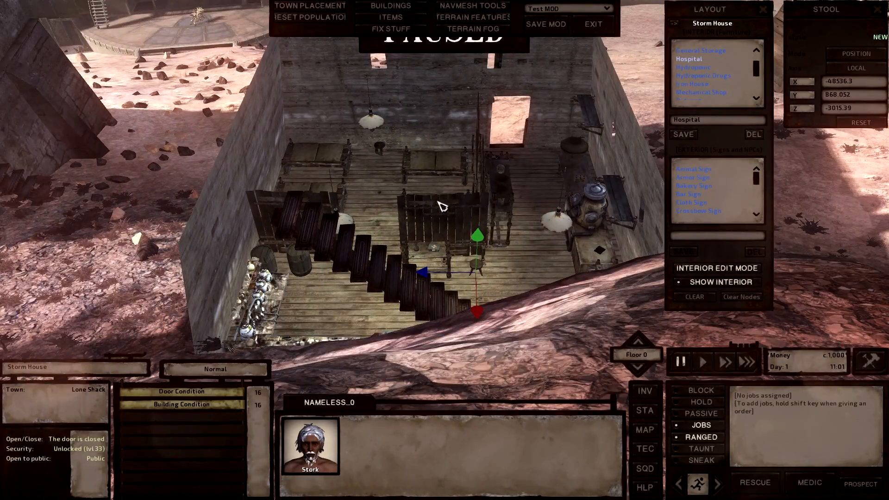
- Examine the furnished hospital interior from opposite sides of the Storm House with the Hospital layout loaded
key("q")
key("d")
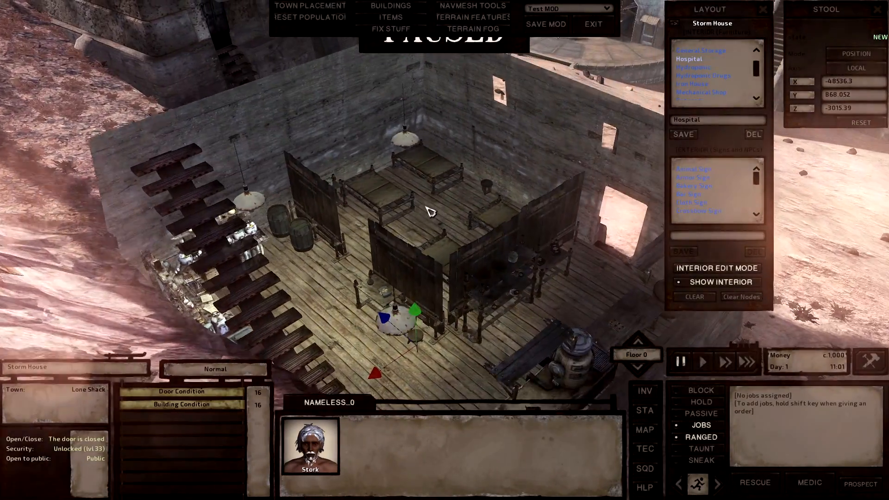
scroll(421, 212, "up", 3)
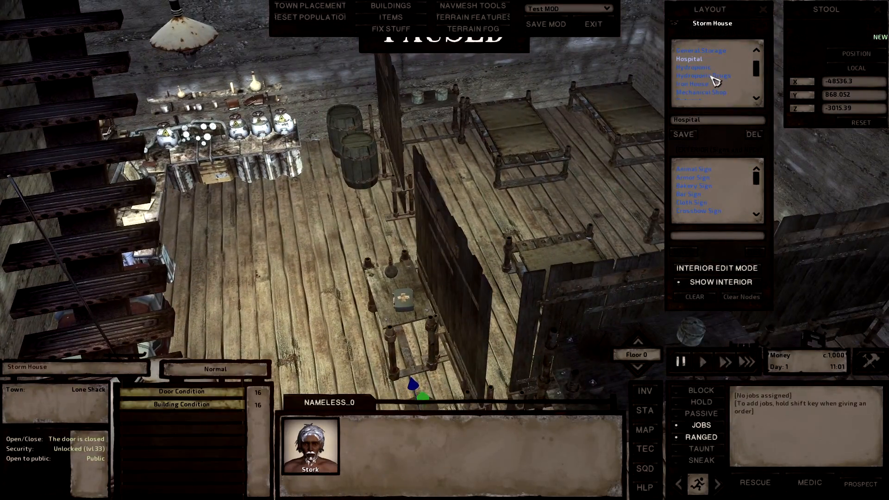
left_click(708, 69)
scroll(706, 69, "up", 4)
left_click(703, 76)
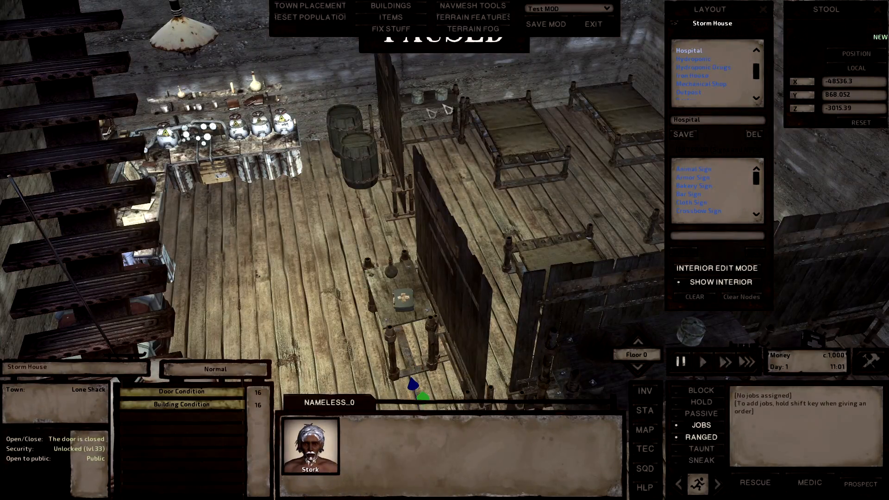
key("e")
middle_click_drag(391, 124, 359, 111)
scroll(364, 116, "down", 6)
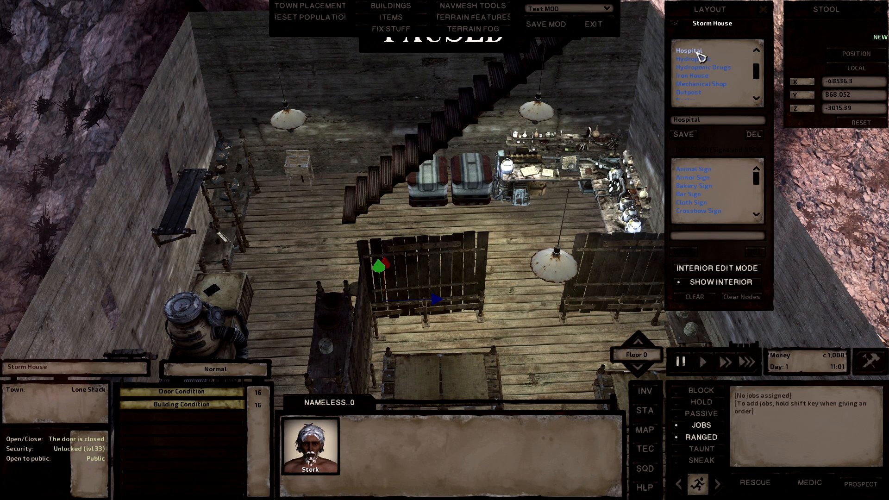
- Save the current Storm House interior as a new layout named Cool Hospital
left_click(712, 120)
type("1")
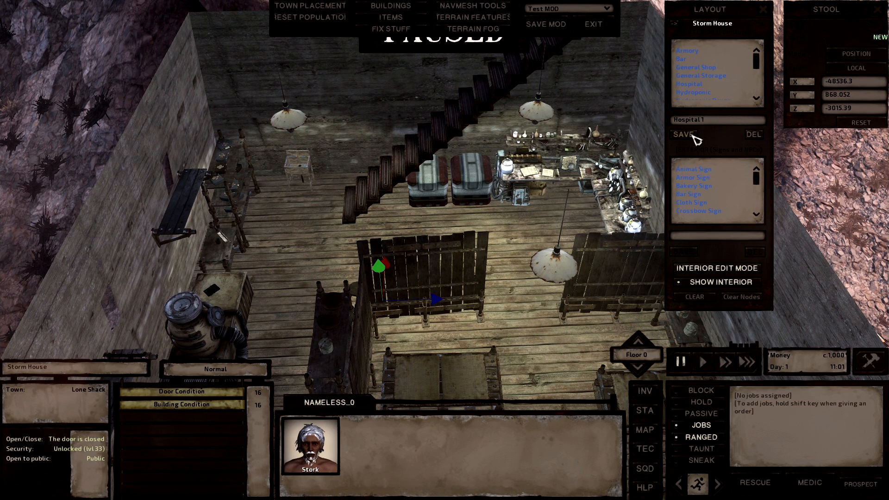
key("BackSpace")
key("BackSpace")
key("BackSpace")
key("BackSpace")
key("BackSpace")
key("BackSpace")
key("BackSpace")
key("BackSpace")
key("BackSpace")
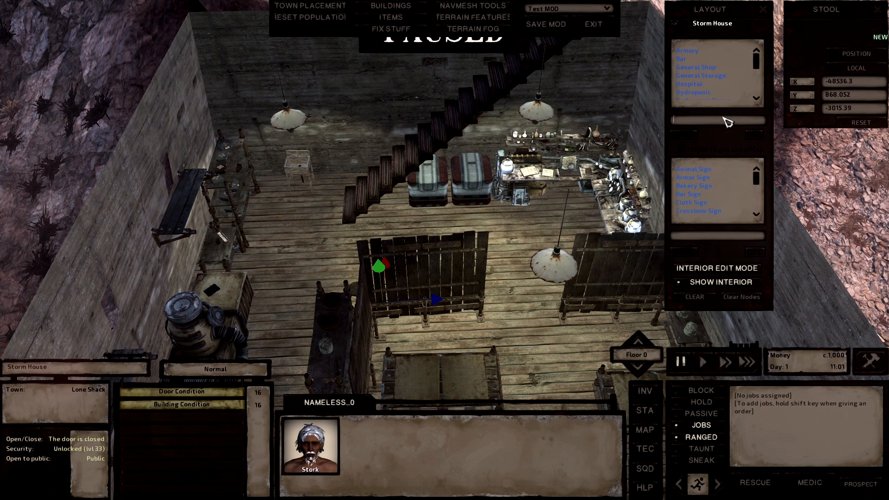
type("c")
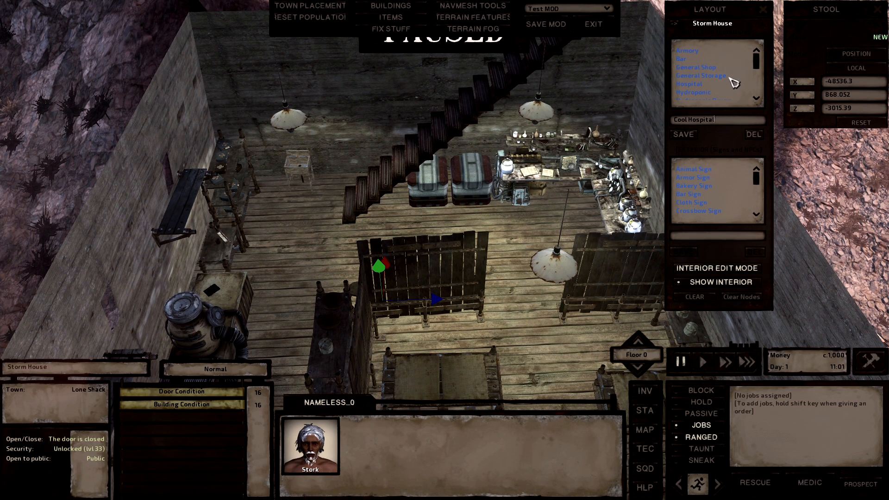
left_click(684, 135)
- Load the Cool Hospital layout in the Storm House and switch back to the Hospital layout for comparison
scroll(703, 58, "up", 1)
left_click(703, 75)
left_click(708, 51)
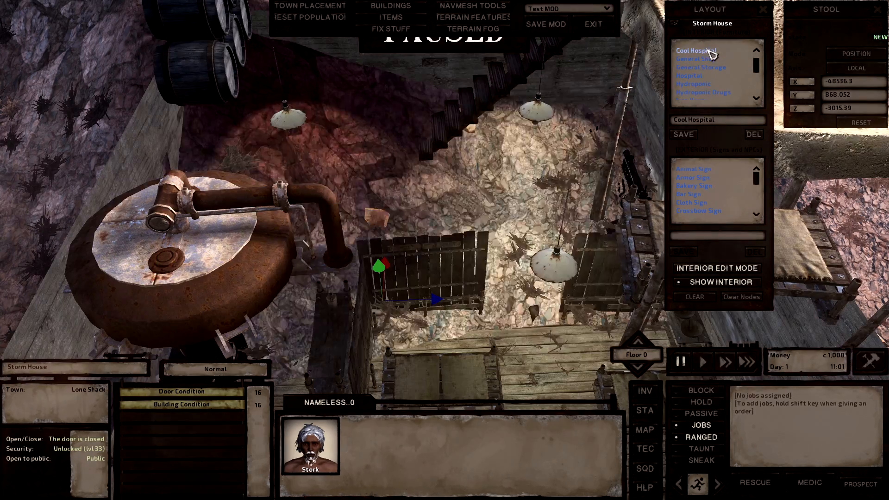
left_click(700, 76)
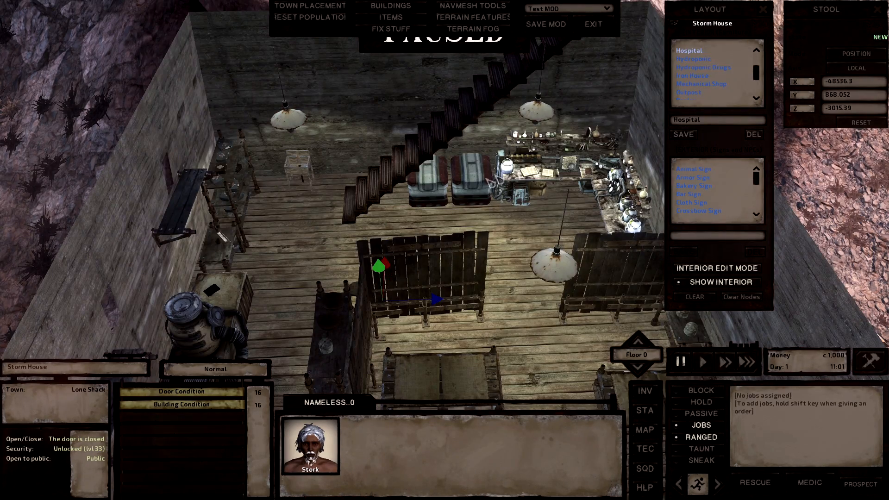
- Check Floor 1 of the Storm House, return to Floor 0 and load the Cool Hospital layout again
scroll(876, 332, "down", 3)
left_click(638, 342)
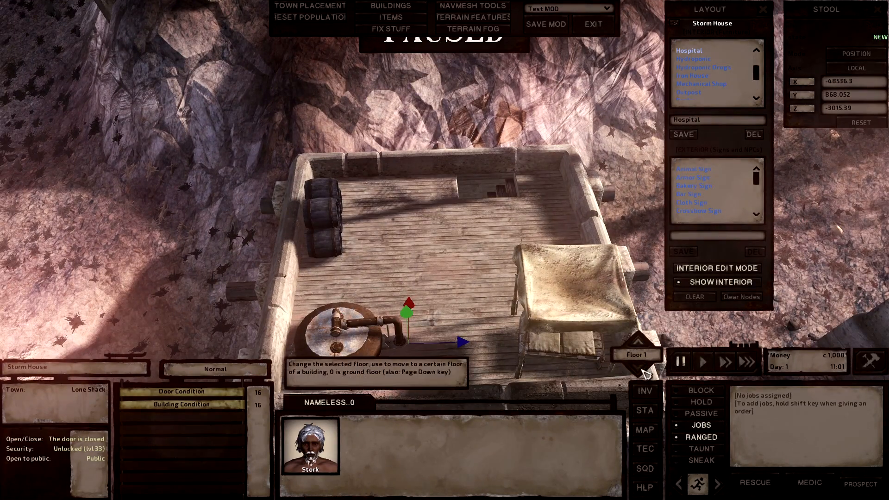
left_click(638, 368)
scroll(385, 213, "up", 3)
scroll(720, 83, "up", 2)
left_click(716, 69)
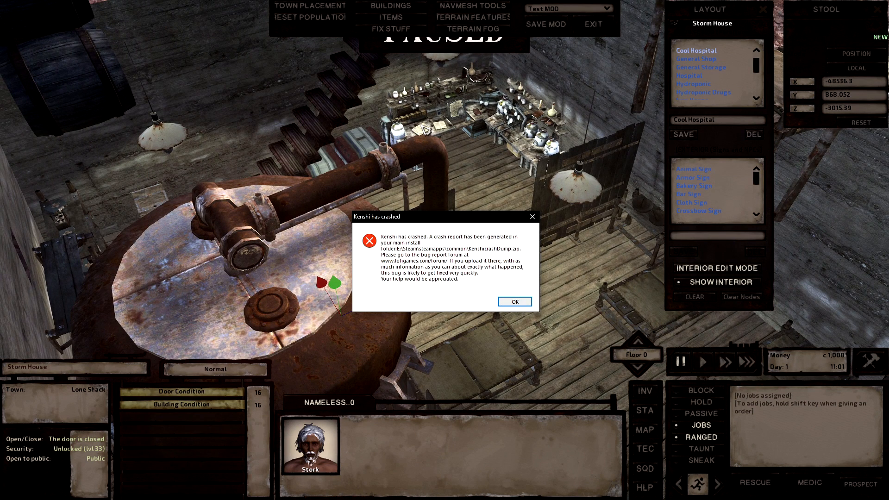
- Dismiss the crash report, switch to Steam and relaunch Kenshi with the Play Kenshi option and the existing launcher settings
key("Return")
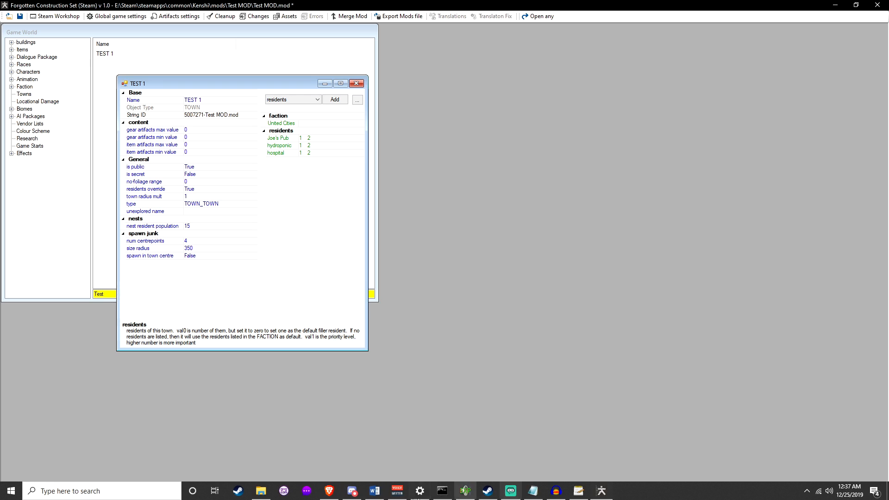
left_click(487, 490)
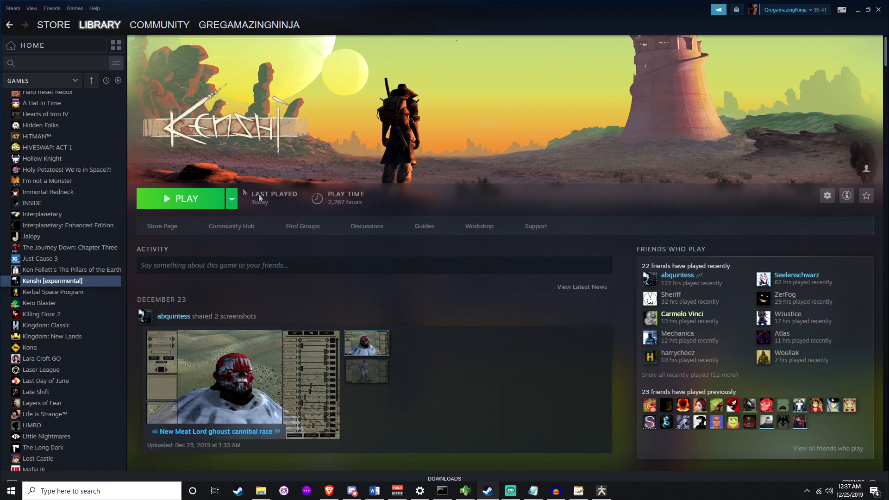
left_click(186, 198)
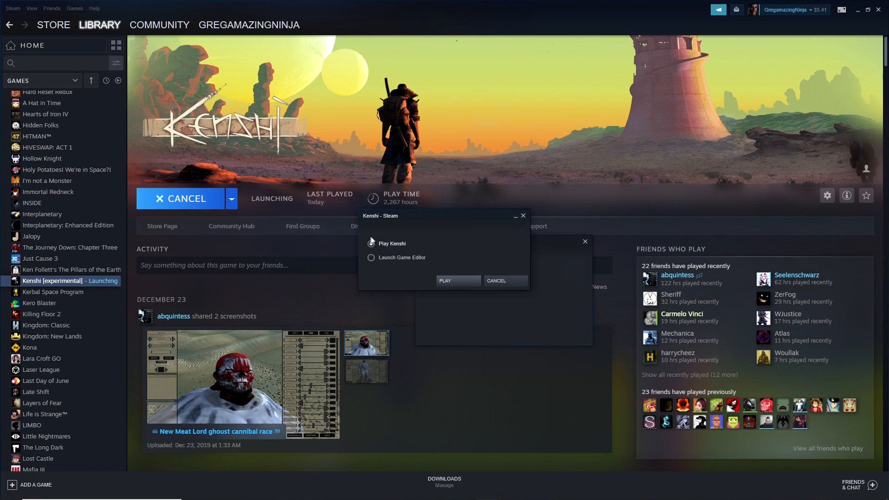
left_click(468, 280)
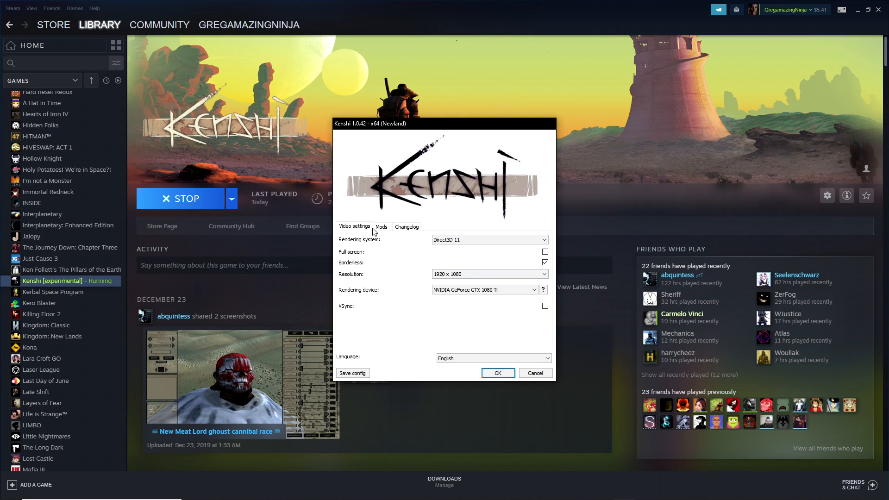
left_click(381, 227)
left_click(504, 373)
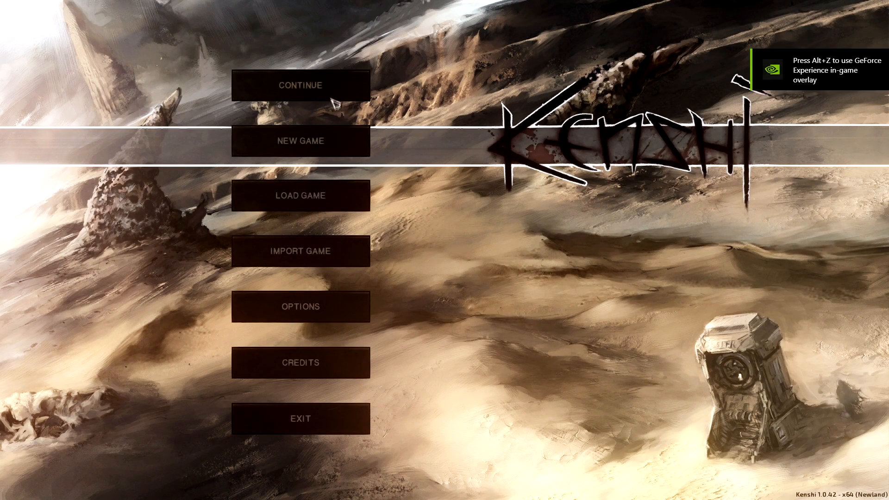
- Start a new game and accept the generated Greenlander character without changes
left_click(352, 139)
left_click(598, 256)
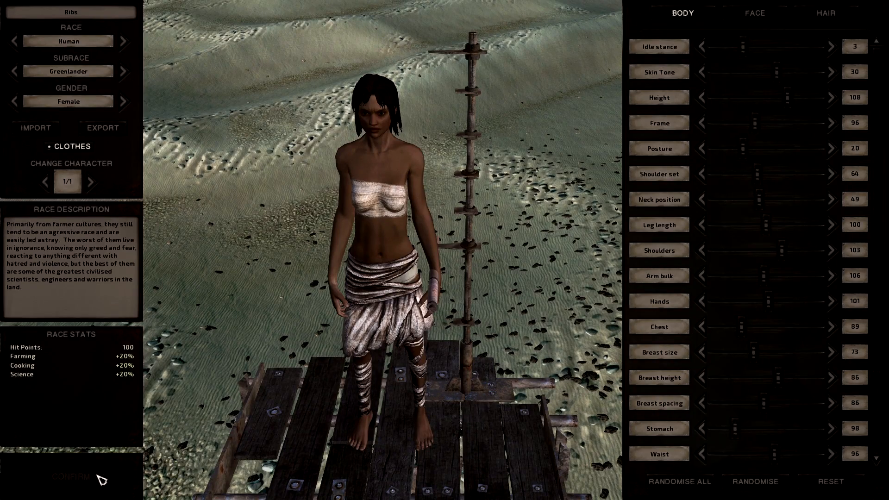
left_click(101, 479)
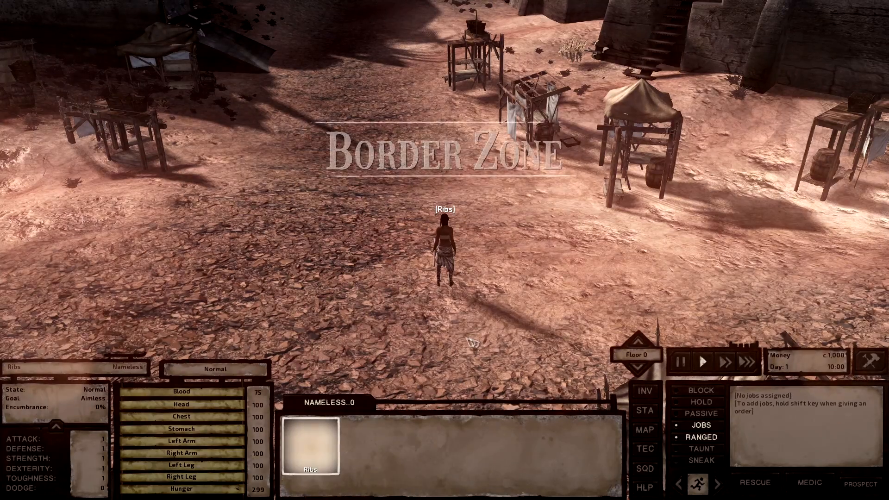
- Pause the game, turn on the level editor and go to the TEST 1 town
scroll(431, 318, "down", 5)
key("space")
key("shift+F12")
scroll(427, 313, "down", 5)
key("a")
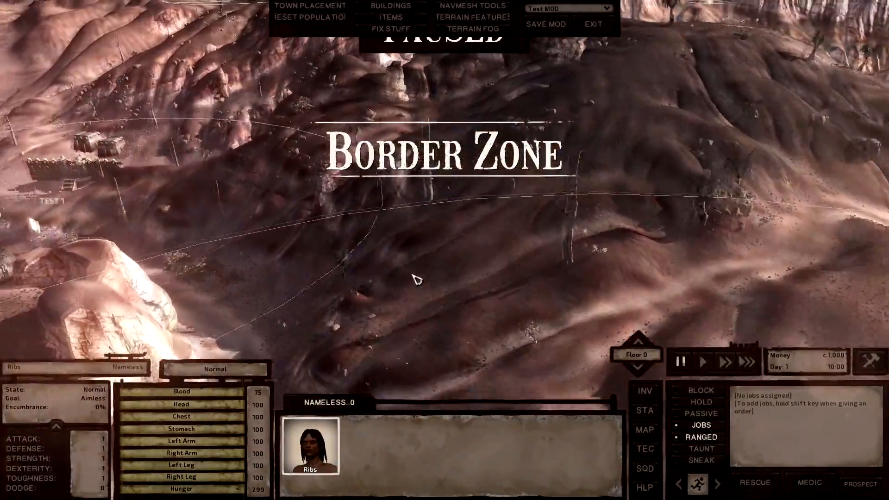
key("a")
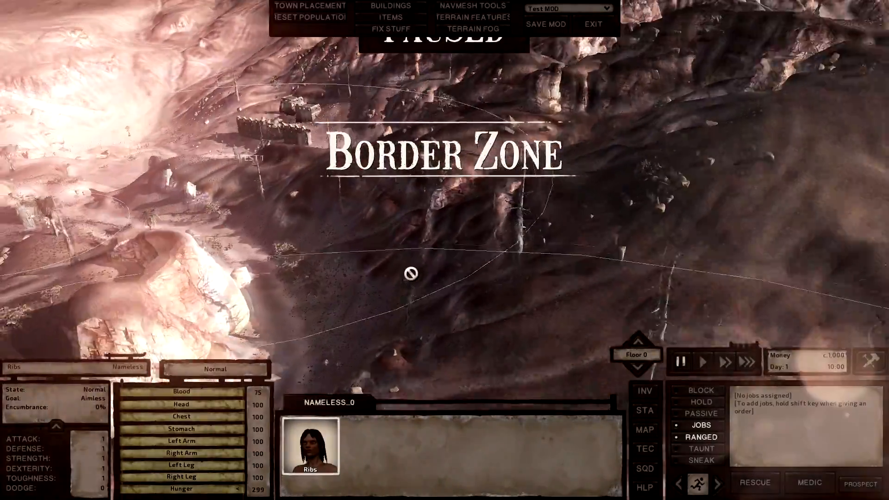
key("w")
- Place a rotated L-House on the open ground behind the gate wall, beside the two existing houses
left_click(383, 6)
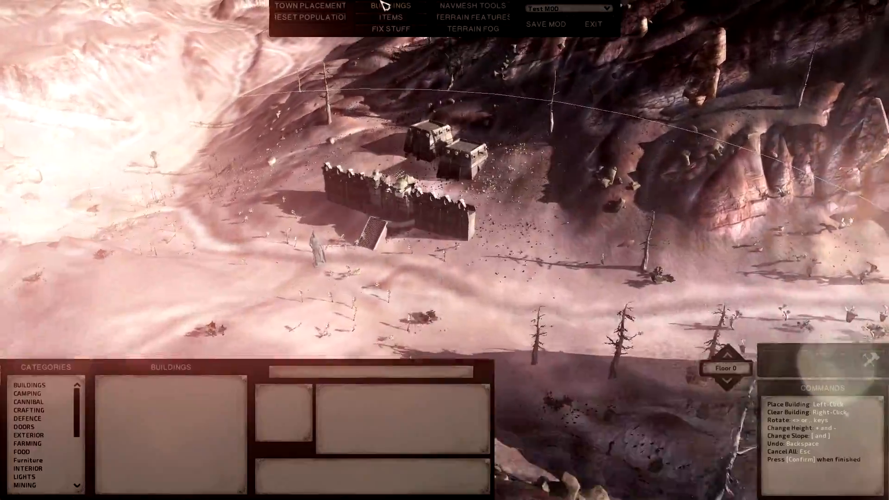
key("w")
left_click(41, 387)
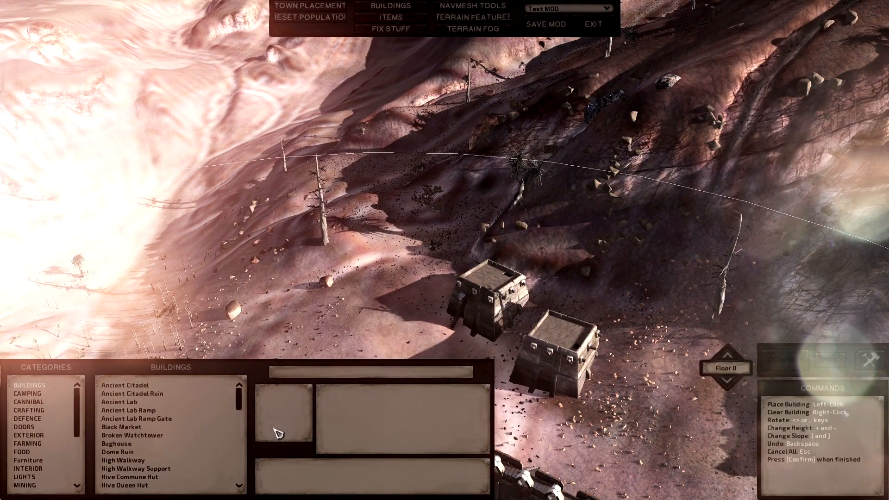
scroll(169, 435, "down", 3)
left_click(122, 420)
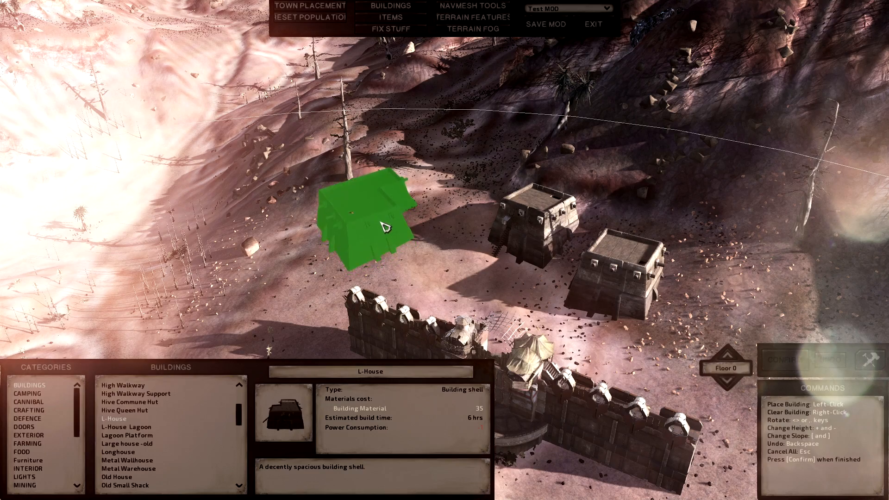
key("period")
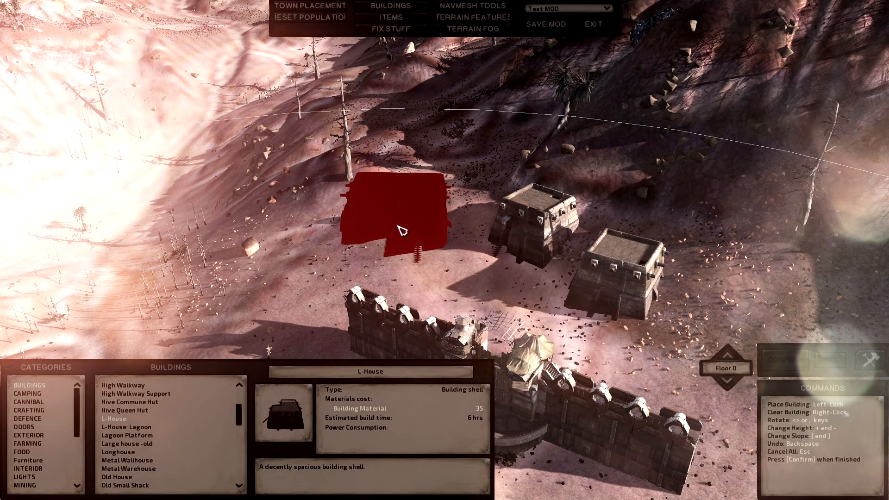
- Check the L-House against the gate wall, confirm its placement and save Test MOD
scroll(484, 273, "up", 3)
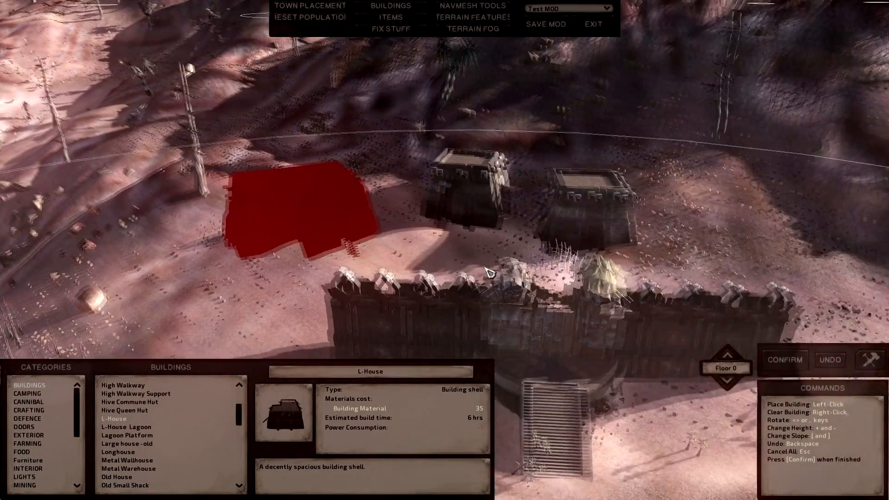
scroll(490, 274, "up", 5)
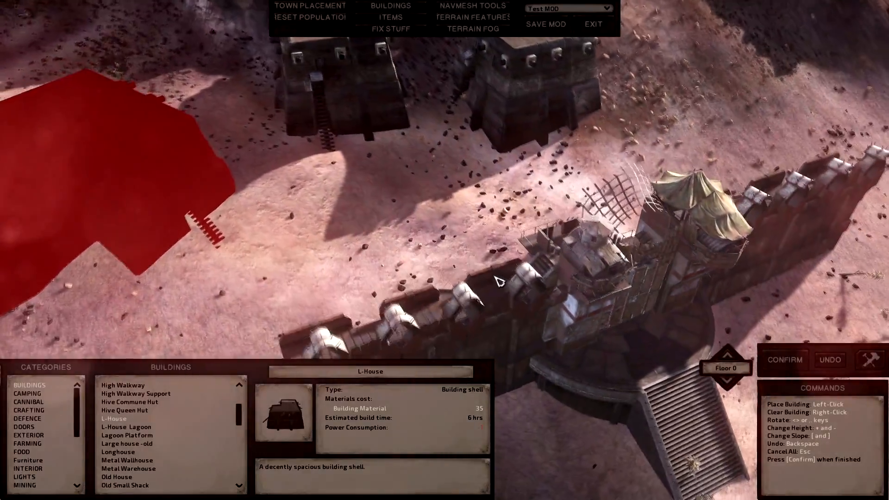
middle_click_drag(499, 282, 515, 257)
key("w")
key("s")
left_click(543, 26)
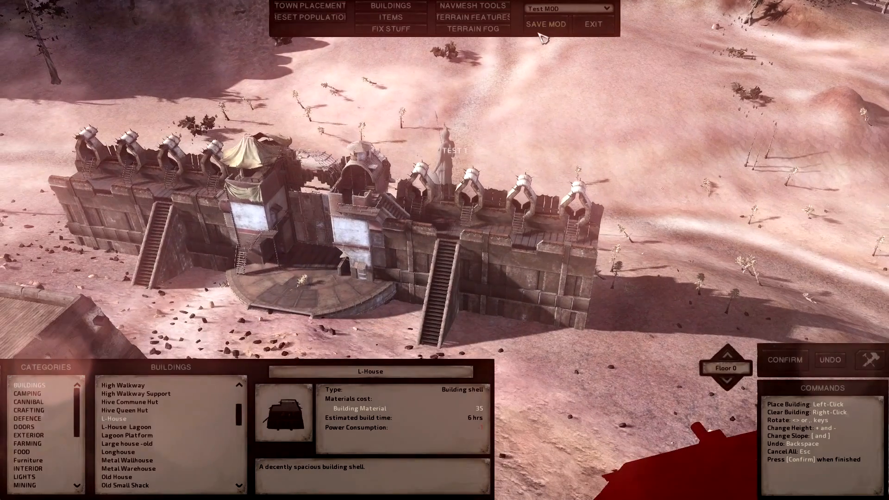
left_click(790, 361)
- Mount Double-Barrel Harpoon Turrets in the turret openings of the gate wall and confirm them
left_click(391, 5)
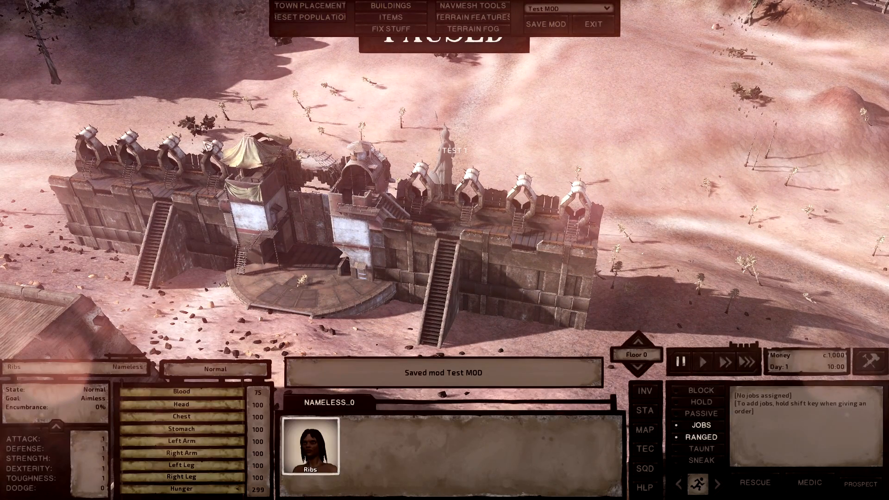
left_click(50, 419)
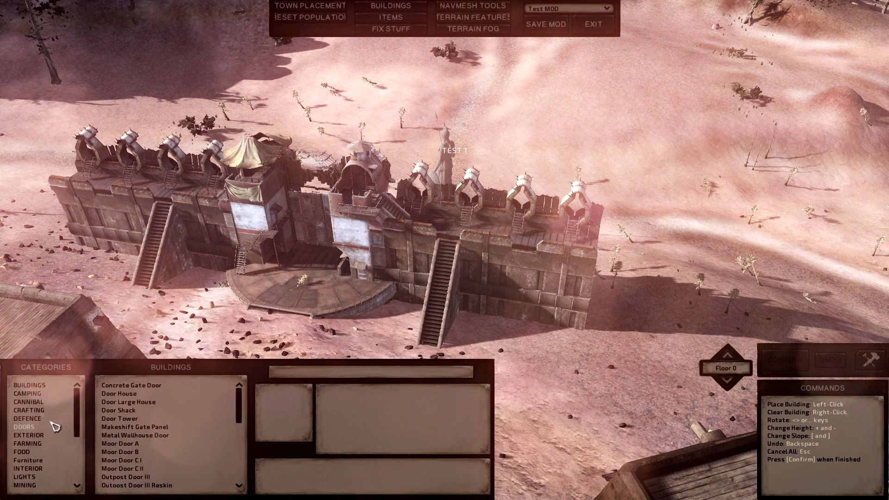
left_click(166, 395)
left_click(472, 209)
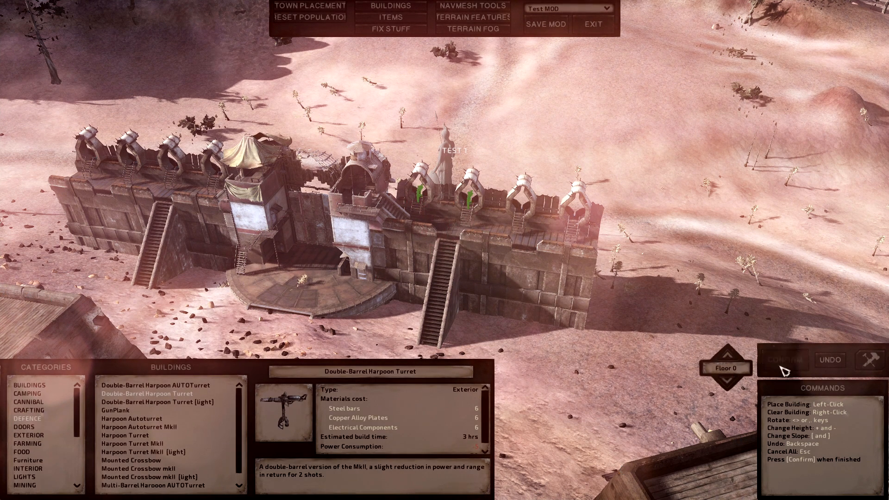
left_click(784, 361)
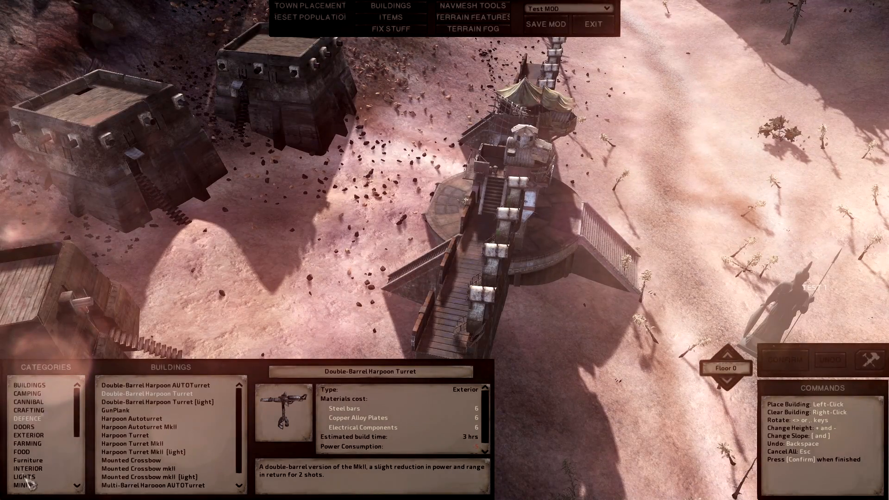
- Browse the light fixtures, including the Holy Street Torch (out), and preview the Large Wall Light on the gate wall
left_click(25, 477)
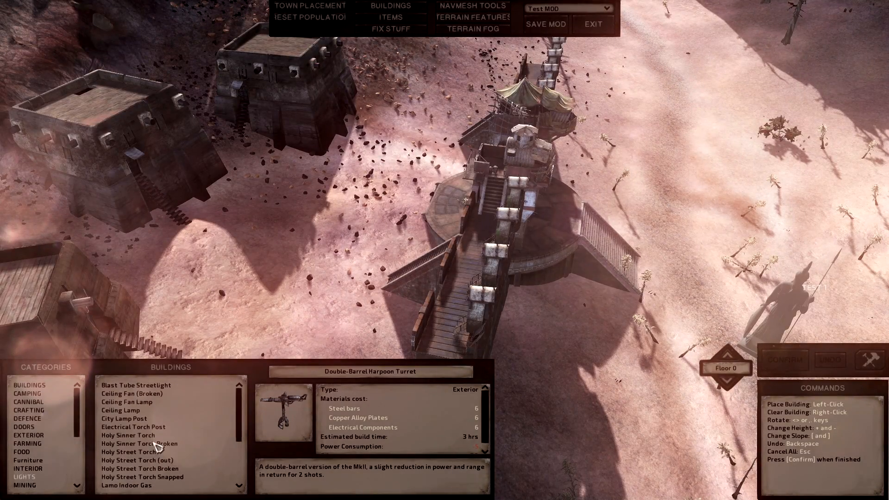
left_click(157, 445)
left_click(158, 411)
left_click(149, 443)
left_click(158, 460)
scroll(165, 463, "down", 3)
scroll(139, 475, "down", 2)
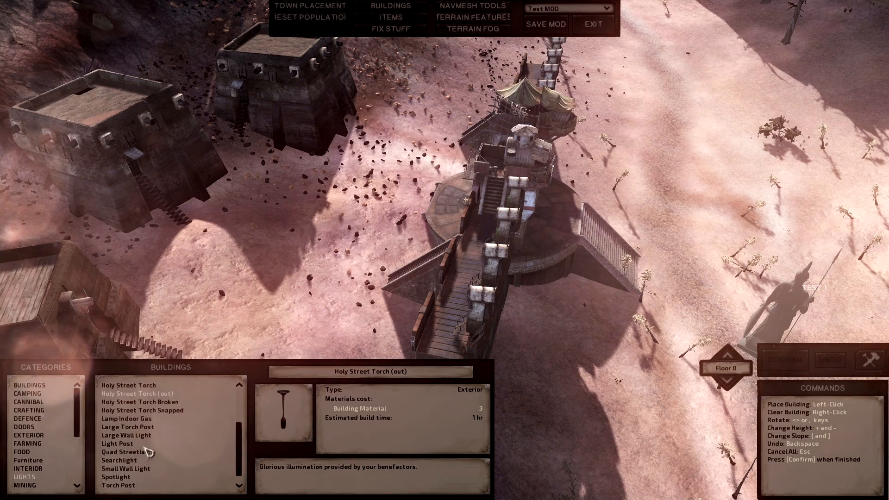
left_click(147, 436)
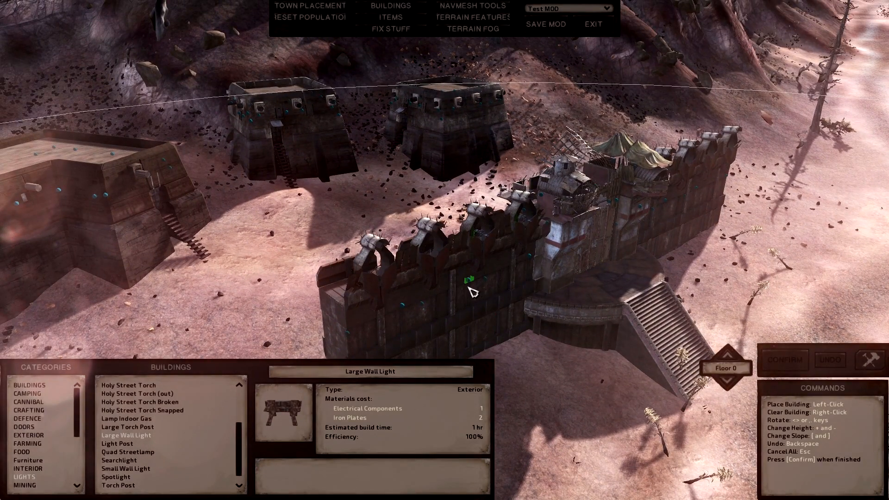
scroll(529, 134, "up", 5)
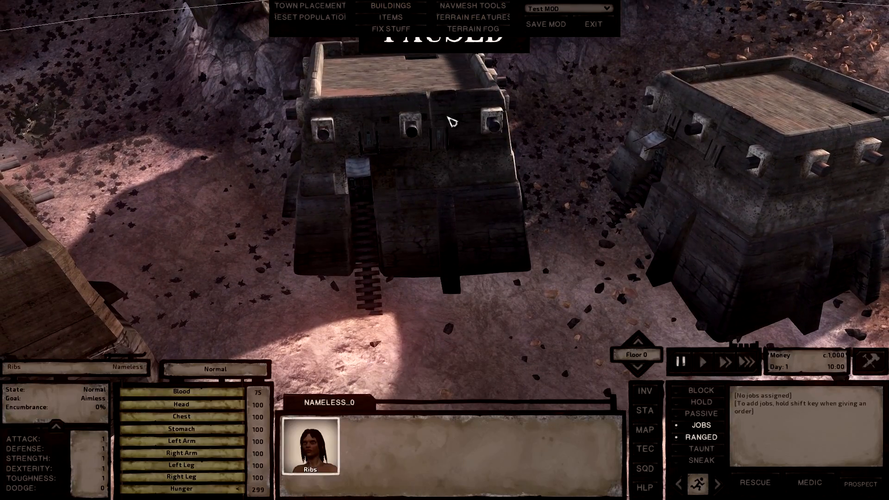
- Load the Cool Hospital layout into the Storm House and turn on interior edit mode, accepting the building replacement warning
left_click(450, 175)
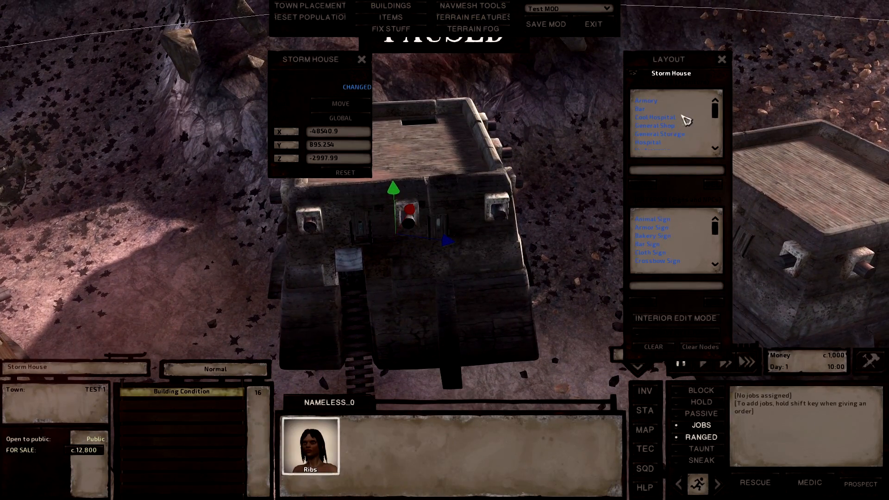
left_click(682, 117)
left_click(665, 326)
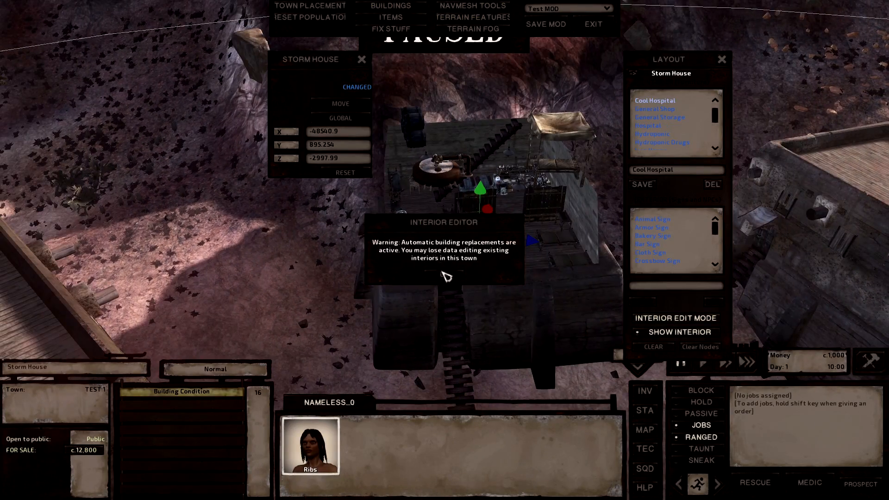
left_click(449, 276)
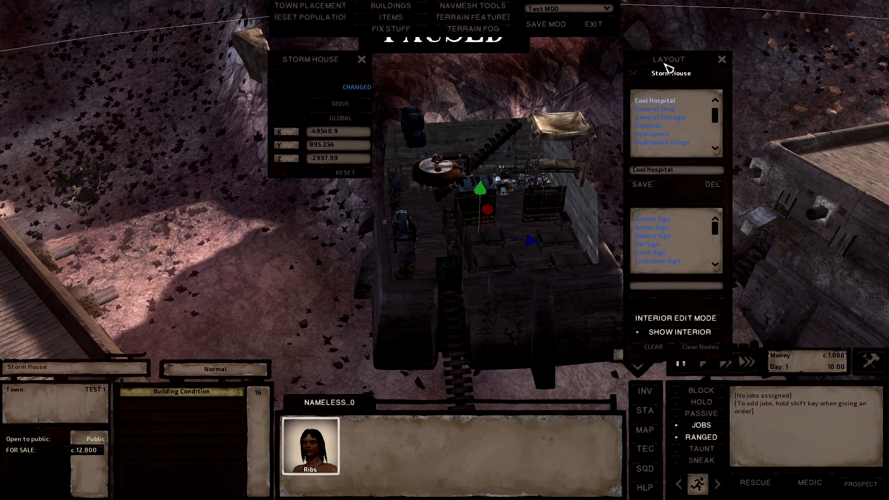
- Move the floating panels clear of the building and examine the Cool Hospital furnishings inside the Storm House
left_click_drag(667, 67, 492, 93)
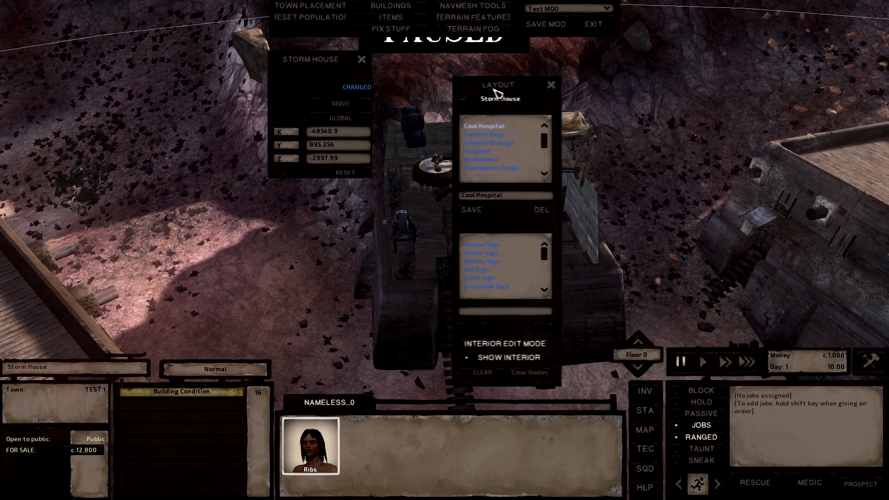
left_click_drag(293, 59, 718, 64)
left_click_drag(500, 88, 267, 91)
scroll(573, 260, "up", 5)
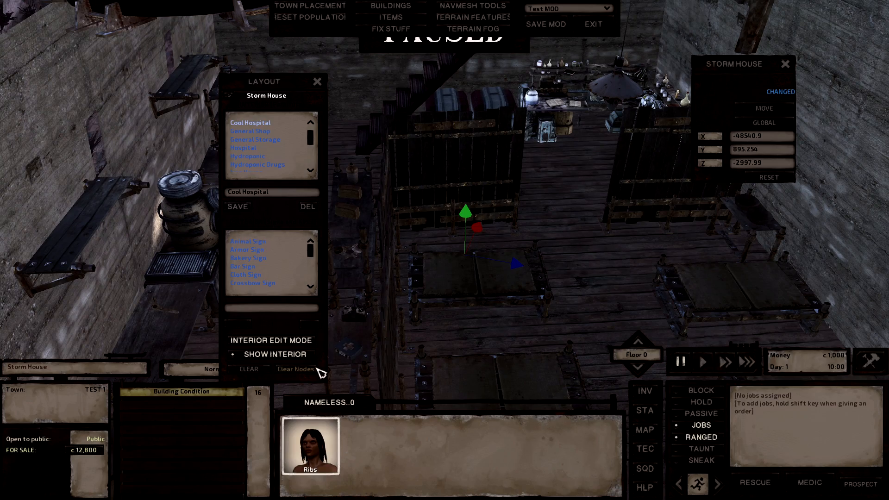
middle_click_drag(590, 199, 260, 375)
key("a")
key("s")
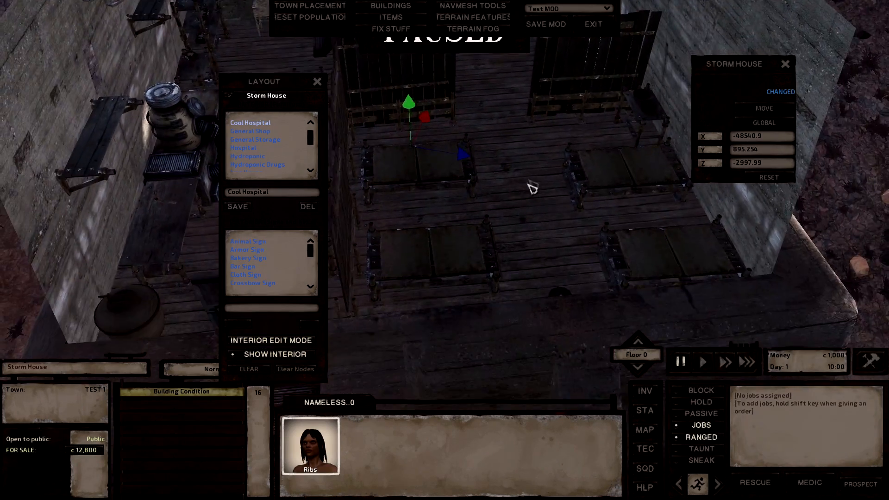
key("a")
key("w")
key("d")
key("s")
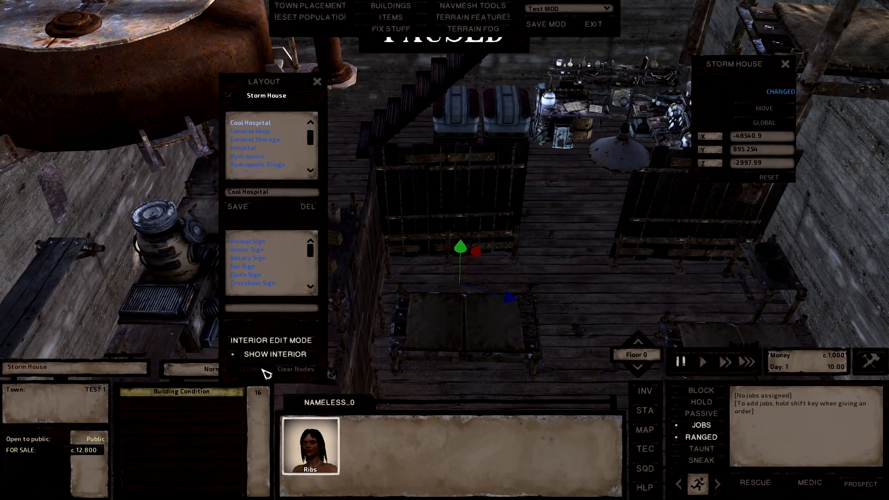
- Clear the Storm House interior and try the General Shop layout before reloading the Cool Hospital layout
left_click(249, 369)
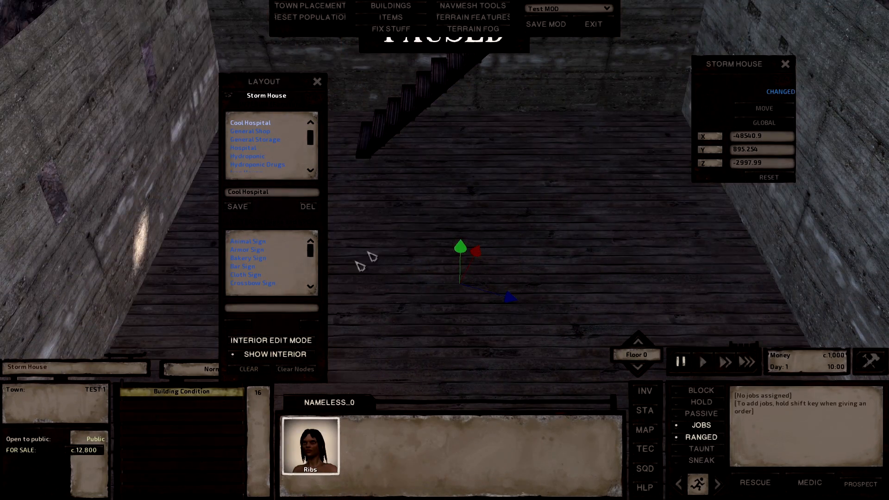
scroll(484, 249, "down", 5)
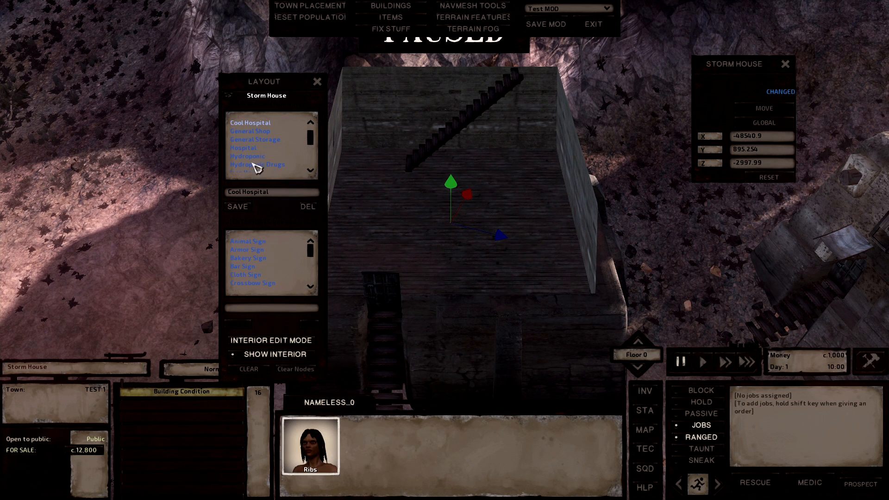
left_click(265, 131)
scroll(257, 138, "up", 1)
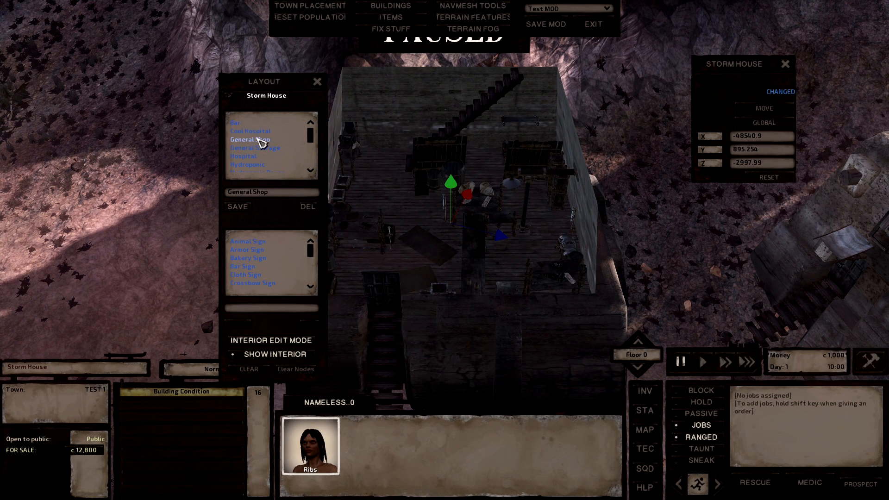
left_click(260, 133)
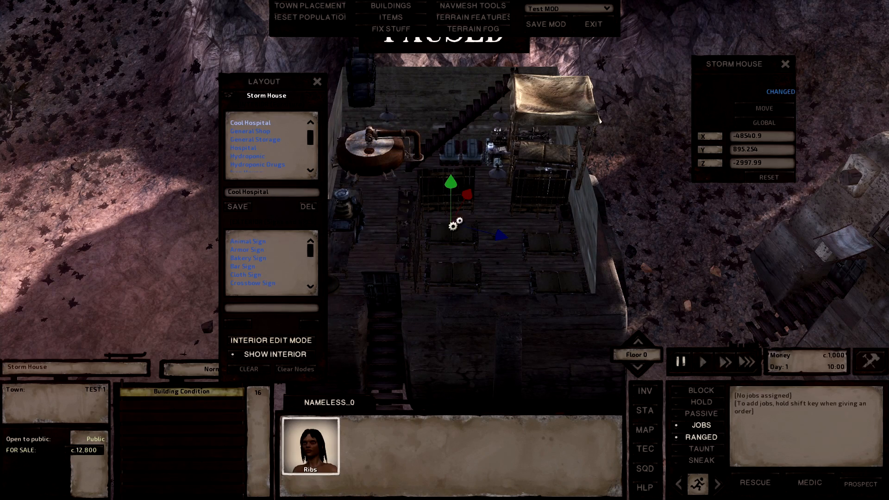
- Start building placement with the INTERIOR category and preview the Prisoner Cage inside the Storm House
scroll(453, 226, "up", 5)
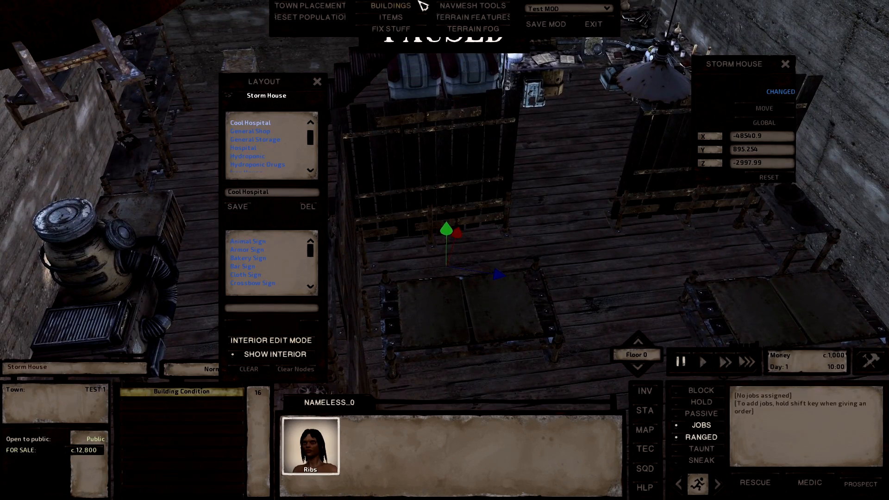
left_click(417, 4)
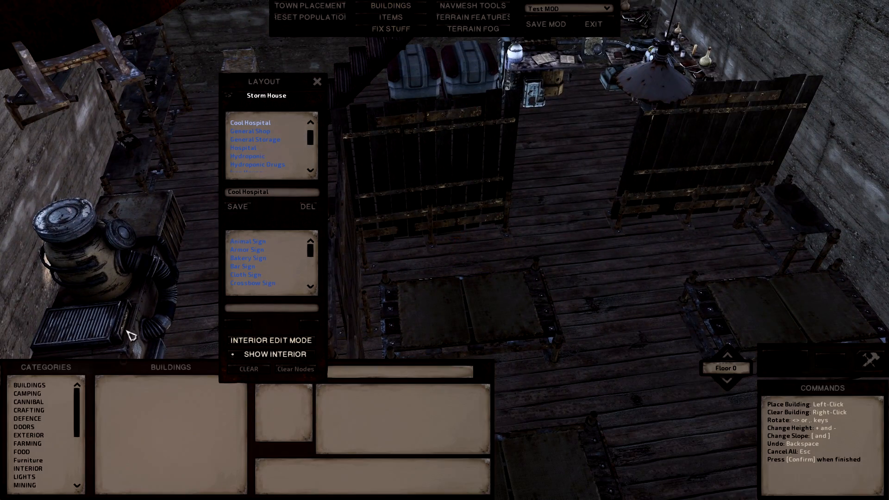
scroll(31, 451, "down", 3)
left_click(37, 427)
scroll(157, 440, "down", 3)
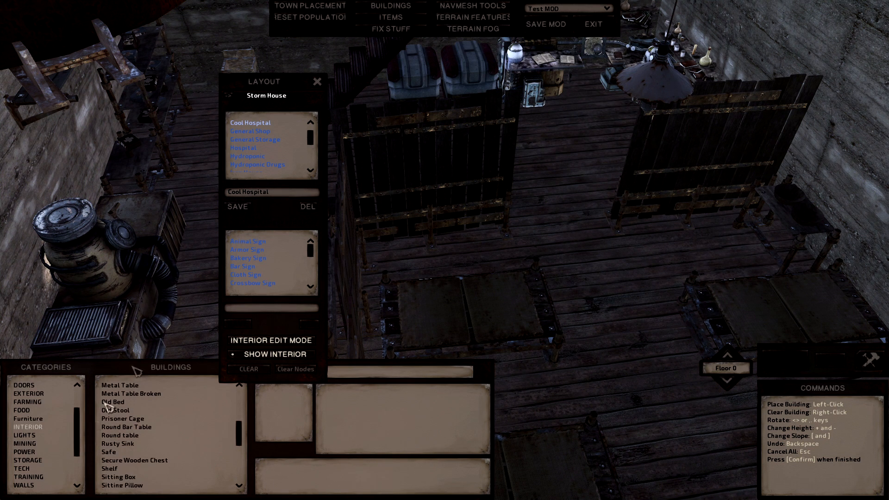
left_click_drag(298, 80, 841, 16)
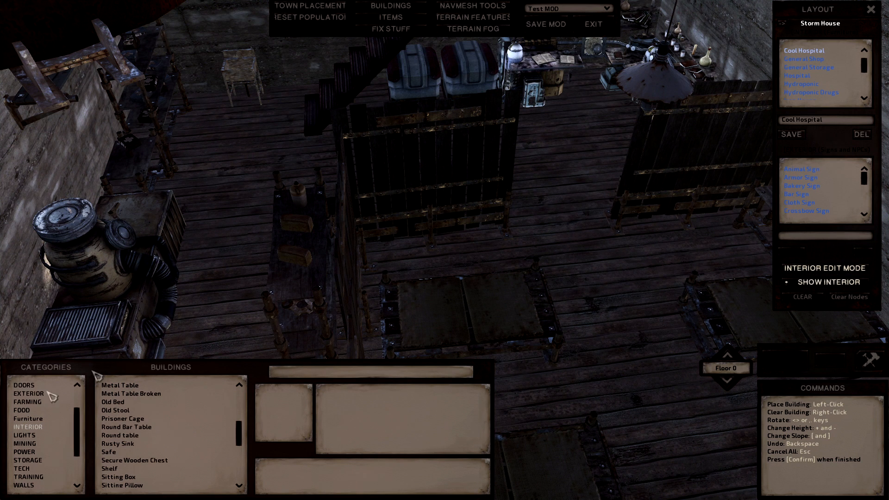
left_click(134, 421)
key("w")
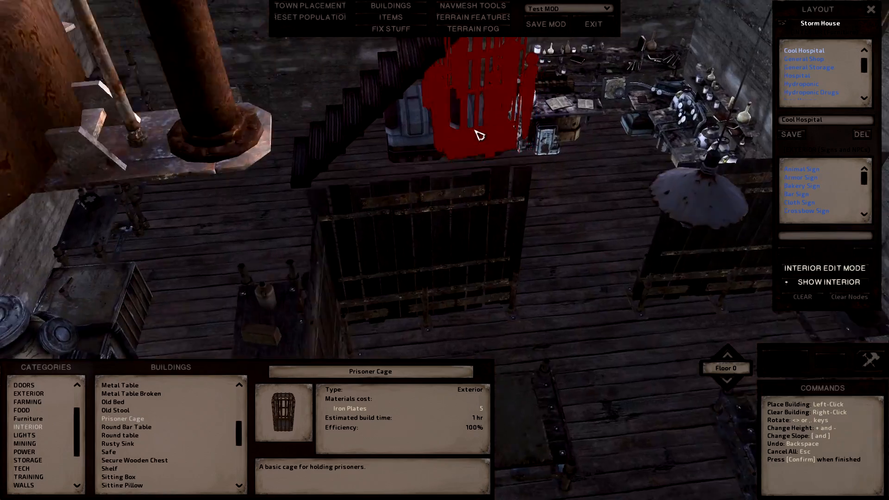
middle_click_drag(477, 133, 413, 221)
- Place a Table on the floor beside the two large chests near the stairs and confirm it
scroll(215, 411, "down", 5)
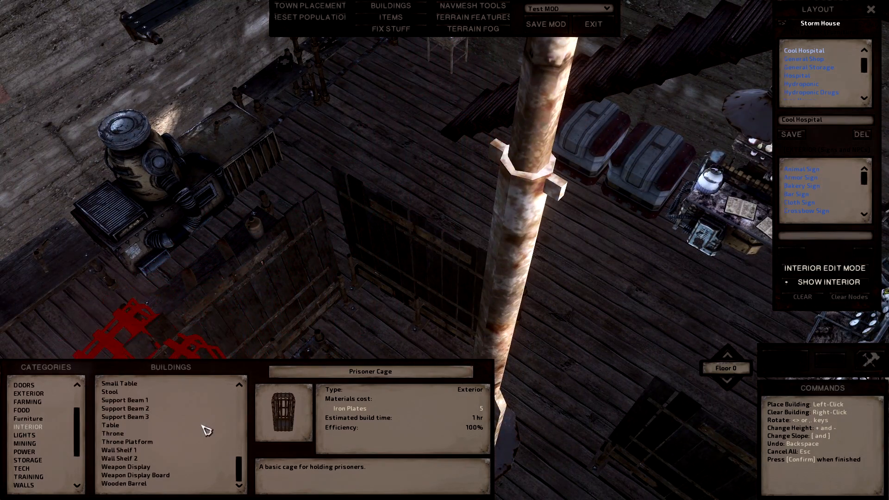
left_click(111, 426)
middle_click_drag(425, 221, 458, 226)
left_click(476, 219)
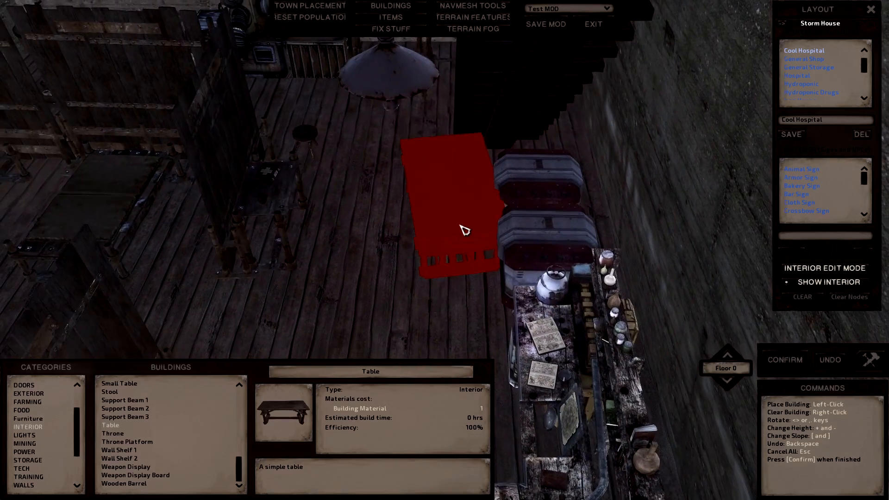
scroll(398, 245, "up", 1)
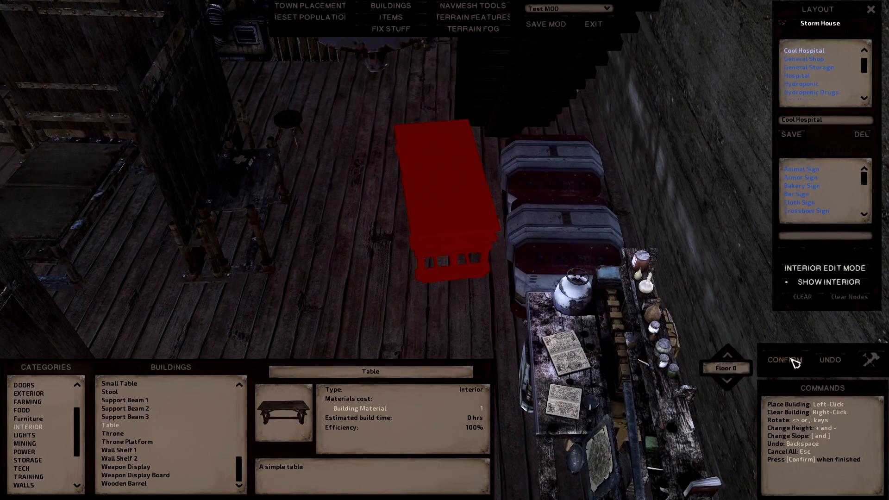
left_click(786, 361)
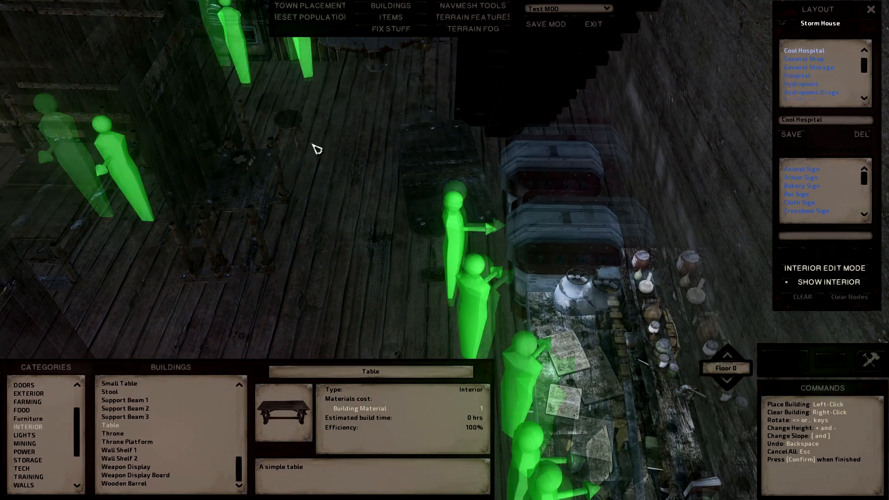
scroll(357, 153, "up", 5)
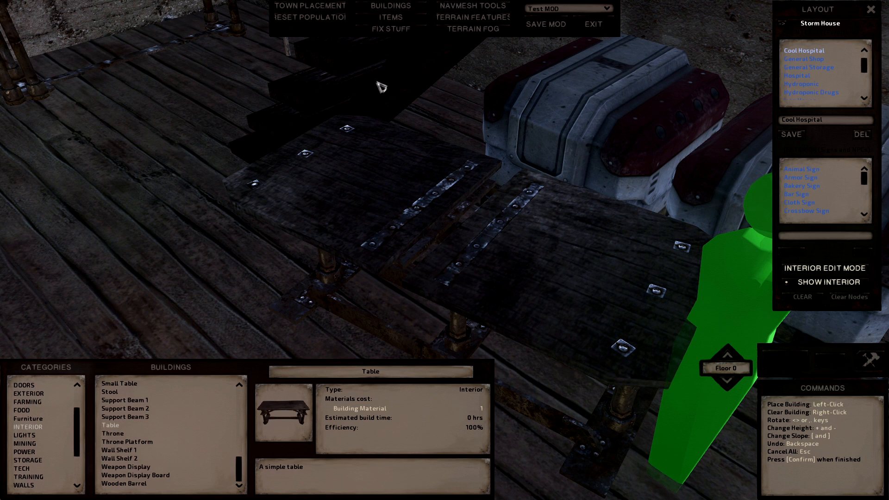
- Switch to item placement and preview the Carpet and Economy Carpet over the new table
left_click(396, 10)
left_click(394, 19)
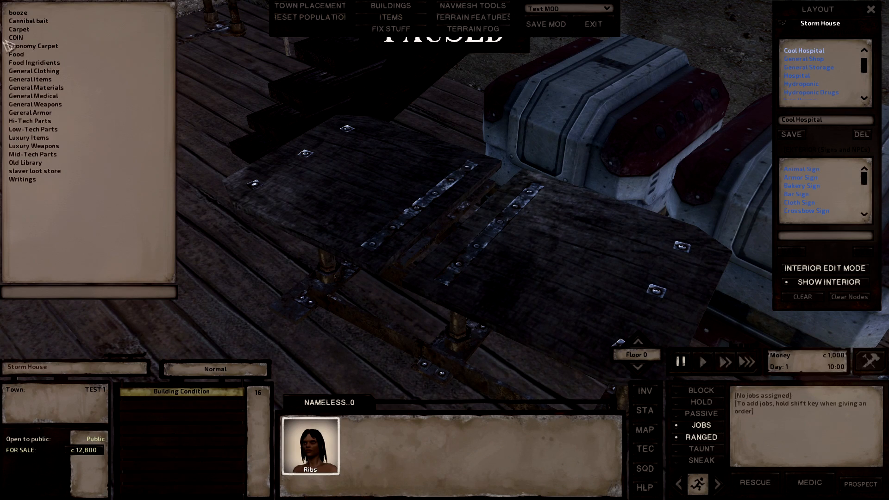
left_click(25, 31)
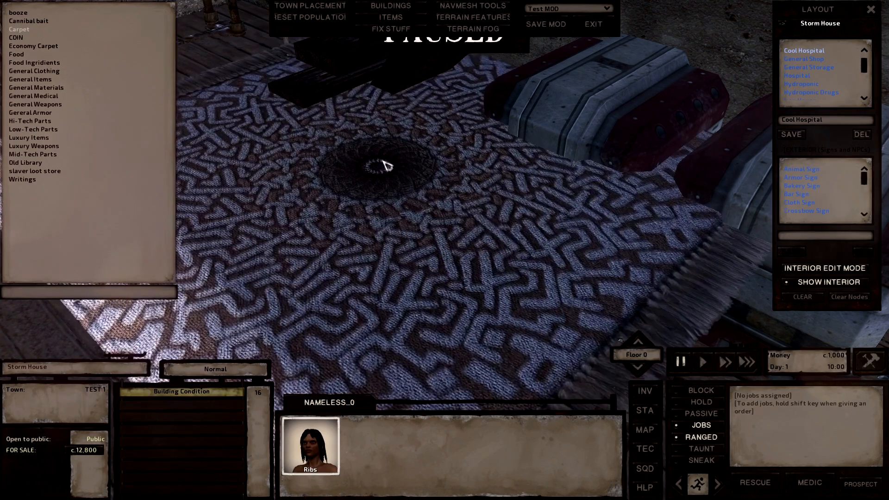
left_click(27, 47)
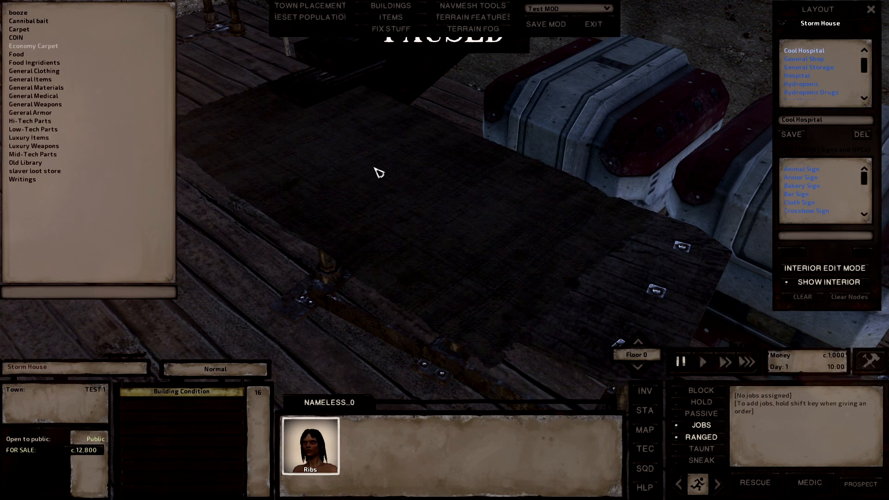
- Place several Food items spread across the top of the new table
left_click(23, 56)
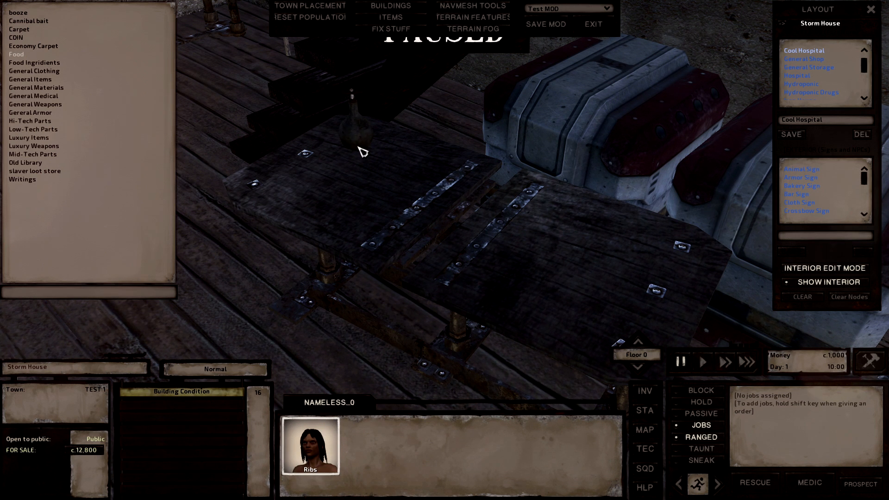
middle_click_drag(358, 147, 359, 147)
left_click(357, 175)
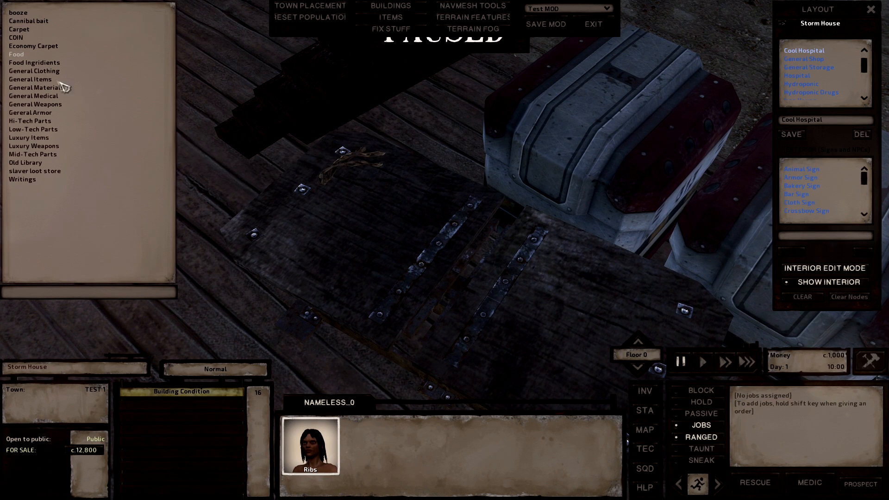
left_click(291, 238)
left_click(394, 232)
middle_click_drag(396, 199, 396, 199)
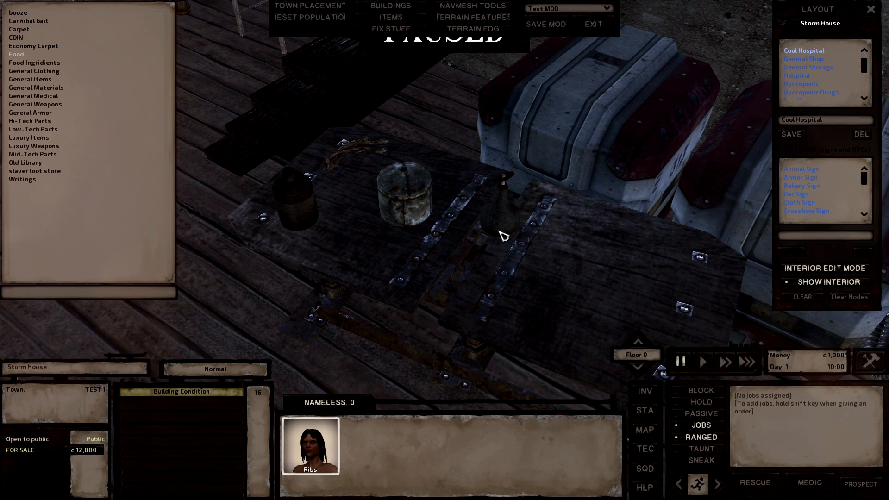
key("d")
key("a")
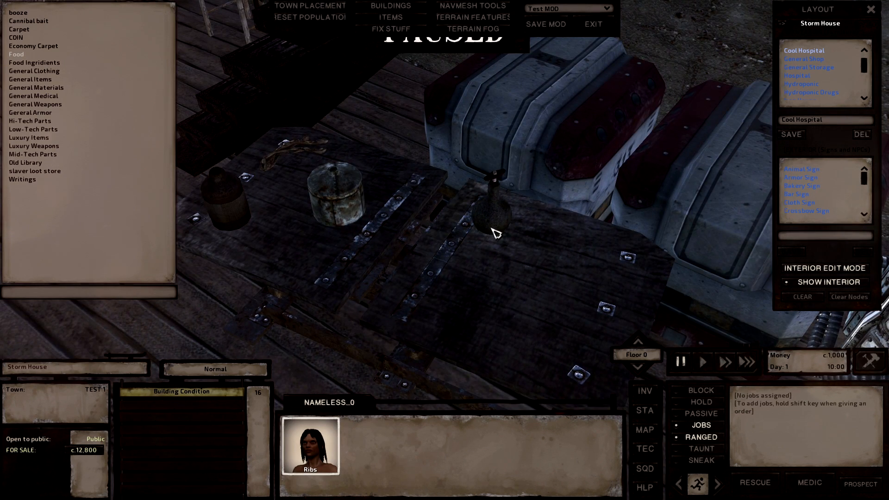
left_click(496, 231)
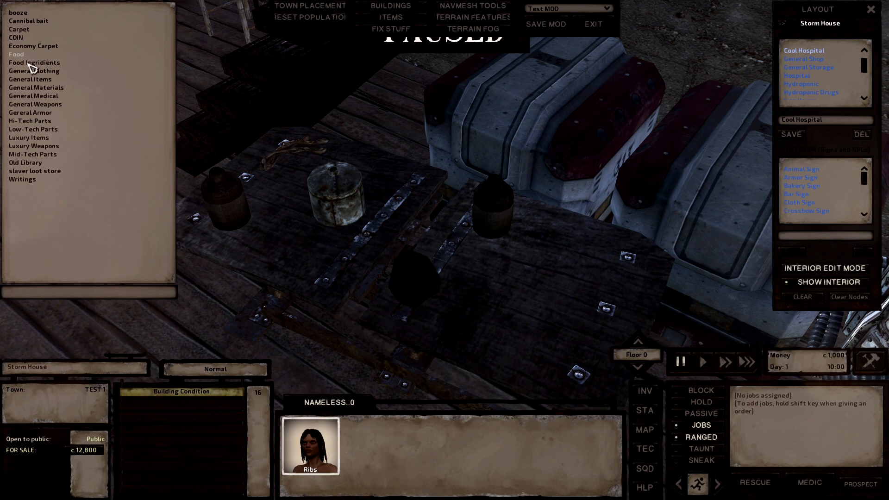
- Place a bowl from General Items on the empty end of the table and end item placement
left_click(50, 64)
left_click(41, 82)
left_click(538, 309)
right_click(581, 259)
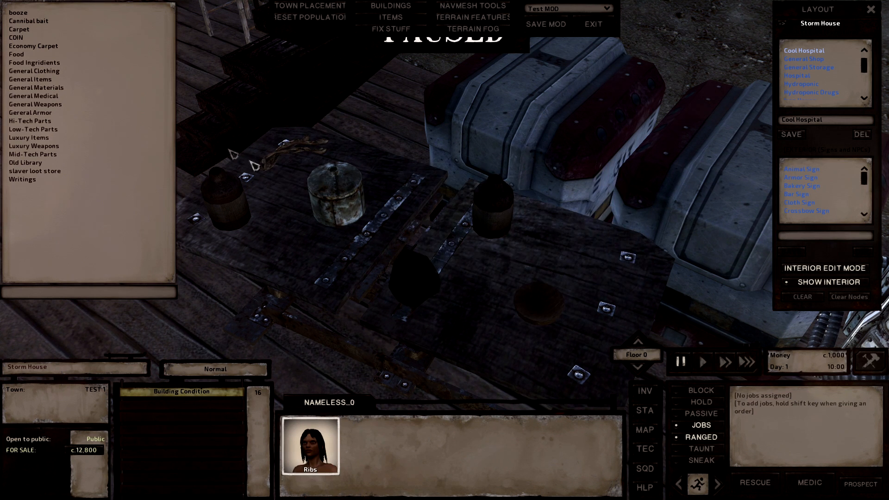
- Examine the items placed on the table from several angles and distances
middle_click_drag(484, 196, 611, 173)
key("d")
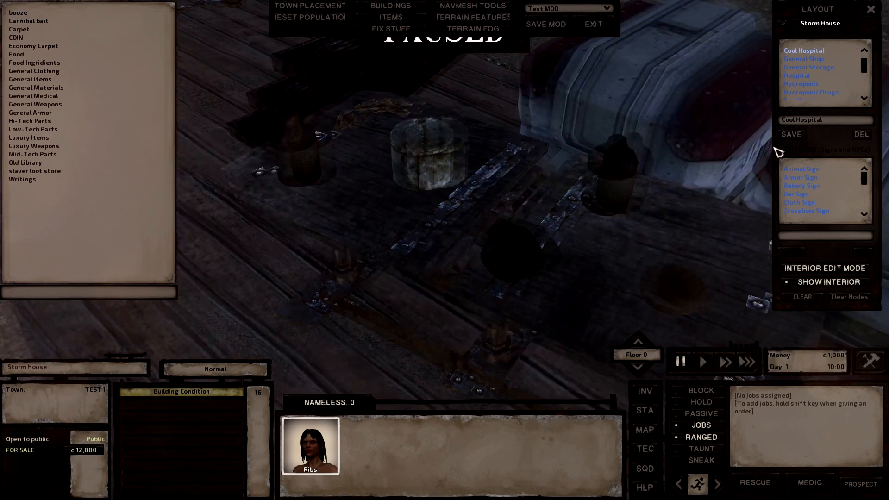
key("w")
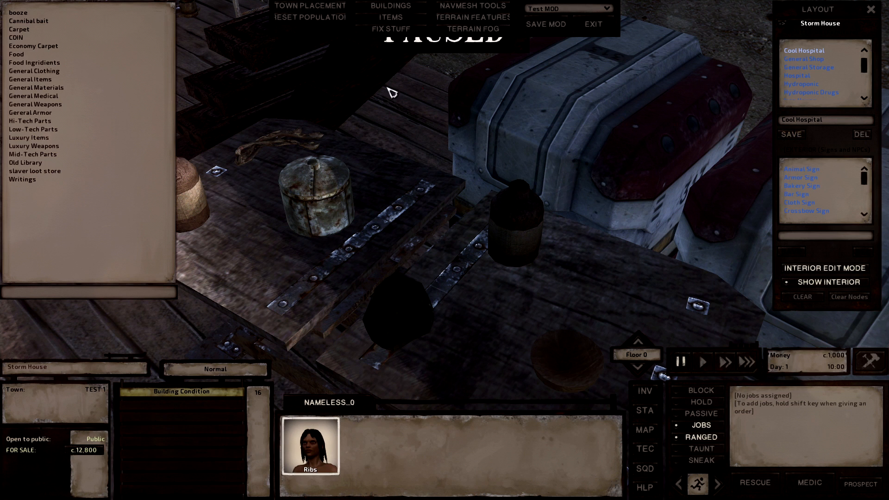
left_click(296, 1)
left_click(326, 4)
left_click(323, 2)
left_click(381, 4)
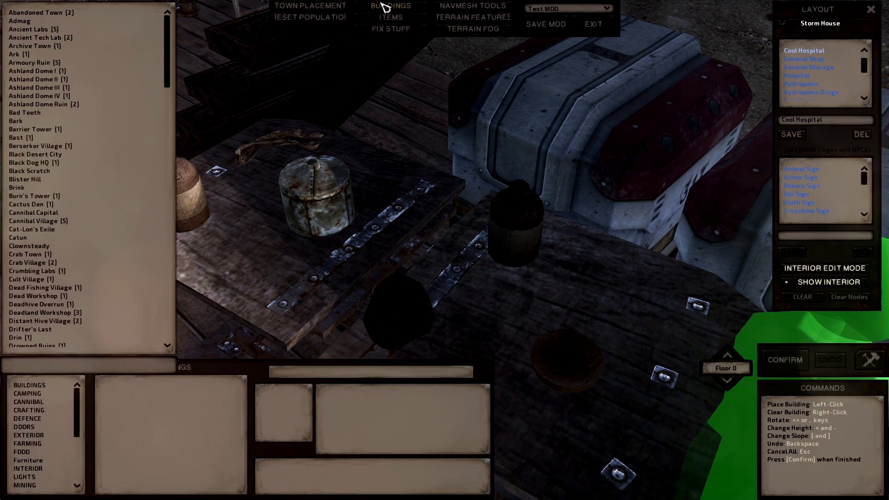
left_click(326, 1)
left_click(391, 9)
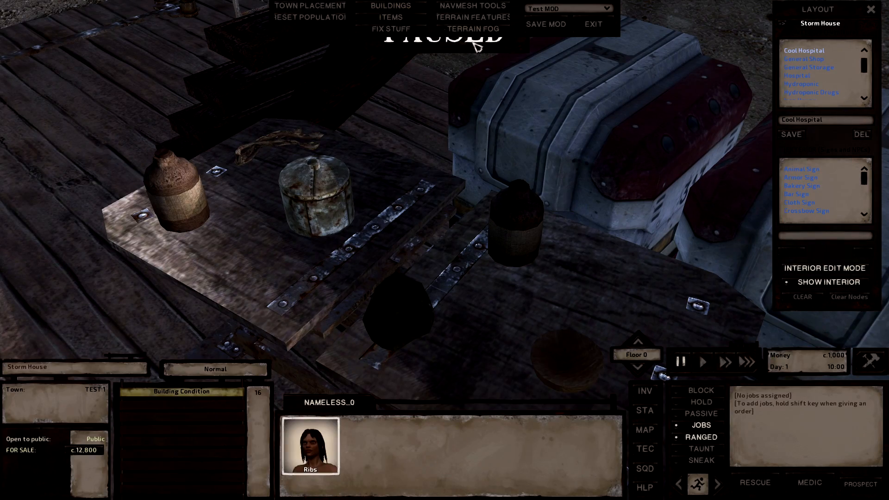
middle_click_drag(442, 133, 437, 131)
scroll(437, 131, "down", 3)
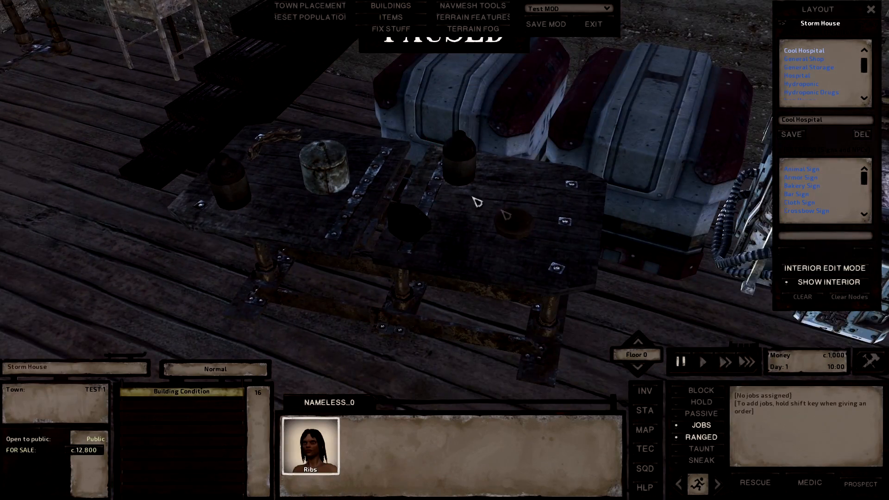
- Examine the table items and surrounding furniture on the hospital's ground floor from several angles and distances
middle_click_drag(476, 201, 521, 222)
middle_click_drag(446, 218, 639, 204)
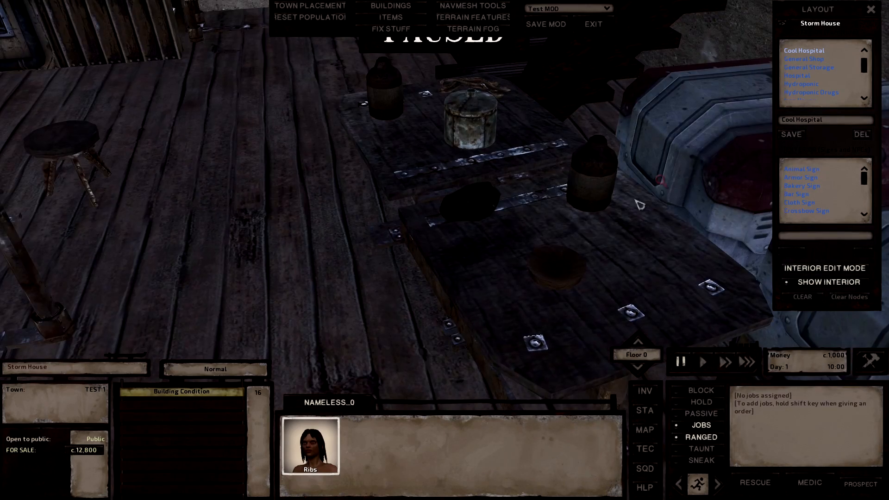
left_click(817, 62)
scroll(808, 83, "up", 1)
left_click(813, 68)
scroll(512, 179, "down", 3)
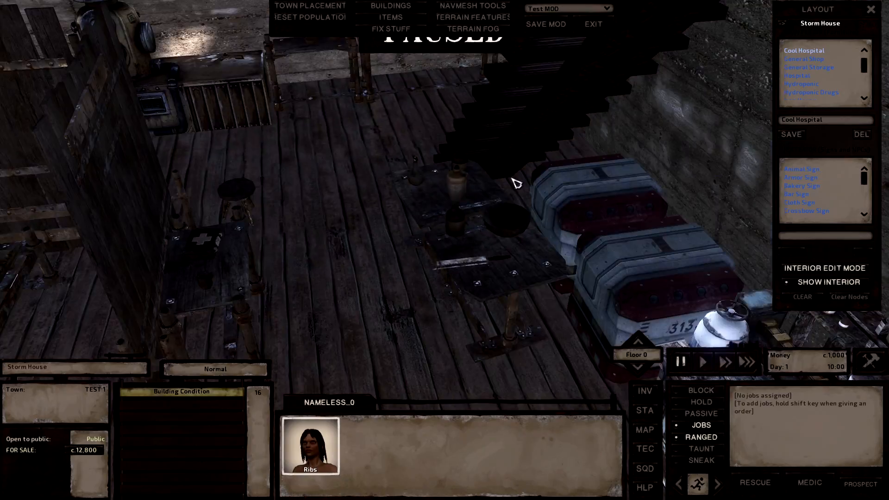
middle_click_drag(514, 182, 456, 229)
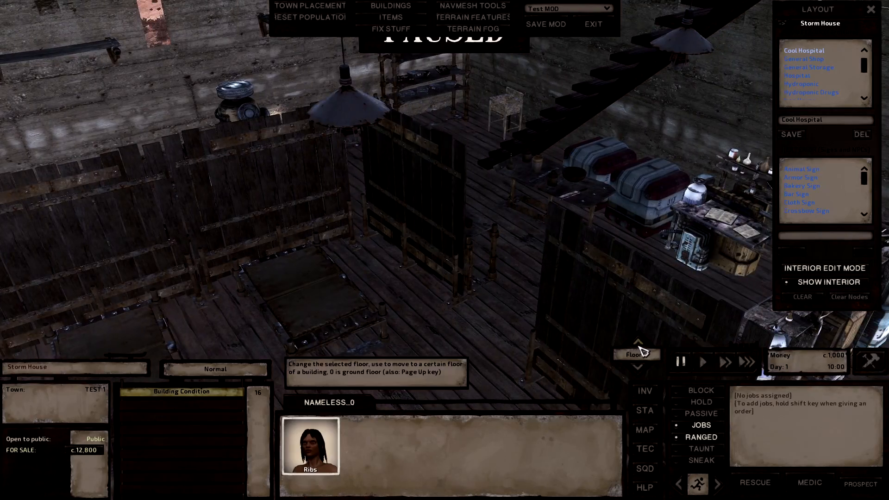
- Switch to Floor 1 and examine the Cool Hospital layout's rooftop and the building's exterior
left_click(639, 344)
middle_click_drag(405, 202, 406, 202)
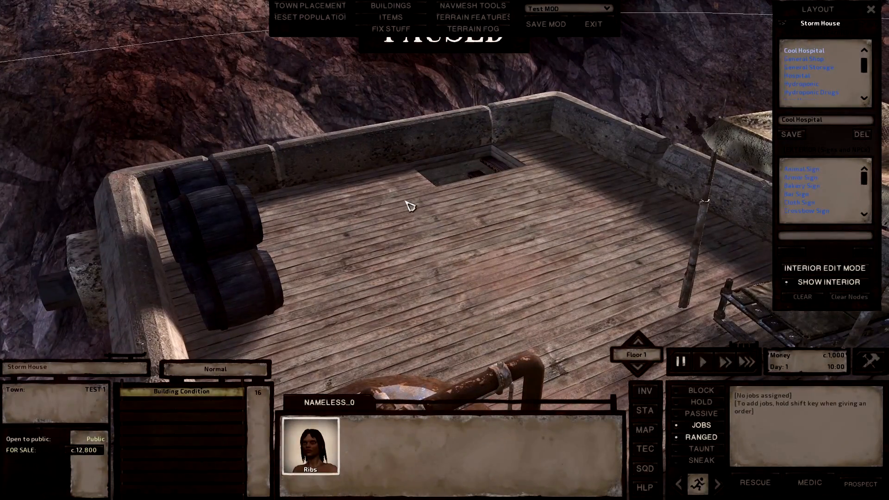
key("d")
scroll(562, 249, "down", 5)
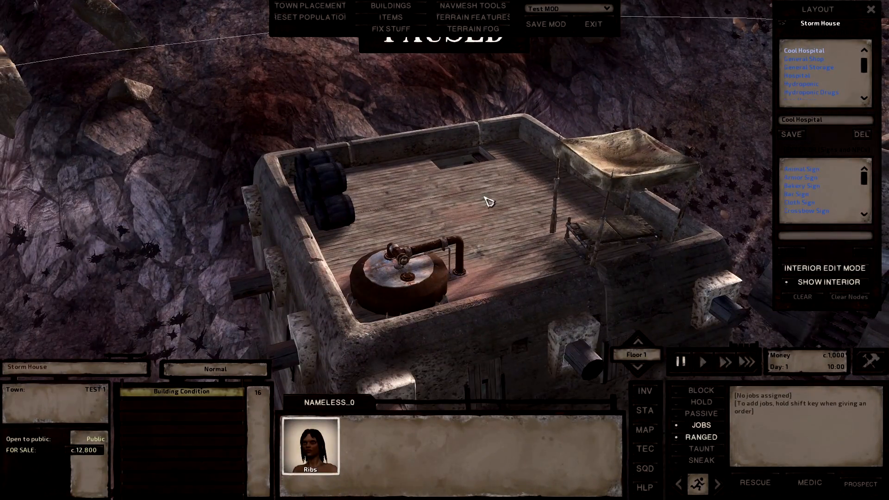
scroll(488, 201, "up", 5)
middle_click_drag(488, 200, 484, 198)
middle_click_drag(394, 175, 394, 175)
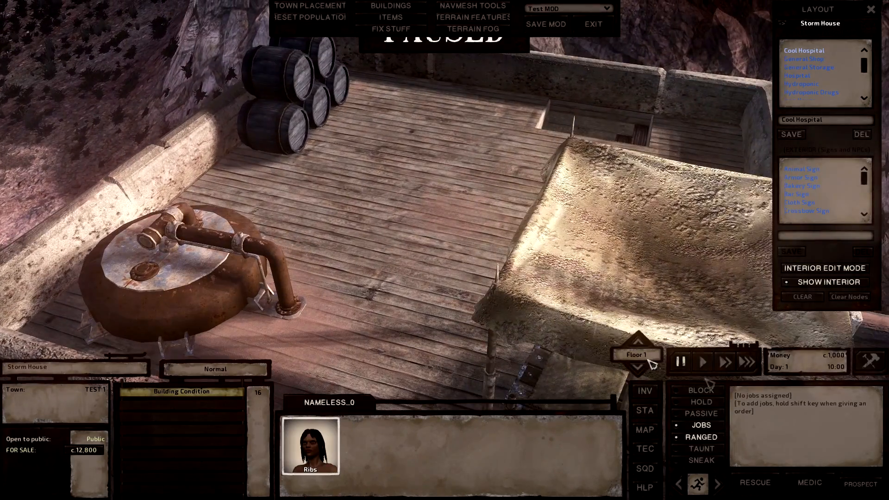
middle_click_drag(365, 216, 397, 206)
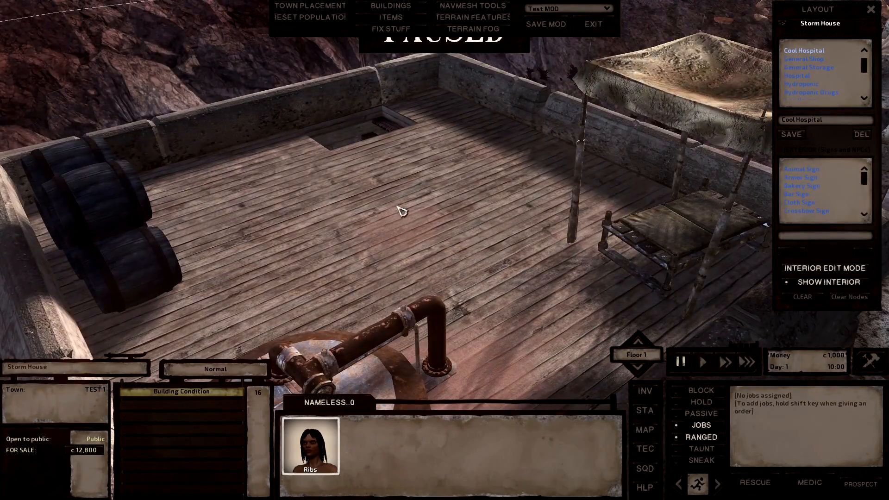
scroll(484, 256, "down", 5)
key("s")
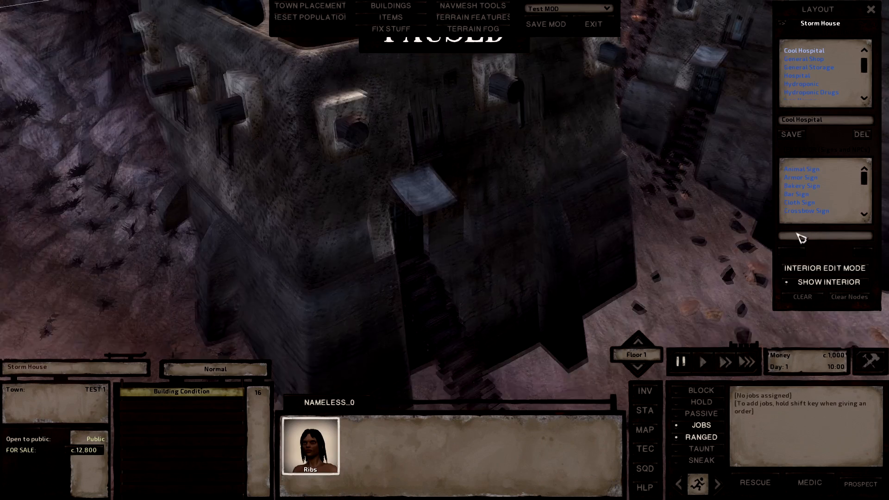
key("w")
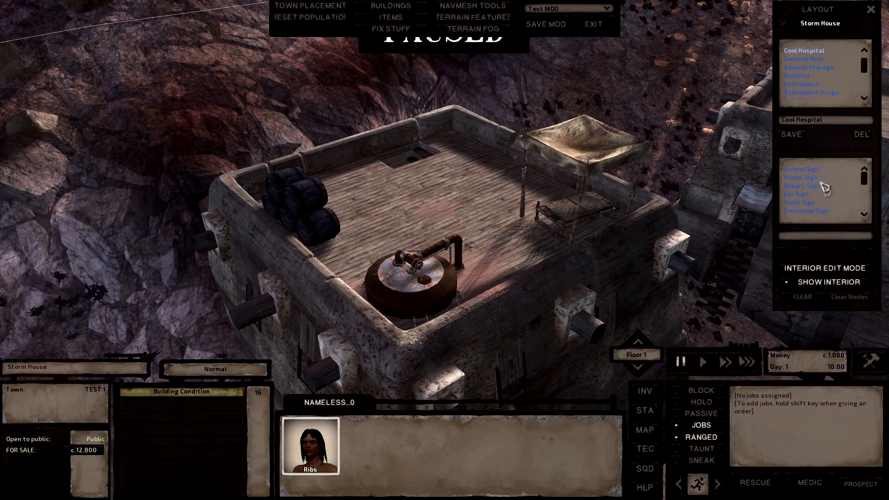
- Browse the exterior sign layouts and turn off the interior view of the Storm House
scroll(820, 199, "down", 5)
scroll(820, 195, "up", 3)
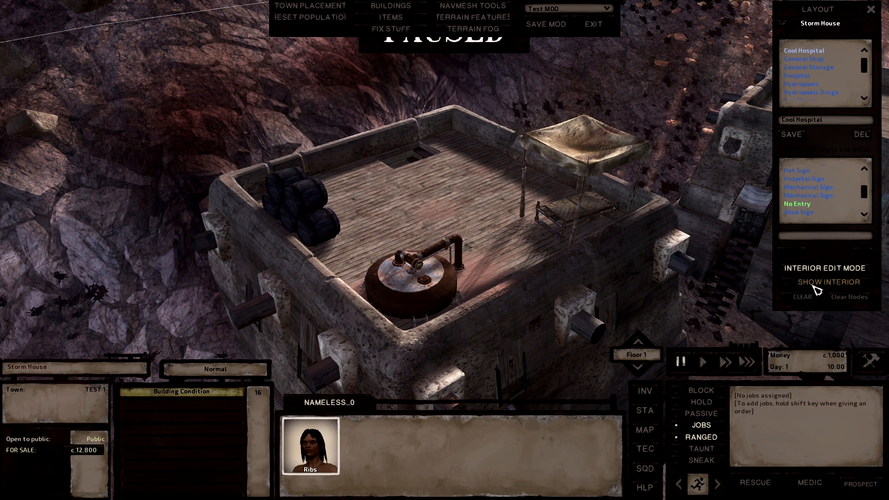
scroll(550, 254, "down", 10)
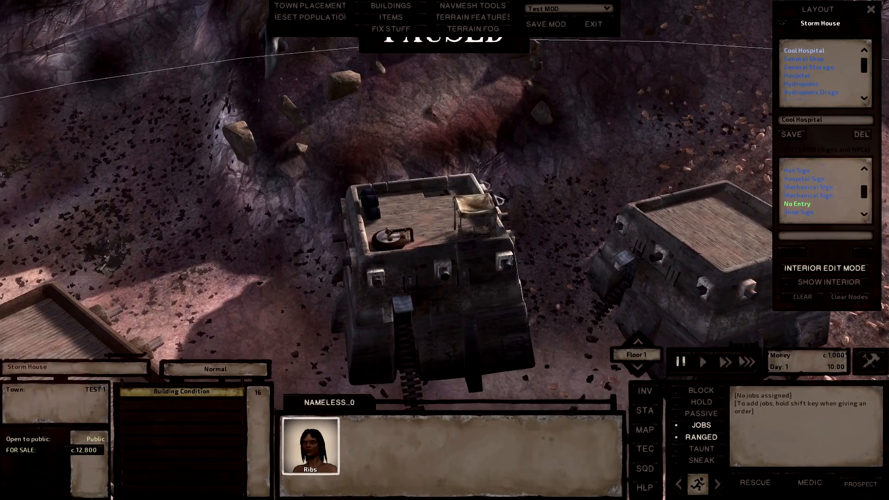
- Start building placement and preview Bar Sign B from the sign category against the Storm House wall
left_click(382, 6)
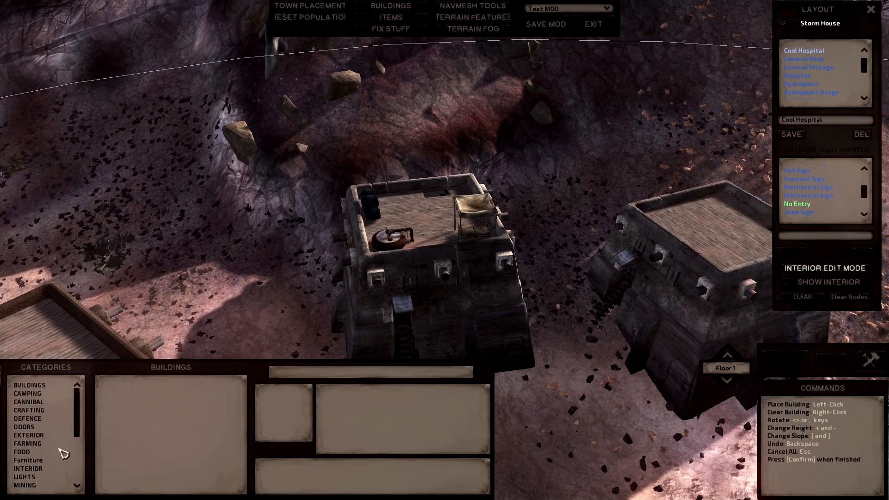
scroll(63, 453, "down", 5)
left_click(33, 475)
scroll(159, 433, "down", 3)
scroll(139, 417, "up", 3)
left_click(122, 394)
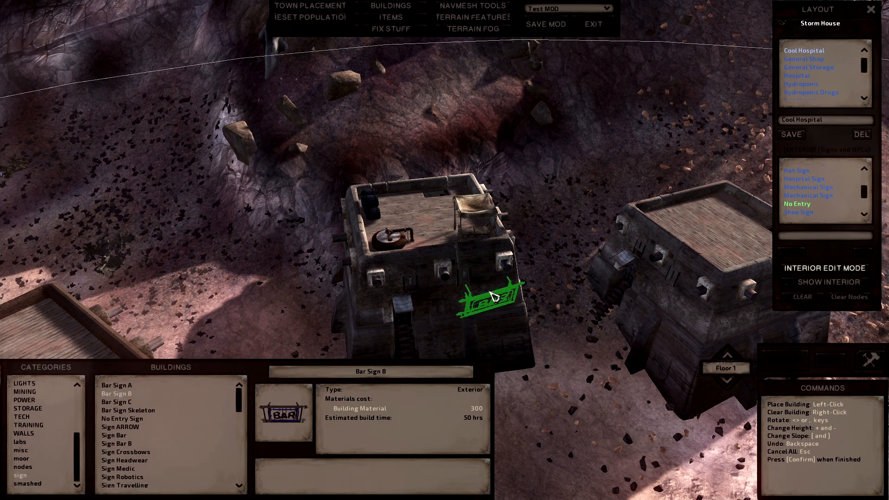
- Load the Hospital Sign exterior layout for the Storm House and view it from the outside
left_click(808, 181)
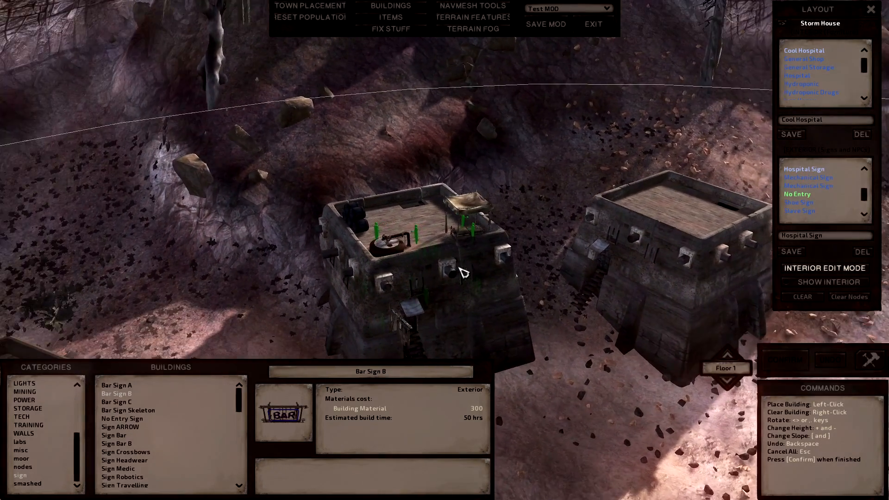
middle_click_drag(459, 268, 481, 268)
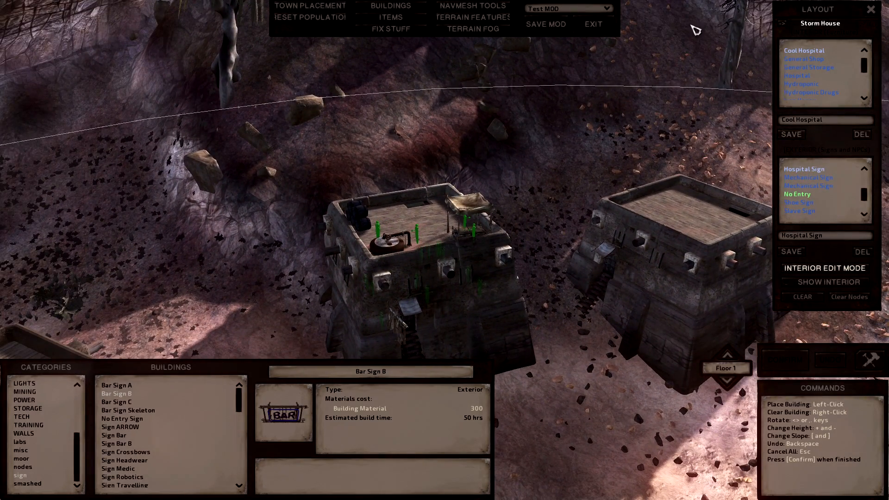
middle_click_drag(485, 190, 505, 190)
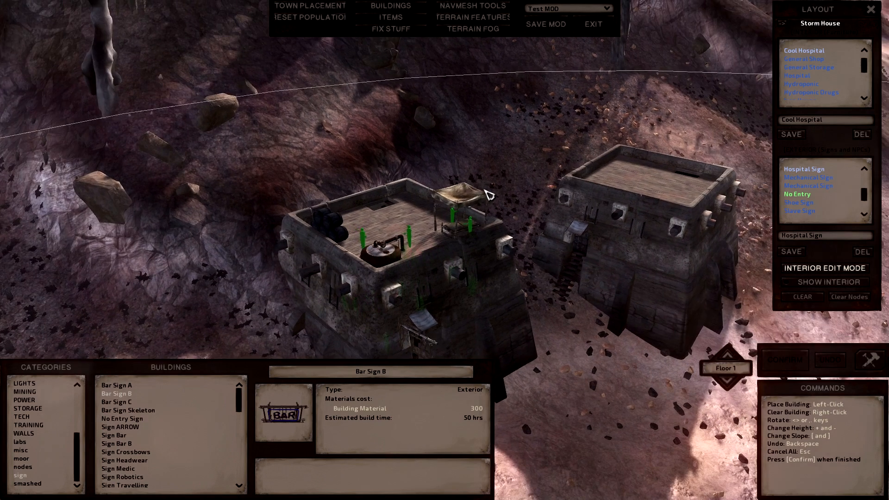
- Switch to the Forgotten Construction Set, duplicate the hospital resident squad of TEST 1 and open the copy
key("alt+Tab")
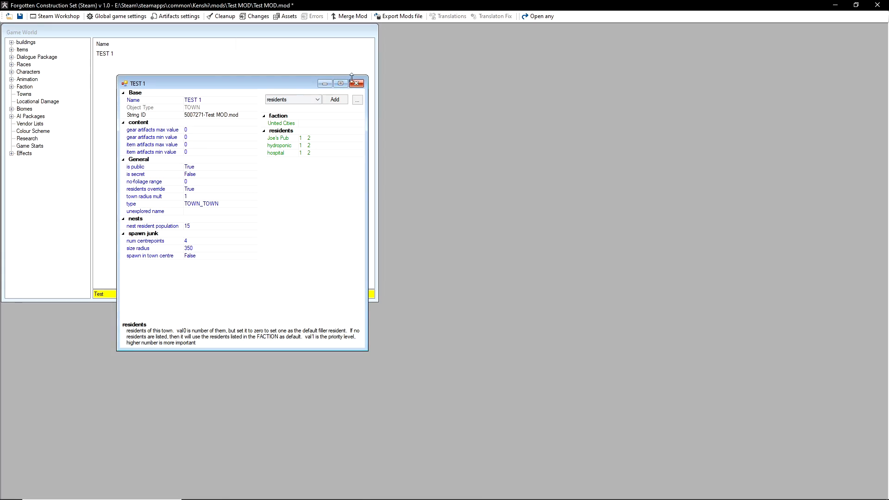
left_click(282, 155)
right_click(281, 154)
left_click(315, 180)
left_click(293, 156)
double_click(293, 155)
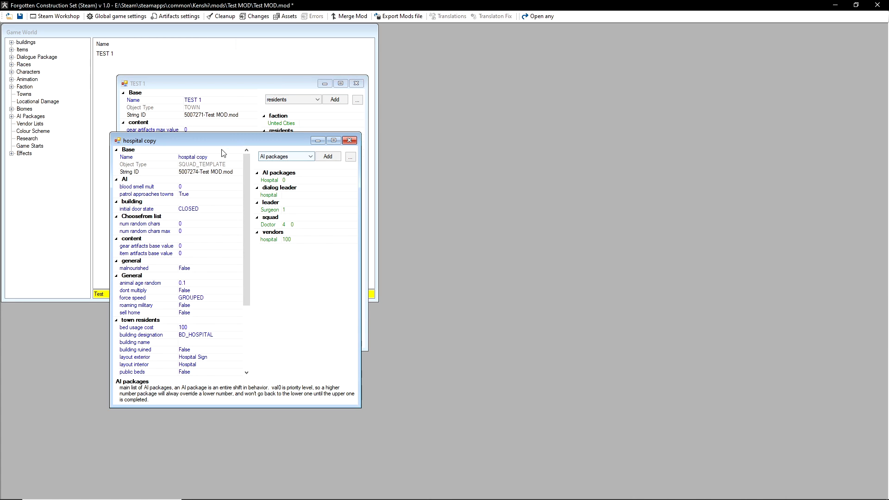
- Rename the copied squad Cool Hospital and set its interior layout to Cool Hospital
left_click(199, 157)
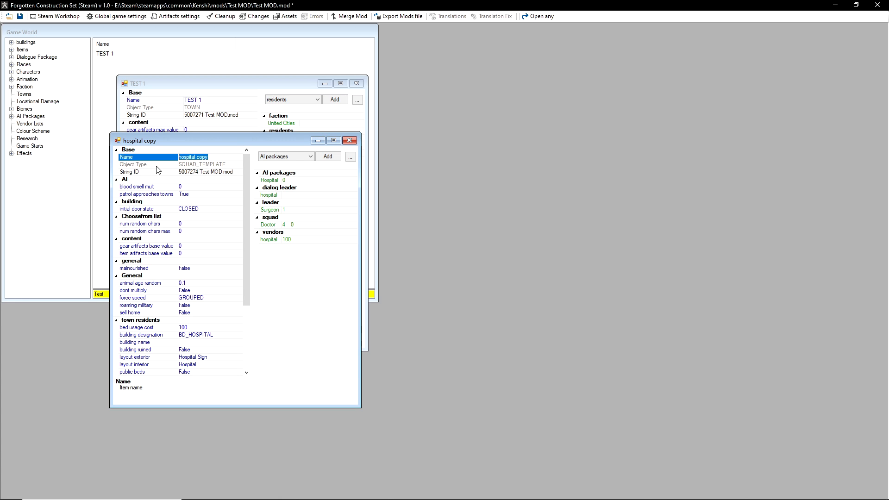
type("Cool H")
left_click(183, 365)
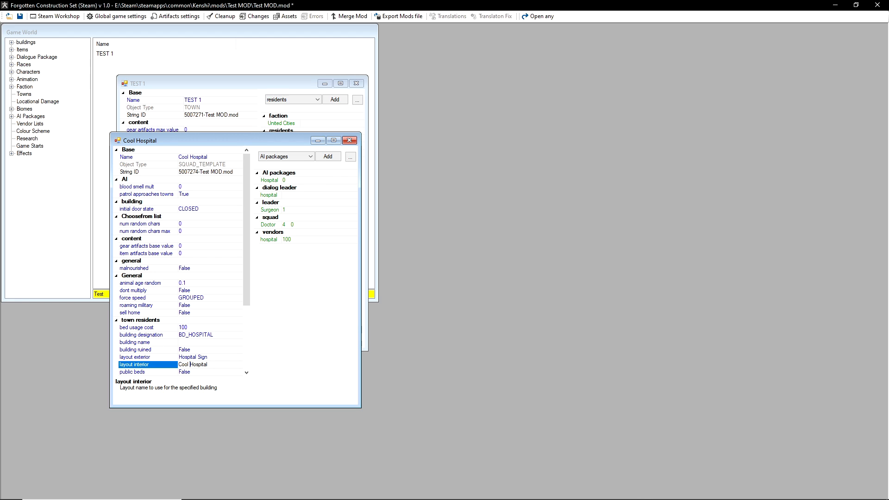
left_click(212, 359)
left_click(217, 364)
- Switch back to Kenshi, leave building placement and select the neighbouring Storm House
mouse_move(462, 499)
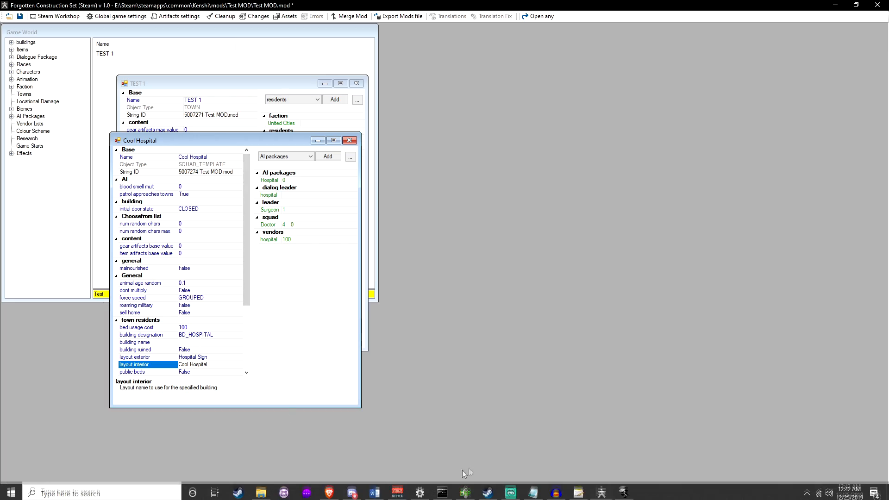
left_click(623, 492)
scroll(502, 260, "up", 3)
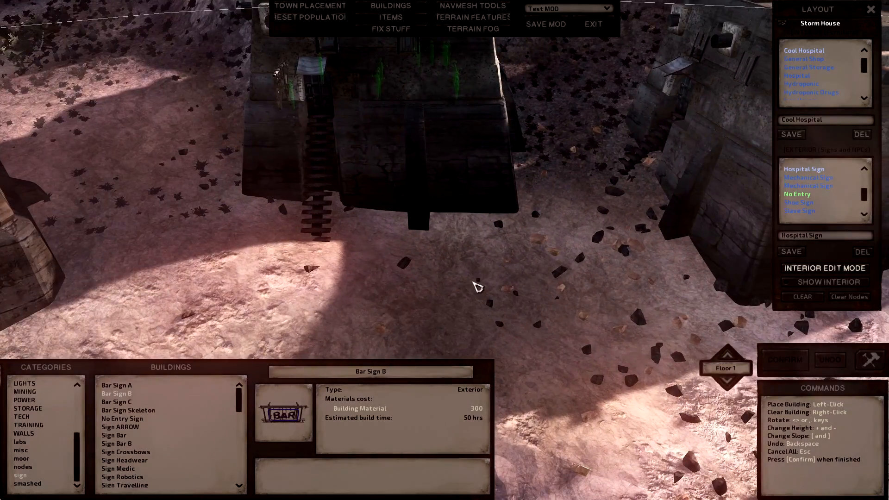
scroll(473, 283, "down", 3)
middle_click_drag(453, 221, 514, 215)
scroll(457, 220, "up", 2)
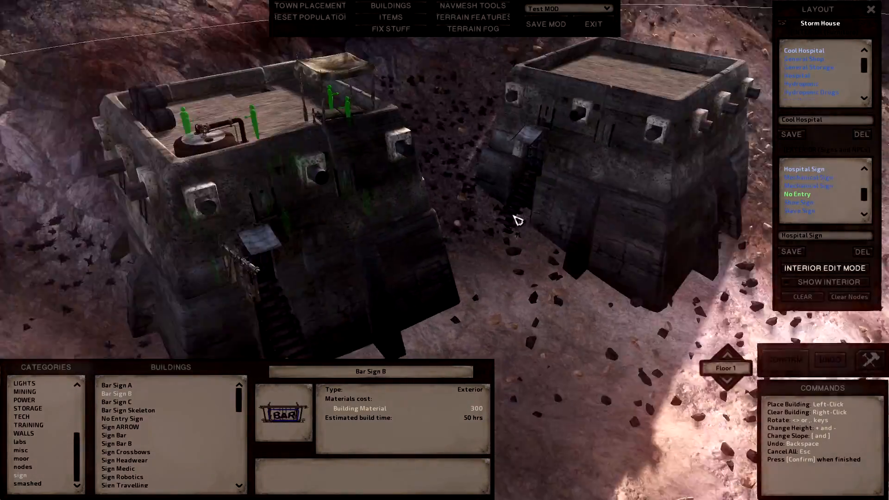
key("w")
middle_click_drag(383, 1, 469, 199)
left_click(408, 4)
left_click(515, 166)
middle_click_drag(515, 165, 777, 206)
middle_click_drag(614, 213, 637, 208)
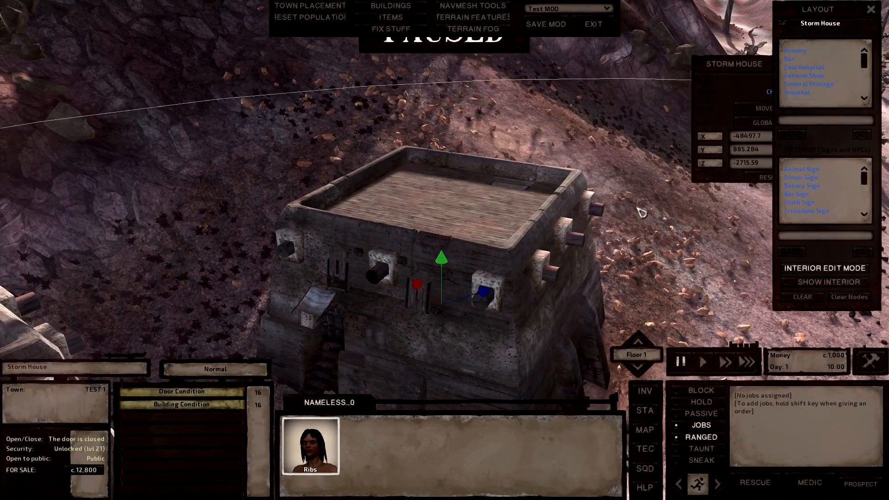
- Load the Hydroponic interior layout into the selected Storm House
scroll(827, 81, "down", 5)
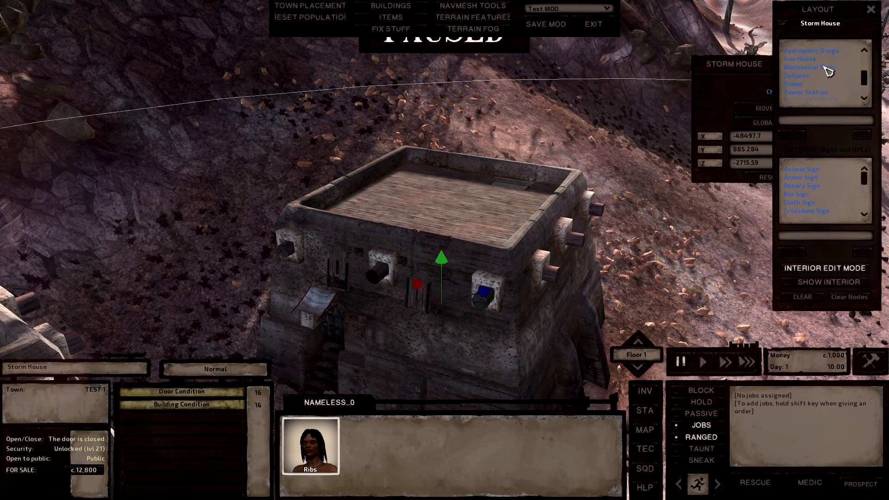
left_click(814, 61)
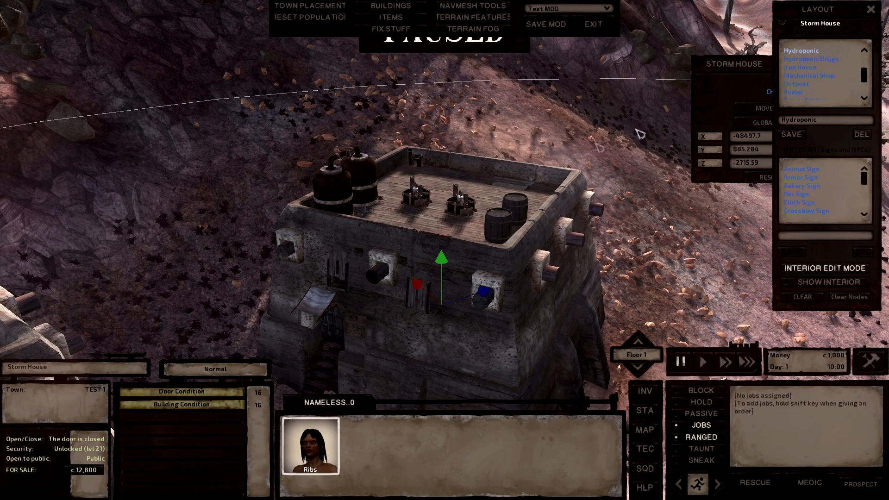
middle_click_drag(635, 130, 513, 165)
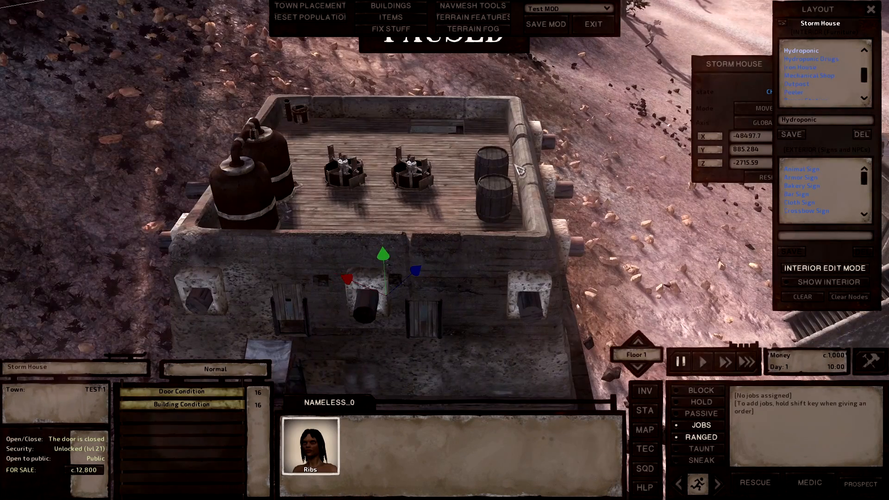
- Show the Storm House interior on Floor 0 and view the hydroponic beds
left_click(796, 284)
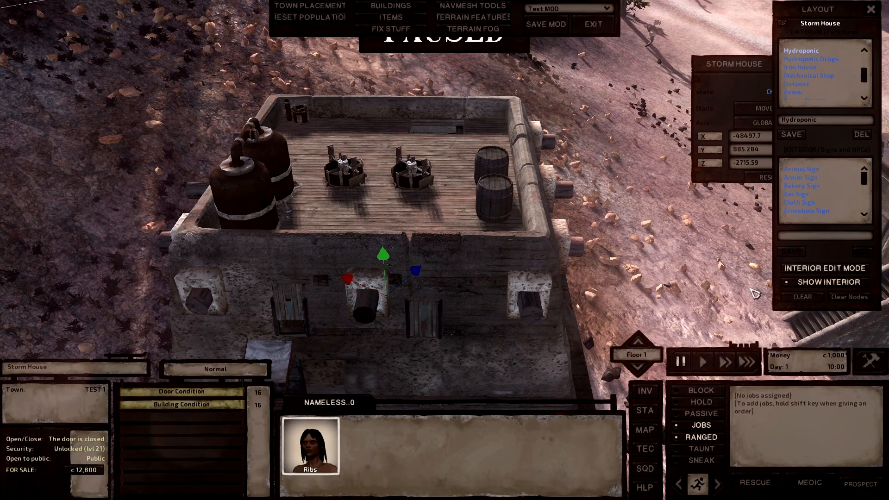
left_click(639, 368)
scroll(377, 244, "up", 5)
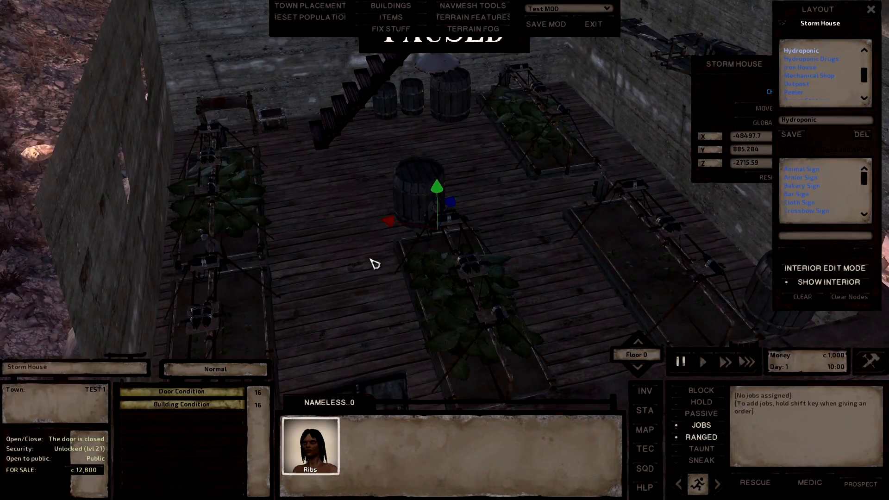
middle_click_drag(371, 259, 525, 194)
left_click_drag(832, 4, 384, 41)
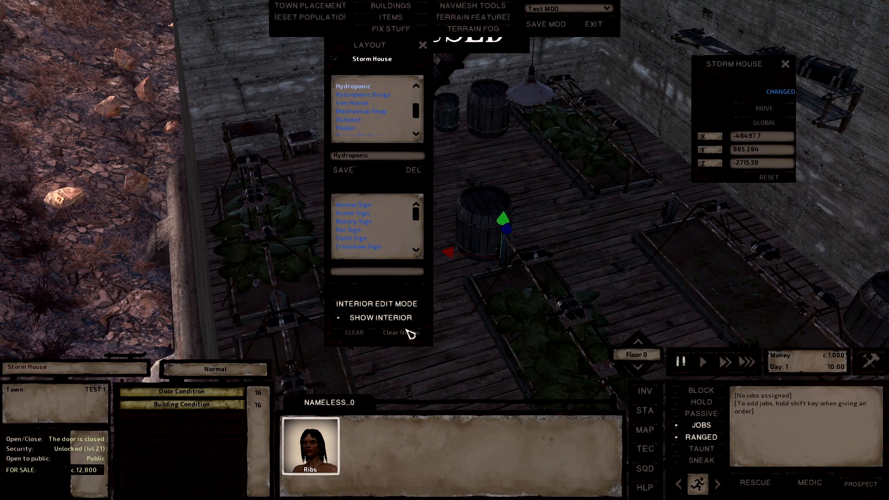
left_click_drag(369, 65, 799, 43)
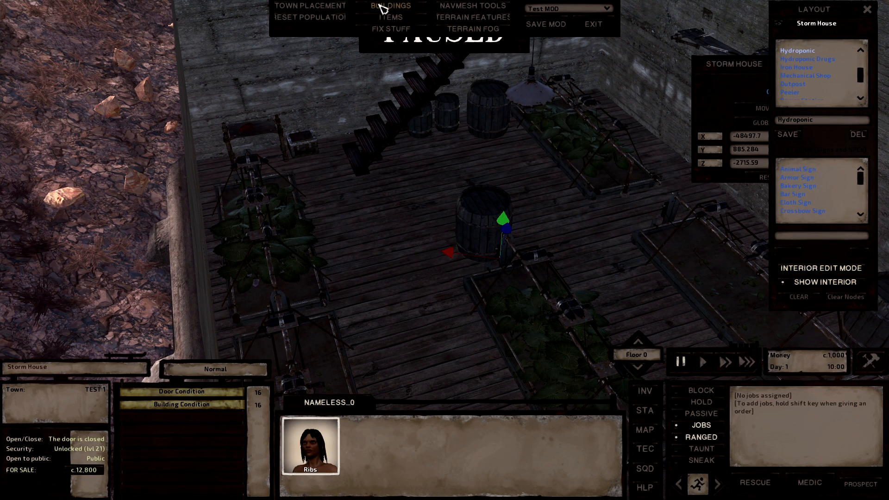
- Place a Node Shopkeeper on the ground floor near the foot of the stairs
left_click(383, 9)
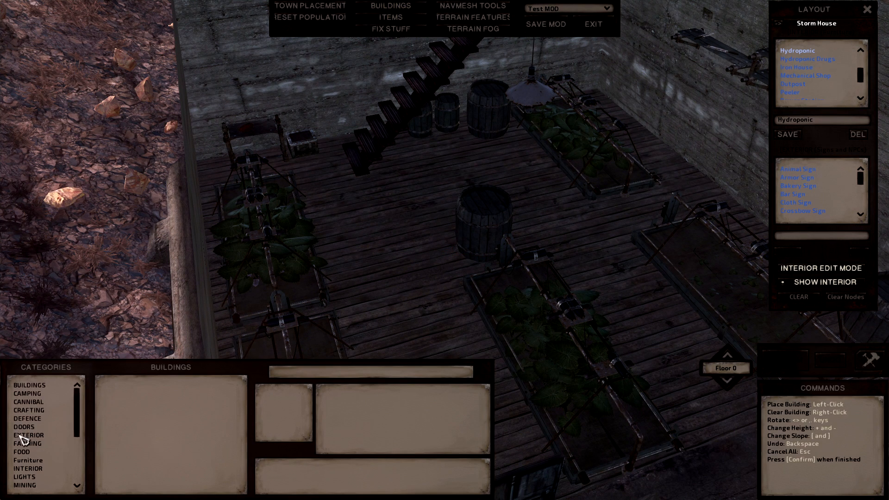
left_click(27, 468)
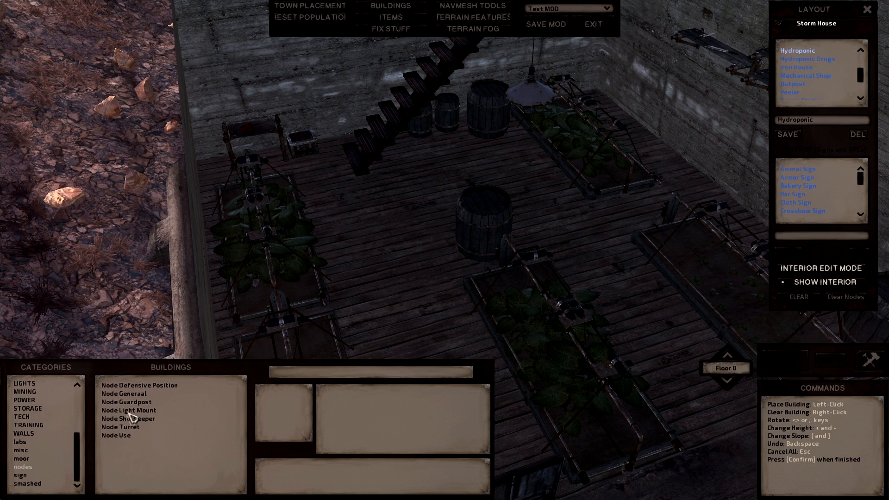
left_click(139, 393)
left_click(152, 419)
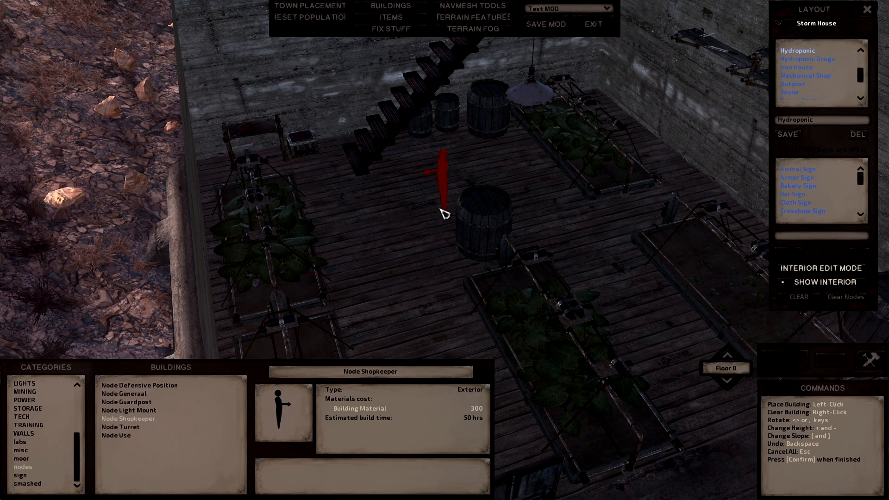
left_click(397, 192)
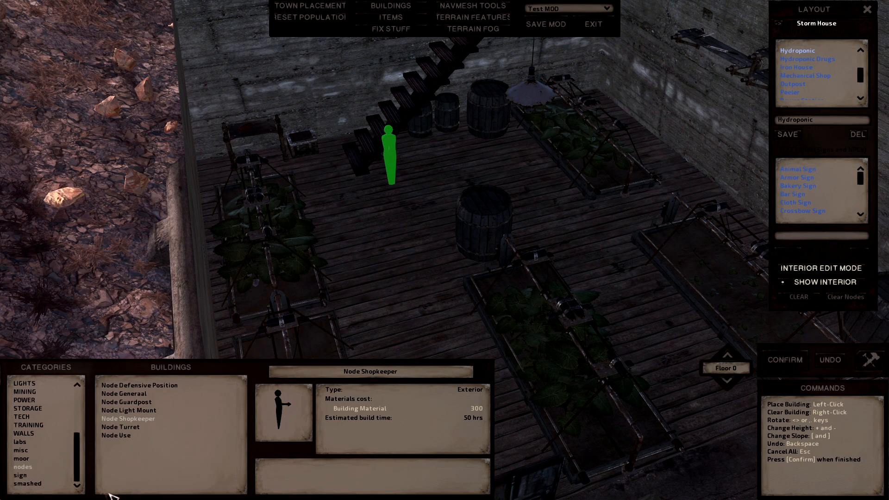
- Place Node Guardpost markers along the walls and beside the hydroponic beds of the Storm House ground floor and confirm the placement
left_click(138, 402)
left_click(228, 183)
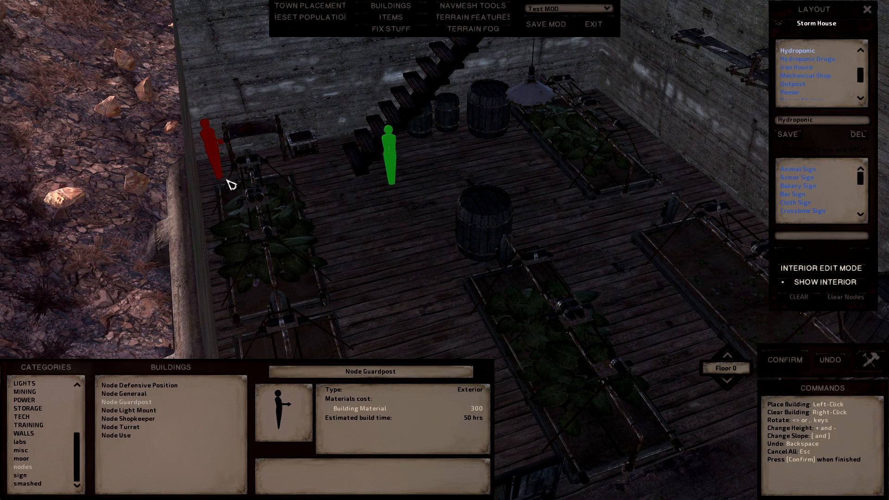
left_click(691, 198)
left_click(595, 115)
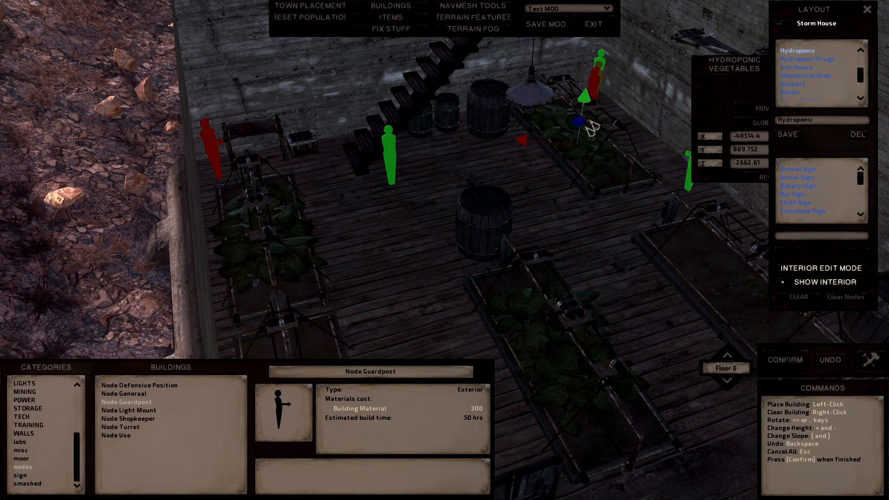
left_click(141, 420)
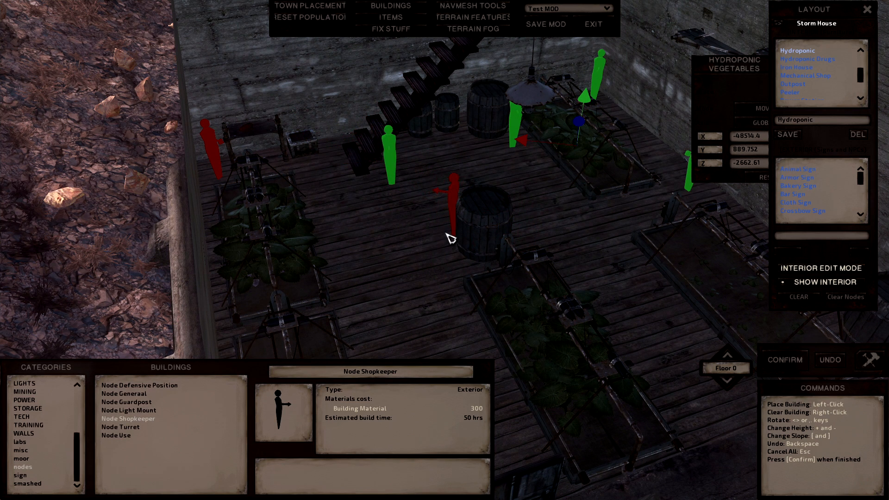
left_click(787, 365)
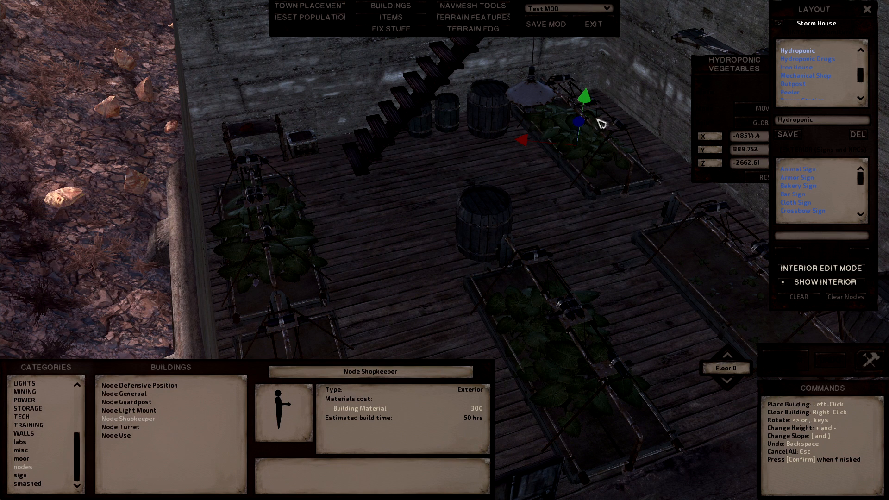
- Save the Storm House interior as the layout Hydroponic 1 and select it in the interior layout list
key("d")
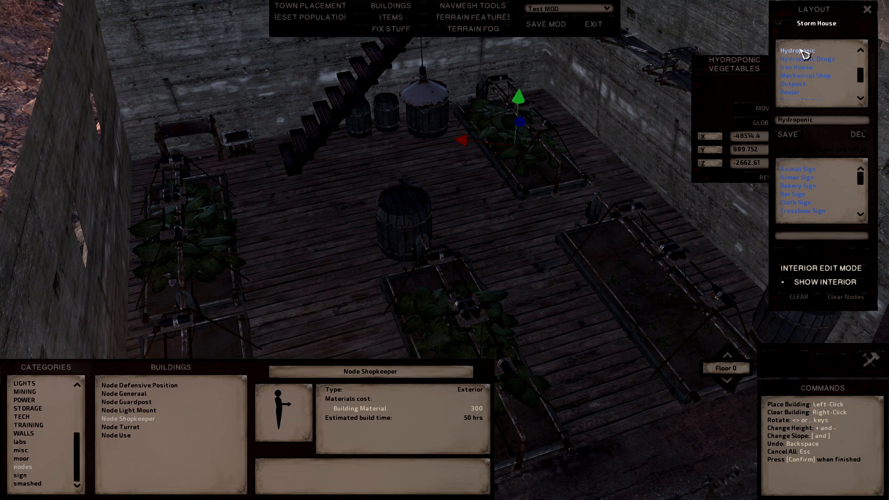
left_click(817, 122)
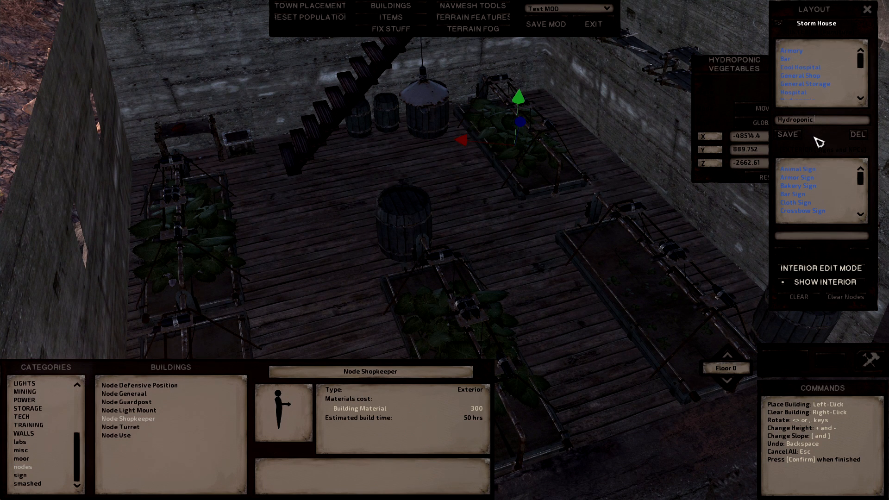
left_click(803, 137)
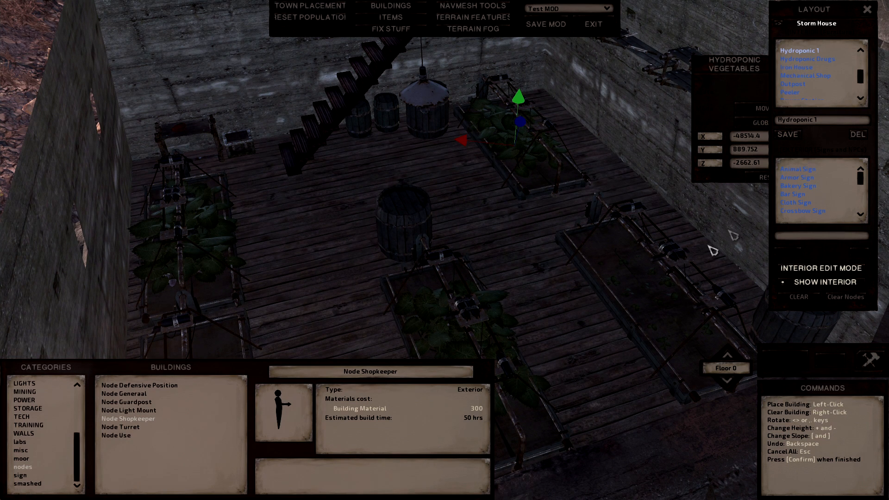
key("BackSpace")
key("BackSpace")
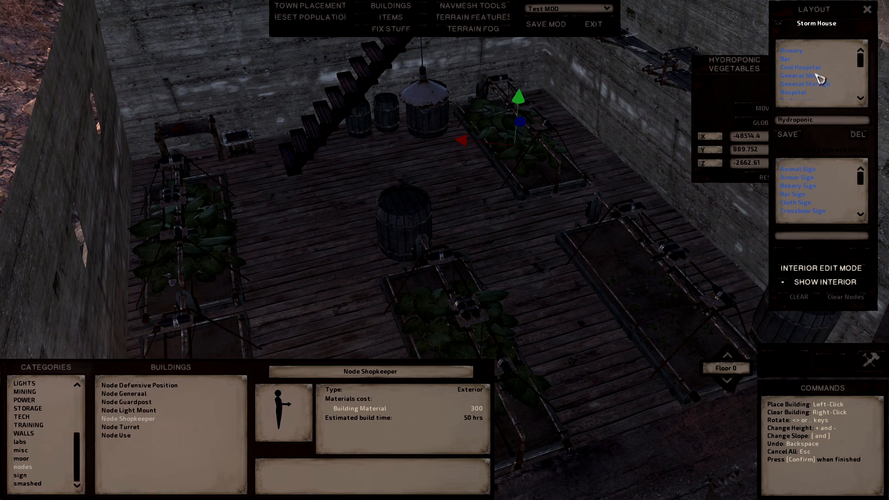
left_click(822, 59)
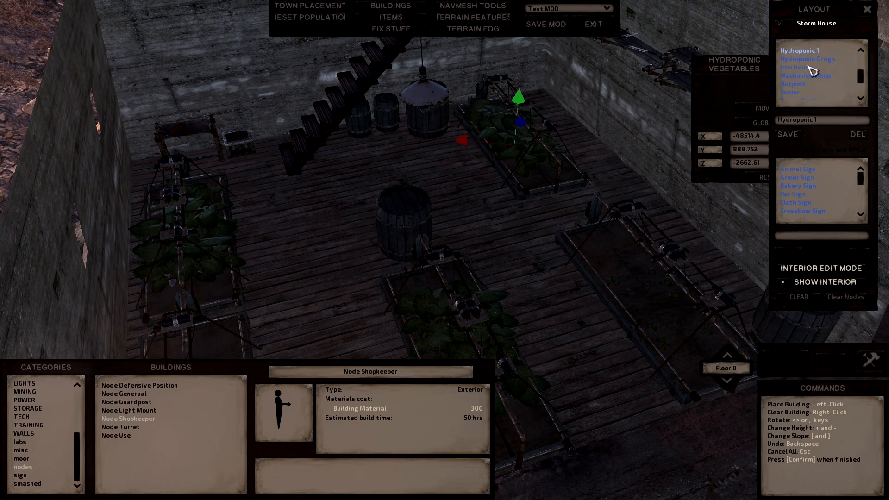
- Switch to Forgotten Construction Set, open the TEST 1 resident hydroponic copy, and set its layout interior to Hydroponic 1
key("alt+Tab")
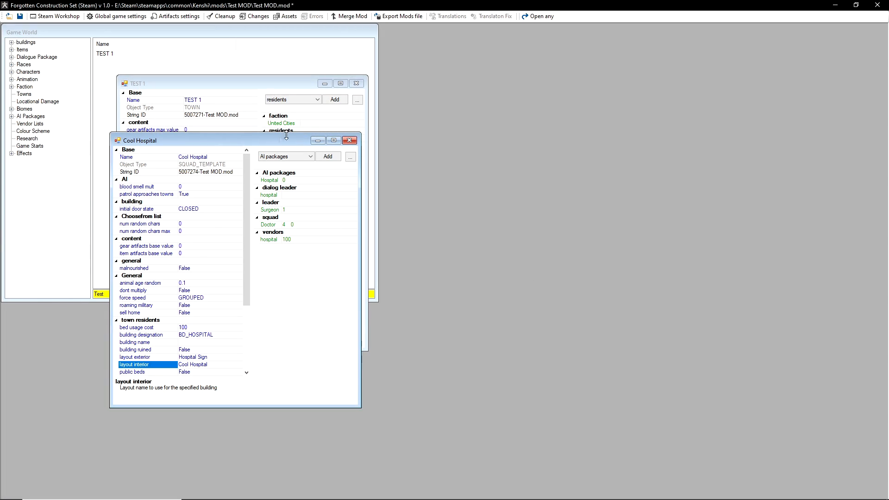
left_click(253, 86)
right_click(288, 146)
left_click(309, 169)
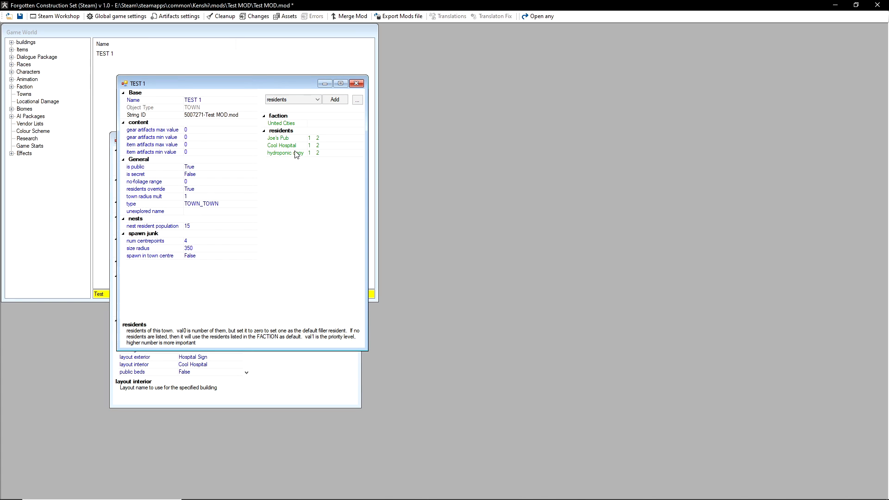
double_click(296, 153)
left_click(228, 377)
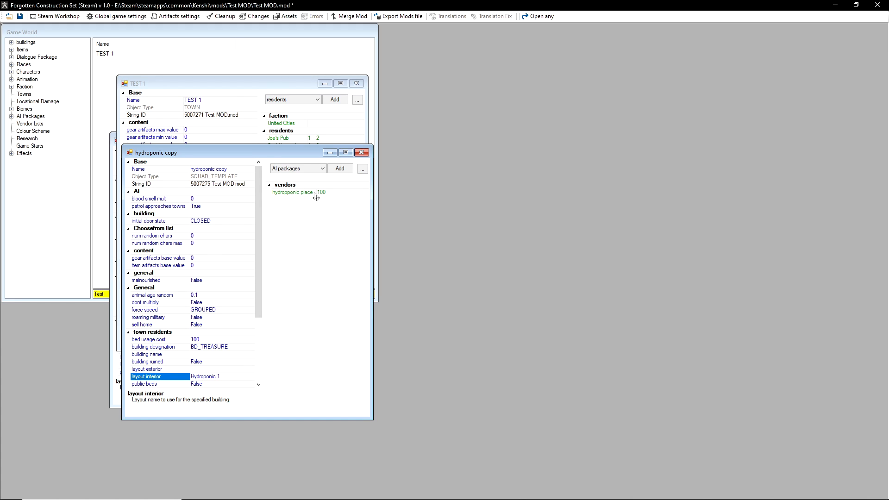
- Add Item trader as the leader of the hydroponic copy squad and check its character record
left_click(309, 170)
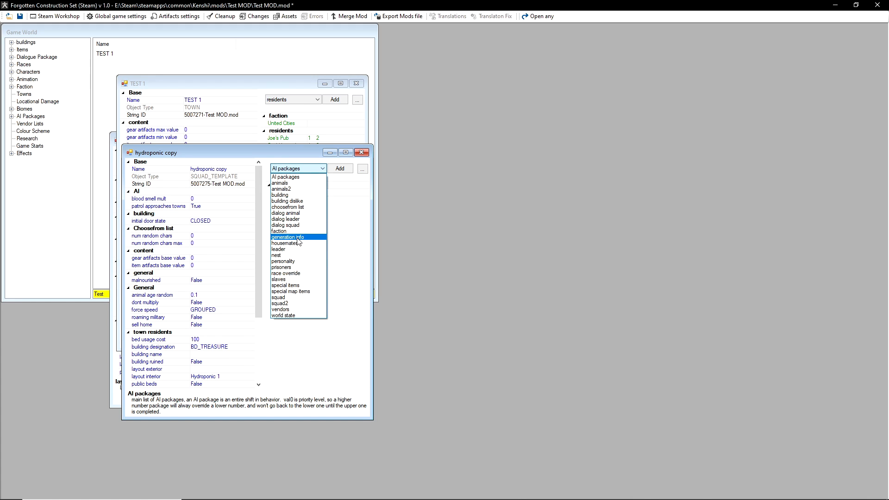
left_click(296, 249)
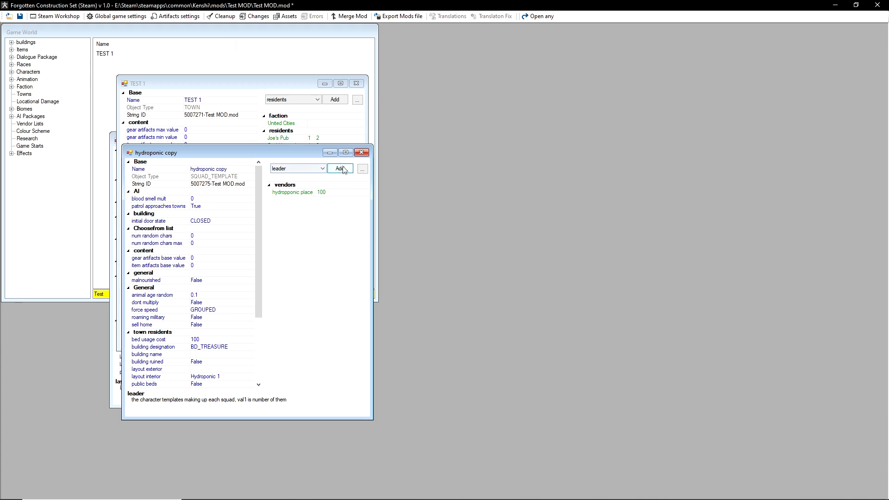
left_click(341, 168)
type("trader")
scroll(409, 224, "down", 5)
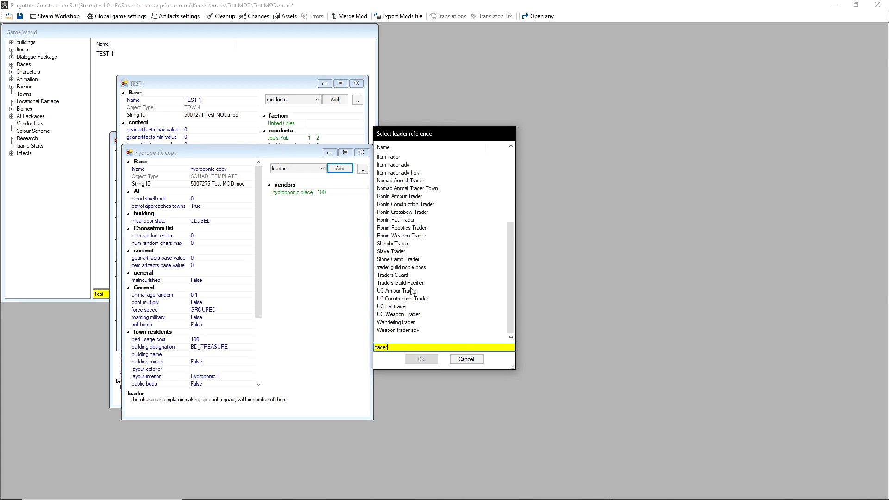
scroll(412, 332, "up", 5)
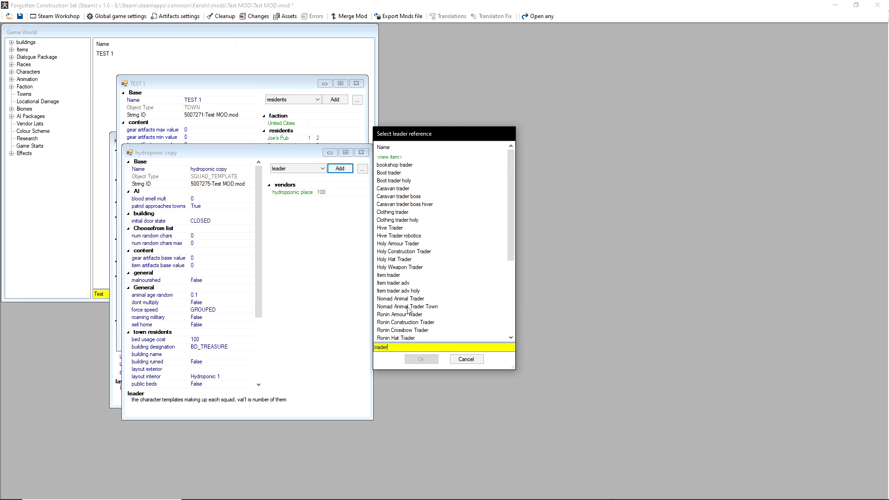
scroll(409, 217, "down", 3)
scroll(430, 230, "down", 2)
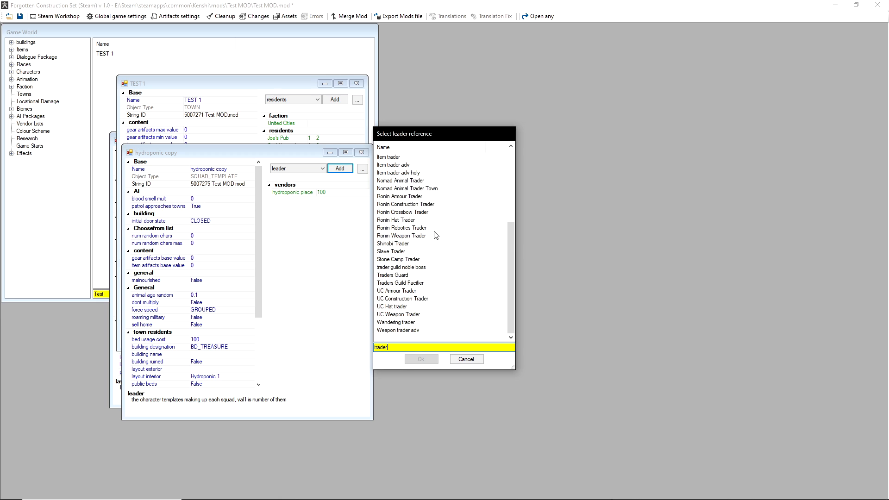
scroll(431, 275, "up", 5)
double_click(400, 276)
double_click(306, 193)
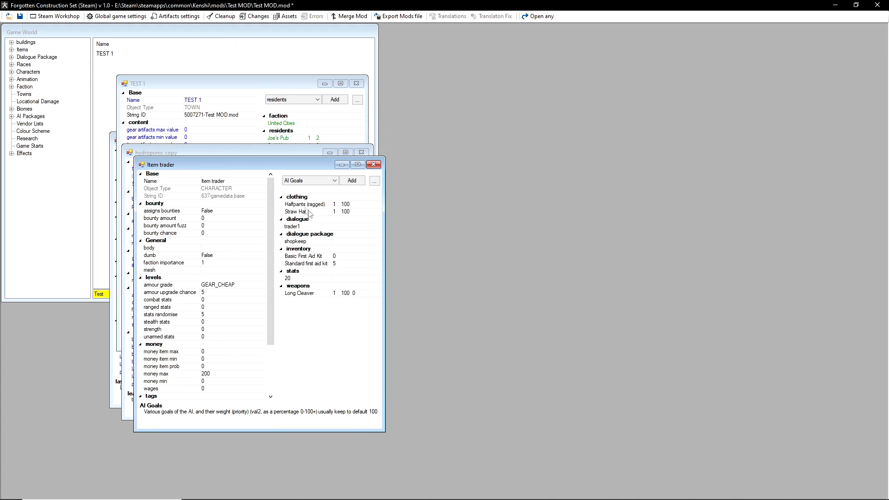
left_click(373, 164)
double_click(288, 193)
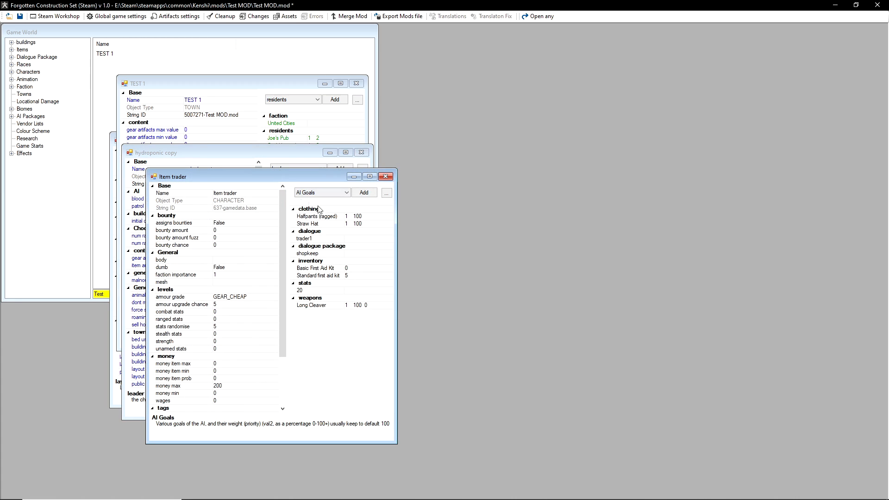
left_click(380, 180)
- Add the Shop-24hr AI package to the hydroponic copy squad
left_click(323, 168)
left_click(296, 179)
left_click(340, 168)
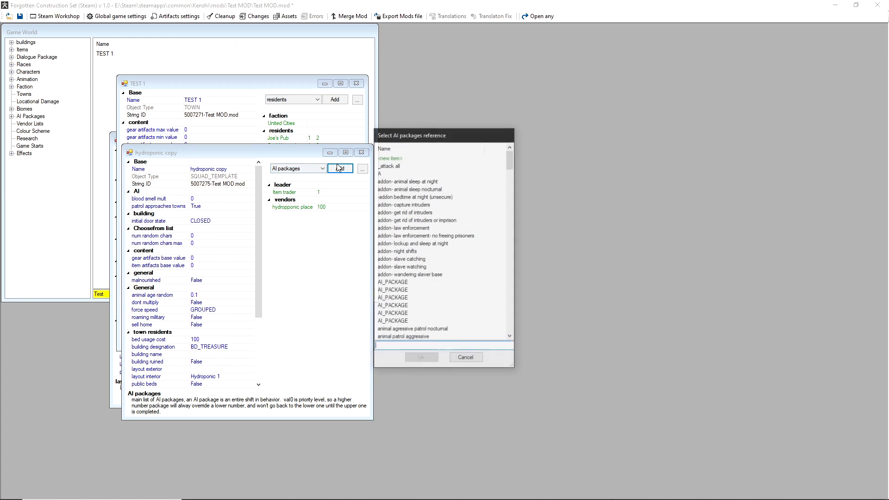
type("shop")
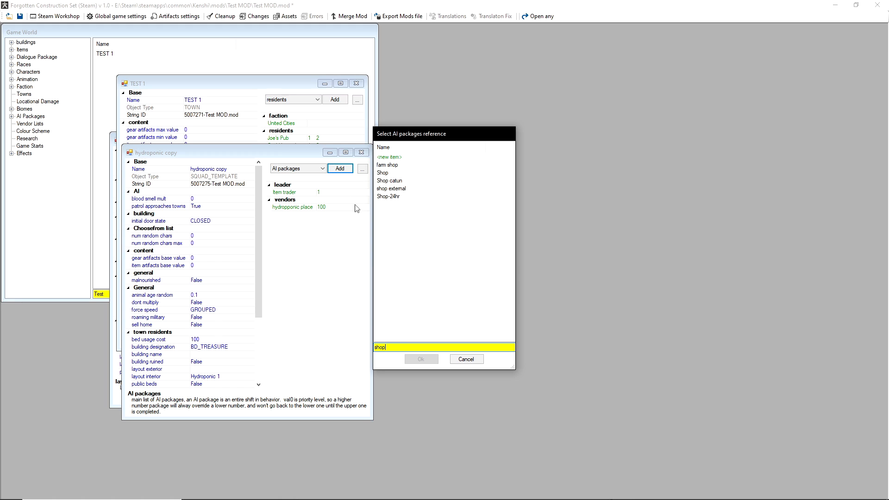
left_click(388, 196)
left_click(420, 359)
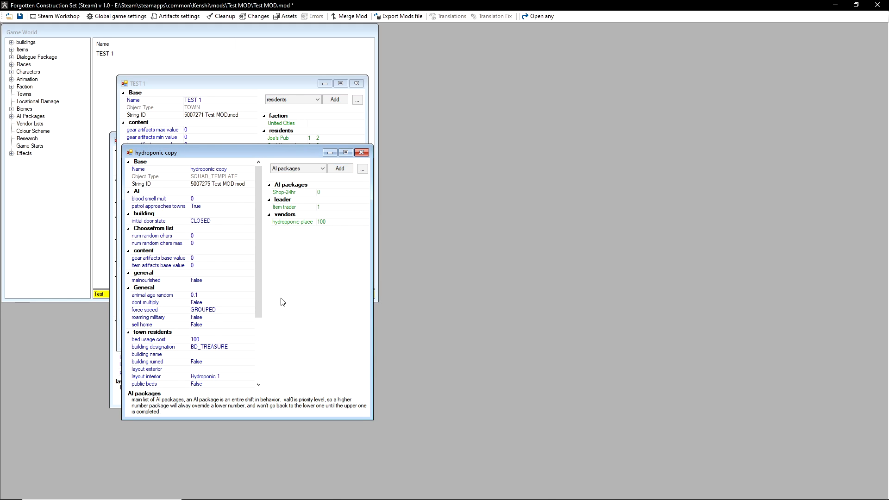
- Add Shop Guard to the squad list of hydroponic copy and set its minimum number to 2
left_click(306, 169)
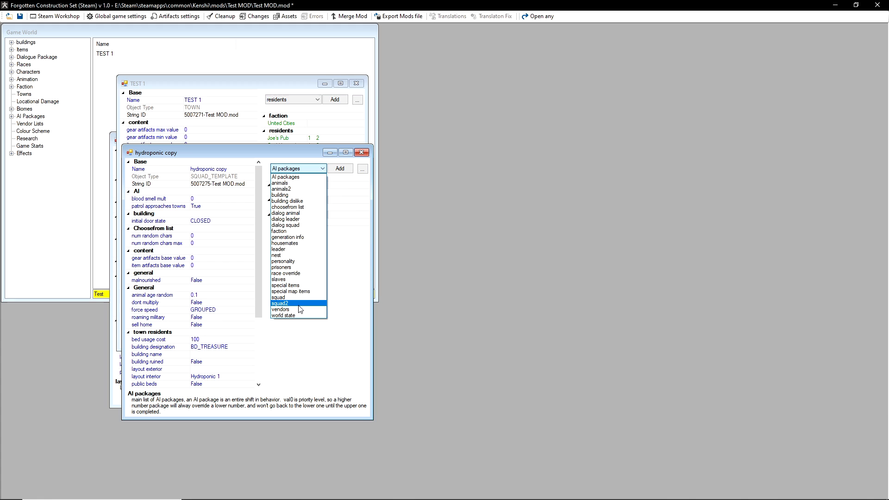
left_click(300, 304)
left_click(306, 169)
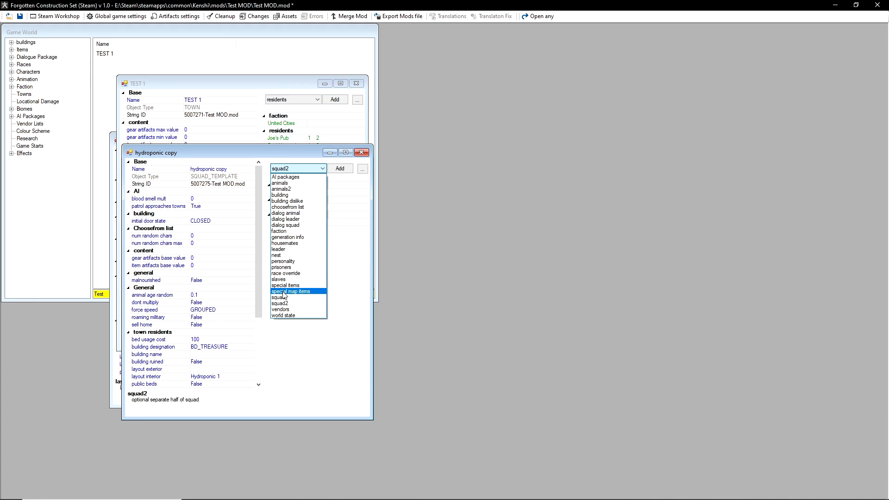
left_click(281, 298)
left_click(340, 169)
type("shop")
double_click(406, 173)
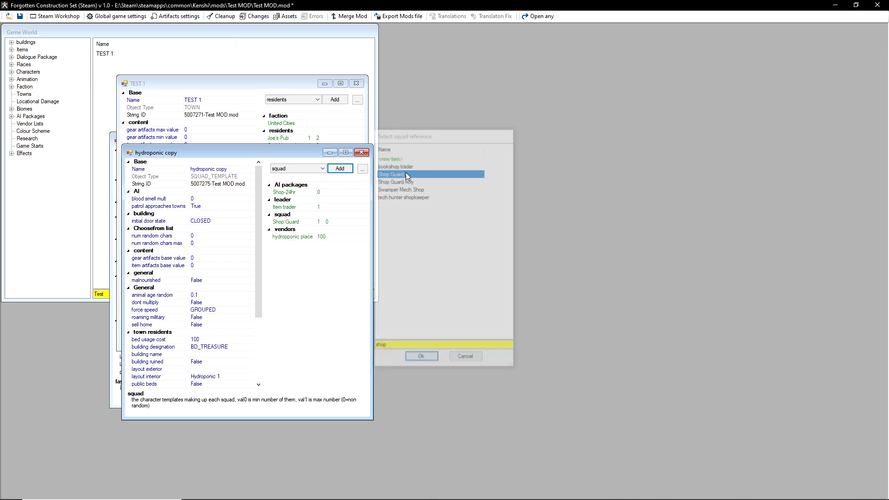
left_click(316, 223)
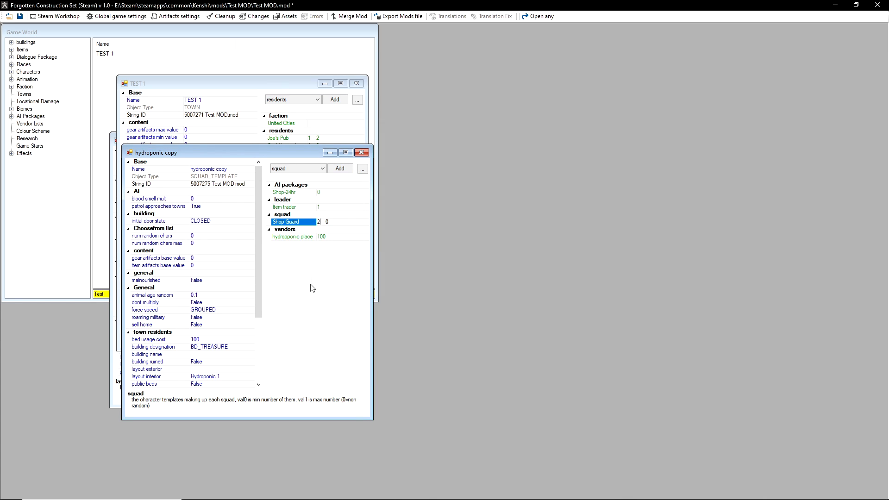
- Save the mod and close the hydroponic copy and Cool Hospital records
left_click(20, 16)
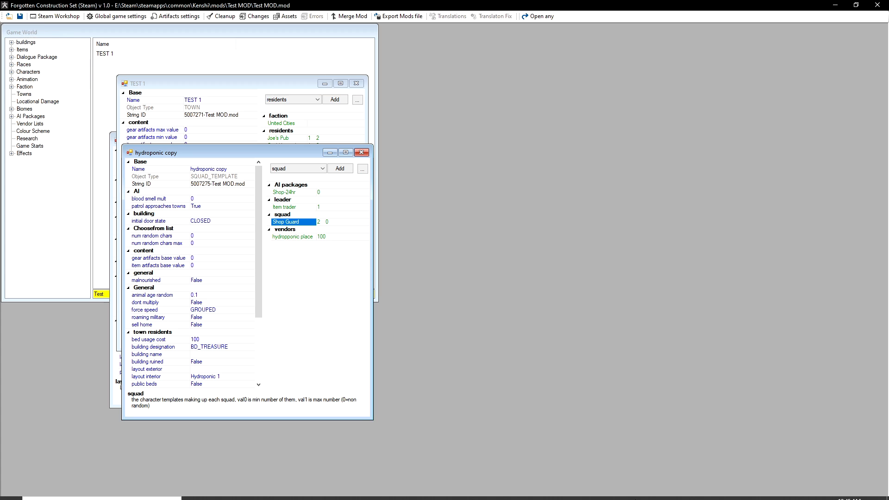
left_click(361, 153)
left_click(112, 136)
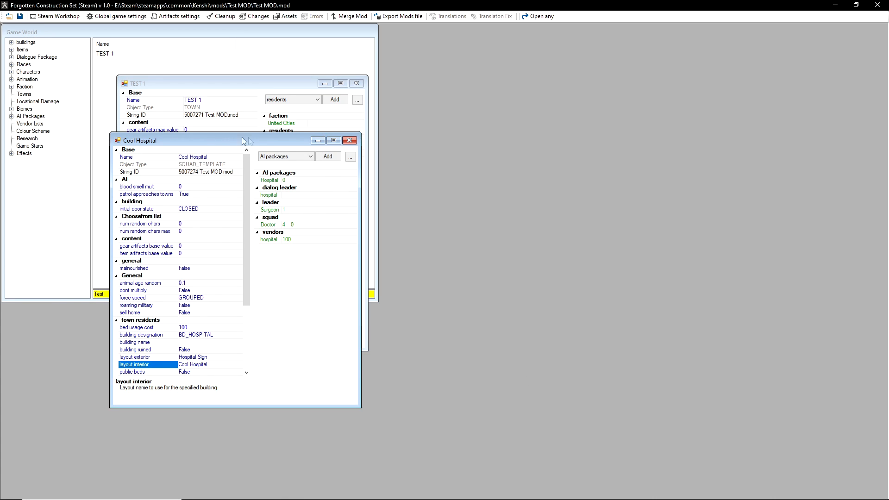
left_click(350, 141)
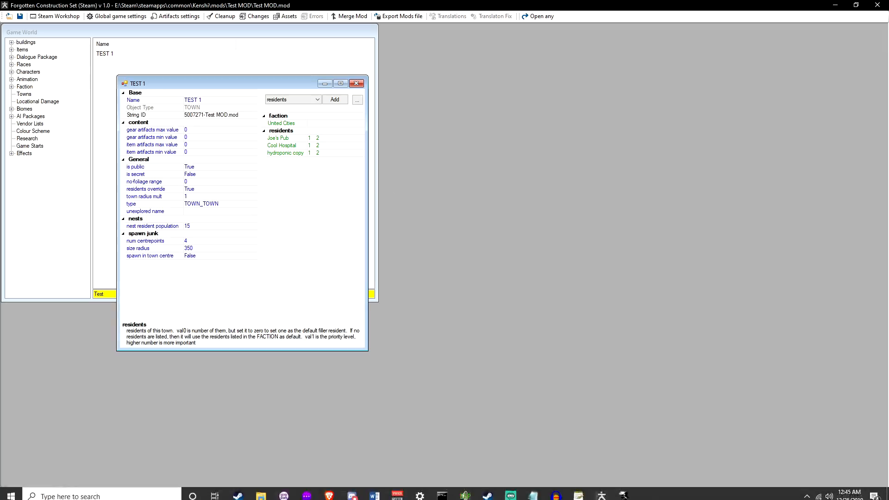
- Switch back to Kenshi and leave node placement in the area outside the Storm House
left_click(601, 491)
scroll(560, 224, "down", 5)
middle_click_drag(581, 258, 536, 200)
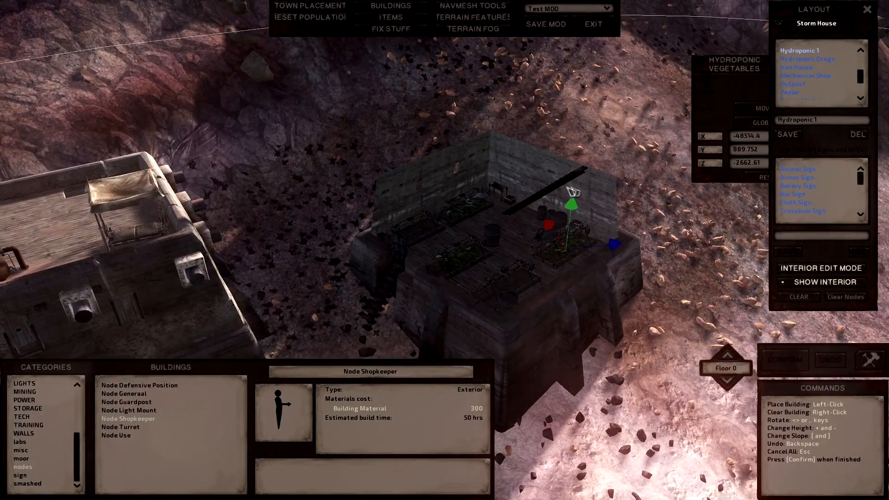
key("s")
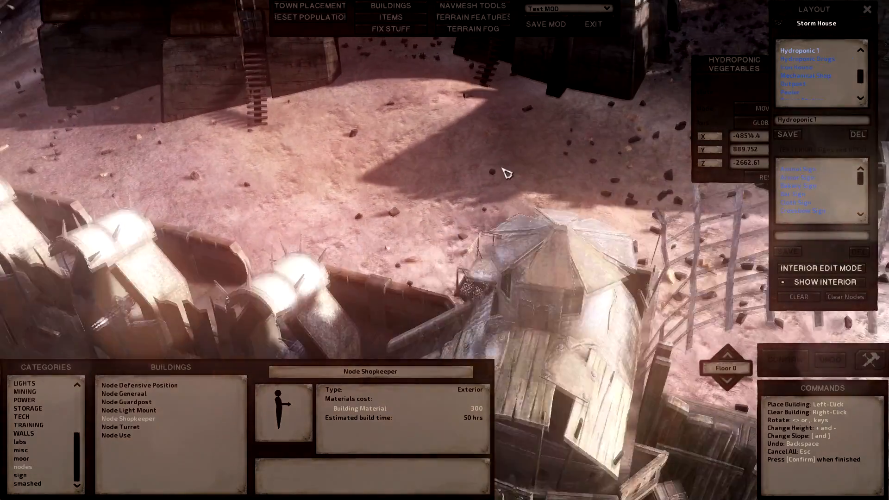
key("w")
left_click(373, 5)
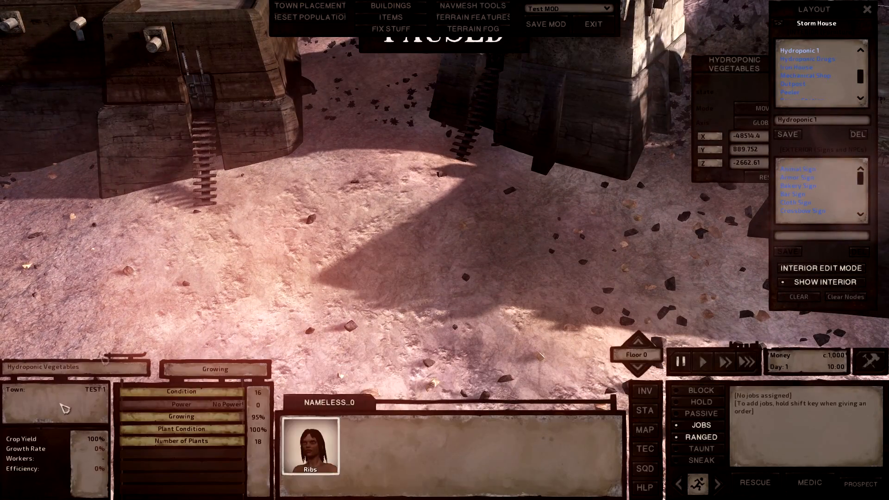
- Reopen building placement with the Power category listed and close the Storm House layout window
left_click(409, 5)
scroll(69, 438, "down", 4)
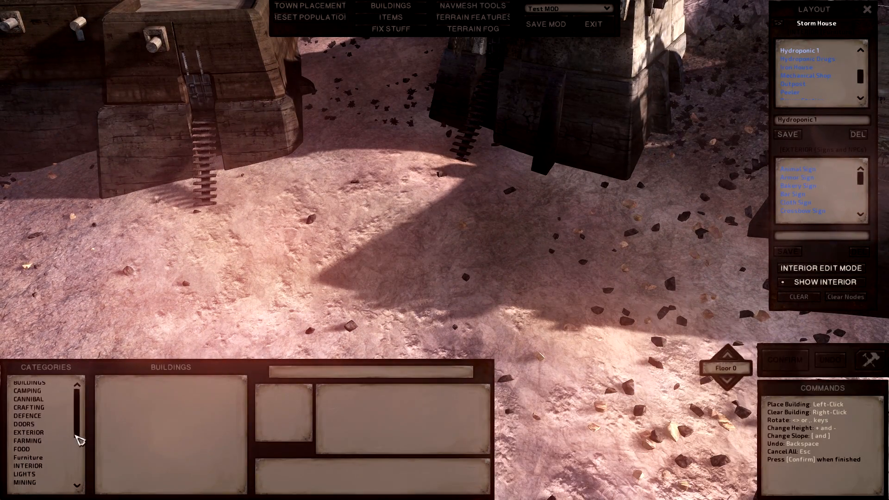
left_click(40, 444)
left_click(36, 416)
scroll(37, 419, "up", 3)
left_click(28, 450)
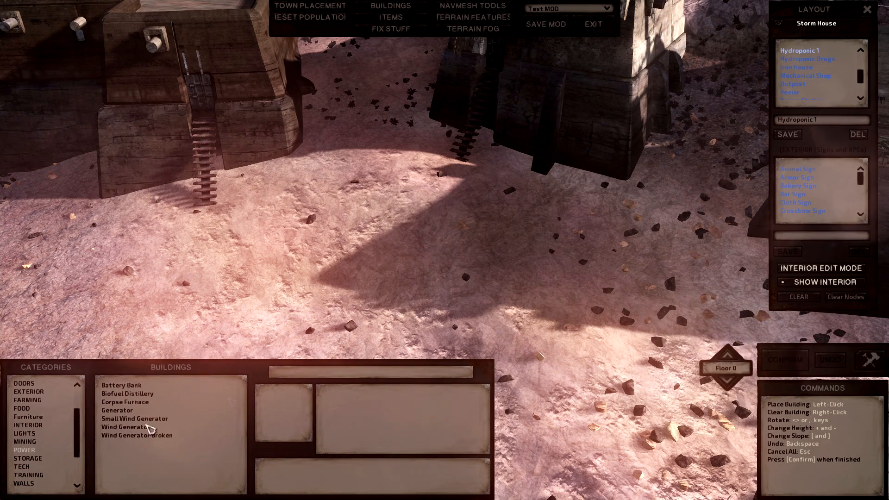
left_click(867, 12)
middle_click_drag(530, 258, 410, 204)
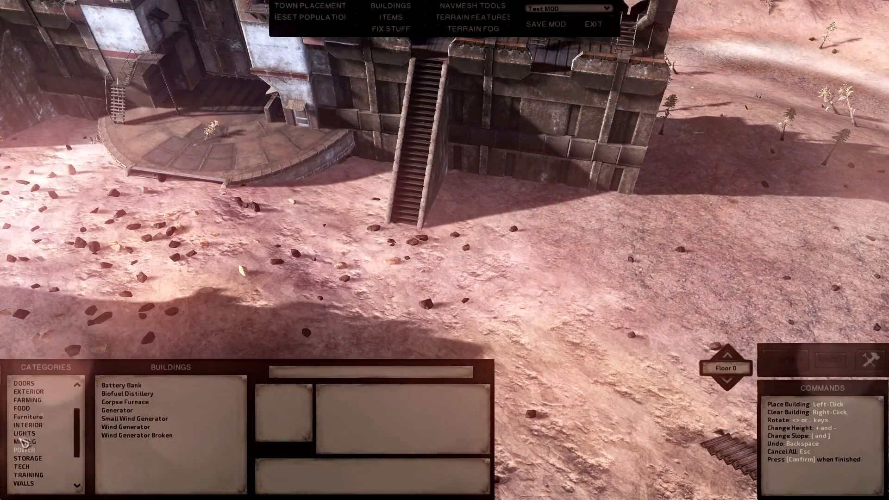
- Place a rotated Corpse Furnace on the ground beside the wall staircase, near the round gate platform
left_click(139, 402)
key("w")
key("d")
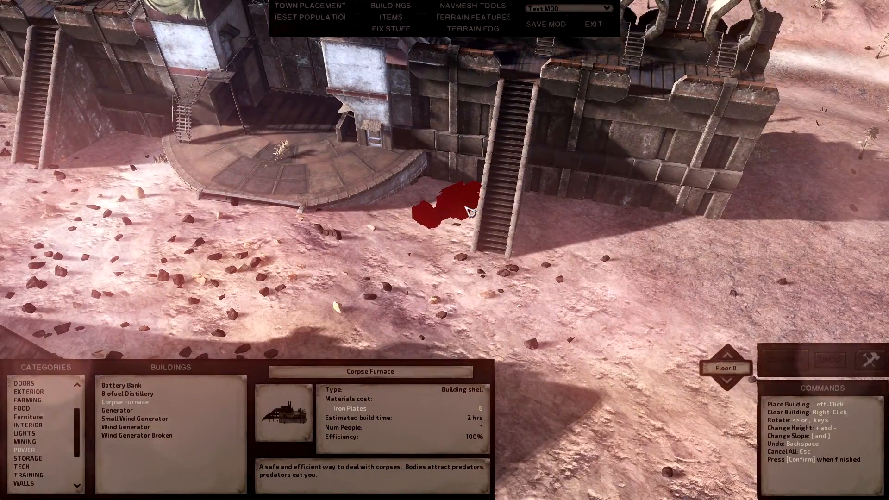
key("period")
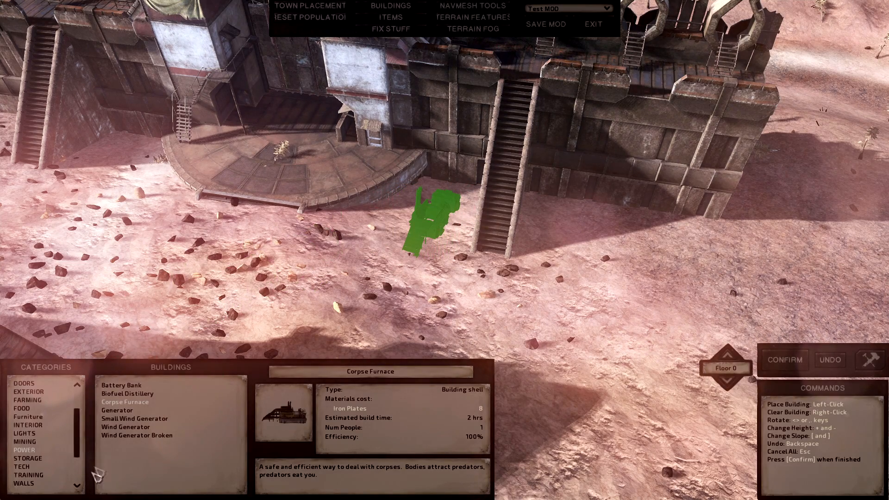
- Place one rotated Generator II between the other wall staircase and the round gate platform and clear the building selection
left_click(122, 410)
key("a")
key("q")
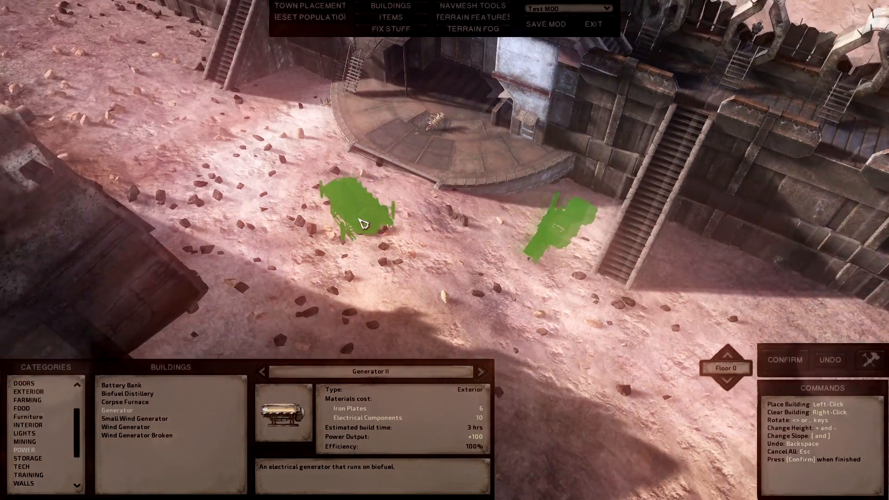
key("w")
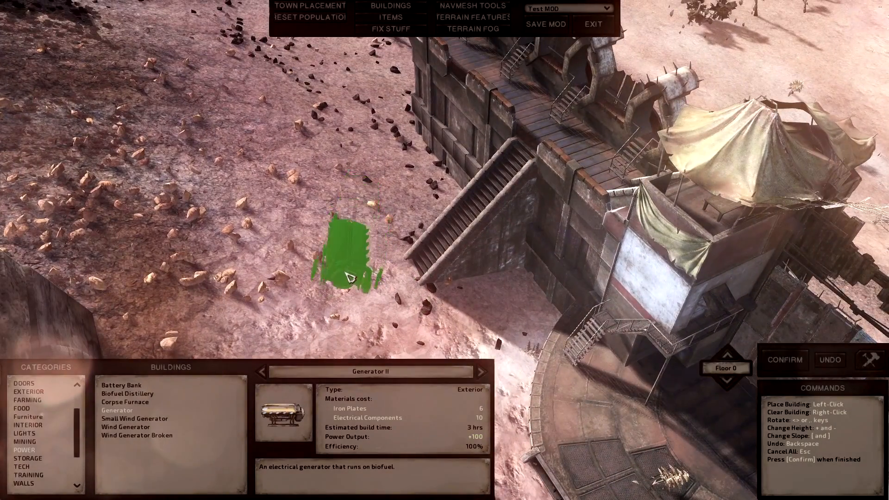
key("s")
key("d")
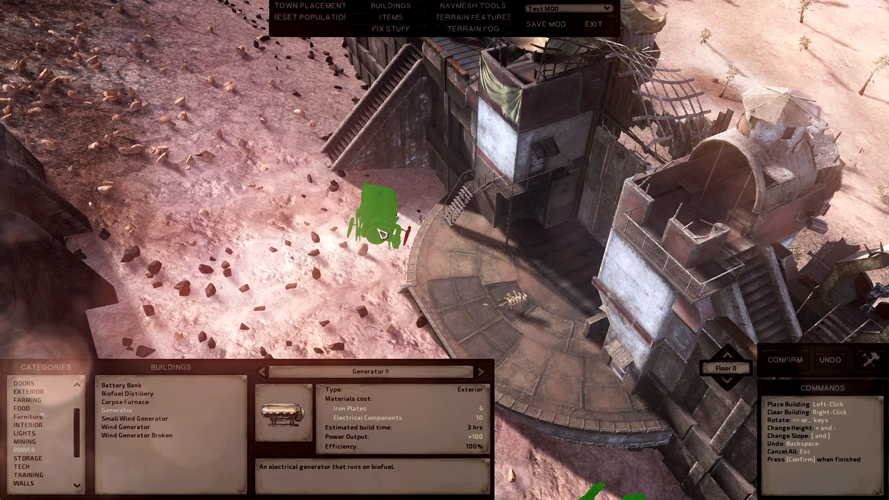
key(".")
left_click(355, 222)
key("a")
key("q")
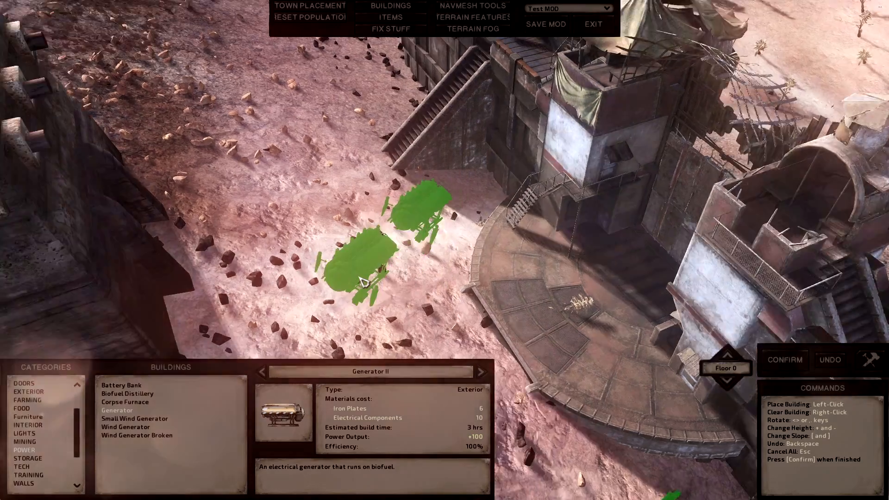
key("w")
key("a")
right_click(341, 269)
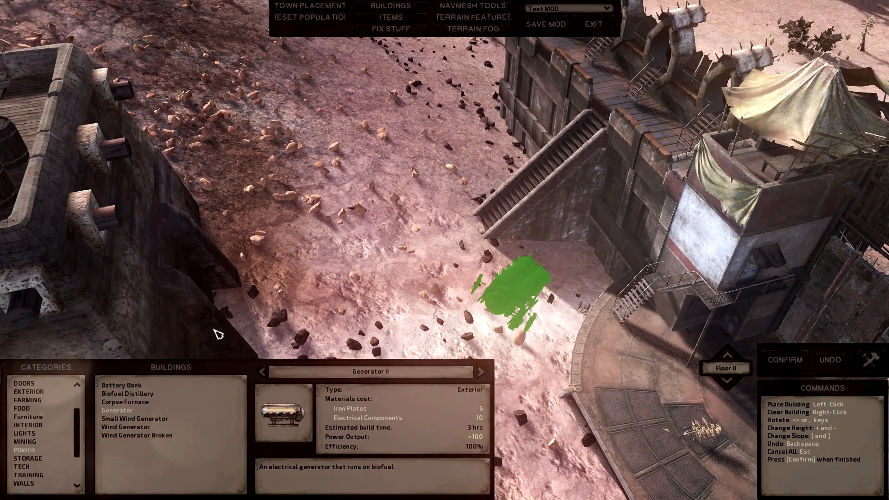
- Place a rotated Wind Generator on the rocky ground behind the end of the wall and confirm the placed power buildings
left_click(149, 428)
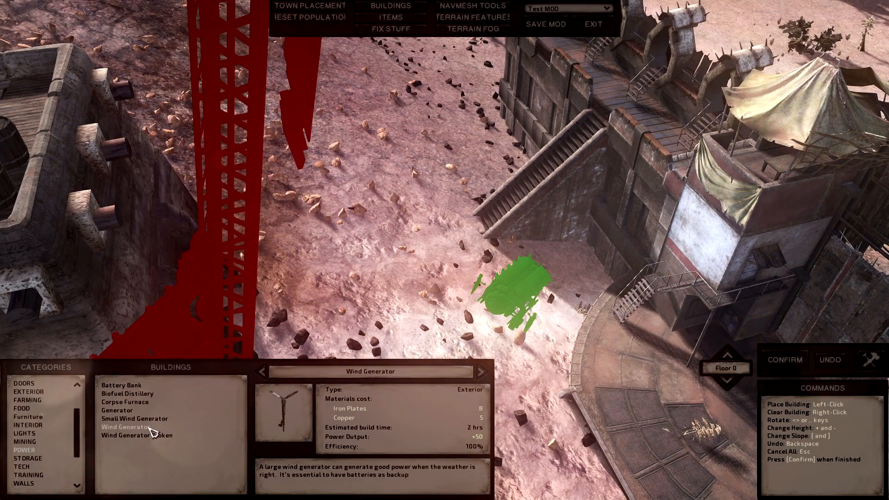
scroll(270, 278, "down", 3)
key("a")
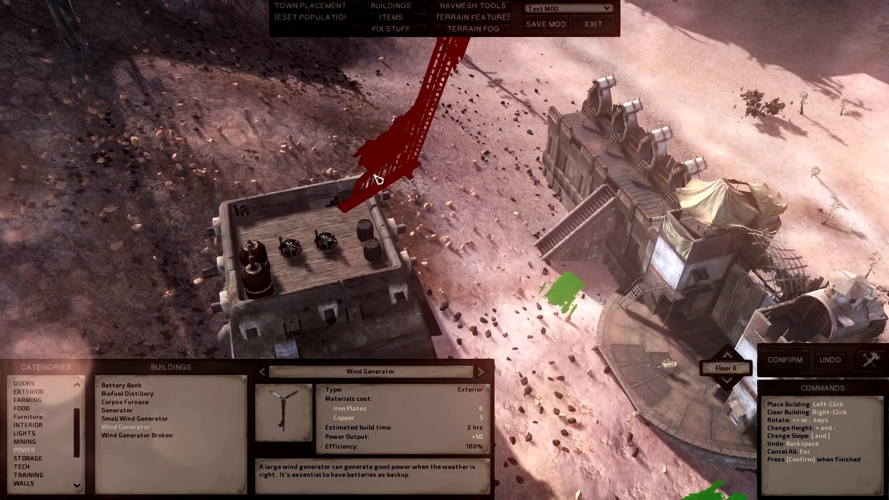
key("d")
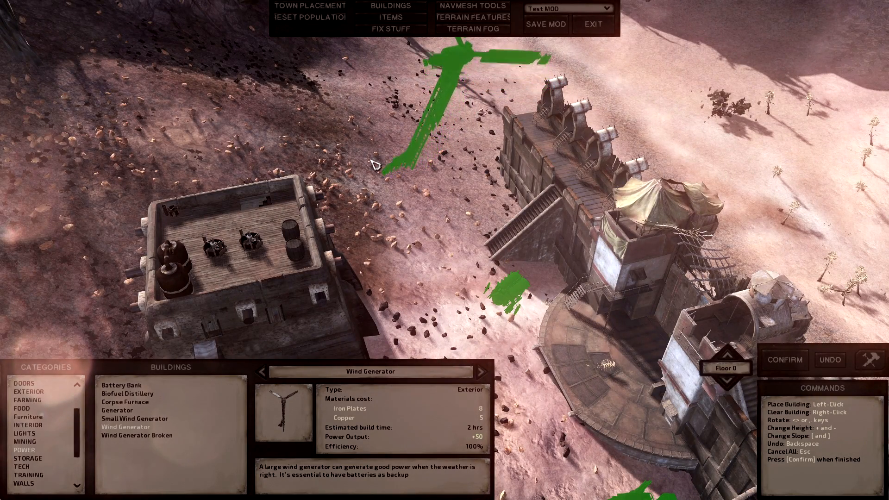
key("m")
key("m")
left_click(370, 165)
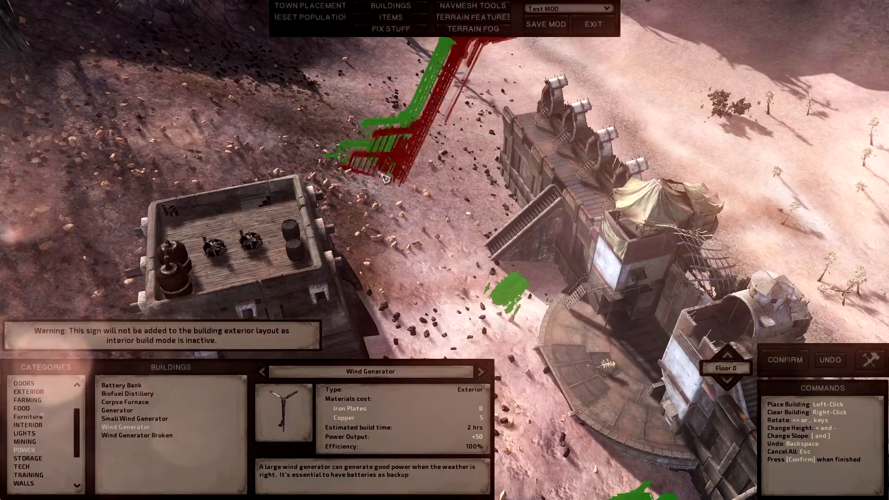
scroll(477, 262, "down", 3)
mouse_move(476, 262)
middle_mouse_down()
mouse_move(533, 263)
mouse_move(481, 264)
middle_mouse_up()
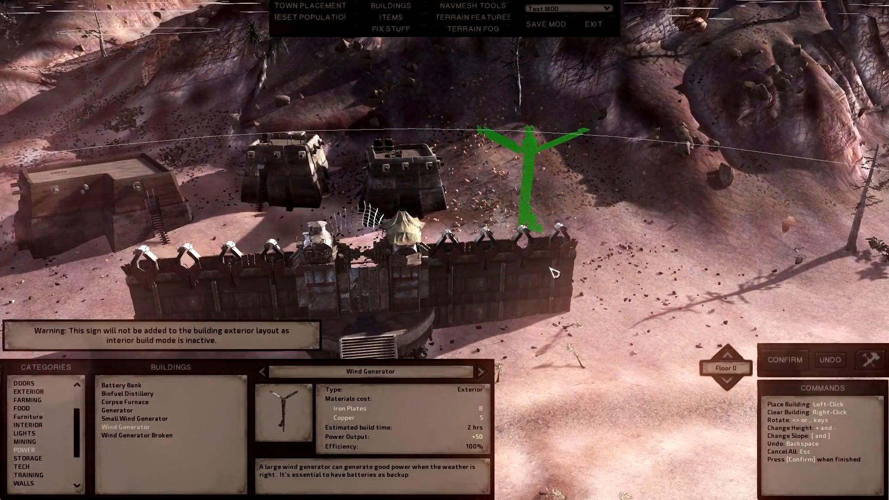
middle_click_drag(423, 246, 427, 250)
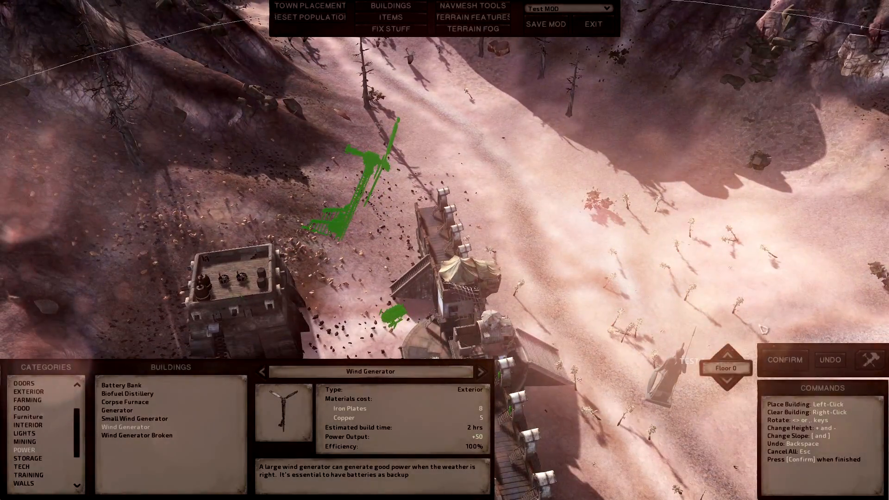
middle_click_drag(502, 228, 482, 209)
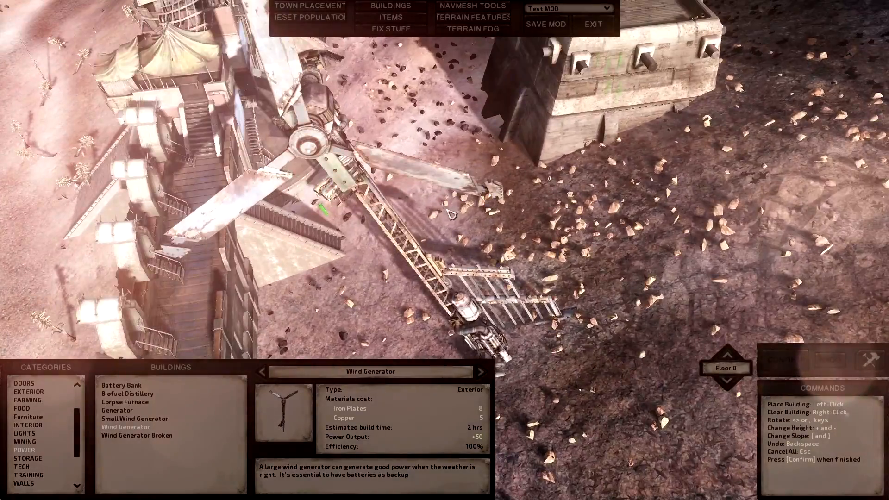
middle_click_drag(450, 214, 368, 235)
scroll(487, 234, "down", 3)
scroll(368, 235, "up", 3)
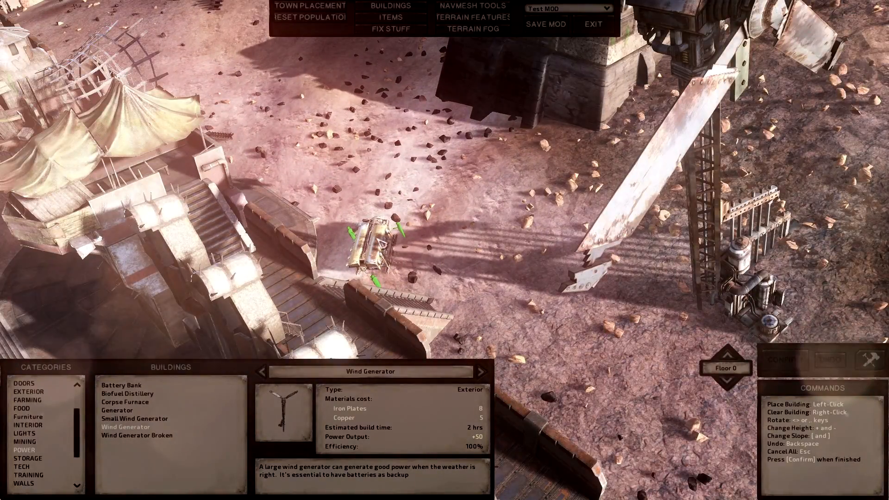
- Place and confirm a rotated Small Shack from the Buildings category on the open ground between the wall and the large L-shaped building
key("a")
scroll(423, 238, "down", 3)
middle_click_drag(422, 238, 384, 2)
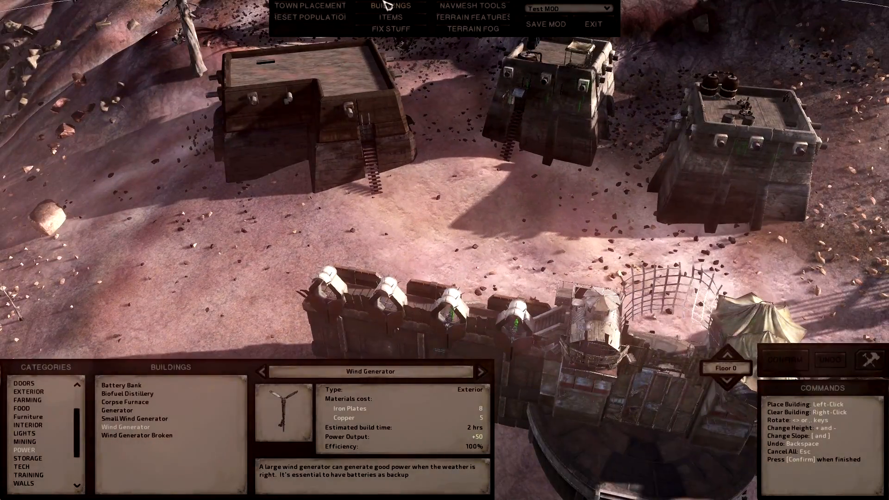
left_click(388, 5)
left_click(396, 6)
left_click(49, 385)
scroll(132, 420, "down", 15)
scroll(157, 430, "up", 3)
left_click(119, 385)
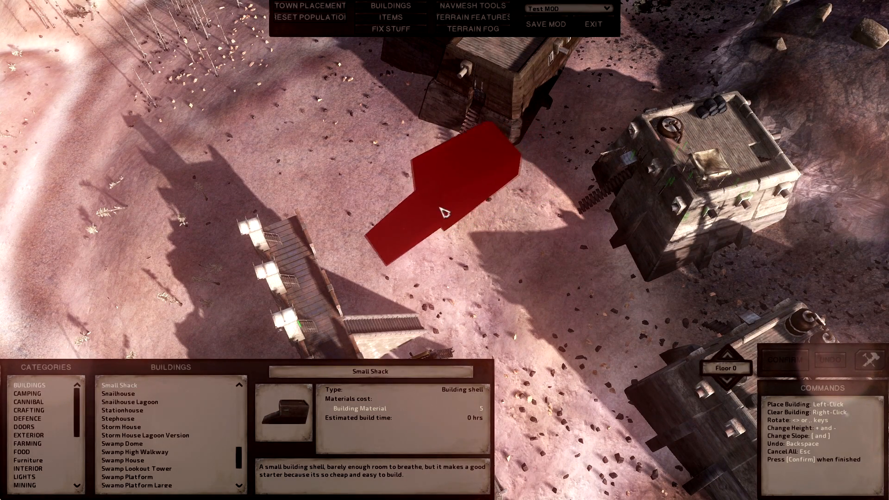
key("comma")
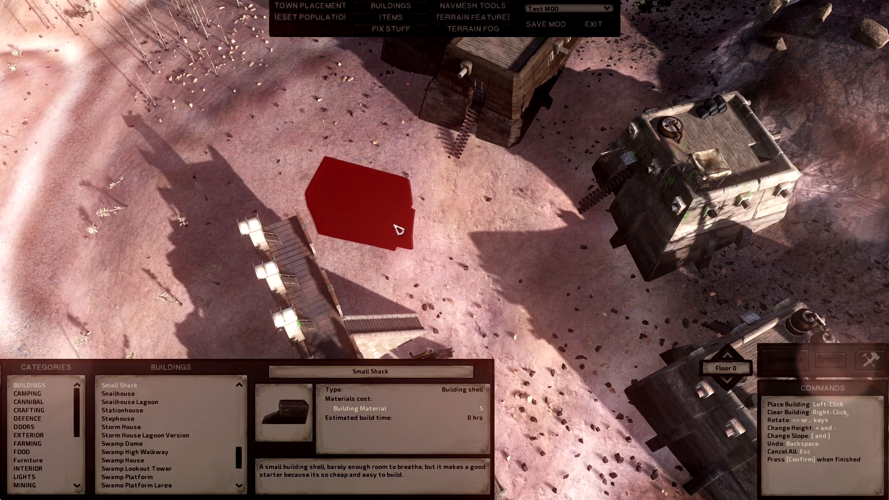
left_click(410, 234)
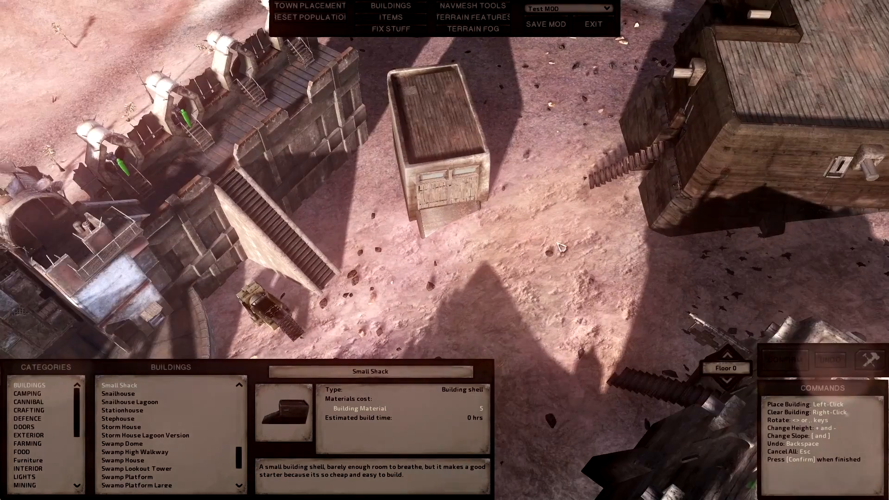
- Apply the Power Station interior layout to the Small Shack and show it in interior edit mode, dismissing the replacement warning
left_click(391, 6)
left_click(435, 107)
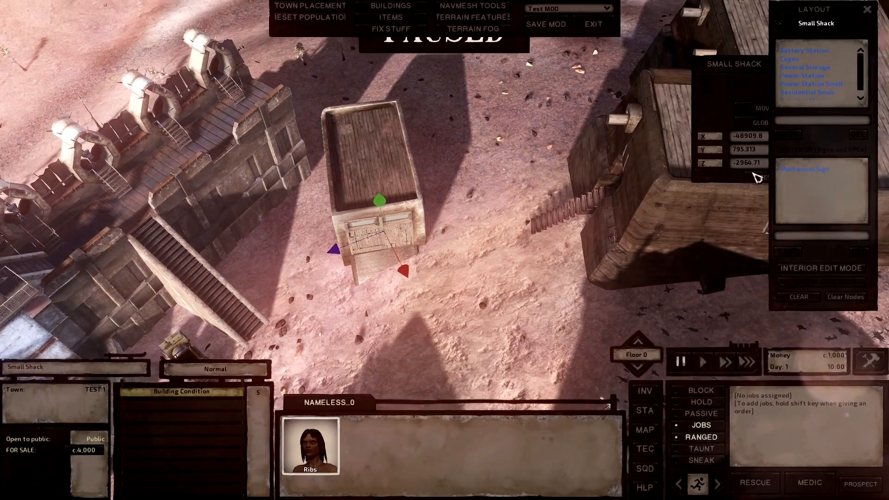
left_click(813, 74)
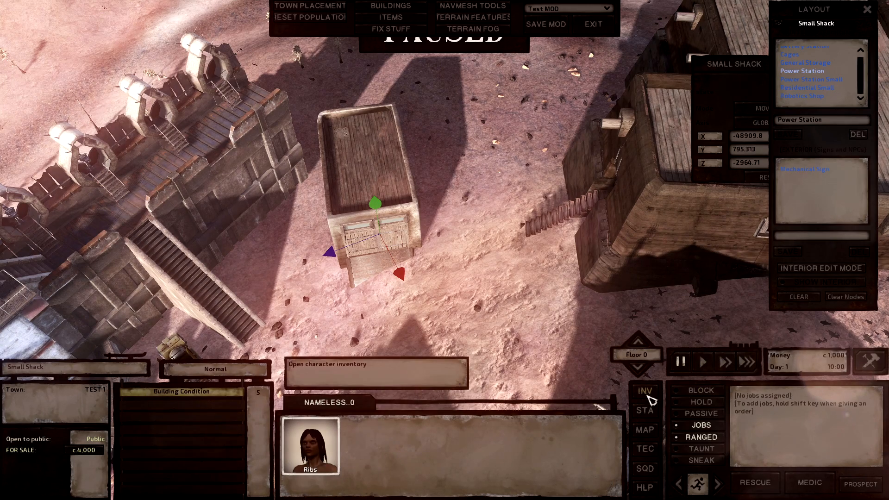
left_click(792, 269)
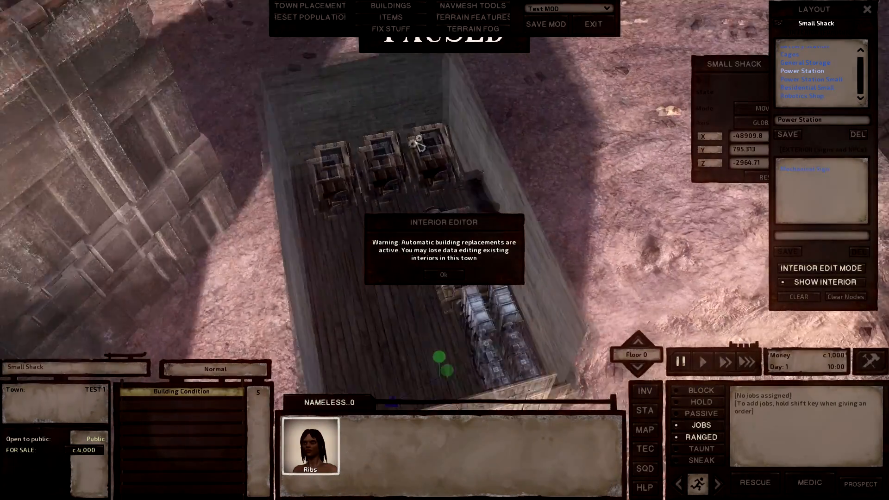
left_click(444, 275)
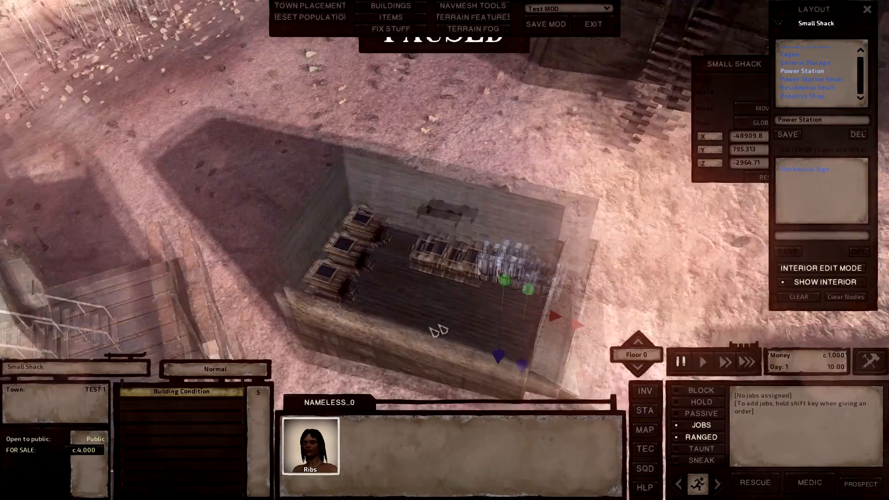
scroll(586, 220, "down", 5)
- Switch to the Forgotten Construction Set and add Generators to the residents of TEST 1
key("alt+Tab")
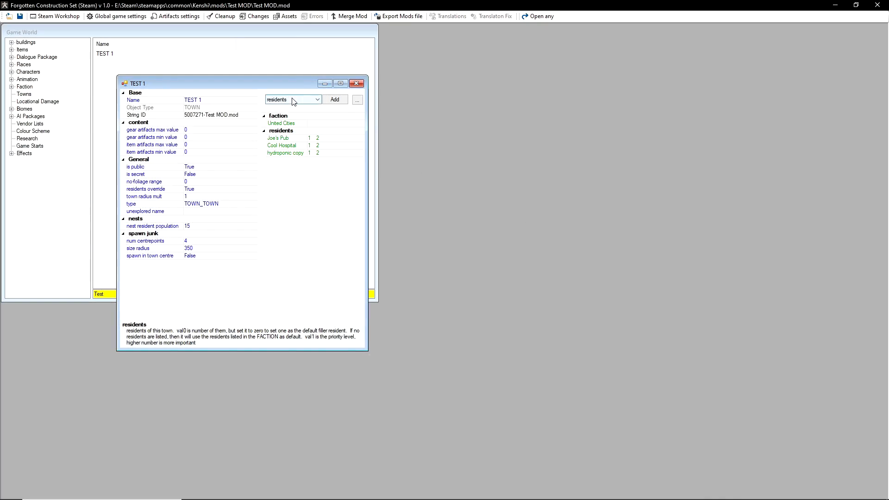
left_click(293, 100)
left_click(292, 101)
left_click(329, 100)
type("gener")
double_click(389, 181)
- Open the Generators resident, review its building types and interior layout setting, and close the record
double_click(284, 162)
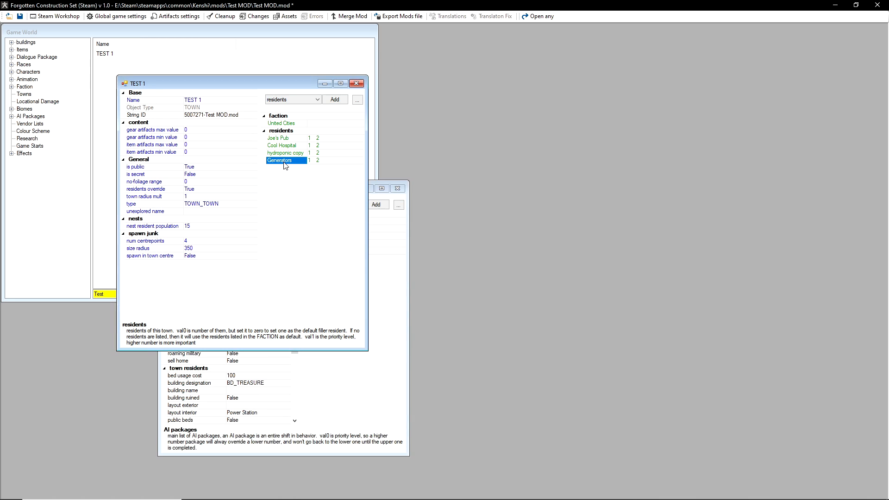
left_click(392, 290)
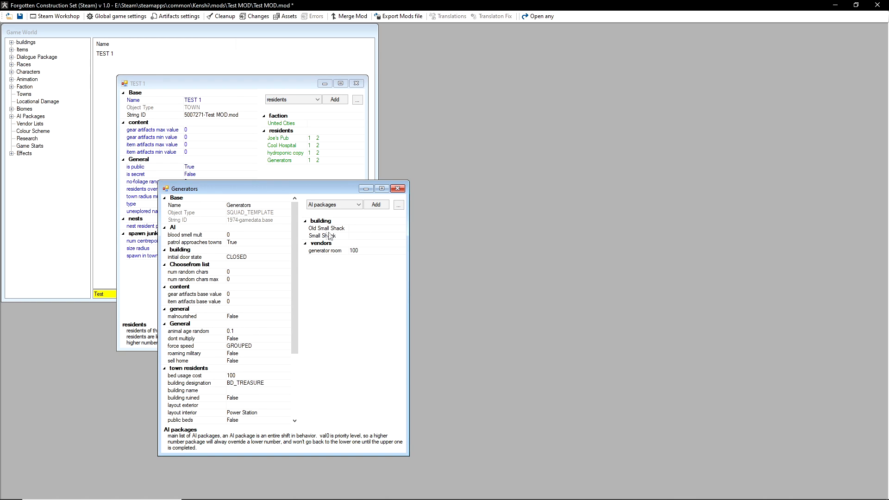
scroll(249, 339, "down", 4)
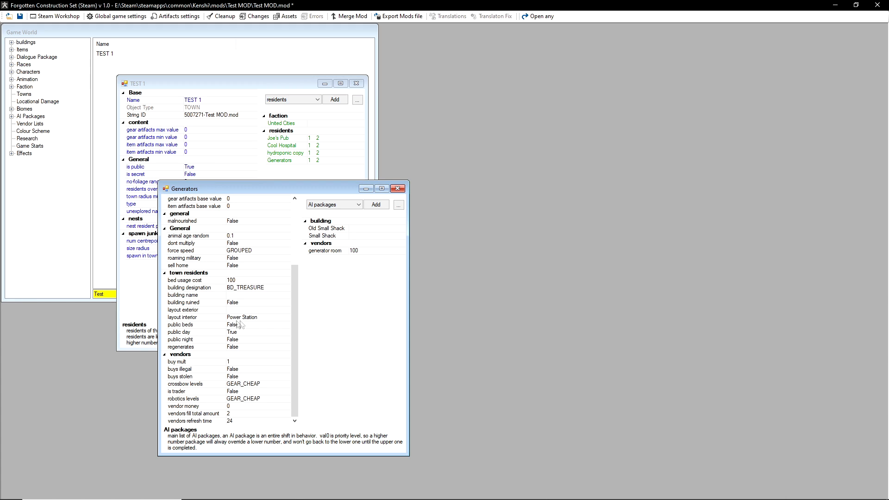
left_click(397, 188)
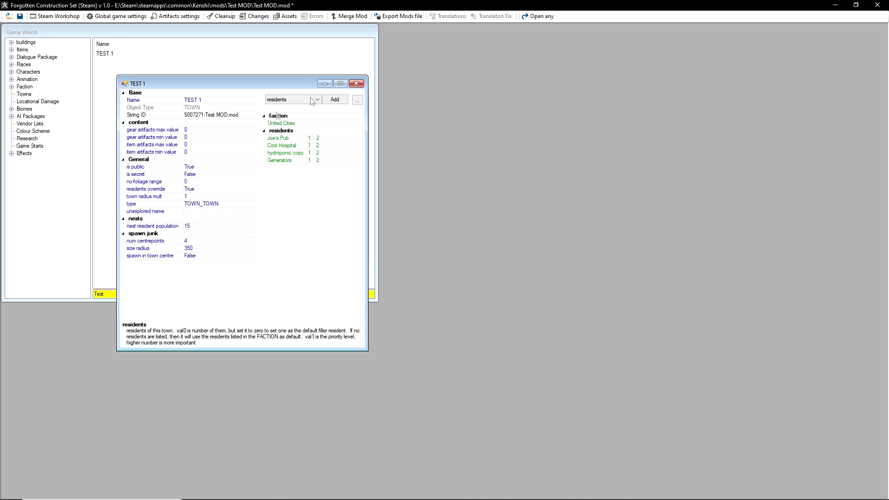
left_click(296, 254)
- Switch back to Kenshi and look over the Small Shack's interior and the surrounding town buildings
left_click(623, 489)
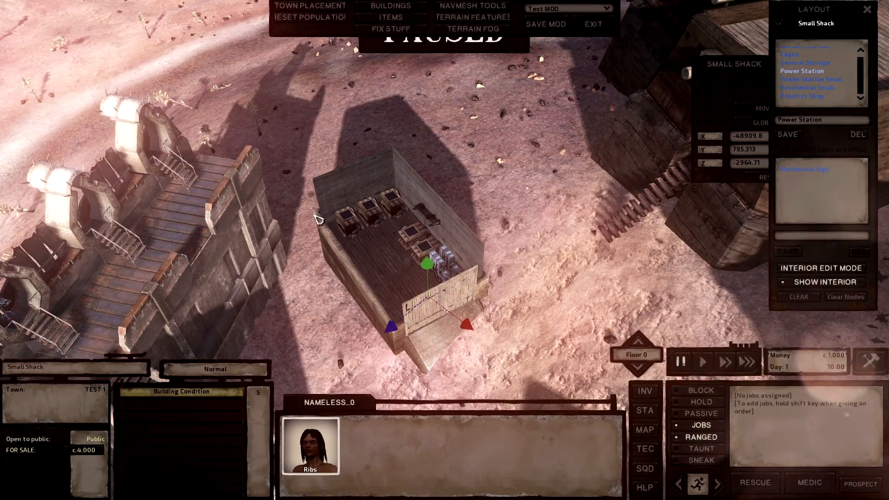
middle_click_drag(542, 243, 426, 275)
mouse_move(517, 238)
middle_mouse_down()
mouse_move(426, 271)
mouse_move(296, 250)
middle_mouse_up()
key("a")
mouse_move(403, 253)
middle_mouse_down()
mouse_move(255, 234)
mouse_move(520, 139)
mouse_move(487, 151)
mouse_move(544, 153)
mouse_move(422, 203)
mouse_move(355, 214)
mouse_move(353, 225)
middle_mouse_up()
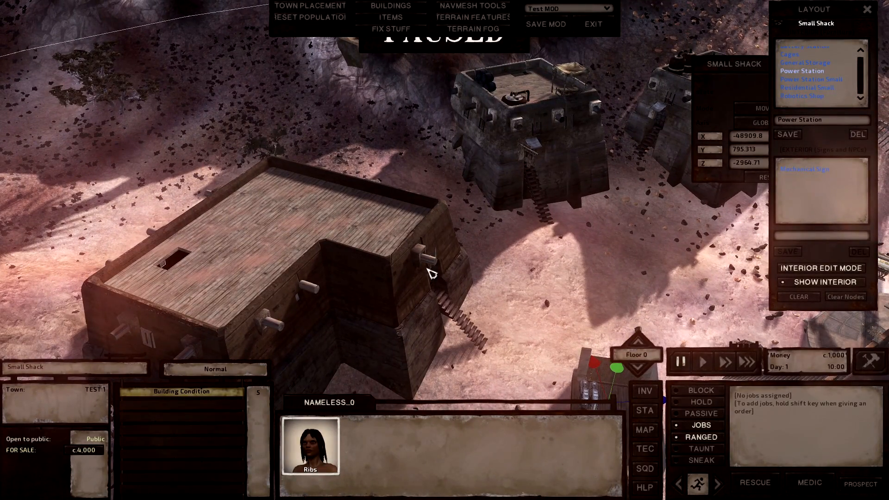
- Switch to the Forgotten Construction Set and add Storm House as the building for the hydroponic copy resident
key("alt+Tab")
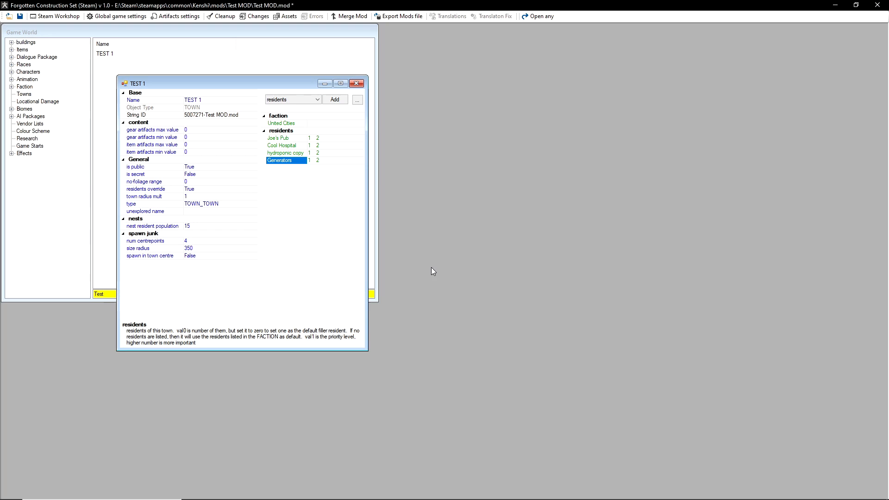
double_click(288, 153)
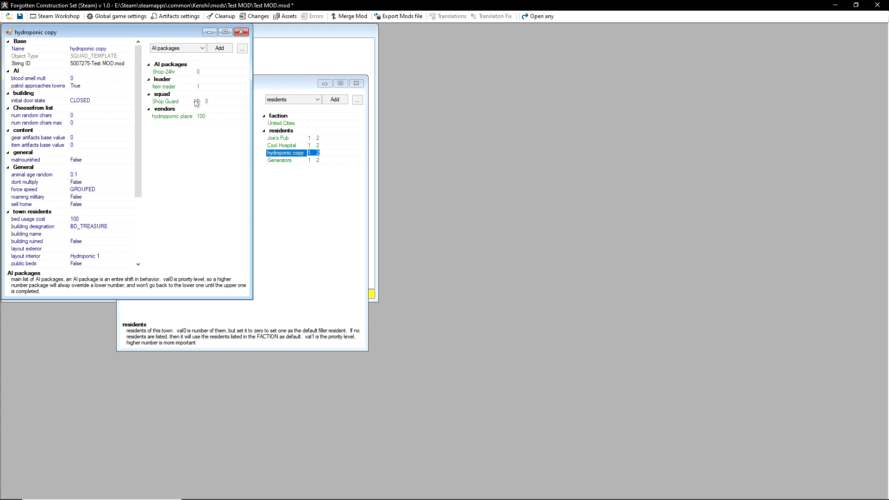
left_click(180, 48)
left_click(179, 74)
left_click(219, 48)
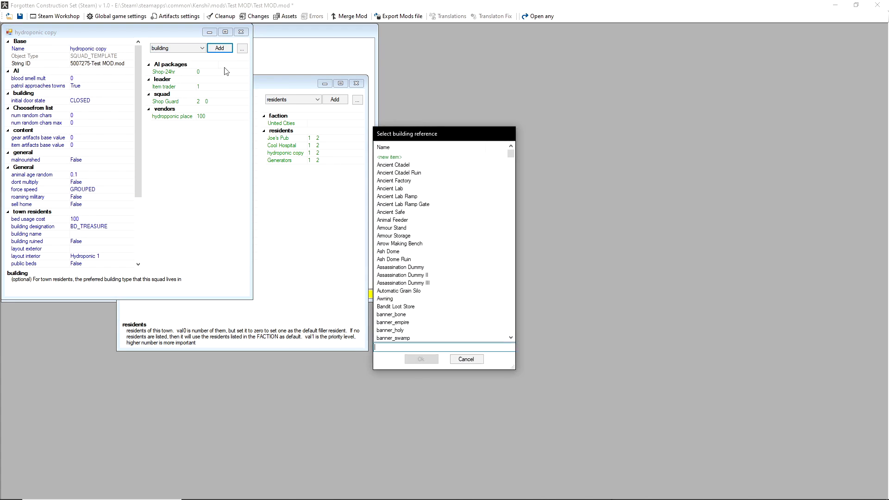
type("storm")
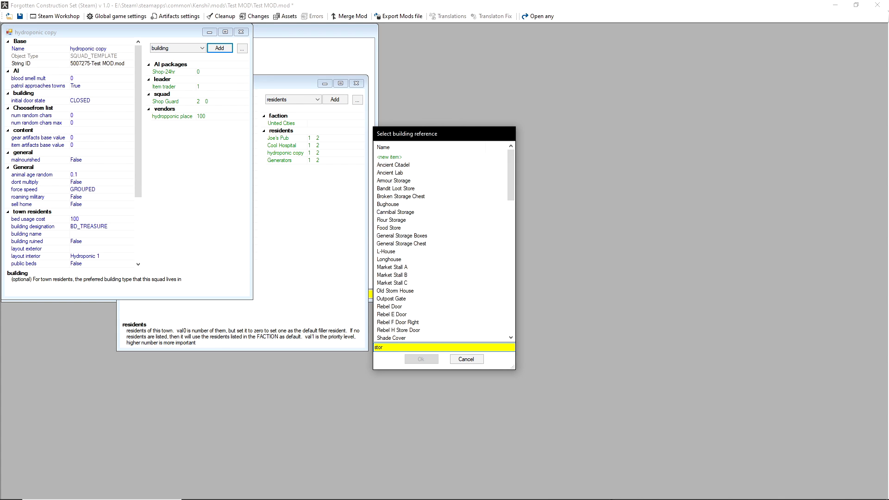
double_click(392, 172)
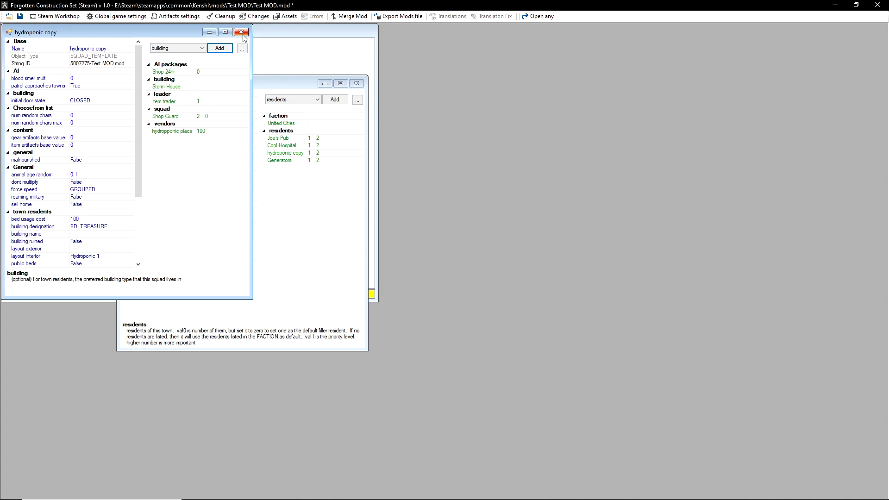
- Close the hydroponic copy record, reopen it to check its settings, close it again and save the mod
left_click(241, 32)
double_click(285, 152)
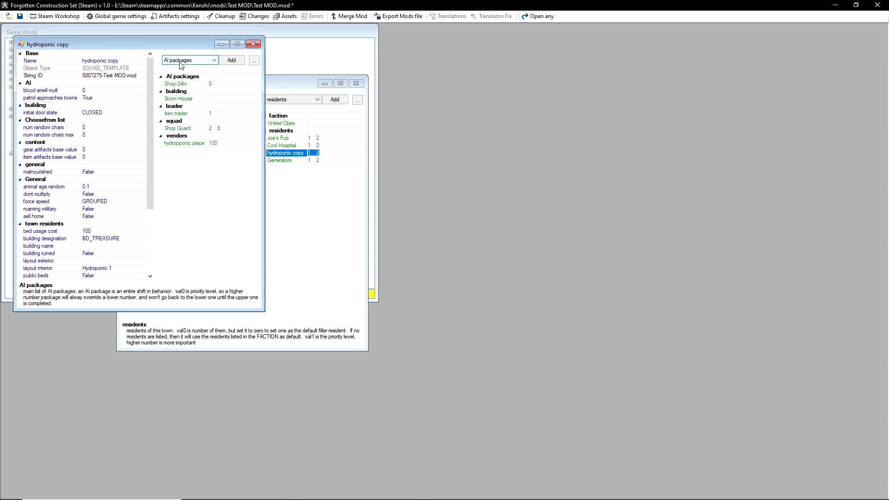
left_click(253, 44)
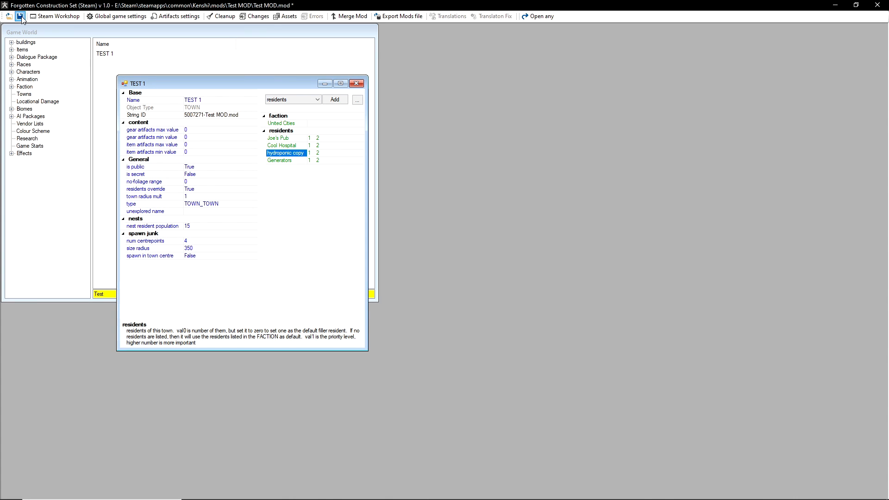
- Add Empire Gate guard to the residents of the TEST 1 town
left_click(302, 99)
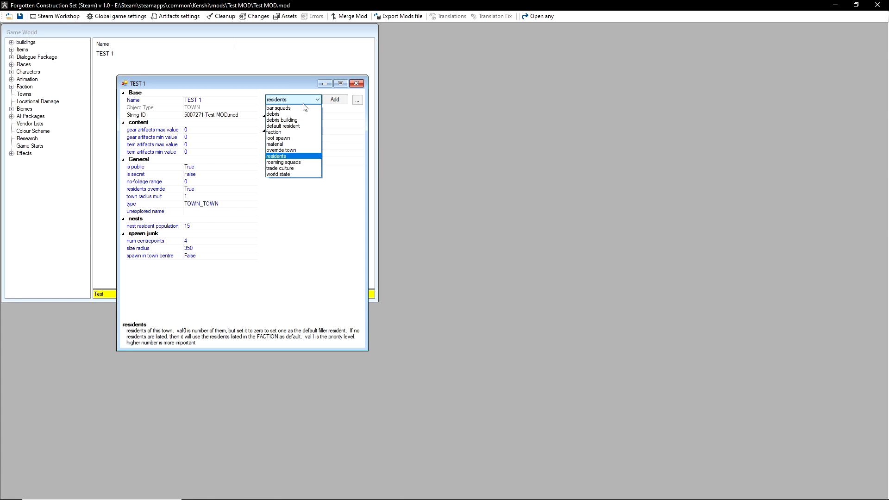
left_click(304, 104)
left_click(328, 101)
type("gate")
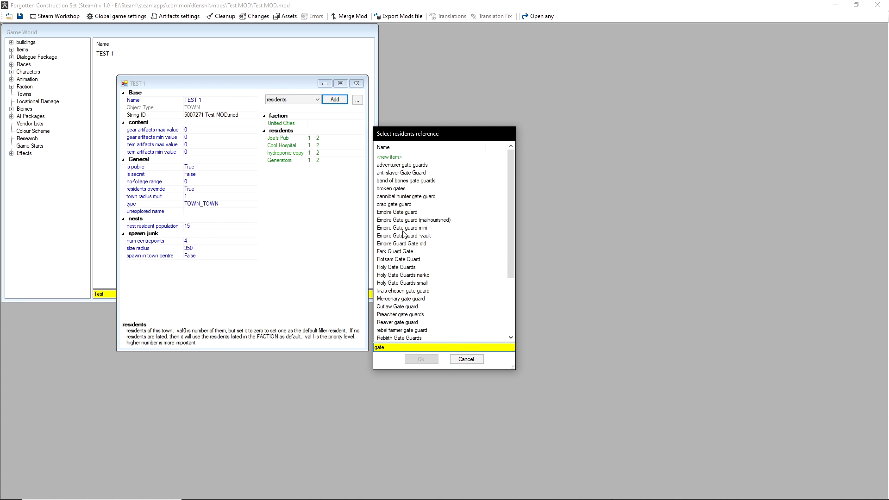
scroll(405, 237, "down", 3)
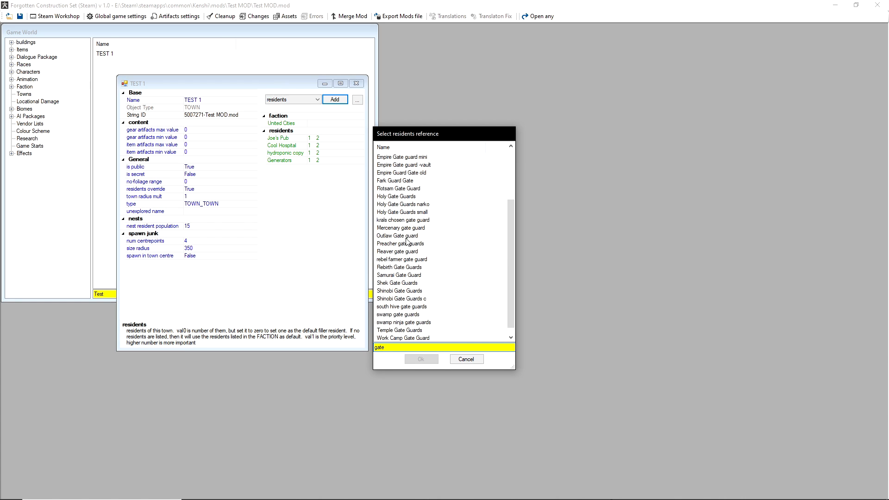
scroll(416, 205, "down", 1)
scroll(428, 270, "up", 4)
double_click(397, 212)
- Review the Empire Gate guard record, then replace that resident of TEST 1 with a copy
double_click(283, 167)
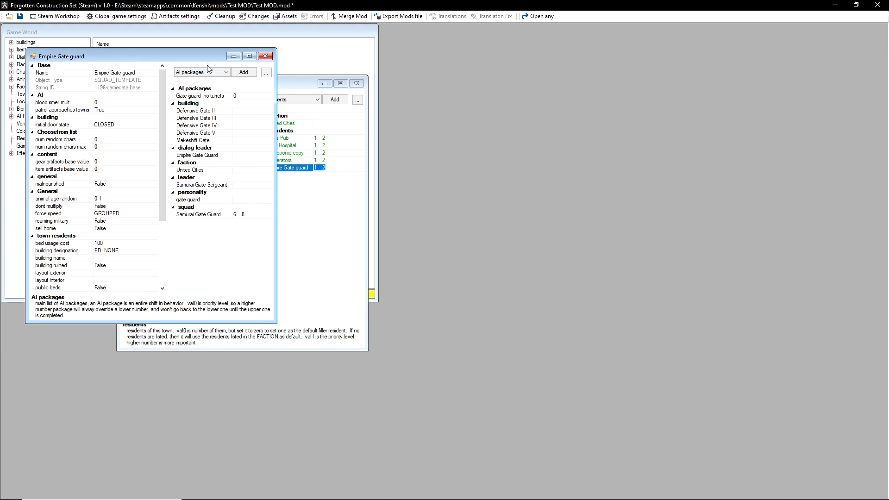
left_click(265, 56)
right_click(288, 168)
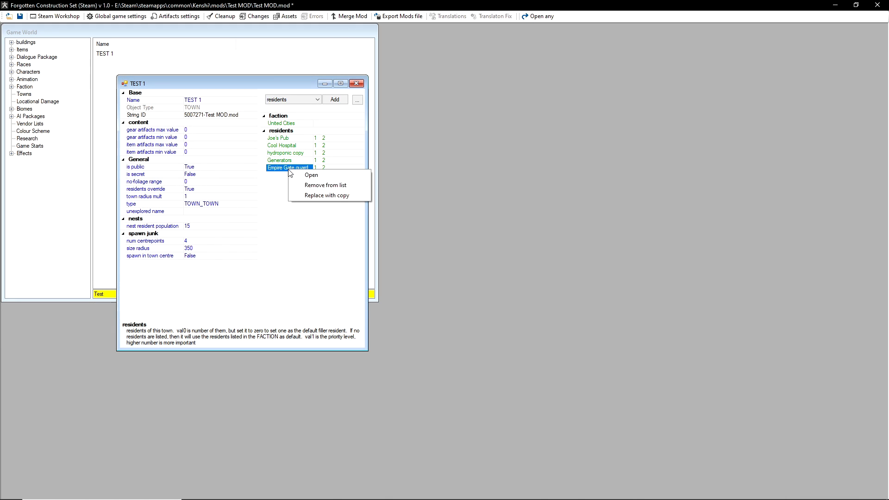
left_click(314, 195)
- In the Empire Gate guard copy, add the AI package Gate guard -turrets -arrests and remove Gate guard -no turrets
double_click(301, 168)
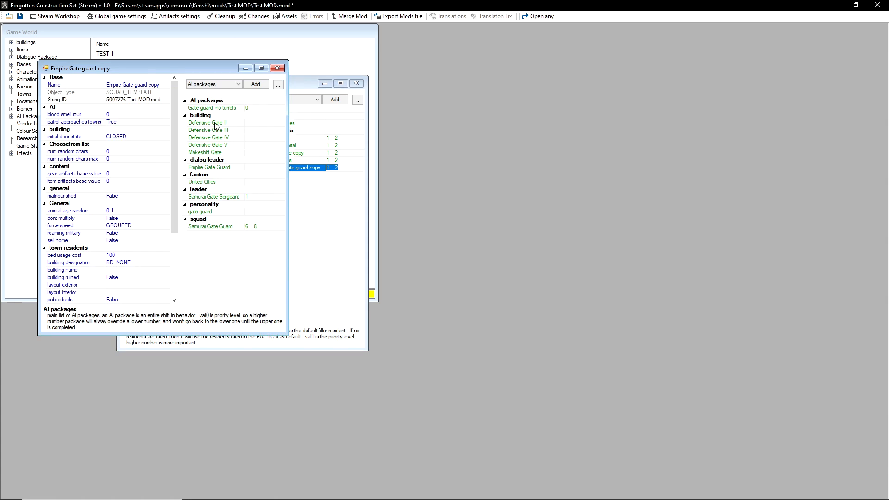
left_click(256, 84)
type("gate")
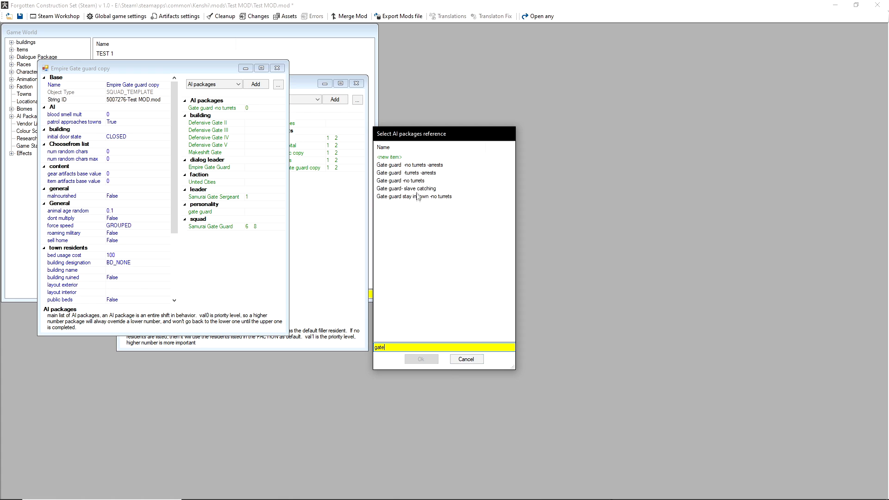
left_click(414, 173)
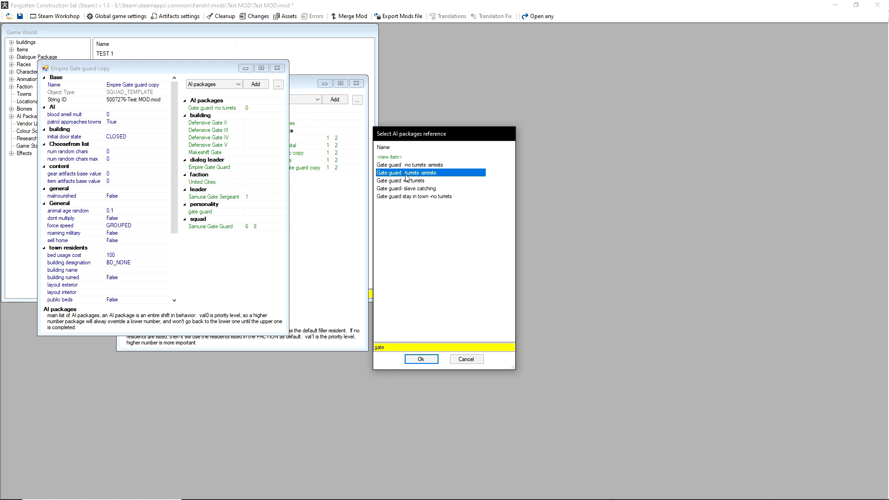
double_click(437, 174)
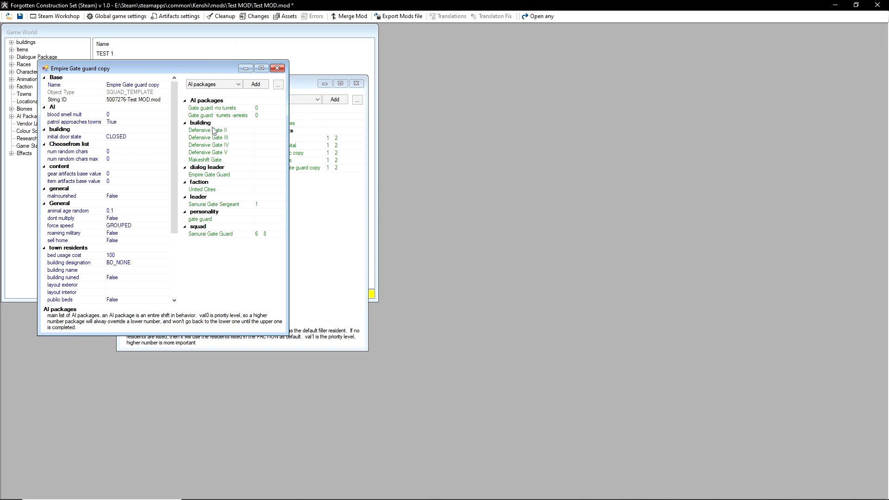
right_click(215, 111)
left_click(234, 122)
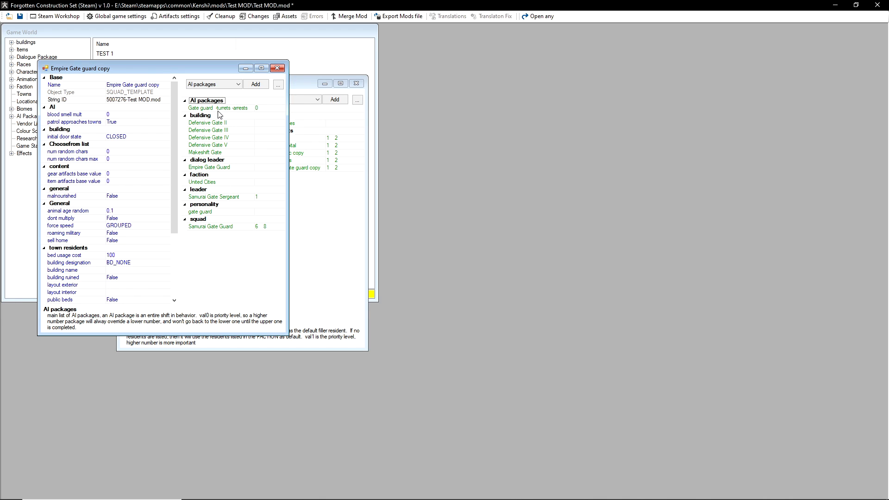
- Save the mod and close the Empire Gate guard copy and TEST 1 records
left_click(19, 16)
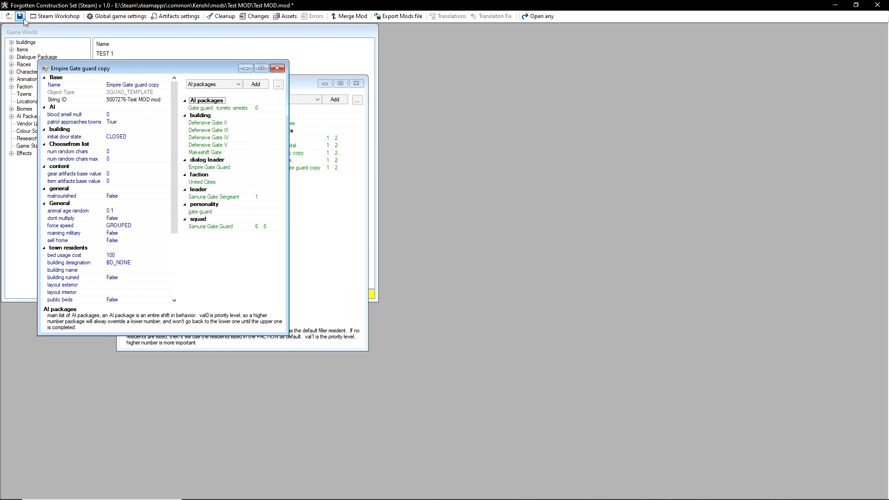
left_click(277, 69)
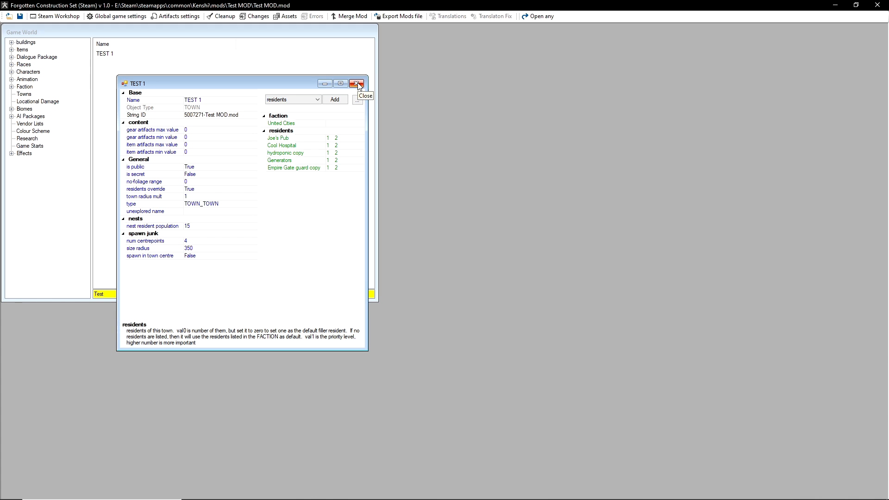
left_click(357, 84)
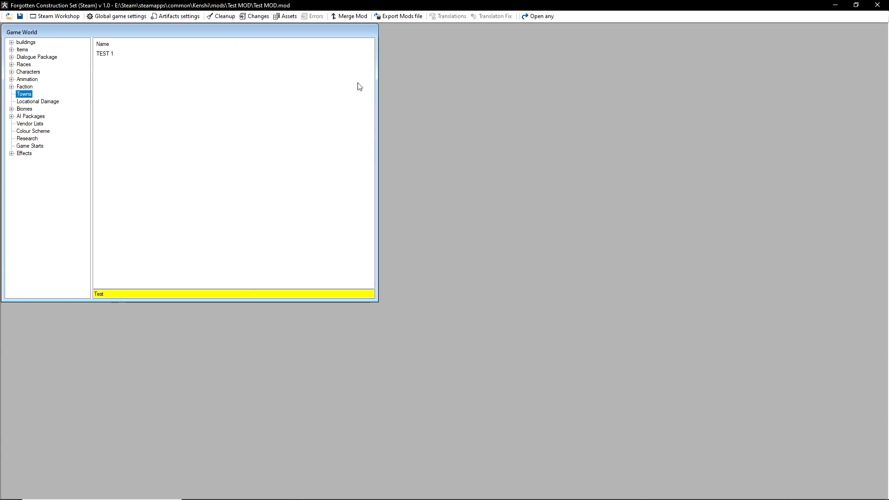
- Switch to Kenshi, save Test MOD, close the Small Shack and layout windows, and exit the in-game editor
left_click(624, 490)
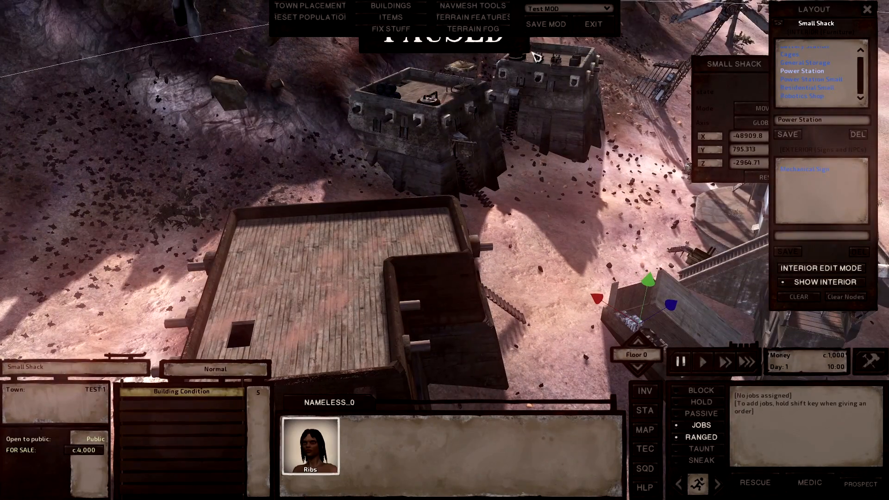
left_click(546, 24)
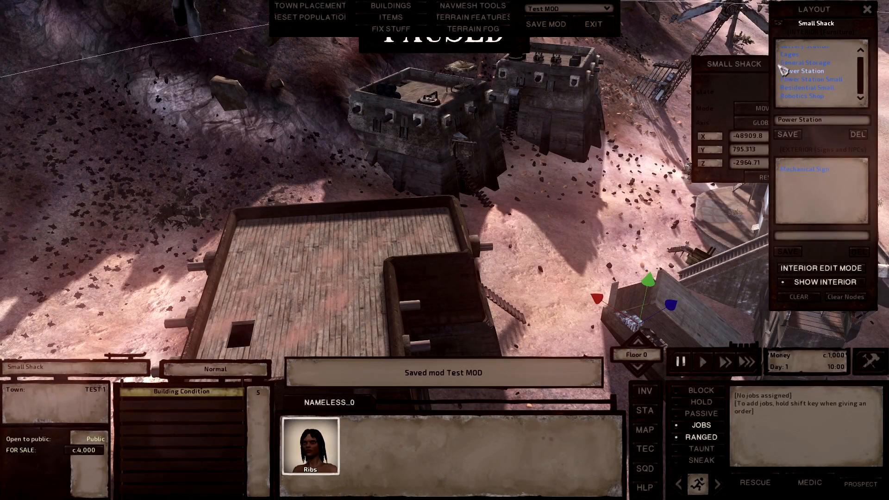
left_click_drag(750, 63, 684, 73)
left_click(720, 74)
left_click(868, 10)
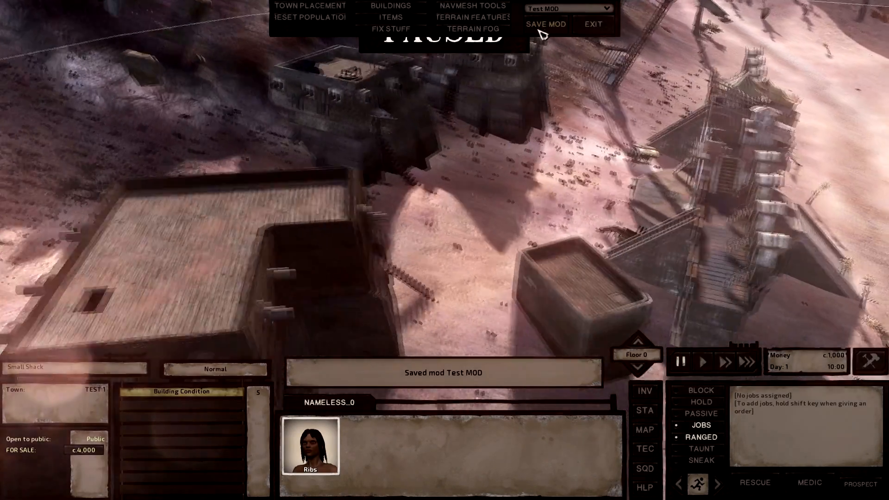
left_click(599, 26)
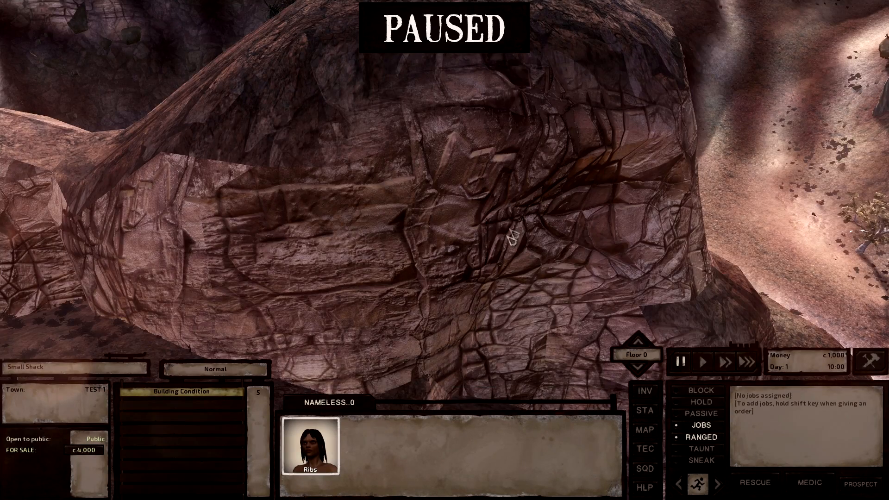
- Quit the running Kenshi game from its game menu
key("Escape")
left_click(449, 289)
left_click(423, 276)
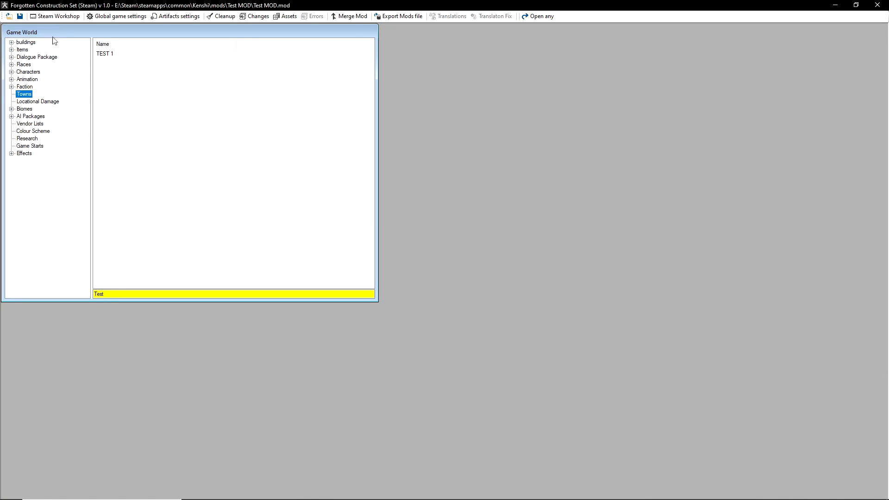
- Minimize the Forgotten Construction Set, launch Kenshi from the Steam library and enter the game world
left_click(836, 5)
left_click(183, 199)
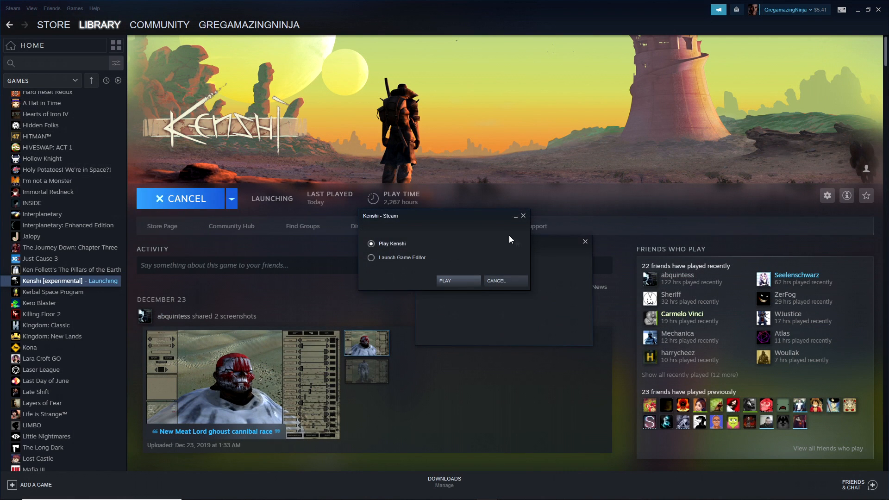
left_click(471, 279)
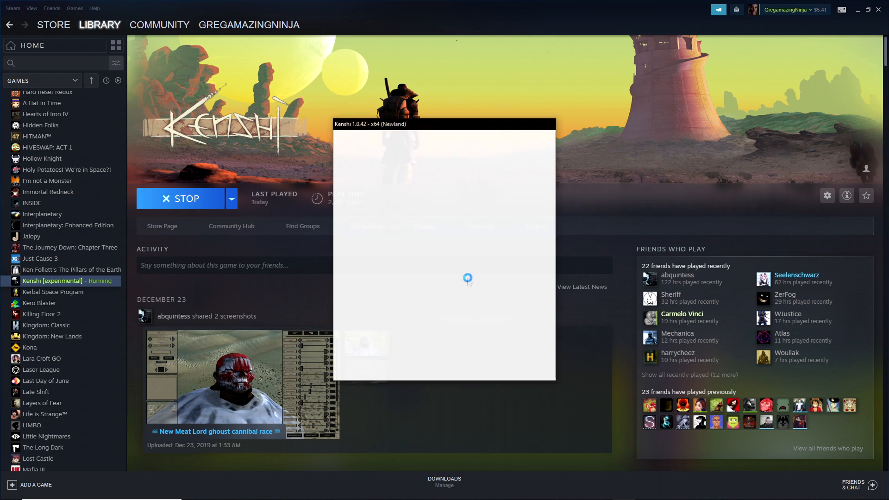
left_click(381, 226)
left_click(501, 373)
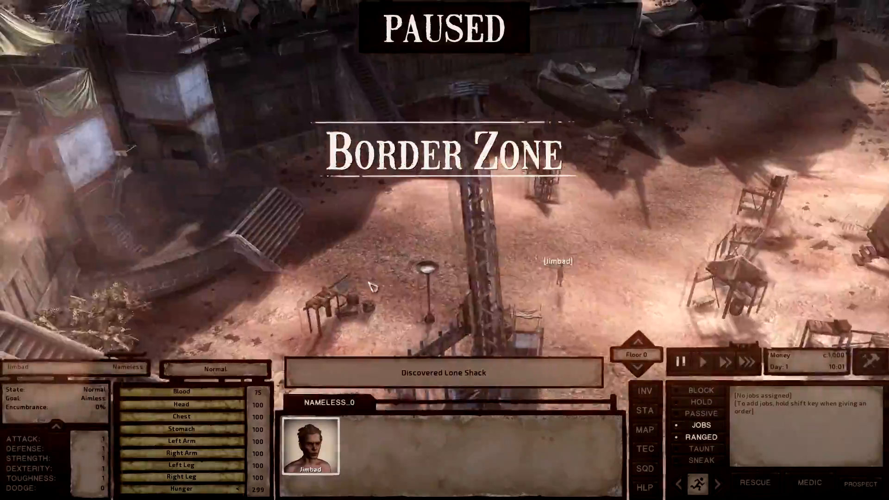
- Open the in-game editor with Test MOD, go to the TEST 1 town and unpause the game
key("w")
key("a")
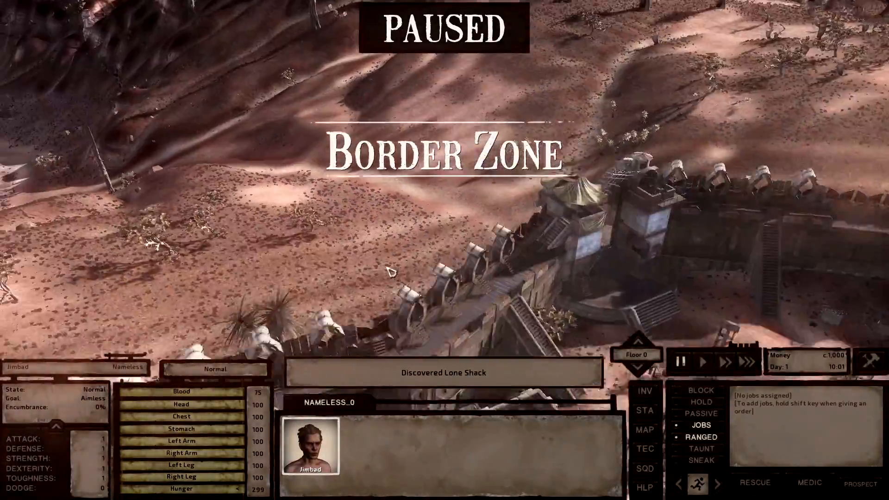
key("w")
key("a")
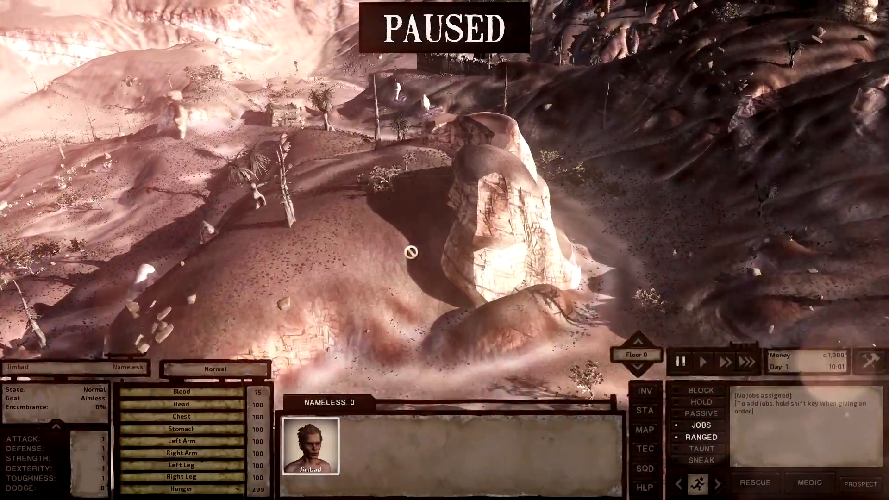
key("shift+F12")
key("w")
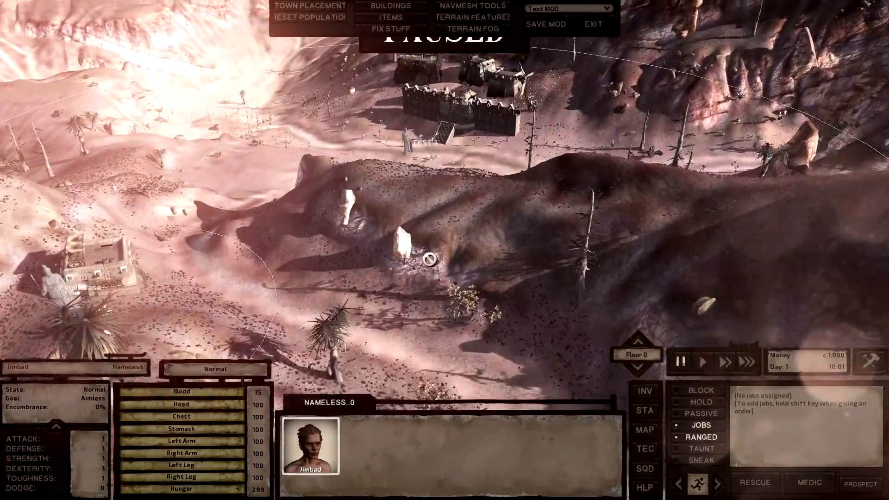
key("w")
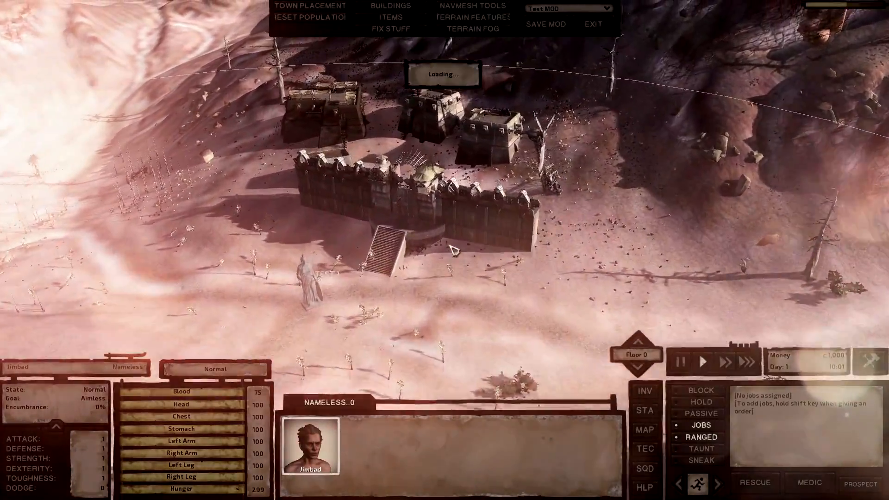
key("w")
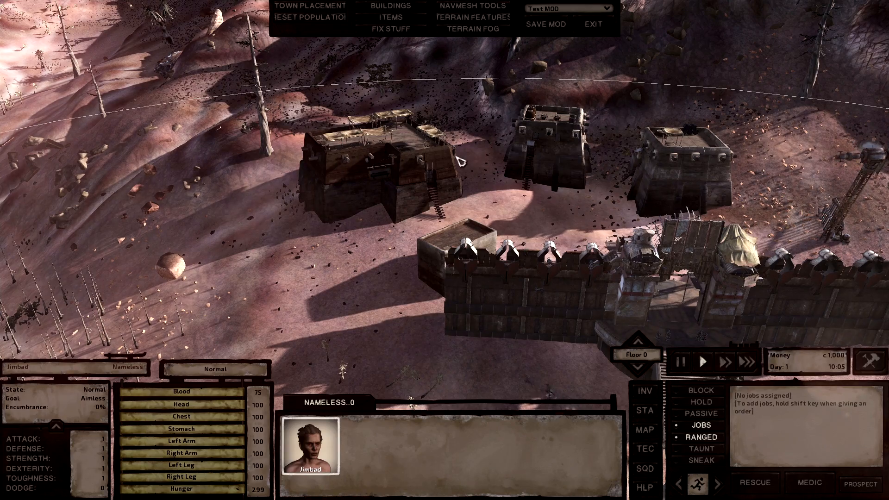
- Check the owner, building type and layout of Joe's Pub, Hydroponic 1 and Cool Hospital in TEST 1
left_click(415, 204)
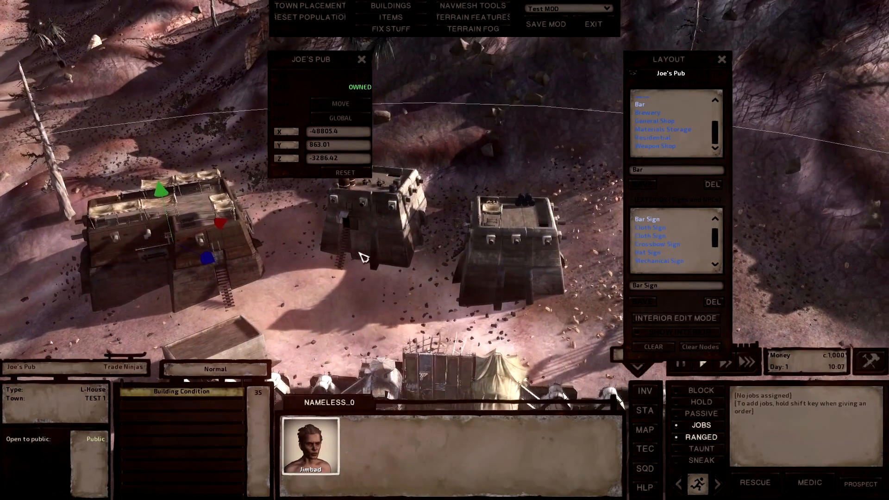
left_click(364, 256)
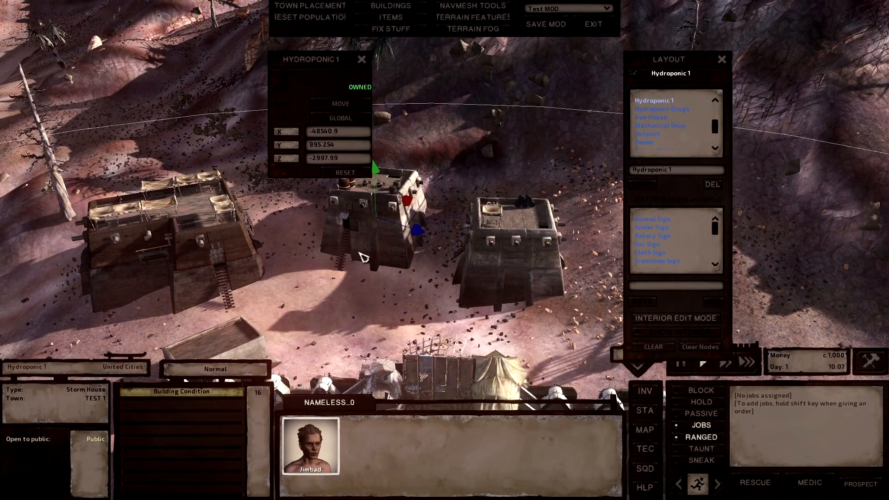
left_click(523, 289)
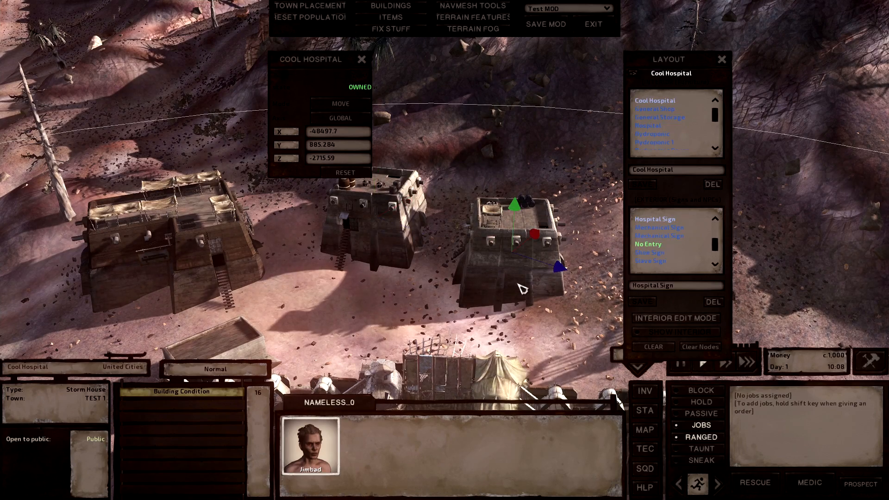
left_click(389, 258)
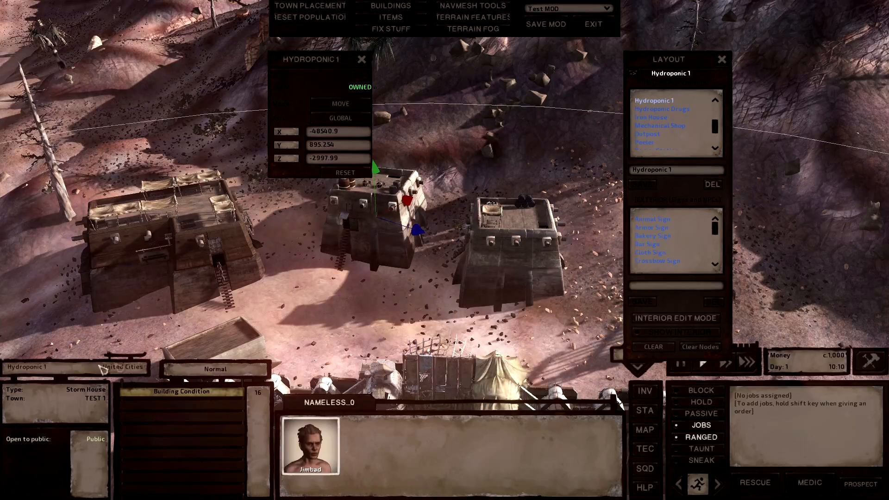
left_click(500, 299)
- Inspect the Cool Hospital exterior, the town gate and the wall turrets for guards
middle_click_drag(202, 308, 457, 248)
scroll(455, 246, "up", 4)
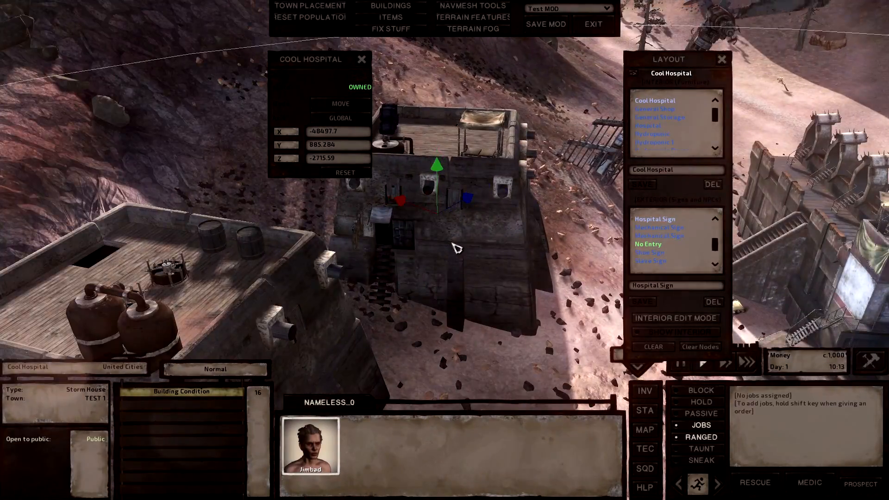
scroll(457, 248, "down", 8)
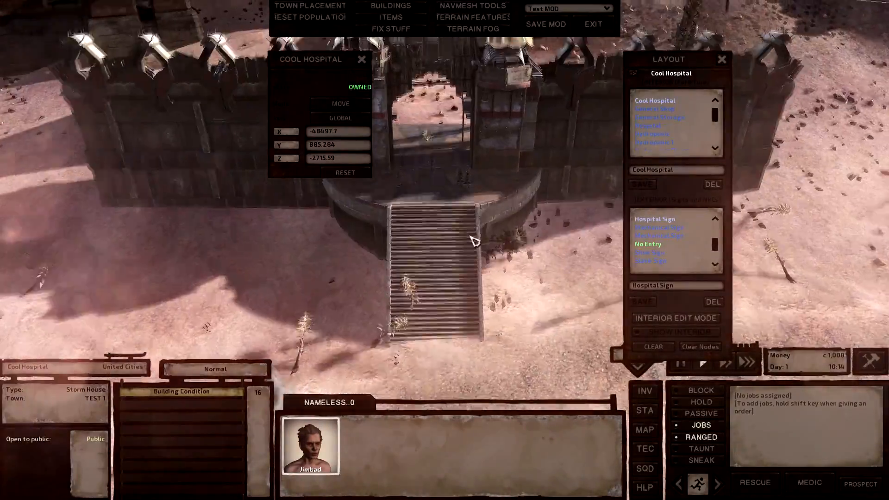
middle_click_drag(475, 241, 444, 247)
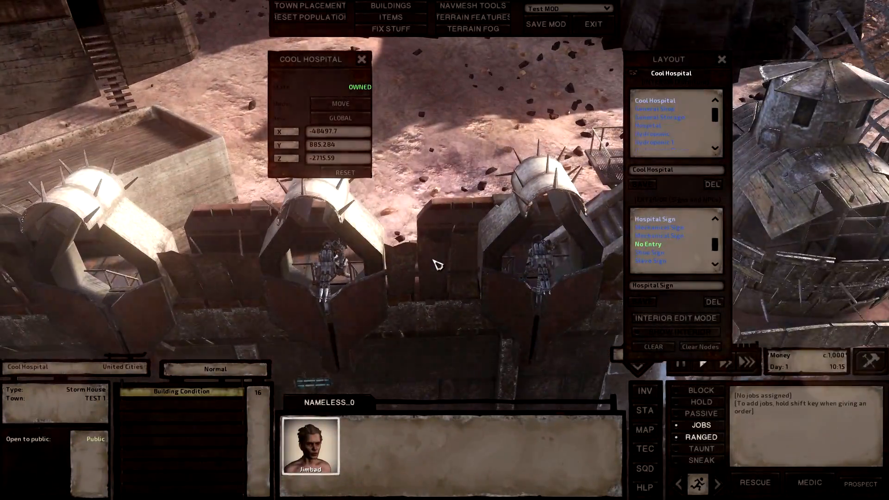
- Select the Power Station shack beside the wall in TEST 1 and inspect its interior in interior edit mode
middle_click_drag(433, 260, 435, 264)
scroll(433, 260, "down", 4)
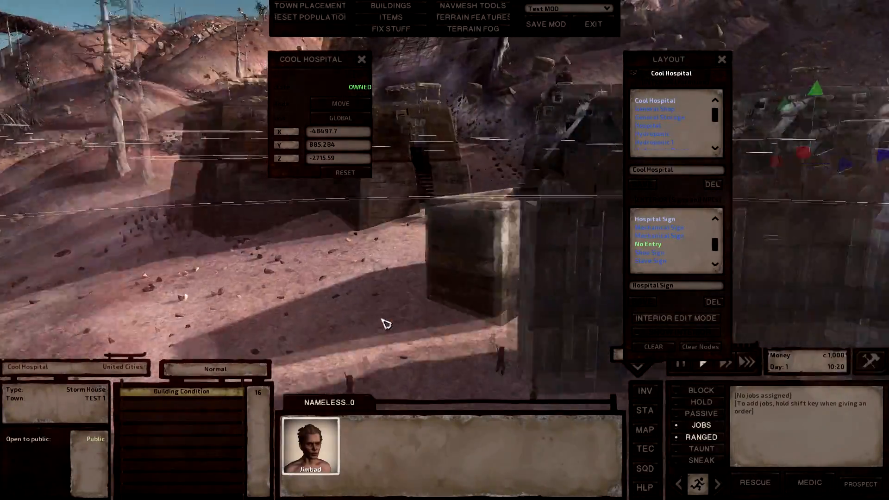
middle_click_drag(386, 324, 440, 277)
left_click(460, 204)
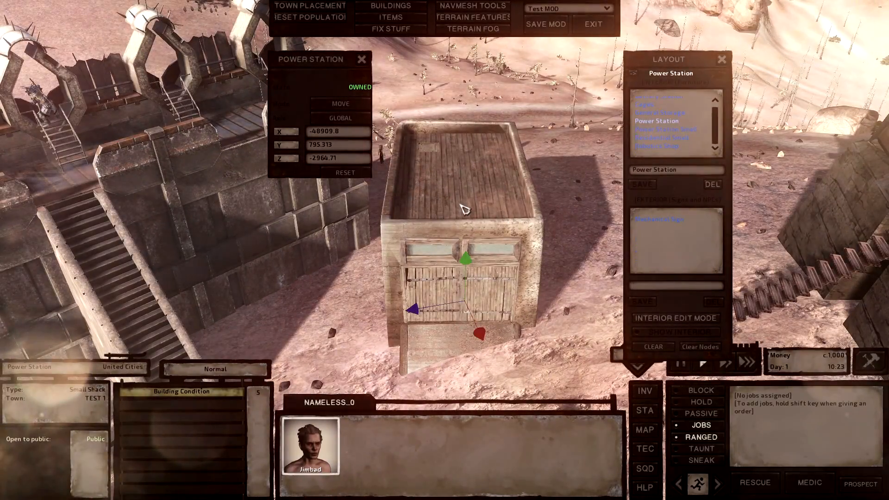
left_click(660, 318)
left_click(453, 268)
middle_click_drag(453, 268, 369, 246)
scroll(469, 326, "down", 5)
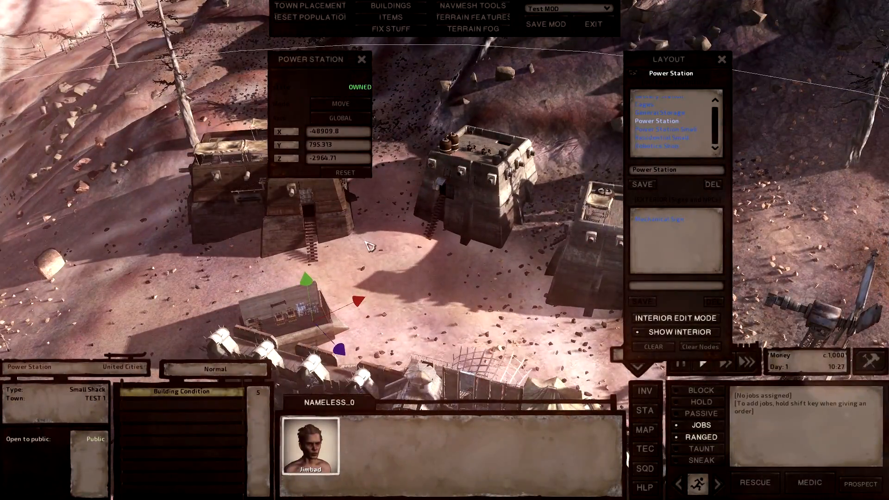
- Switch to the Forgotten Construction Set and open the TEST 1 town record
key("alt+Tab")
key("alt+Tab")
key("alt+Tab")
key("alt+Tab")
key("alt+Tab")
key("alt+Tab")
key("alt+Tab")
key("alt+Tab")
key("alt+Tab")
key("alt+Tab")
key("alt+Tab")
key("alt+Tab")
key("alt+Tab")
key("alt+Tab")
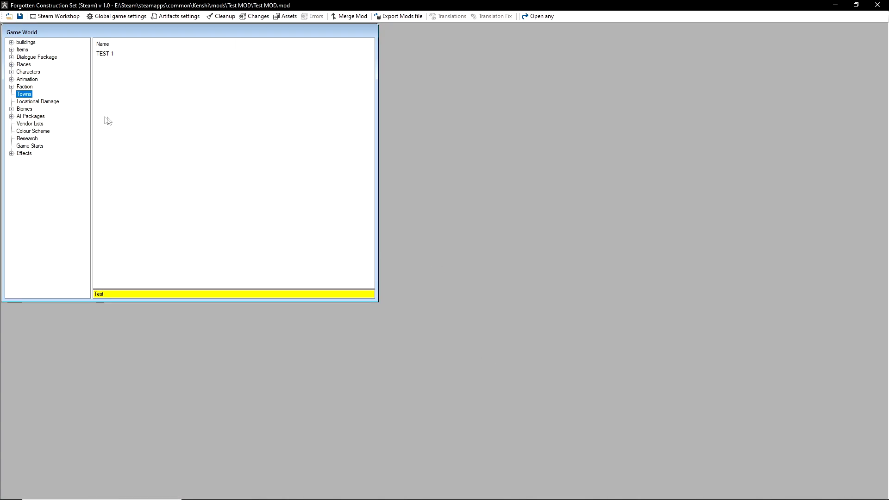
double_click(113, 55)
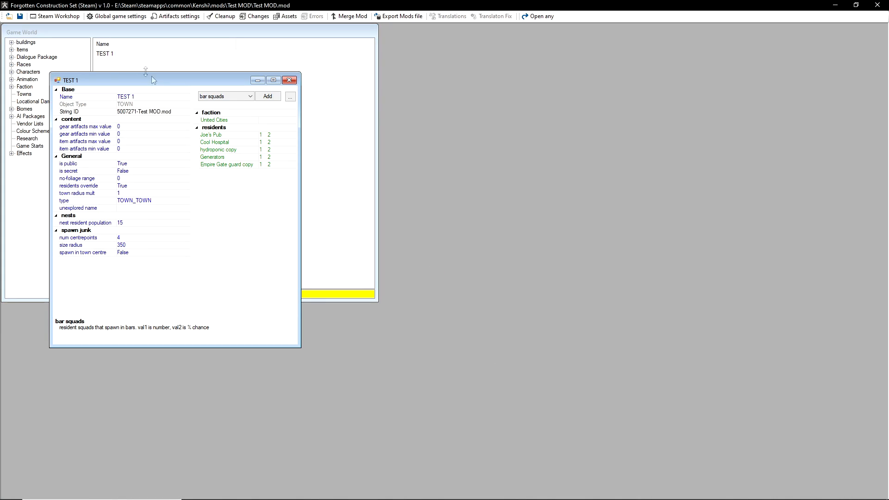
- Open the bar squads reference selection for TEST 1, search it for "hobb" and clear the search
left_click(266, 96)
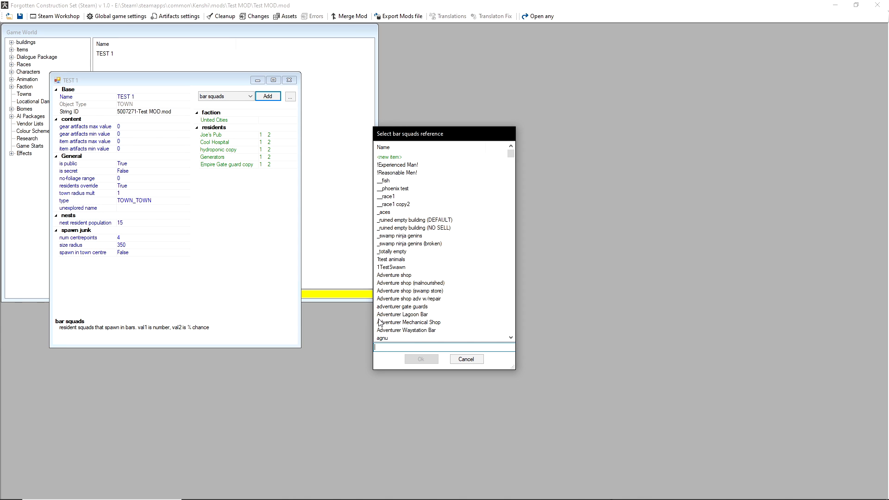
type("hobb")
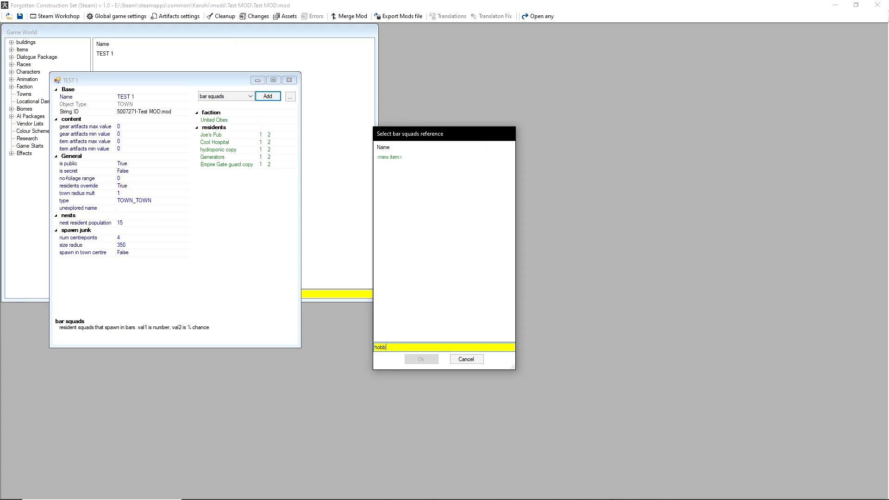
key("BackSpace")
key("BackSpace")
key("BackSpace")
key("BackSpace")
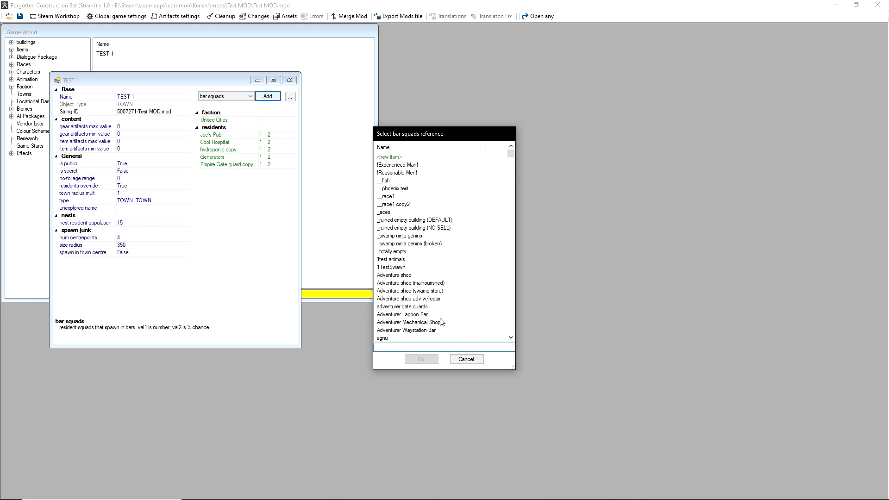
- Look through the squads that can be referenced as bar squads for TEST 1
scroll(421, 244, "down", 10)
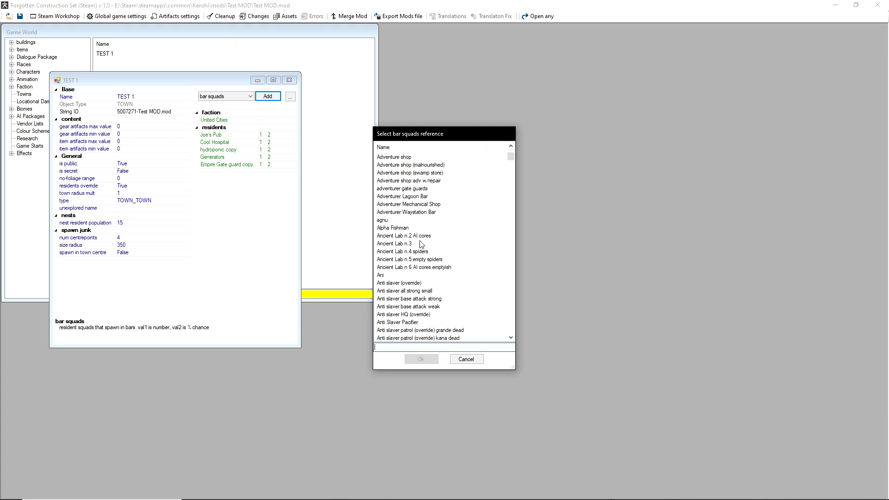
scroll(407, 253, "down", 10)
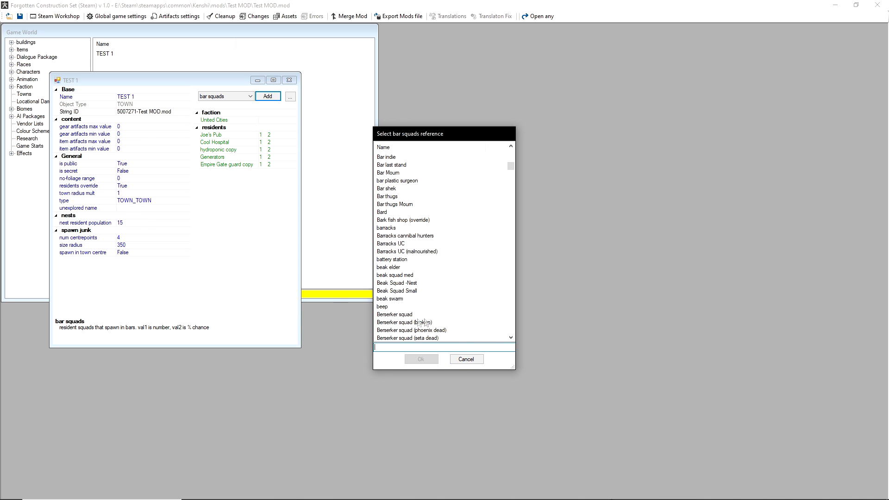
scroll(433, 260, "down", 20)
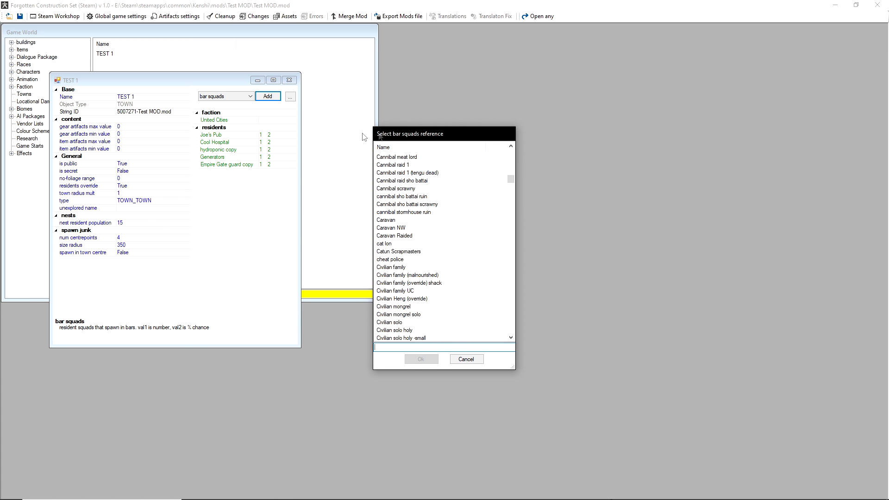
scroll(442, 294, "down", 10)
scroll(448, 295, "down", 10)
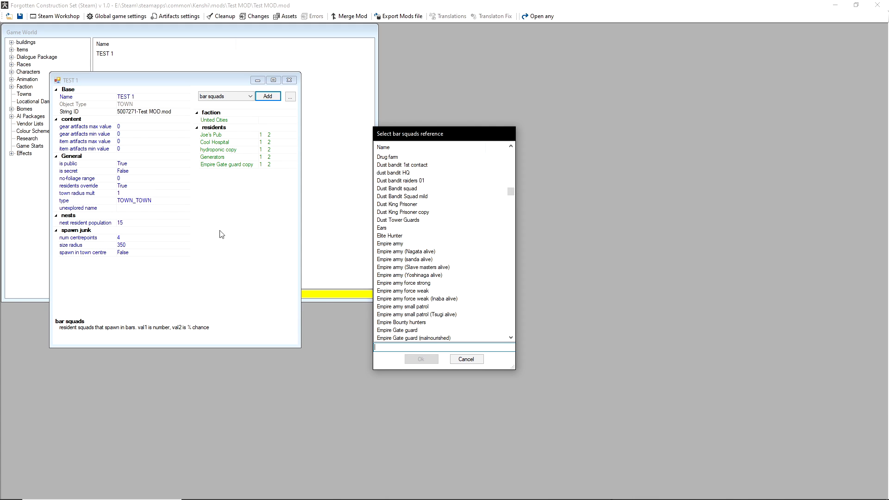
left_click_drag(511, 192, 517, 154)
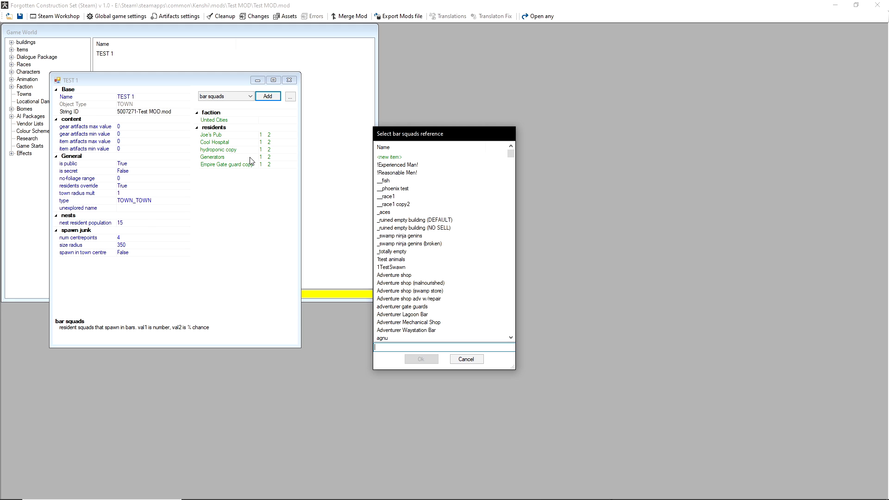
scroll(429, 200, "down", 20)
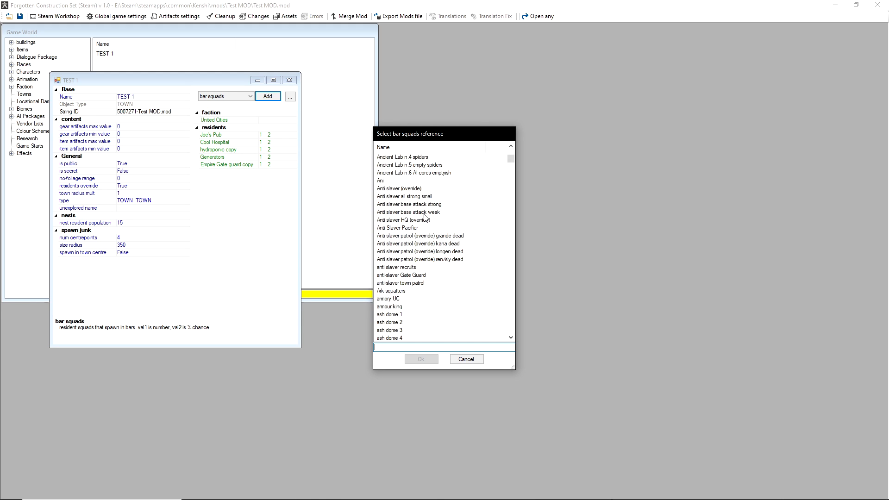
scroll(429, 200, "down", 8)
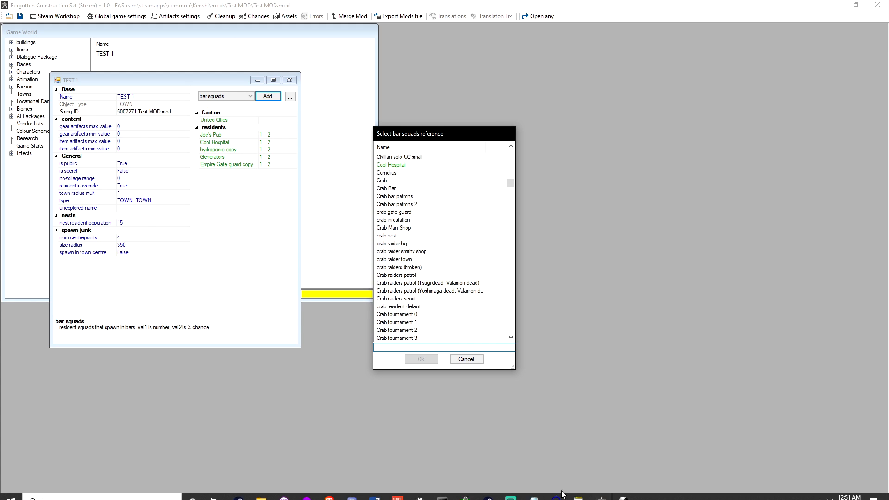
- Switch back to the Kenshi game window
mouse_move(602, 491)
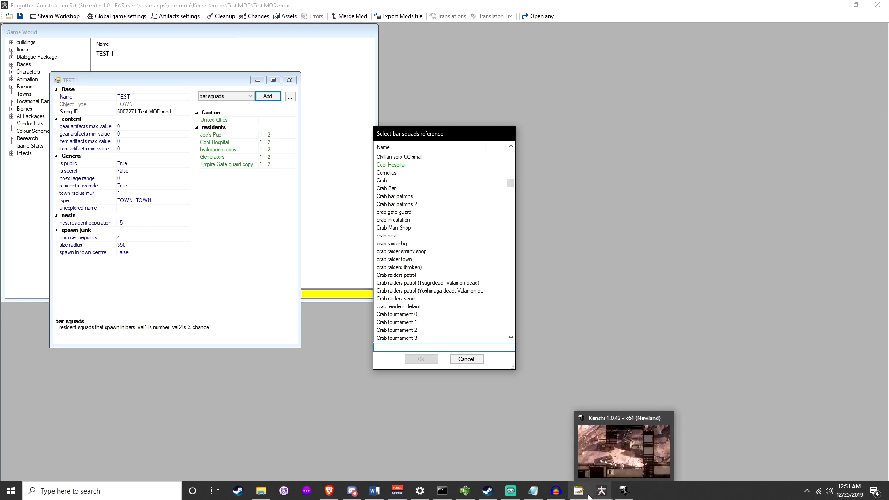
left_click(616, 496)
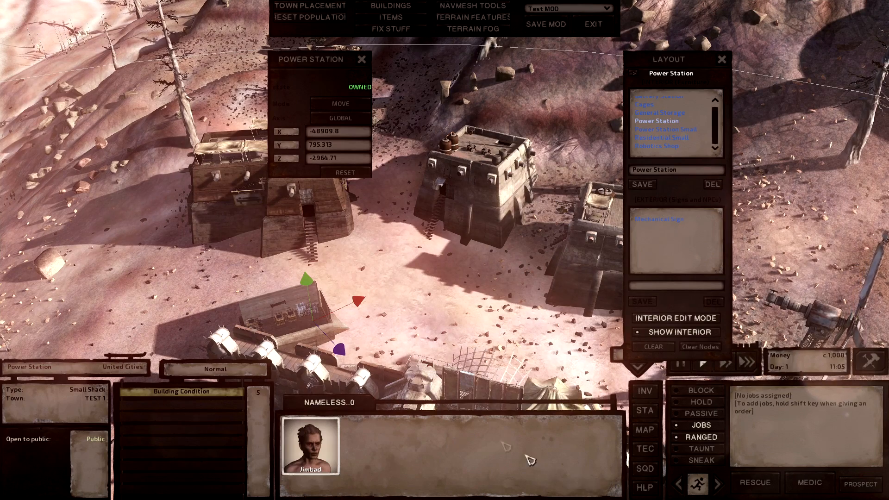